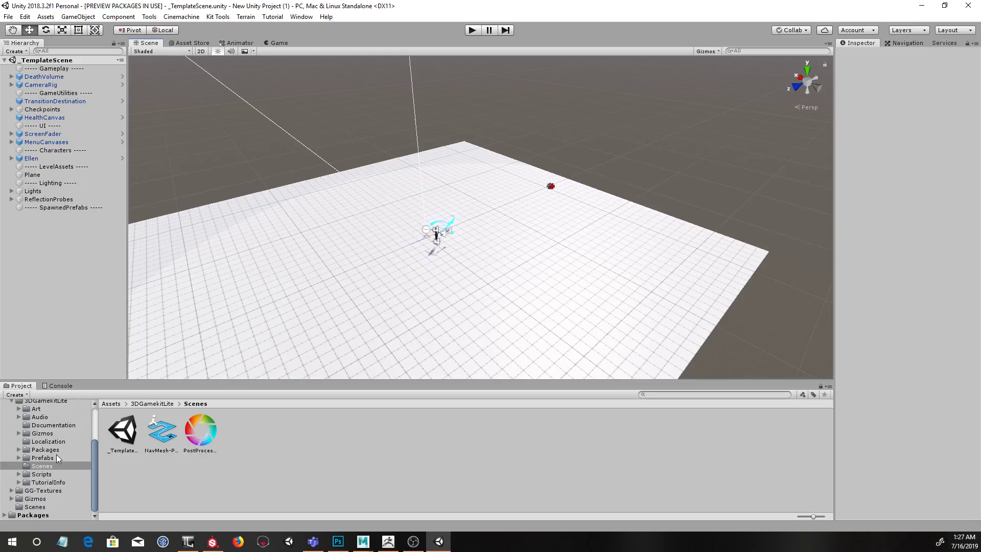
Step: Examine the template scene around the character from closer angles and select the ground plane
right_click_drag(425, 183, 444, 274, "alt")
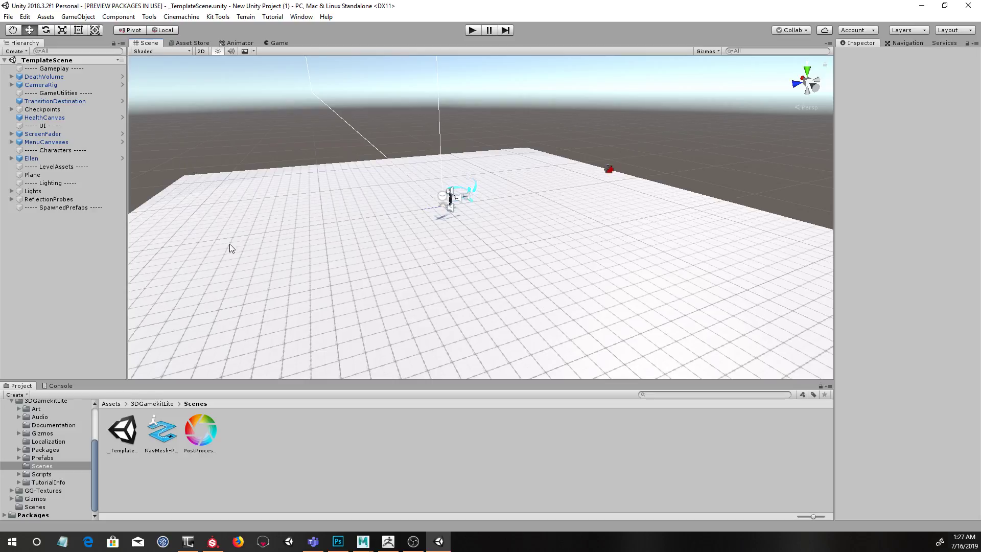
right_click_drag(587, 262, 390, 250, "alt")
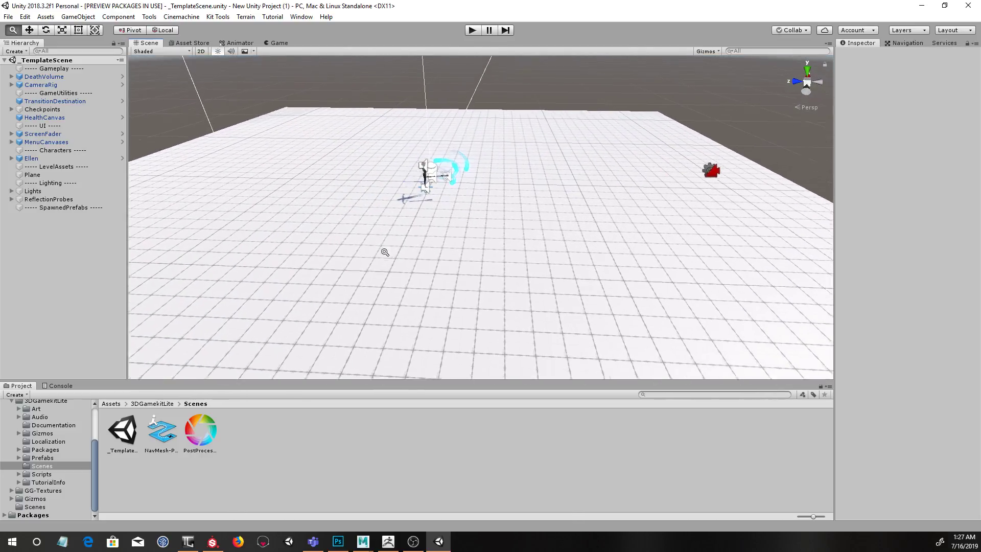
left_click_drag(390, 249, 501, 243, "alt")
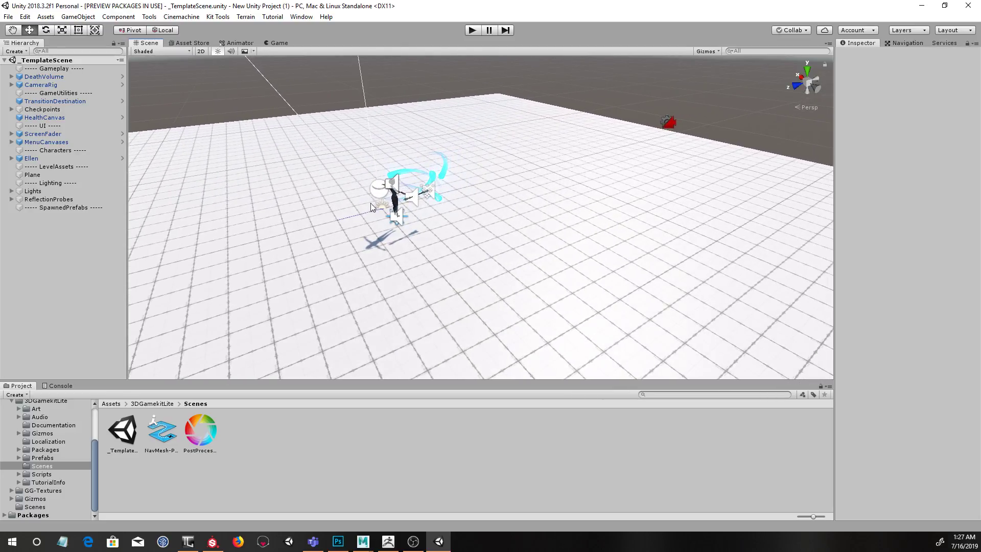
left_click_drag(424, 238, 393, 326, "alt")
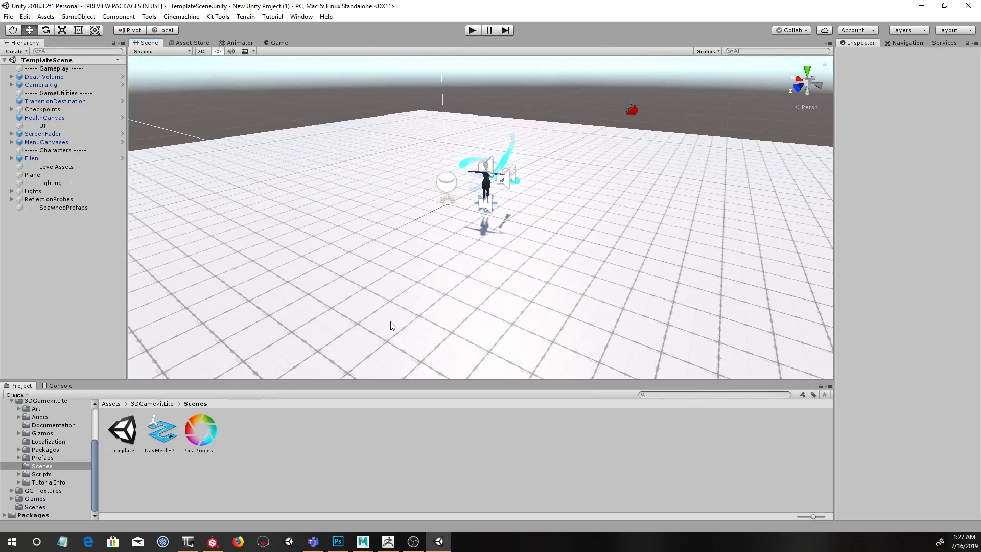
left_click(392, 326)
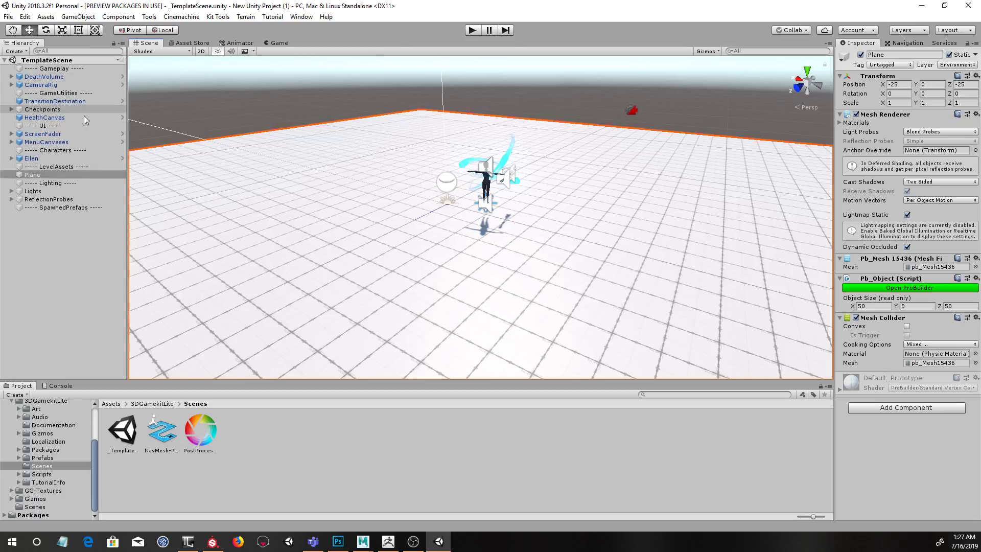
Step: Deactivate the DeathVolume object in the template scene
left_click(61, 75)
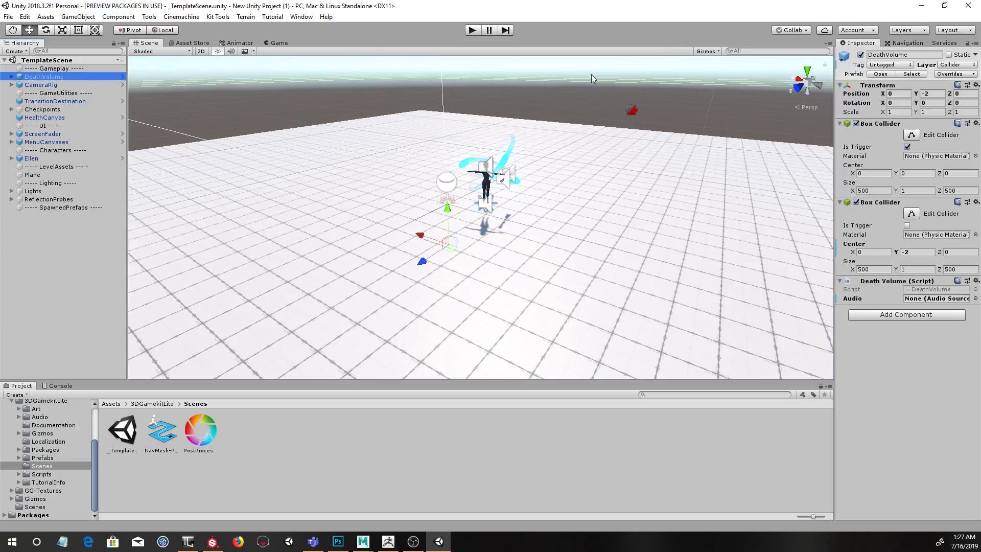
left_click(847, 60)
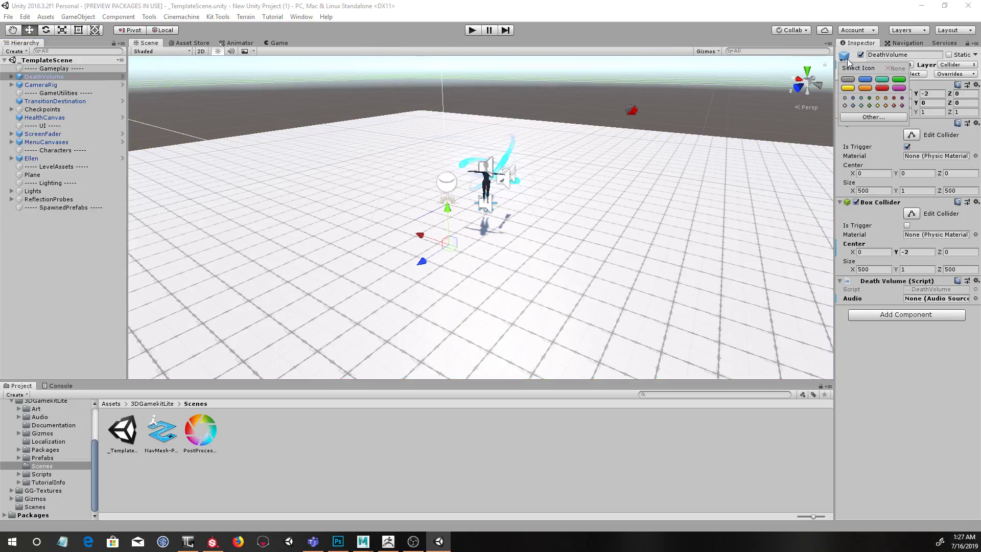
left_click(644, 208, "alt")
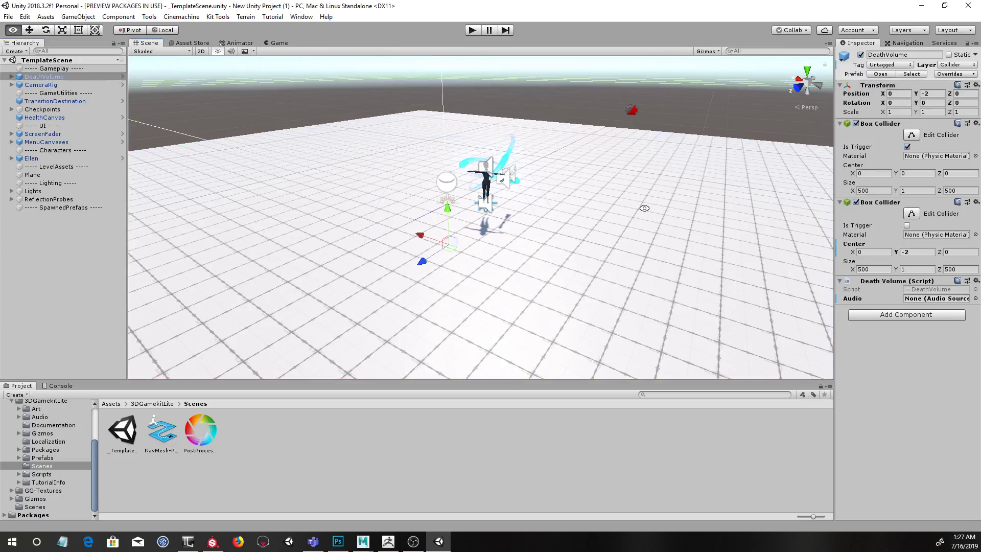
left_click(860, 55)
left_click(543, 94)
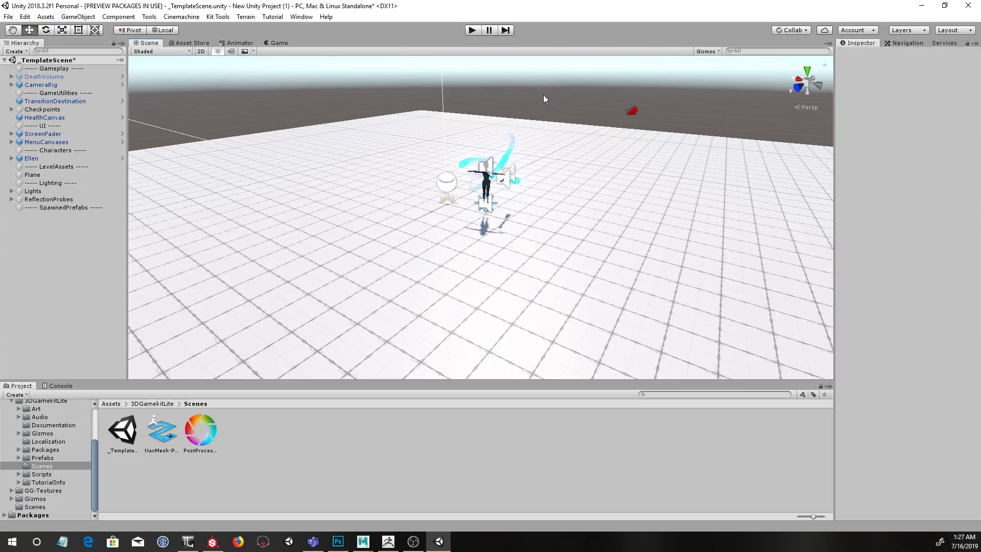
left_click(46, 77)
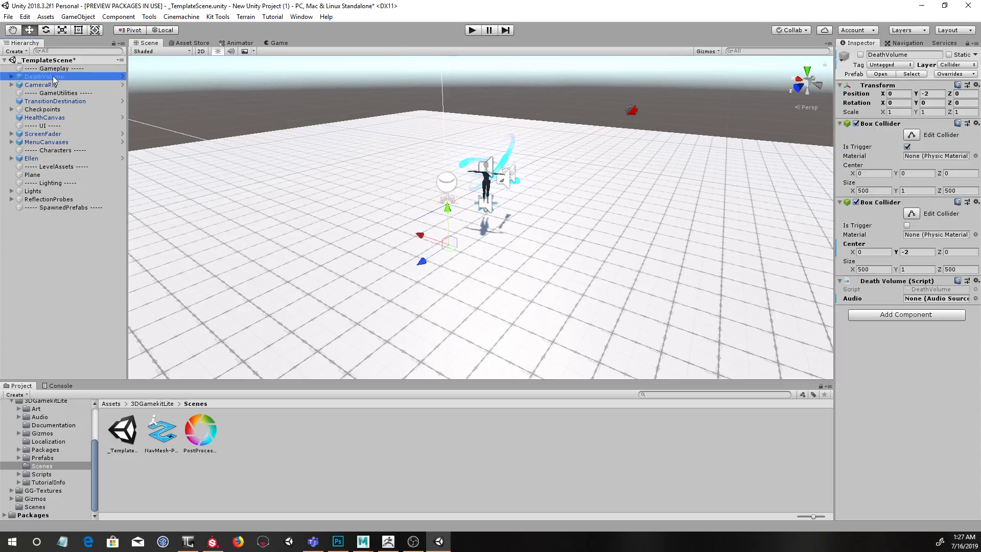
Step: Review the section headers that organise the scene objects, including Gameplay, GameUtilities, UI, Characters and LevelAssets
left_click(78, 168)
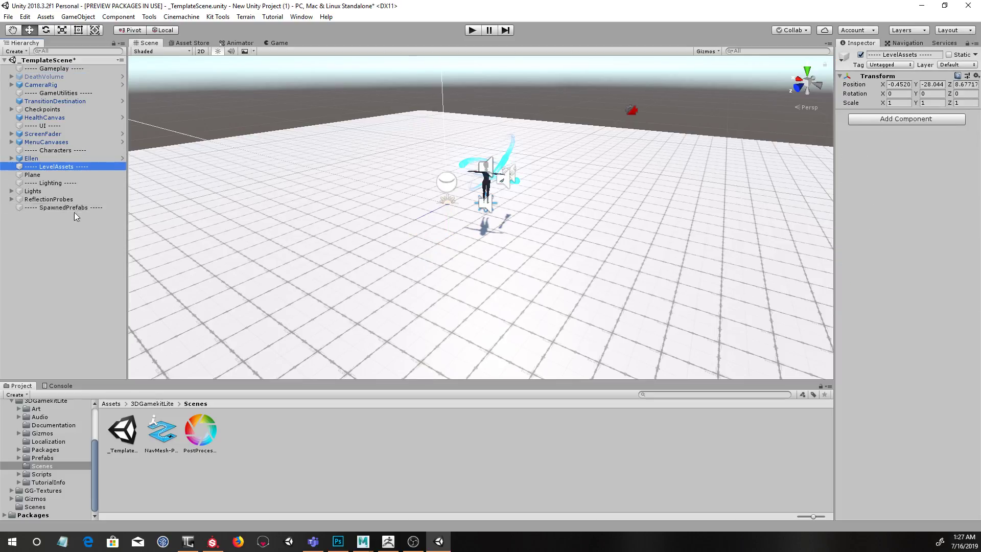
left_click(72, 236)
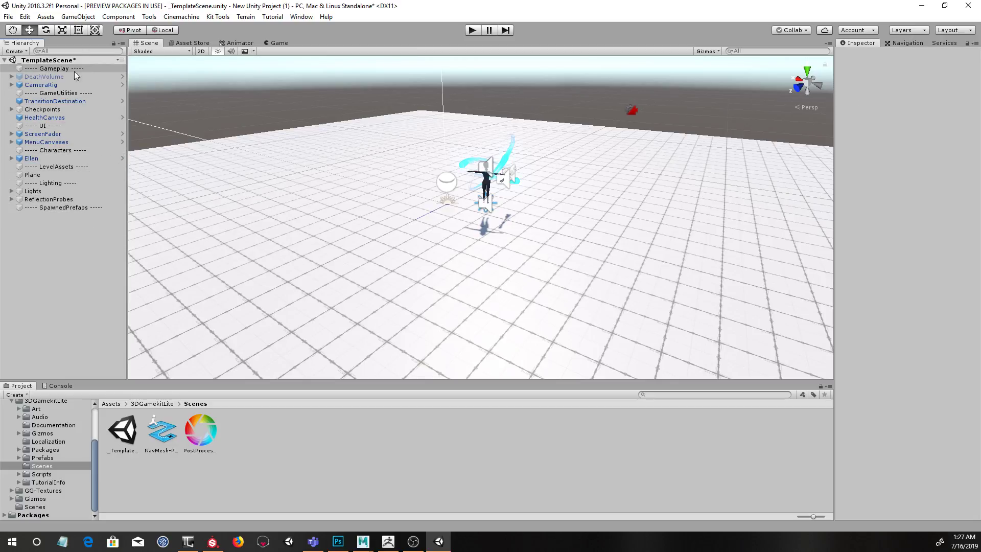
left_click(72, 167)
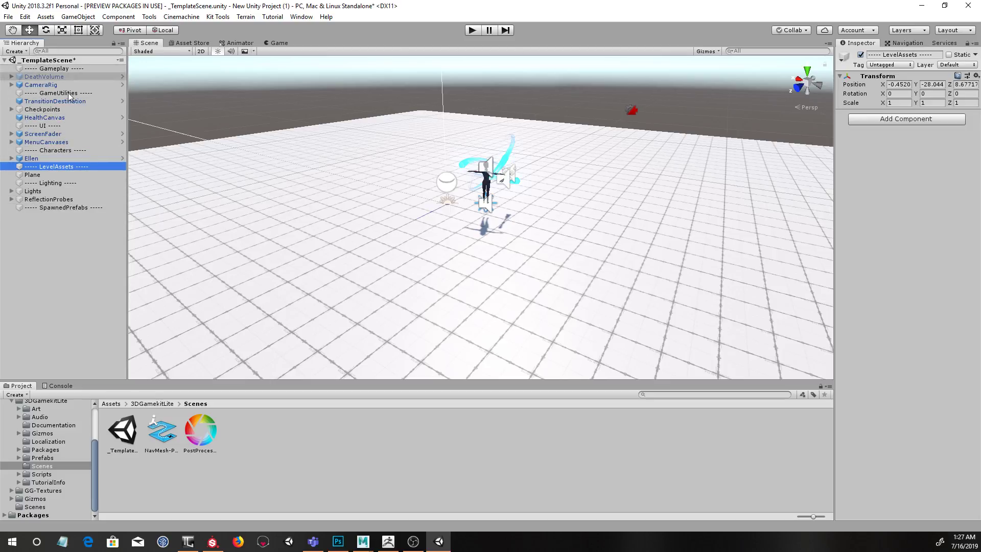
left_click(61, 236)
left_click(56, 168)
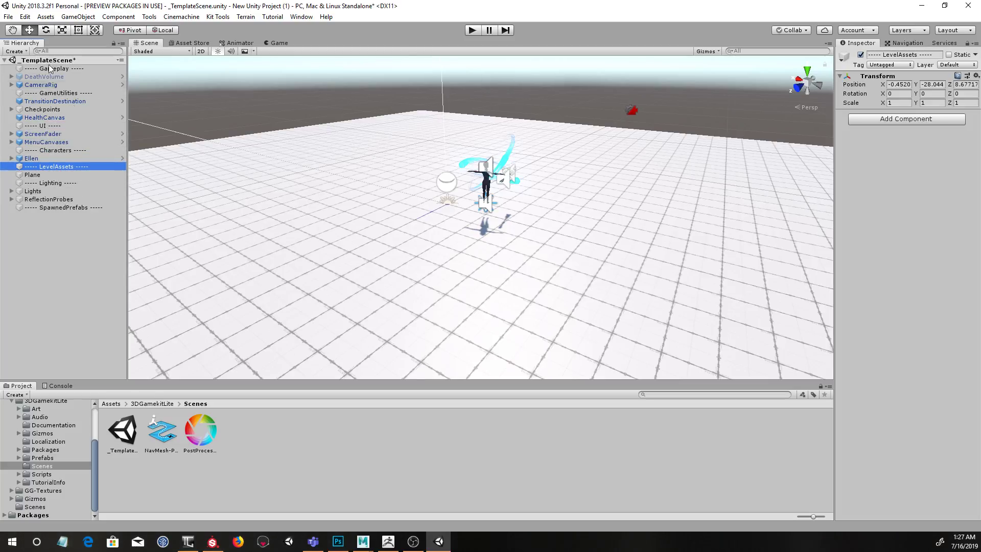
left_click(68, 68)
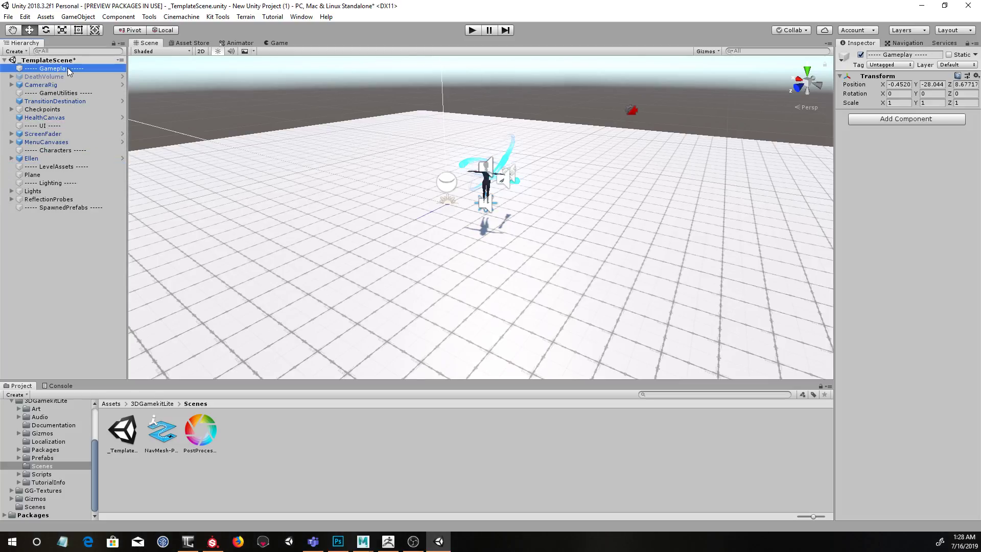
left_click(91, 93)
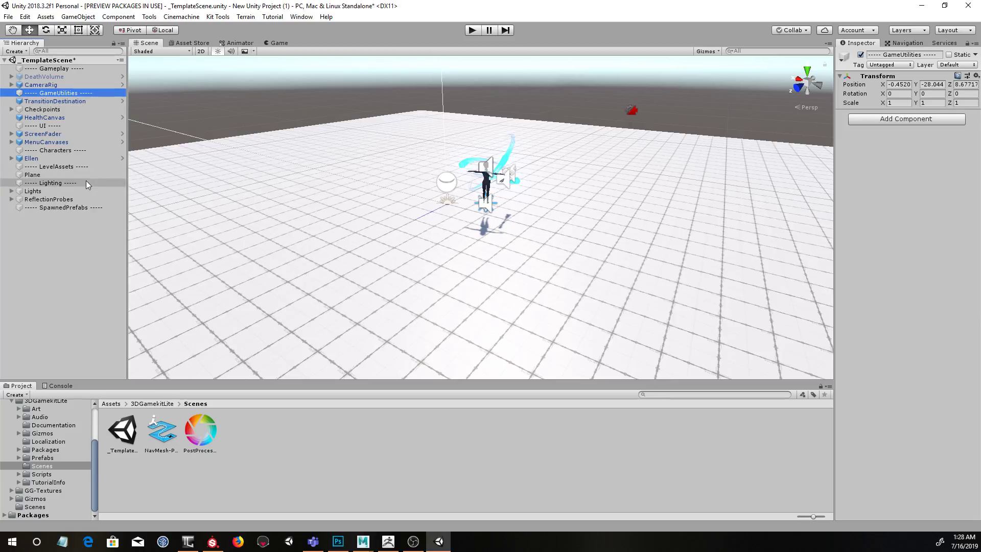
left_click(79, 126)
left_click(80, 151)
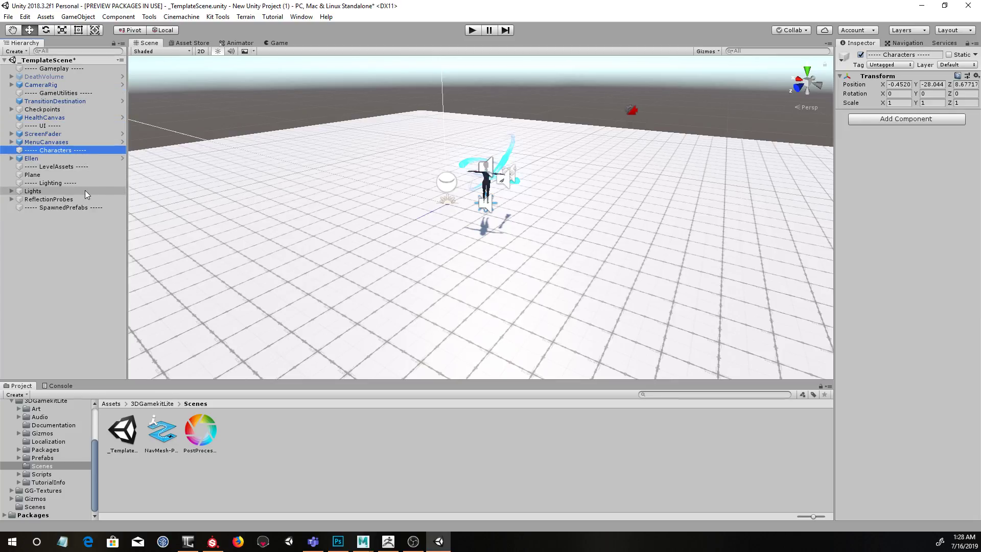
left_click(99, 167)
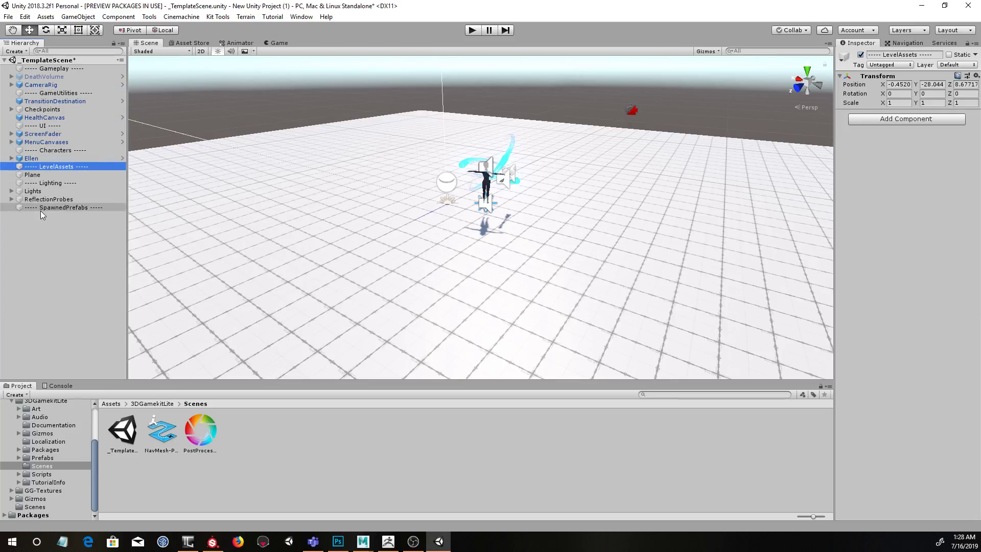
Step: Deactivate the Plane object under LevelAssets to clear the default ground from the scene
left_click(75, 175)
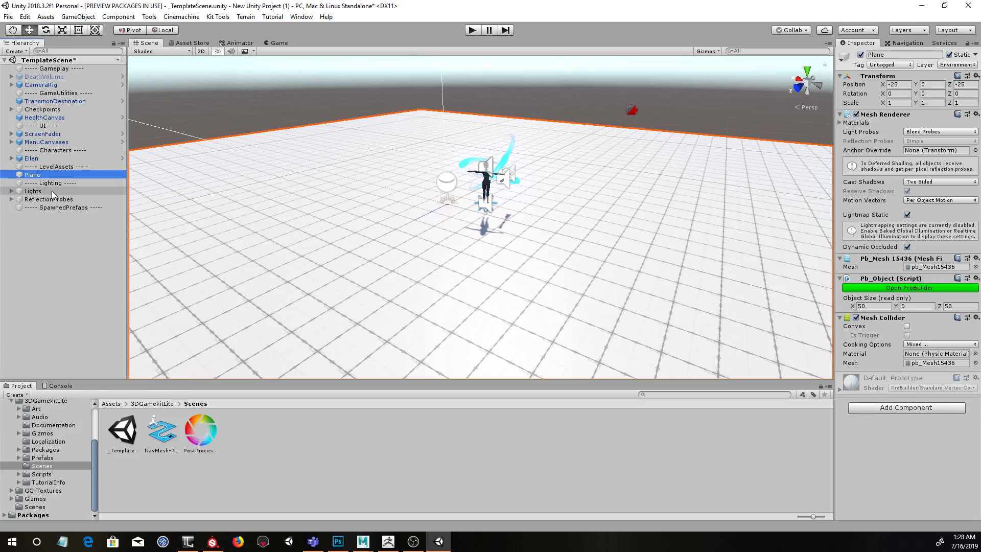
left_click_drag(613, 239, 558, 241, "alt")
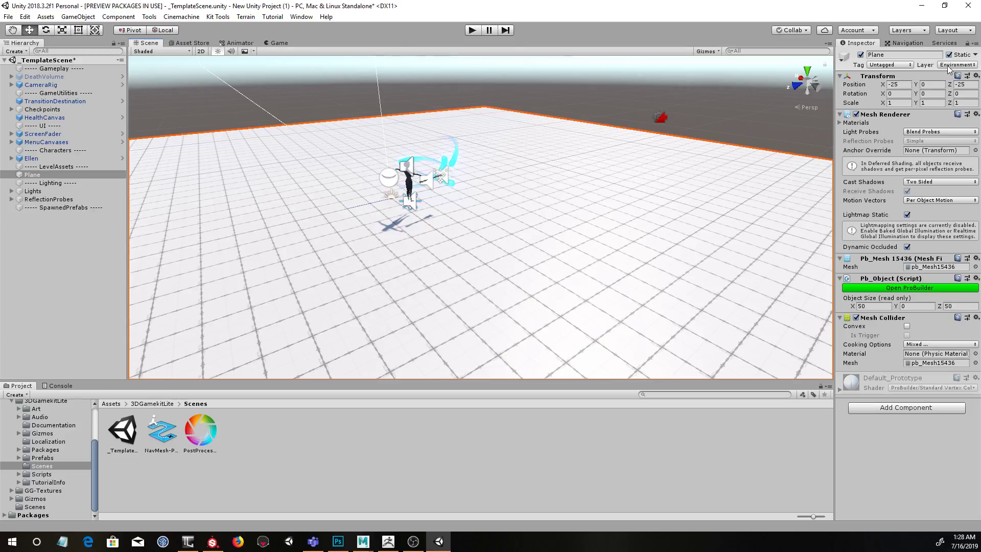
left_click_drag(526, 181, 563, 211, "alt")
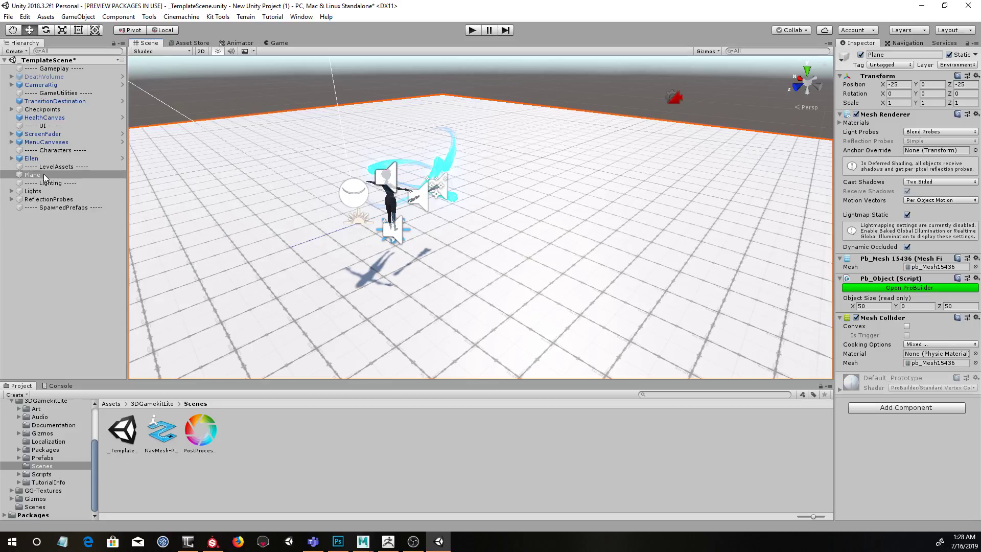
left_click(860, 55)
left_click_drag(542, 211, 557, 215, "alt")
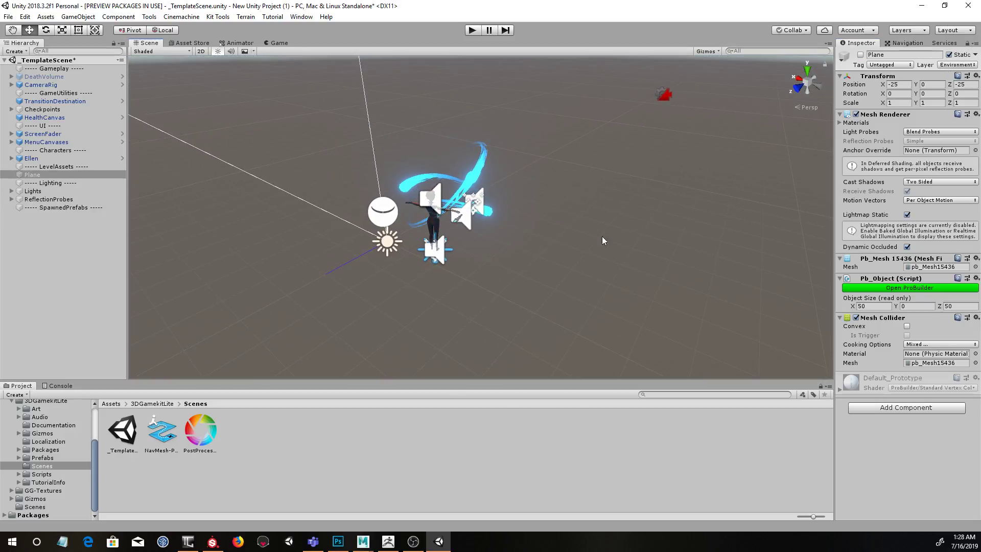
left_click(607, 290)
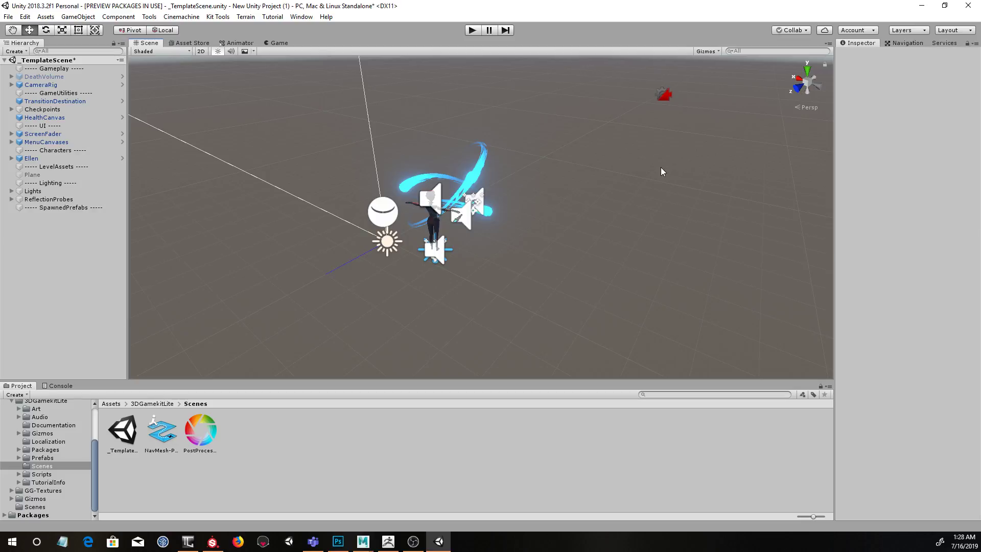
Step: Browse to the Materials folder of GG-Textures and preview the grass1, rock1 and sand1 materials
left_click(93, 466)
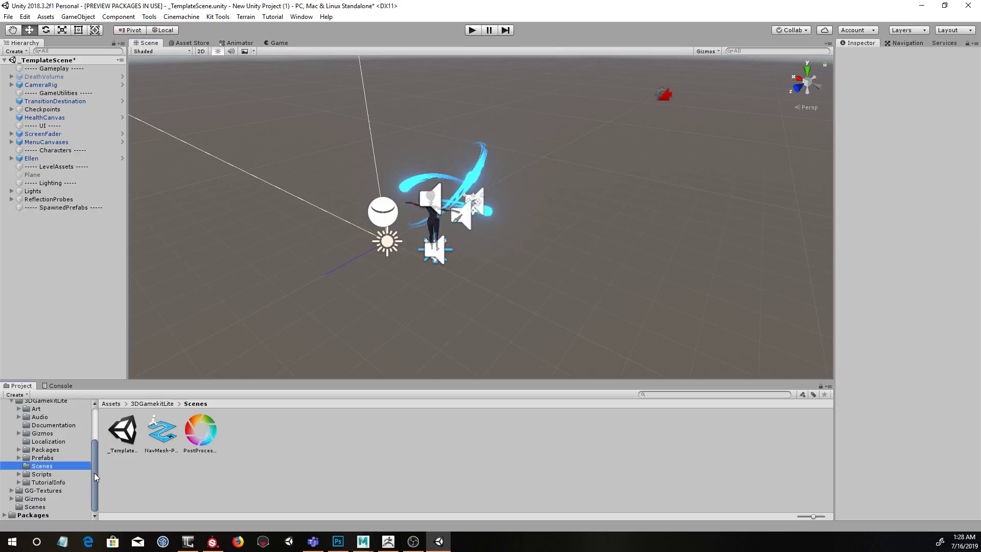
left_click(48, 489)
left_click(162, 432)
double_click(167, 437)
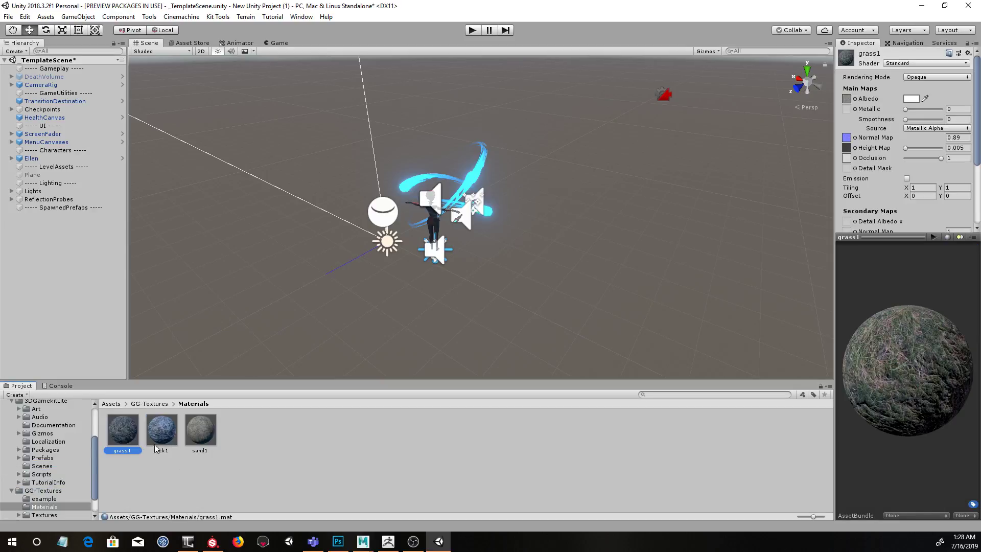
left_click(156, 446)
left_click(200, 440)
Step: Search the Asset Store for "free textures", then clear the search and return to the scene view
left_click(194, 43)
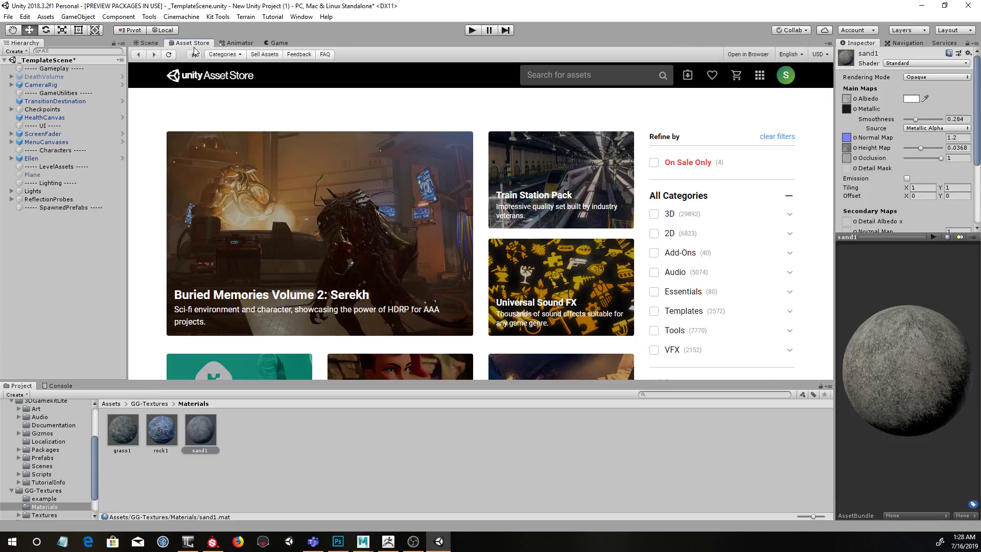
left_click(574, 77)
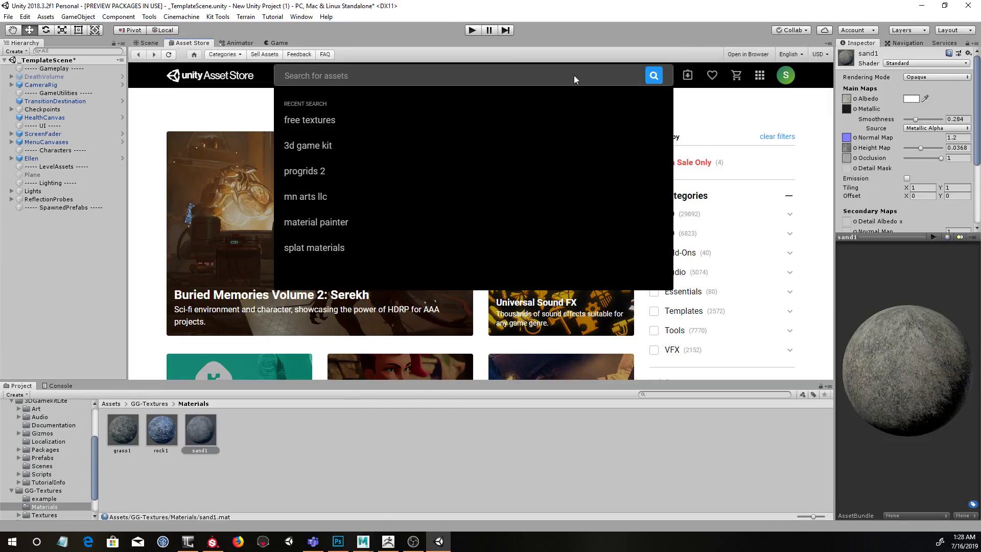
type("free tex")
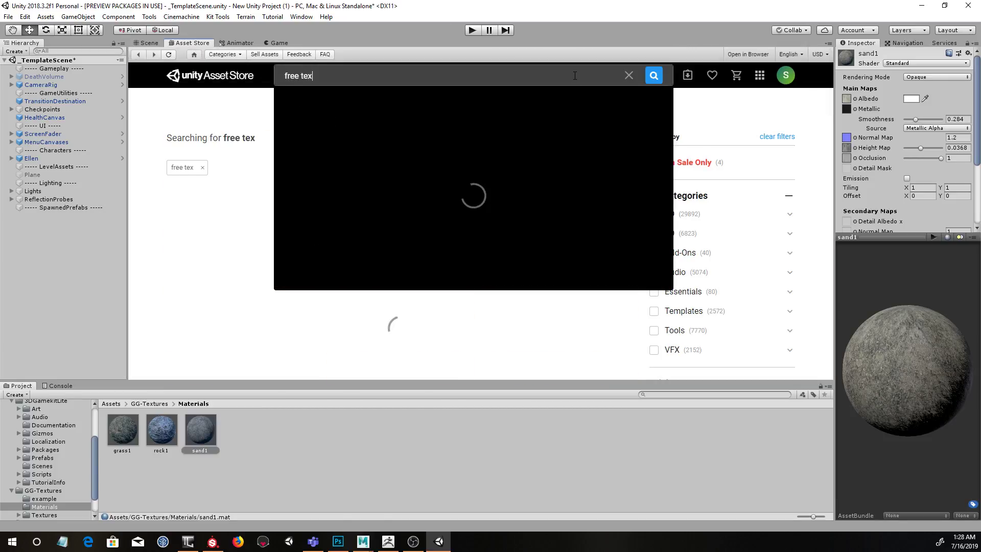
type("tures")
key("Return")
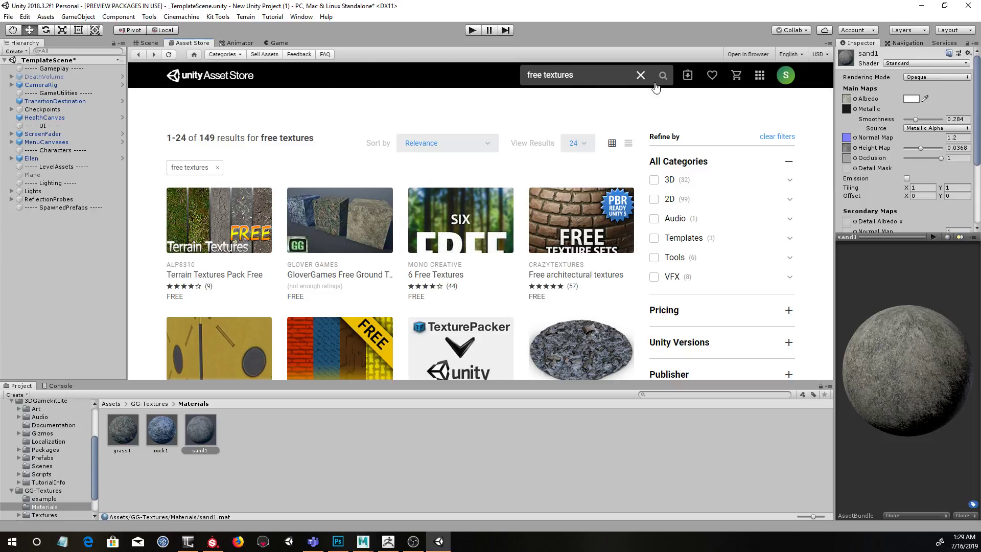
left_click(641, 75)
left_click(149, 43)
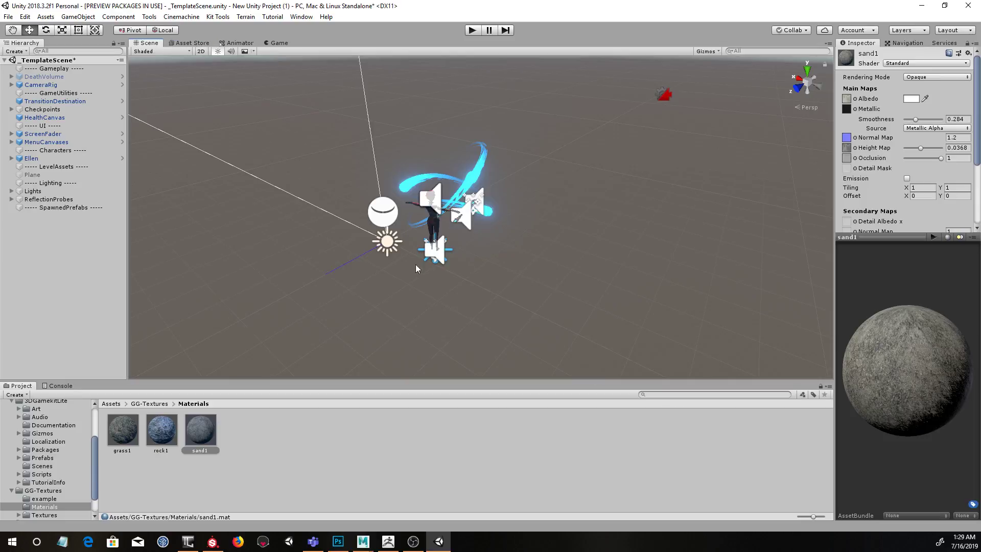
Step: Expand the project's Packages folder and look through the installed packages
left_click_drag(584, 297, 589, 287, "alt")
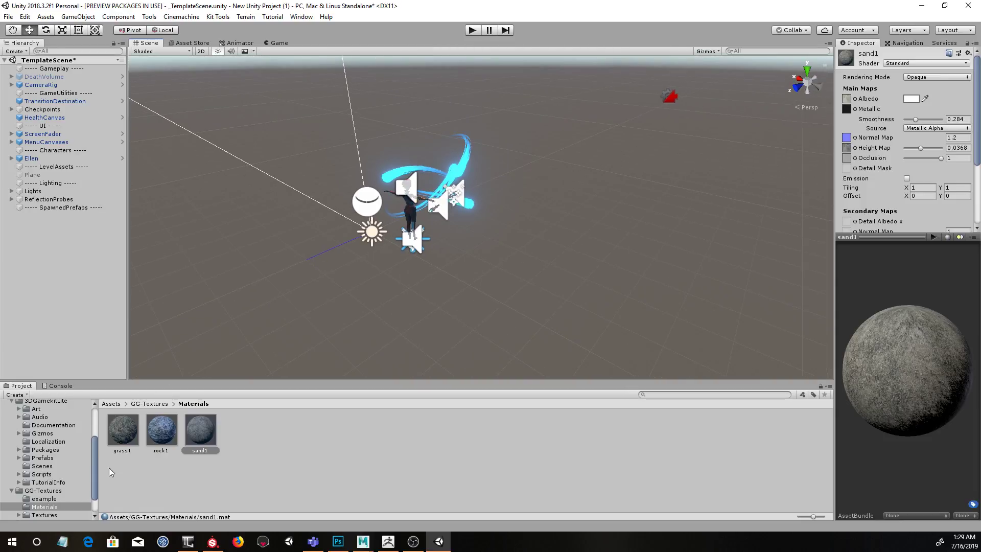
scroll(97, 462, "down", 2)
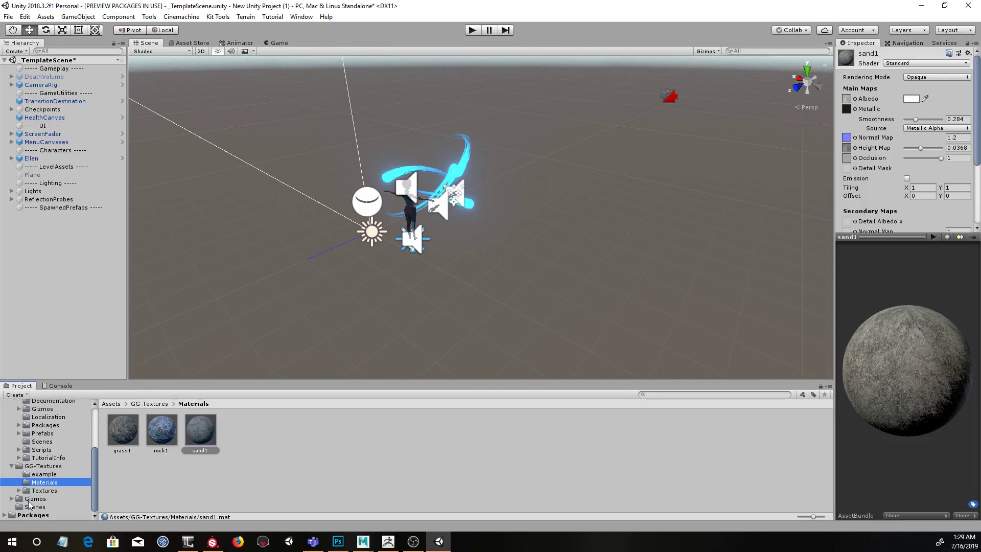
left_click(5, 515)
scroll(94, 504, "down", 3)
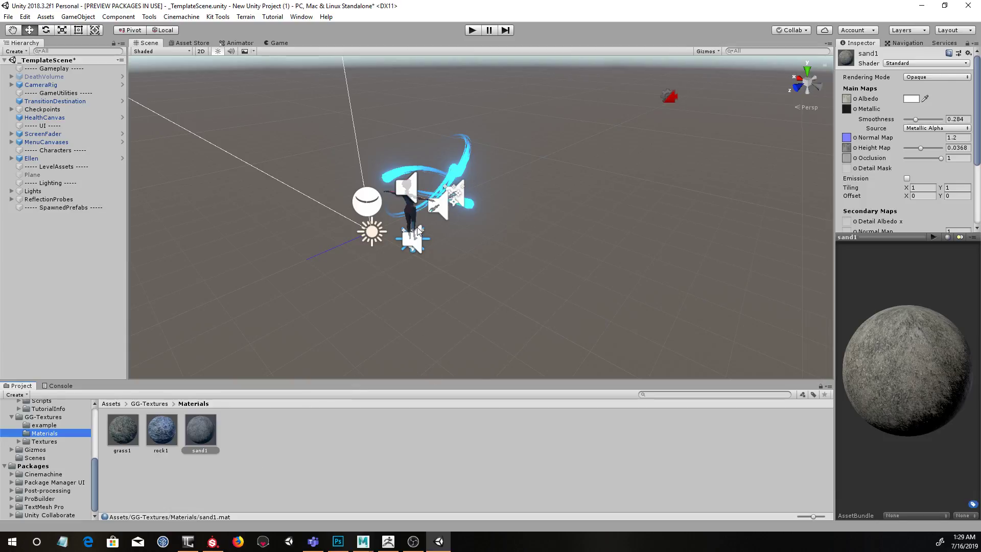
Step: Open the ProBuilder window, dock it between the Hierarchy and the Scene view, and narrow it to a single column of tools
left_click(149, 16)
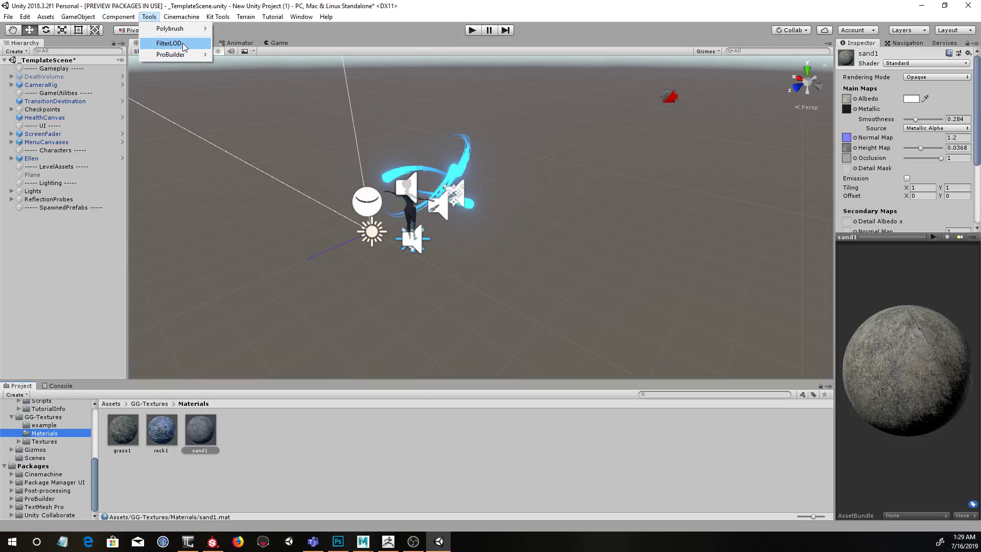
mouse_move(182, 54)
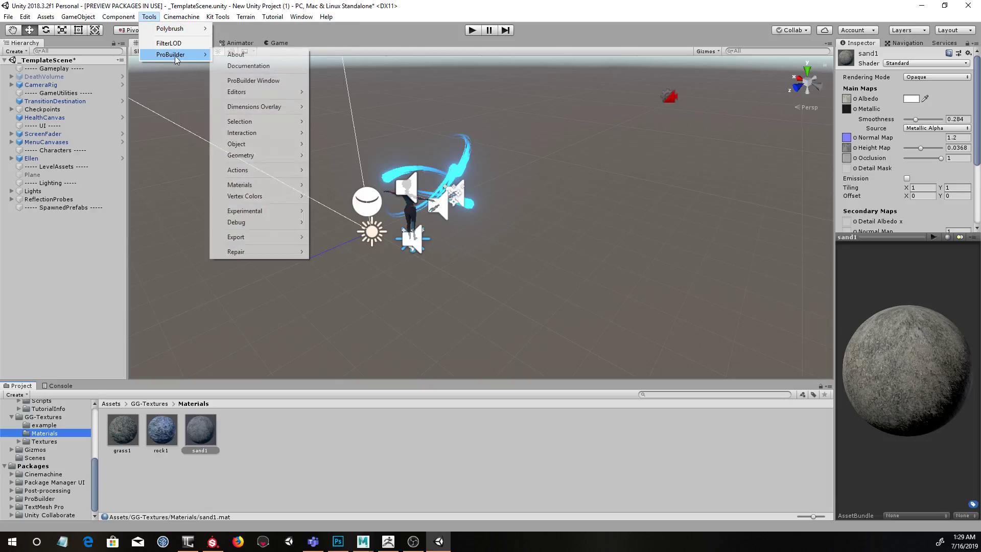
mouse_move(173, 32)
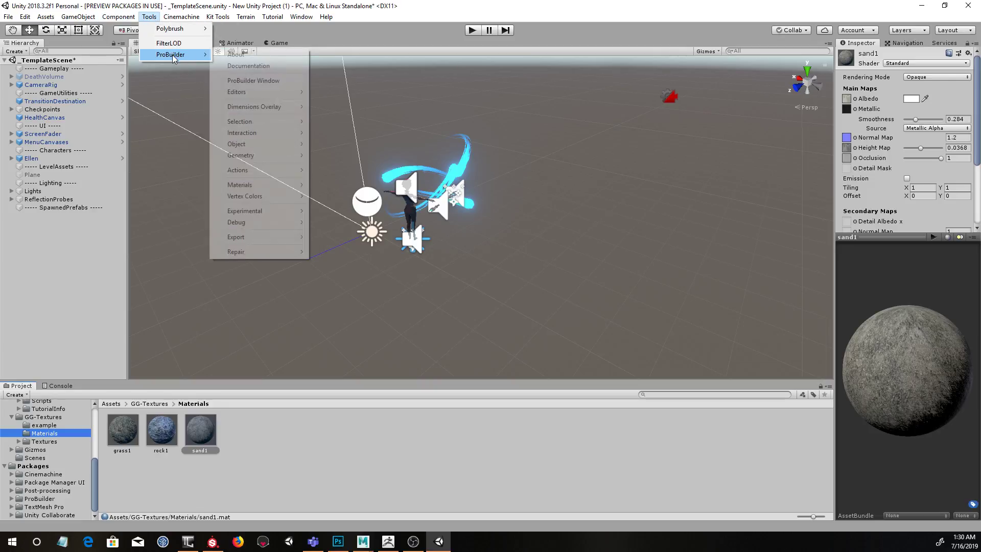
left_click(270, 82)
left_click_drag(272, 115, 251, 102)
left_click_drag(282, 135, 415, 194)
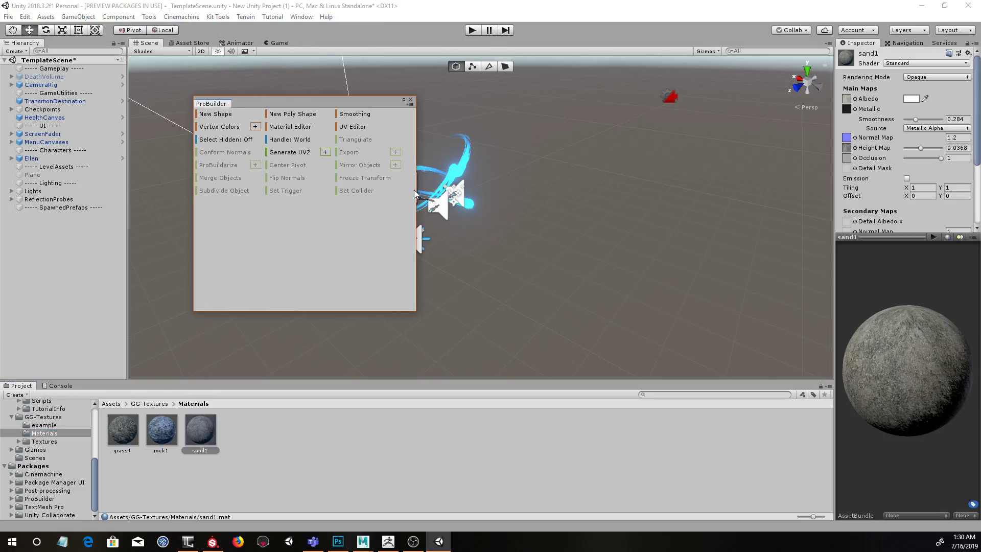
left_click_drag(415, 125, 298, 125)
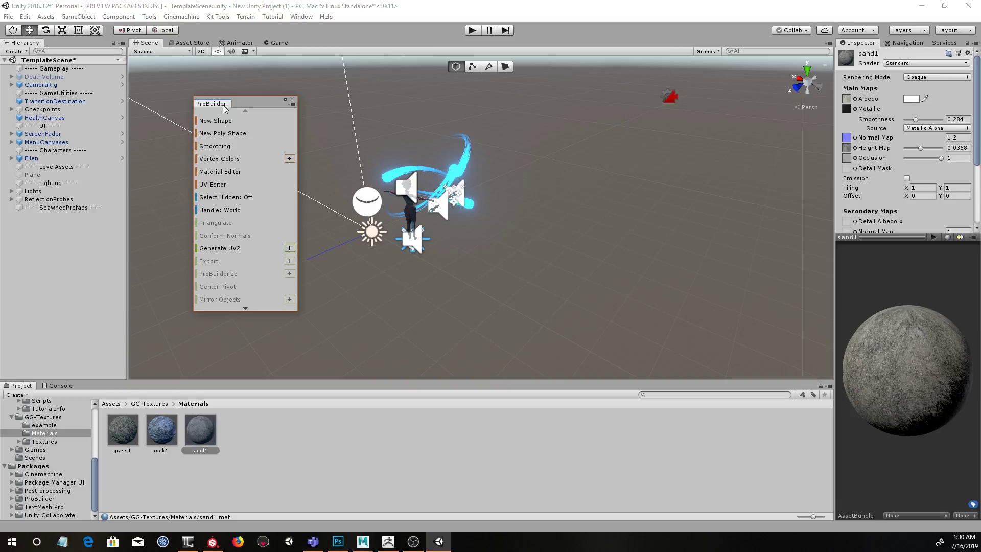
left_click_drag(234, 109, 182, 101)
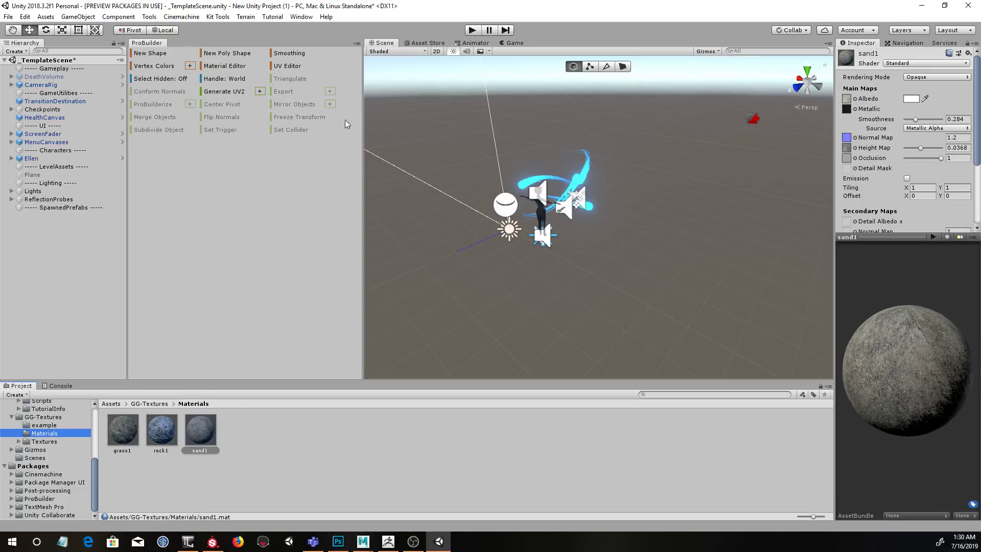
left_click_drag(362, 119, 207, 109)
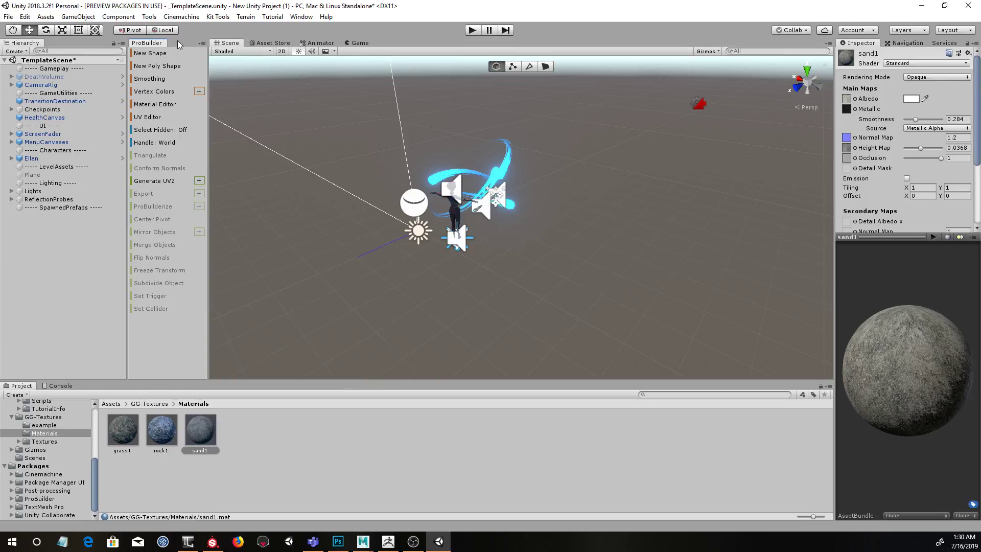
Step: Switch the ProBuilder tools to icon mode for comparison and return them to text mode
left_click(202, 44)
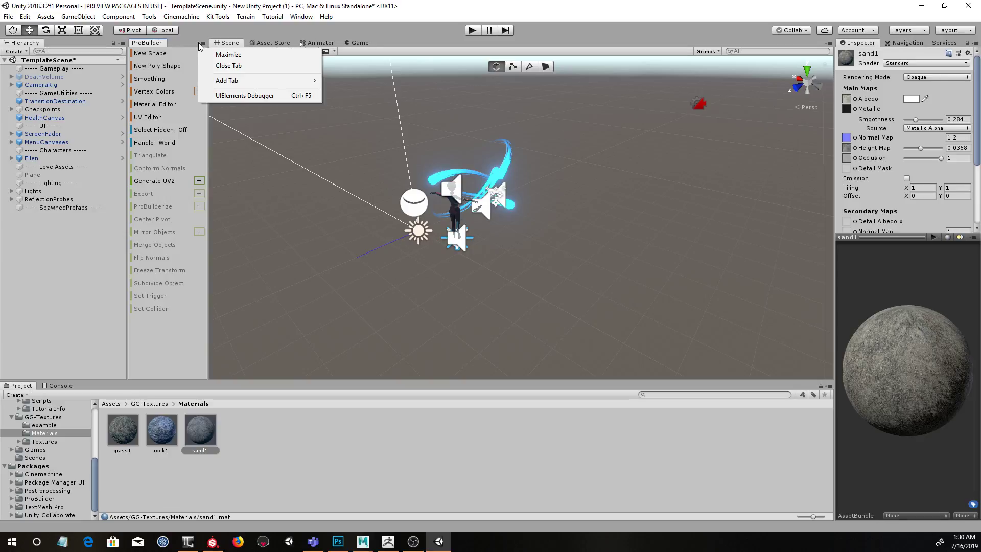
right_click(167, 345)
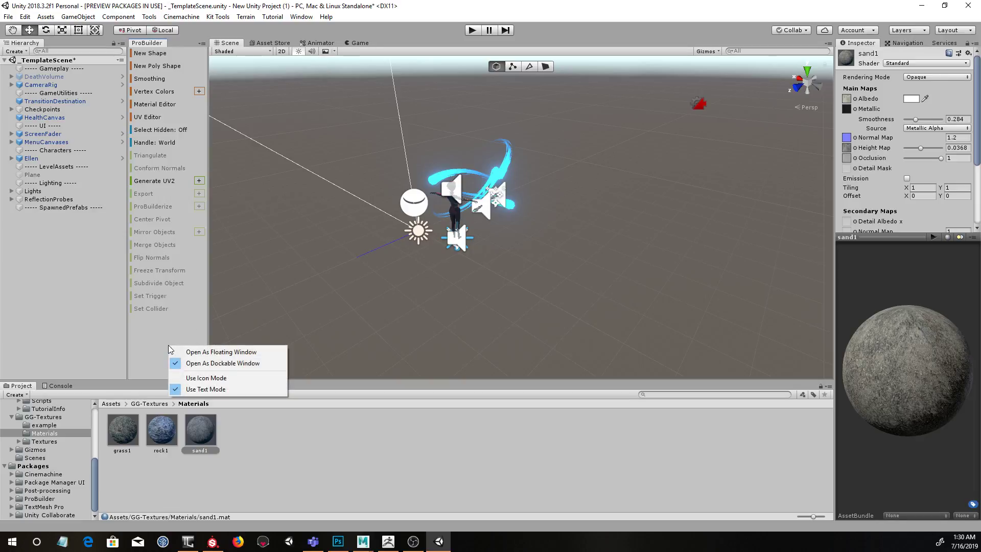
left_click(201, 377)
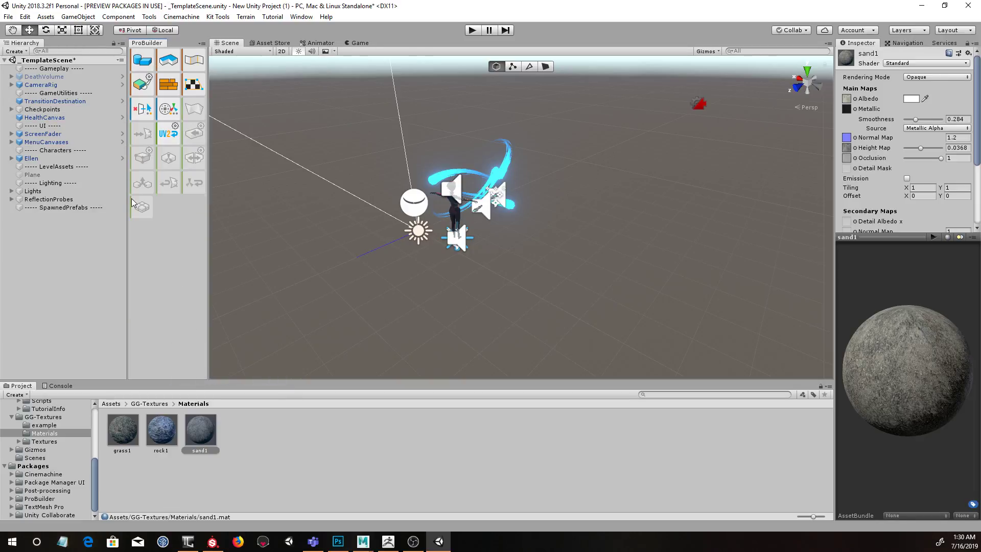
right_click(158, 317)
left_click(193, 352)
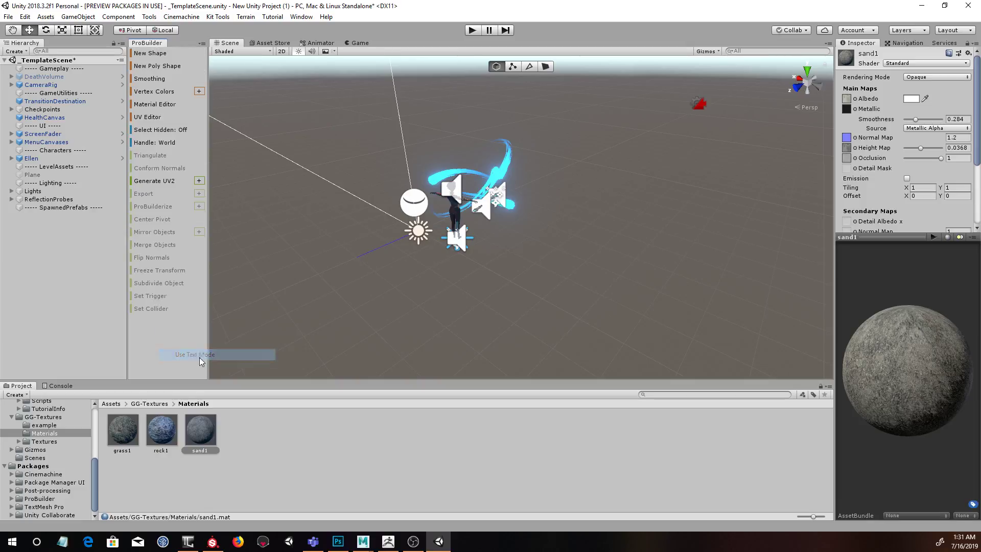
right_click(178, 339)
left_click(235, 374)
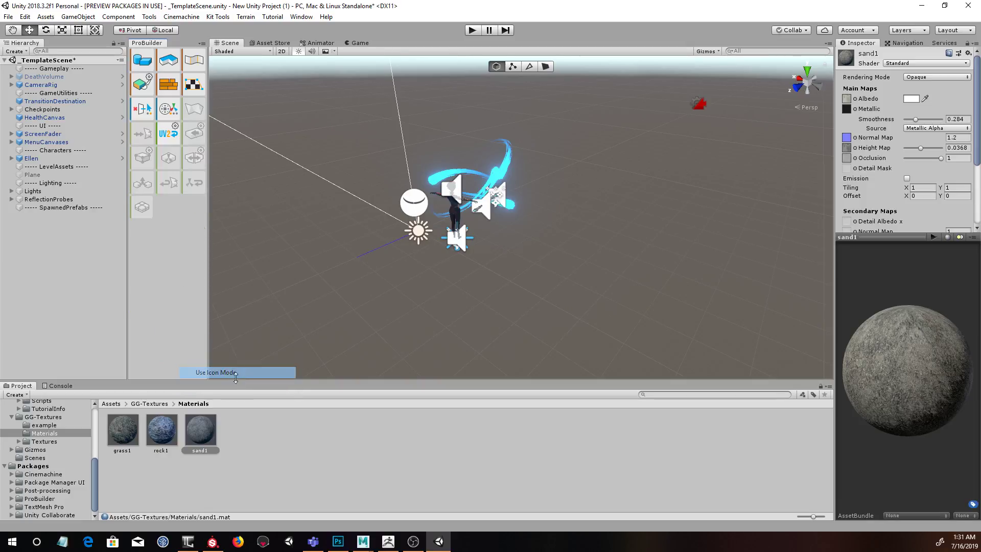
right_click(164, 277)
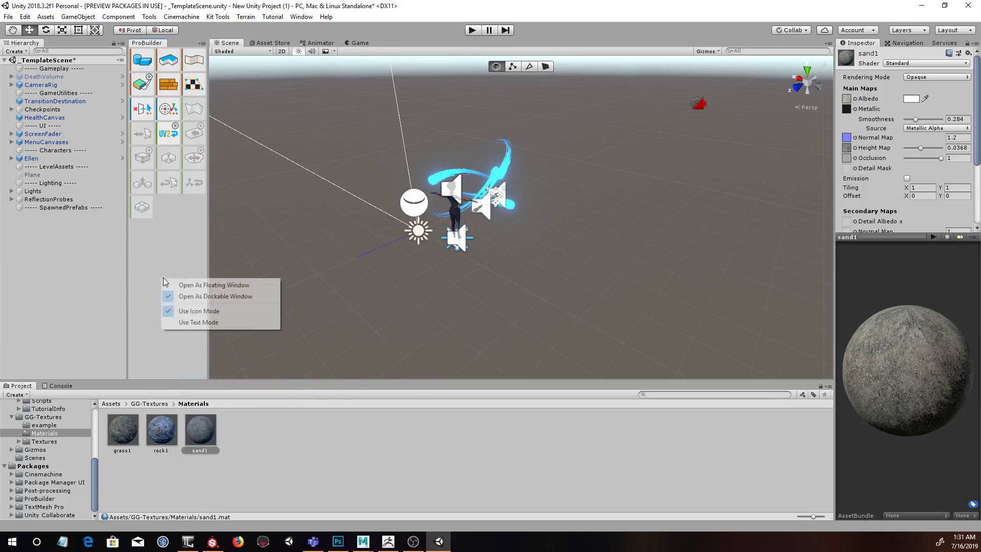
left_click(184, 323)
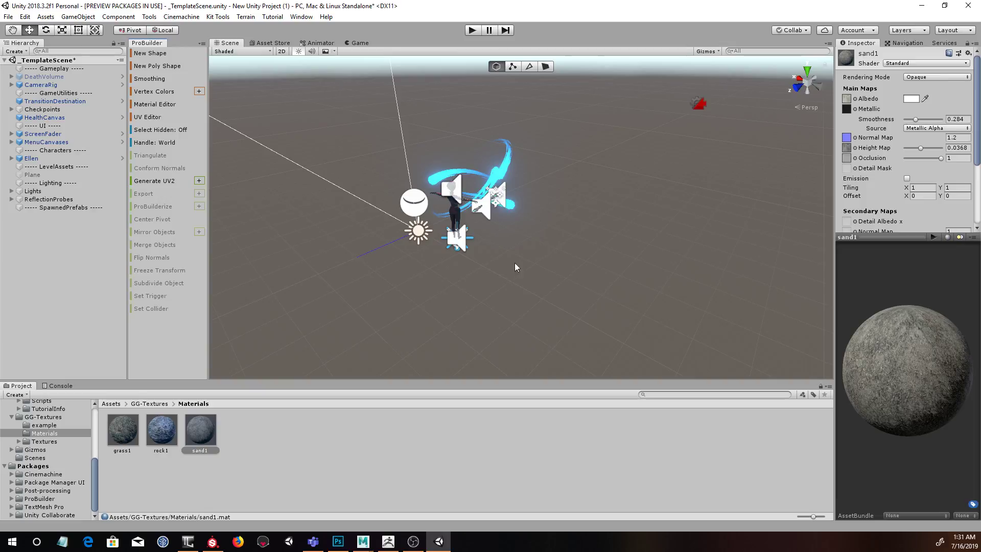
Step: Examine the Ellen character and the empty area around her in the scene
left_click_drag(531, 222, 599, 218, "alt")
middle_click_drag(599, 218, 553, 221, "alt")
right_click_drag(603, 248, 606, 230, "alt")
middle_click_drag(606, 230, 581, 248, "alt")
left_click(516, 199)
left_click_drag(575, 225, 488, 272, "alt")
middle_click_drag(527, 216, 687, 233, "alt")
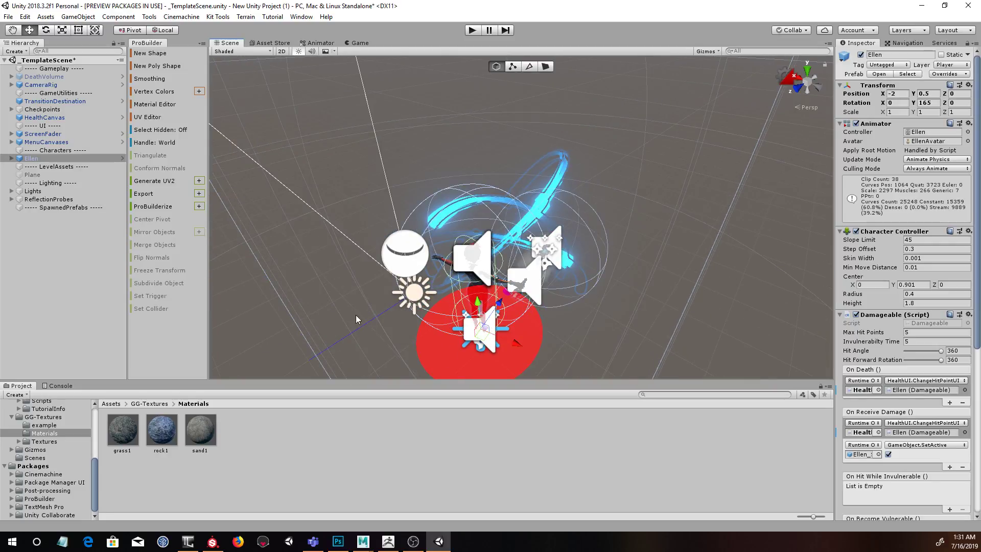
middle_click_drag(562, 292, 546, 197, "alt")
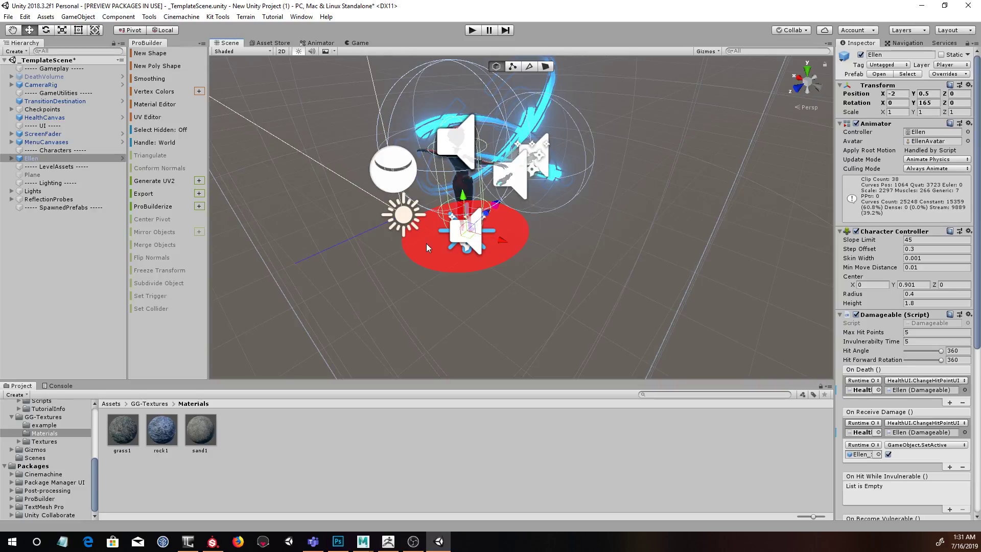
left_click_drag(616, 164, 676, 194, "alt")
right_click_drag(580, 180, 615, 263, "alt")
mouse_move(615, 262)
left_mouse_down("alt")
mouse_move(579, 255)
mouse_move(587, 270)
mouse_move(630, 267)
left_mouse_up("alt")
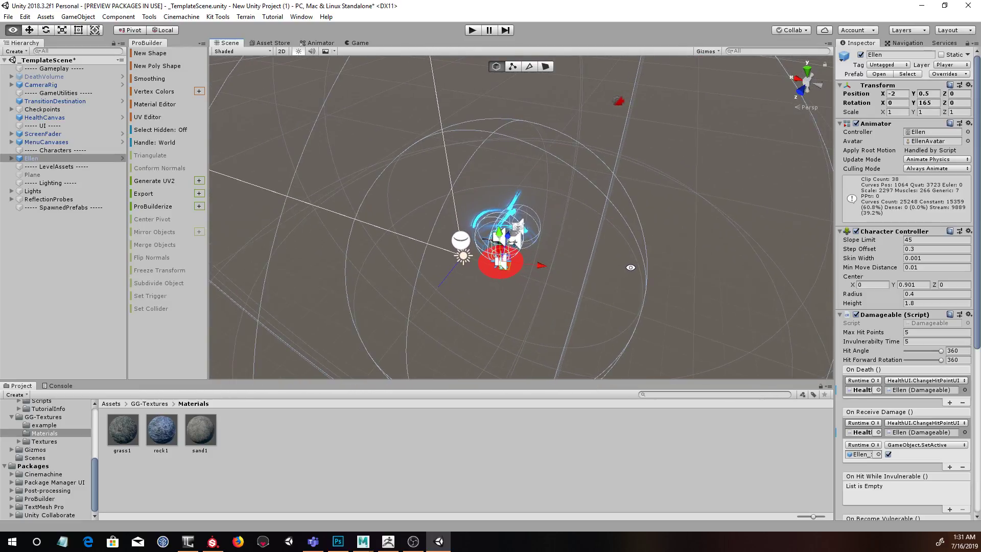
Step: Build a 1 × 1 × 1 ProBuilder cube near Ellen, raised to about Y -0.19
left_click(152, 57)
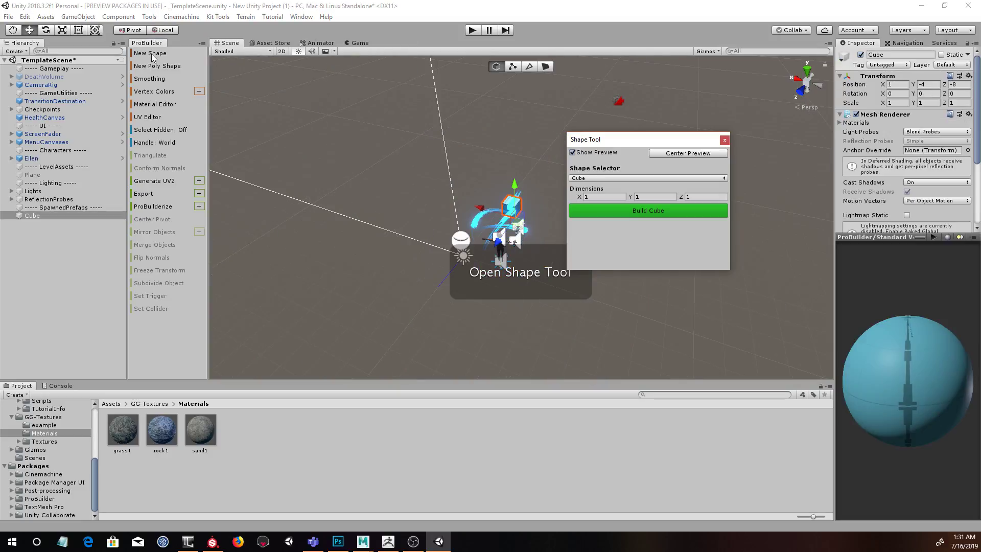
left_click_drag(514, 185, 515, 149)
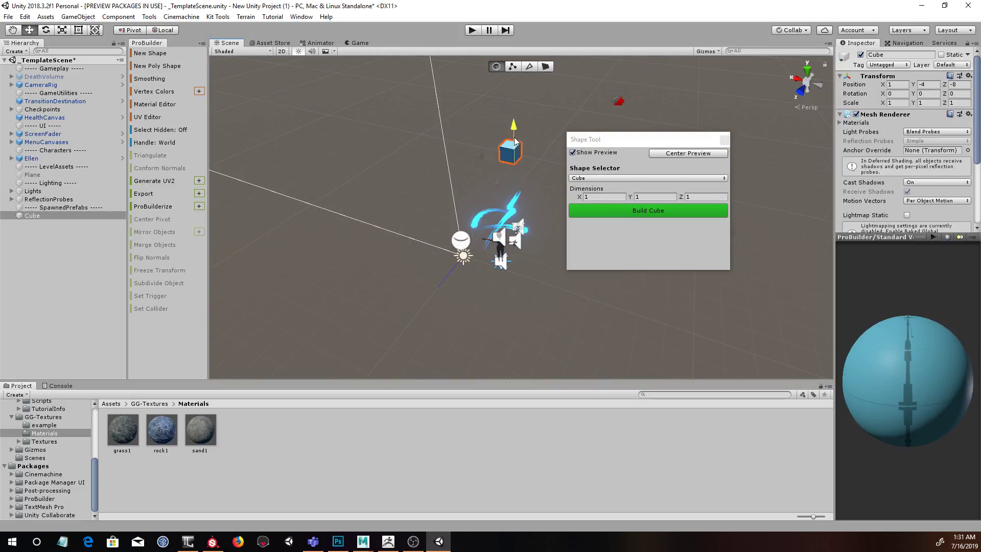
left_click(645, 213)
left_click_drag(619, 141, 716, 146)
left_click_drag(633, 181, 557, 199, "alt")
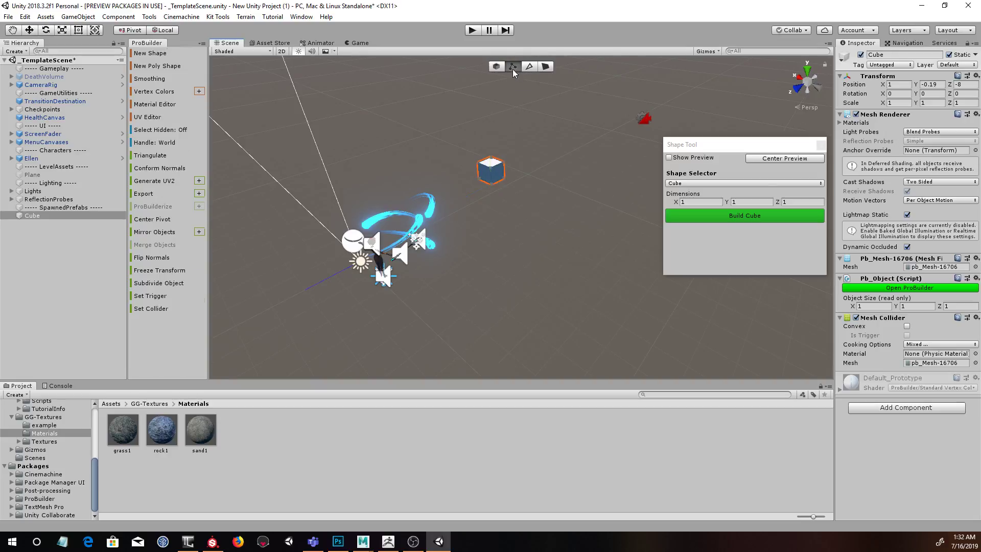
Step: Stretch the cube's side faces into a floor platform under Ellen, about 7.14 units along X and 17.31 along Z
left_click(529, 67)
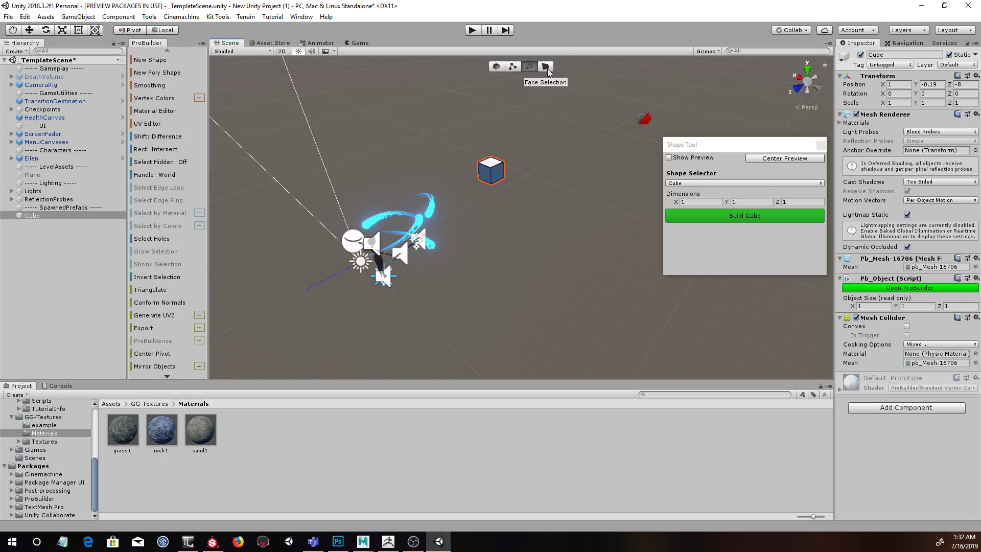
left_click(546, 67)
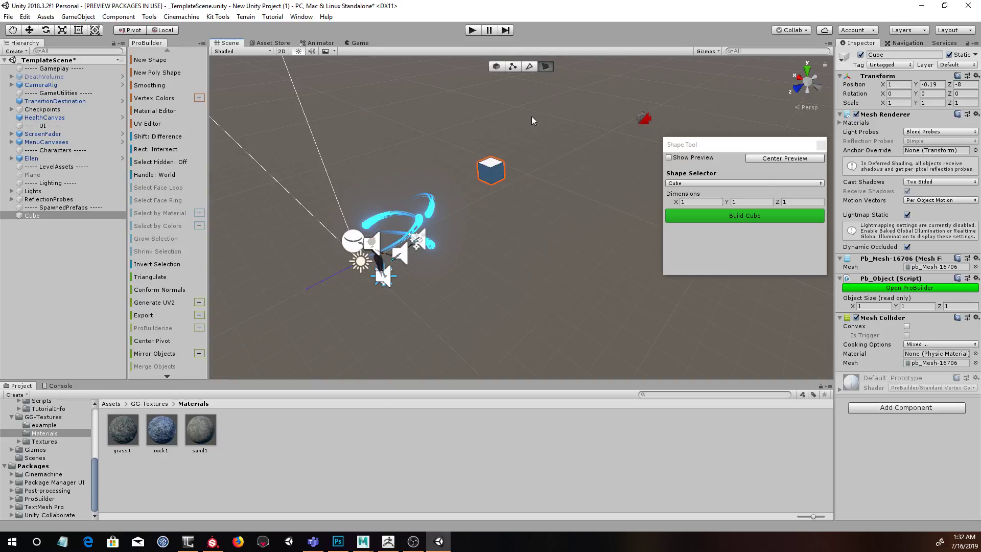
left_click(495, 182)
left_click_drag(498, 180, 360, 273, "shift")
left_click(509, 191)
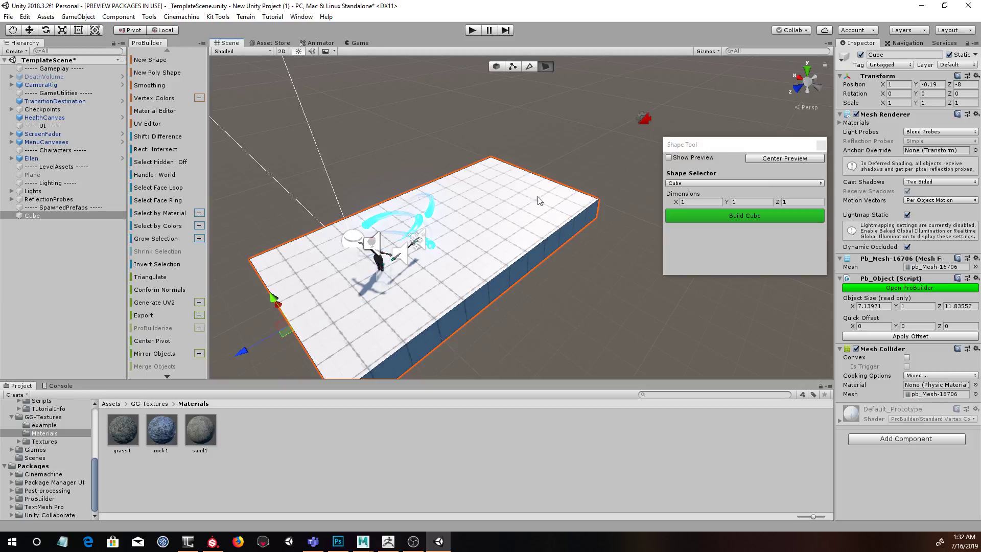
left_click_drag(597, 187, 498, 214, "alt")
left_click(482, 199)
left_click_drag(458, 180, 561, 196)
left_click_drag(377, 220, 505, 85, "alt")
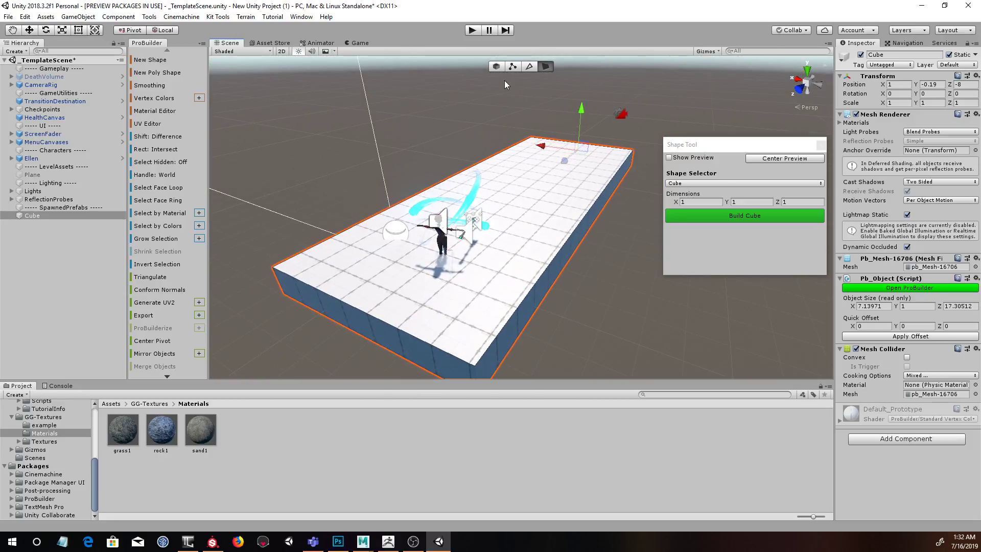
Step: Lower the whole platform to about Y -0.75 so it sits beneath Ellen's feet
left_click(496, 67)
left_click_drag(521, 153, 553, 172, "alt")
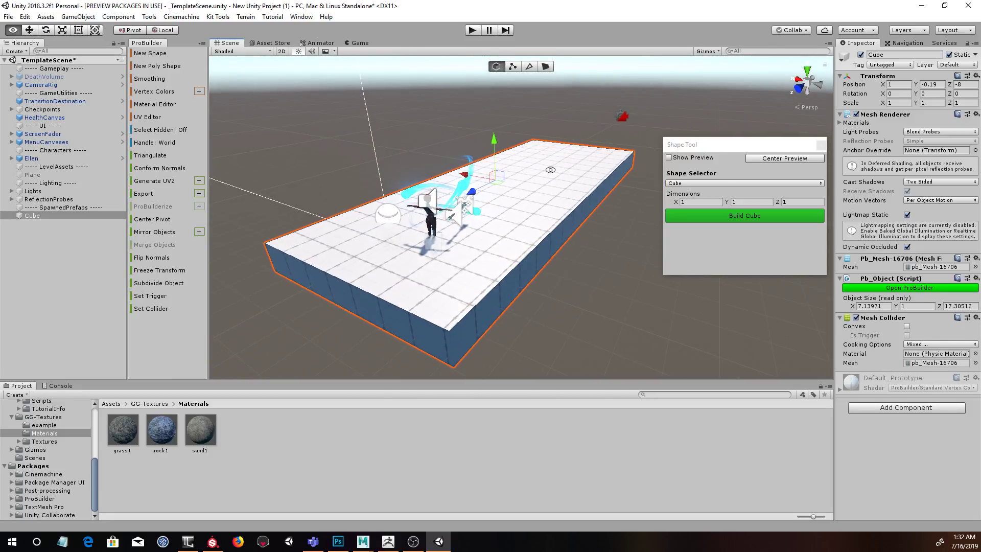
left_click_drag(494, 141, 493, 205)
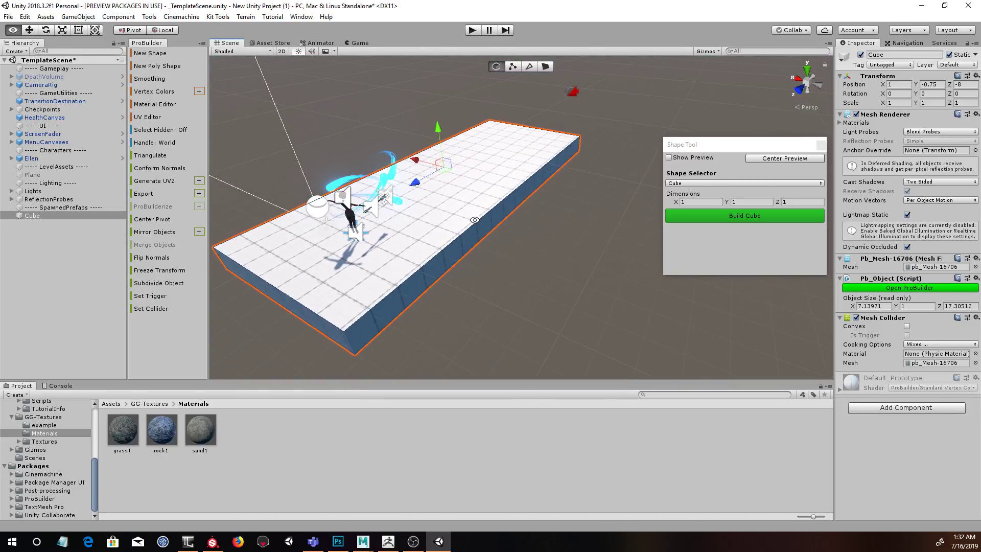
Step: Duplicate the platform above itself at about Y 0.62 and shorten the copy to about 5.05 units along Z at the far end
key("ctrl+d")
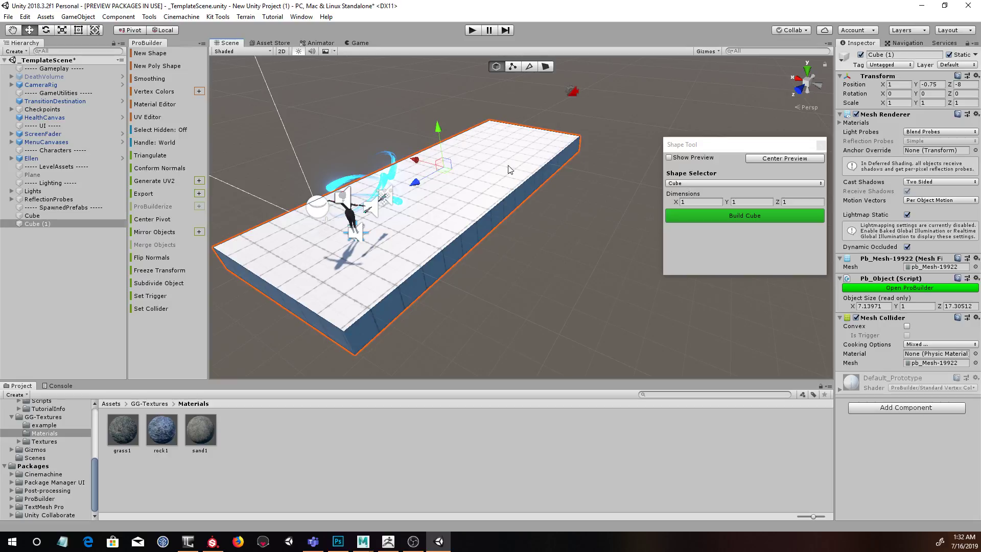
left_click_drag(438, 126, 435, 103)
left_click(549, 67)
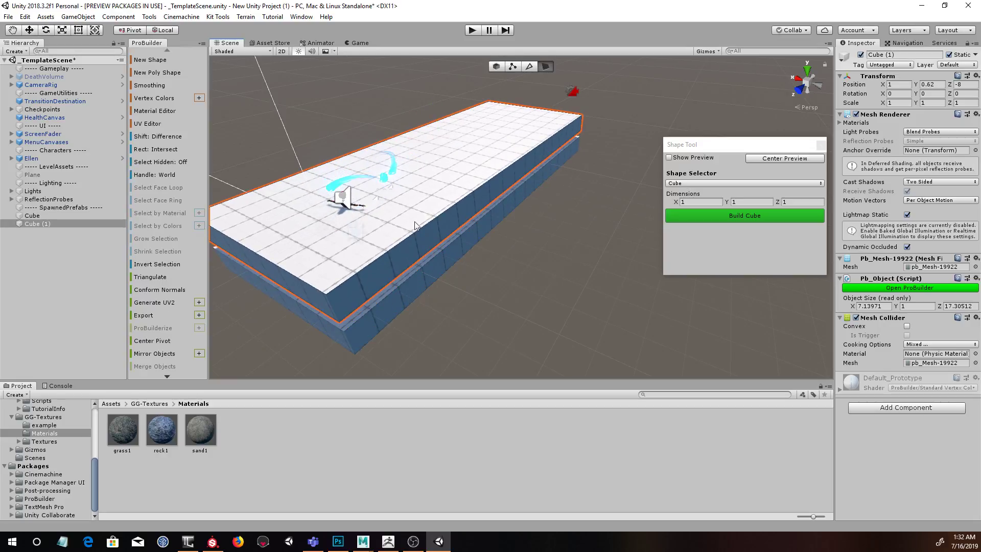
left_click_drag(475, 244, 375, 264, "alt")
left_click(539, 224)
left_click_drag(245, 266, 655, 108)
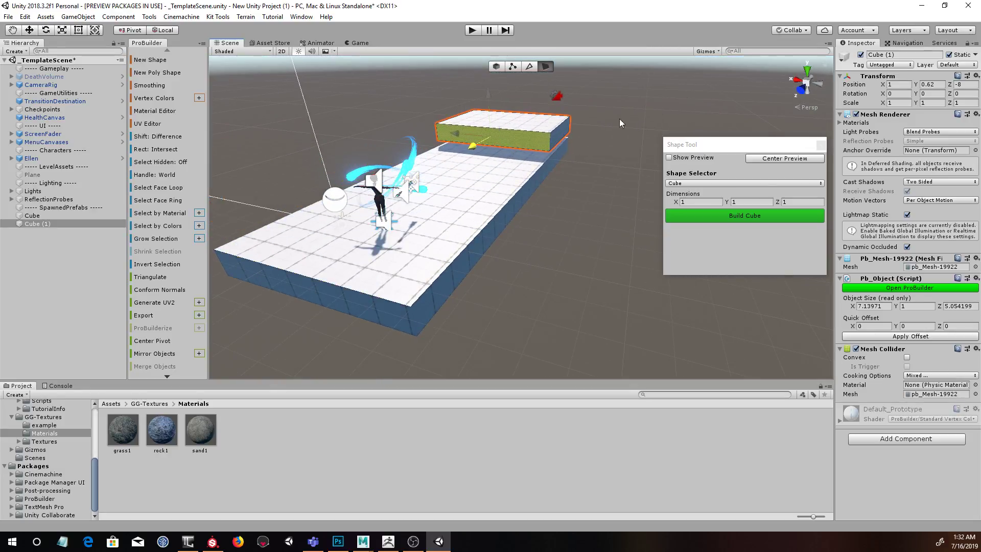
Step: Shrink the copied block to about 3.39 by 3.37 units and lower it onto the platform at about Y -0.06
left_click(559, 138)
left_click_drag(533, 148, 540, 209)
left_click(464, 193)
left_click_drag(464, 190, 515, 167, "alt")
left_click(497, 67)
left_click_drag(577, 179, 213, 156, "alt")
left_click(605, 173)
left_click(495, 131)
left_click_drag(498, 132, 448, 108, "alt")
Step: Play-test the scene with Ellen on the new platform and stop play mode
left_click(628, 247)
left_click_drag(554, 251, 608, 282, "alt")
left_click_drag(506, 284, 568, 263, "alt")
right_click_drag(487, 237, 575, 245, "alt")
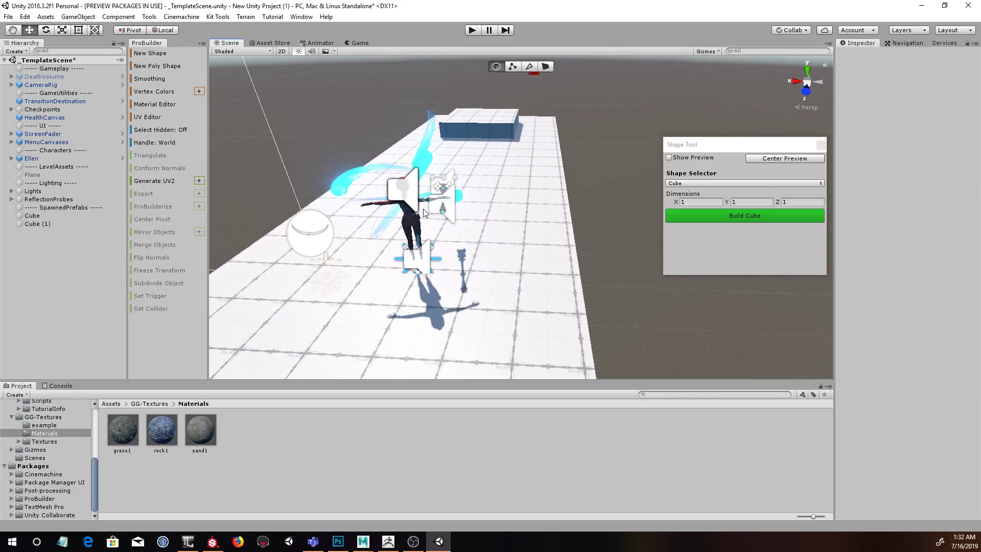
left_click(472, 30)
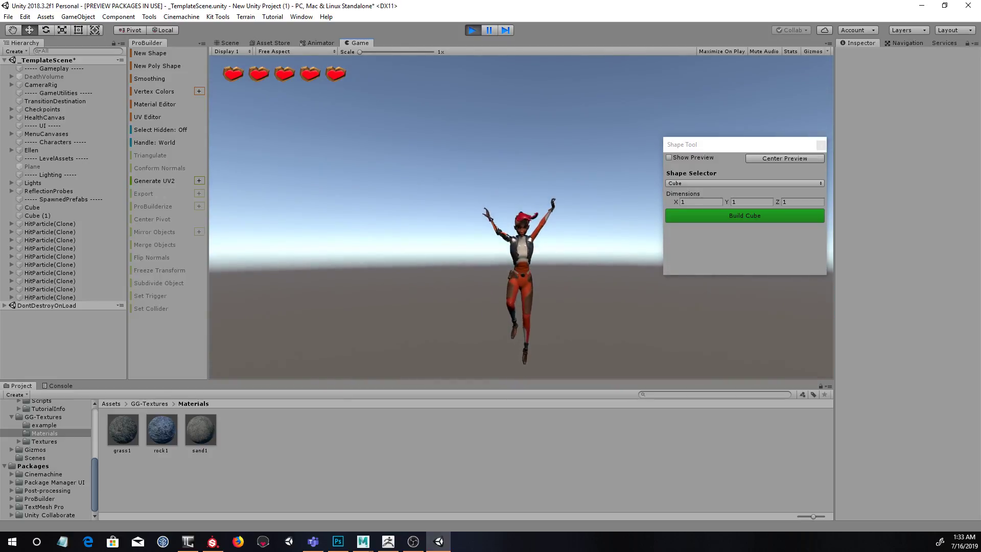
key("Escape")
left_click(472, 30)
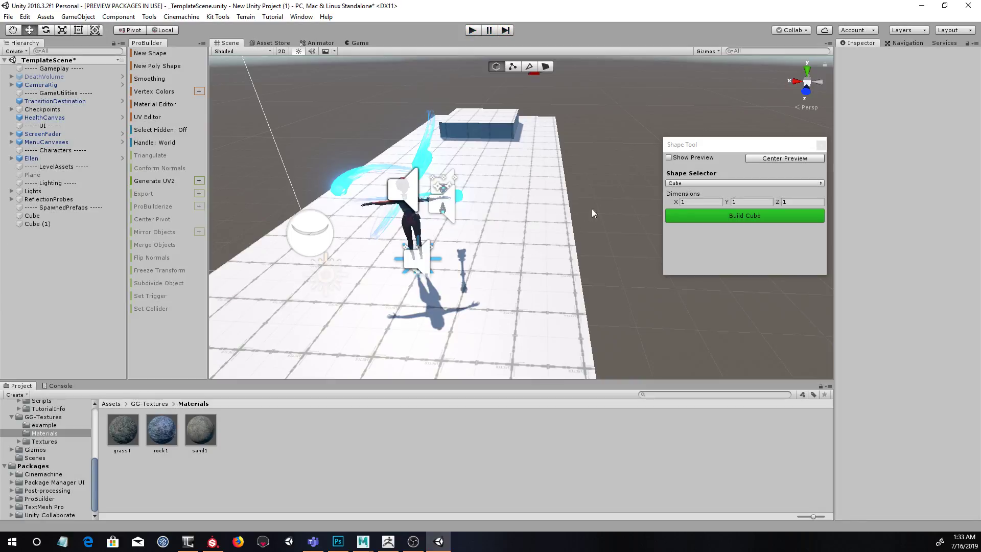
Step: Check the layer settings of the floor platform and the raised block
left_click(551, 199)
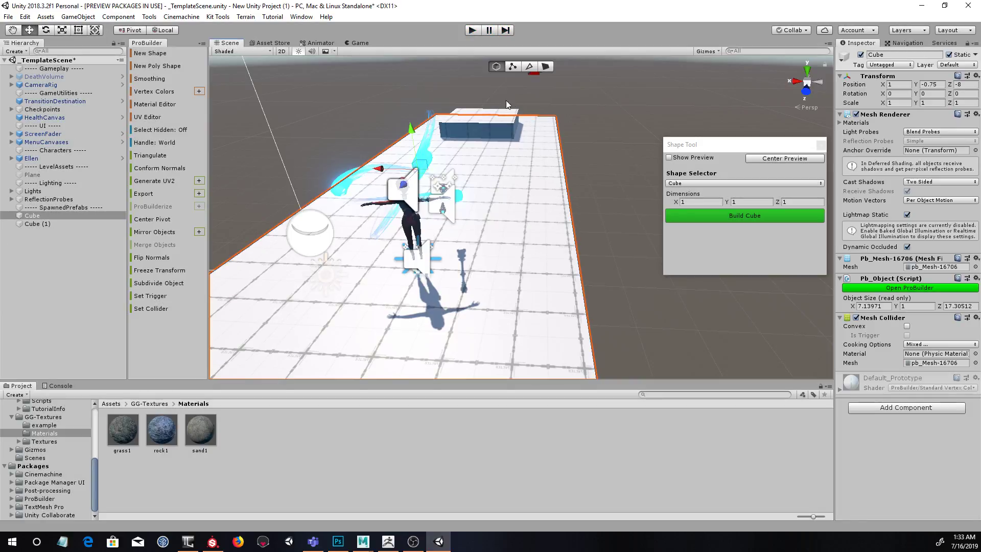
left_click(491, 112)
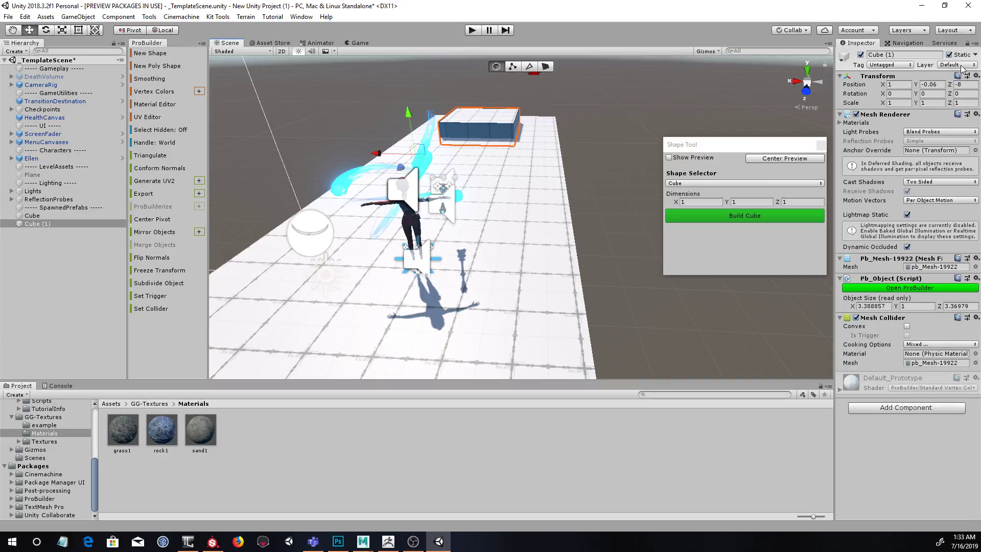
left_click(552, 215)
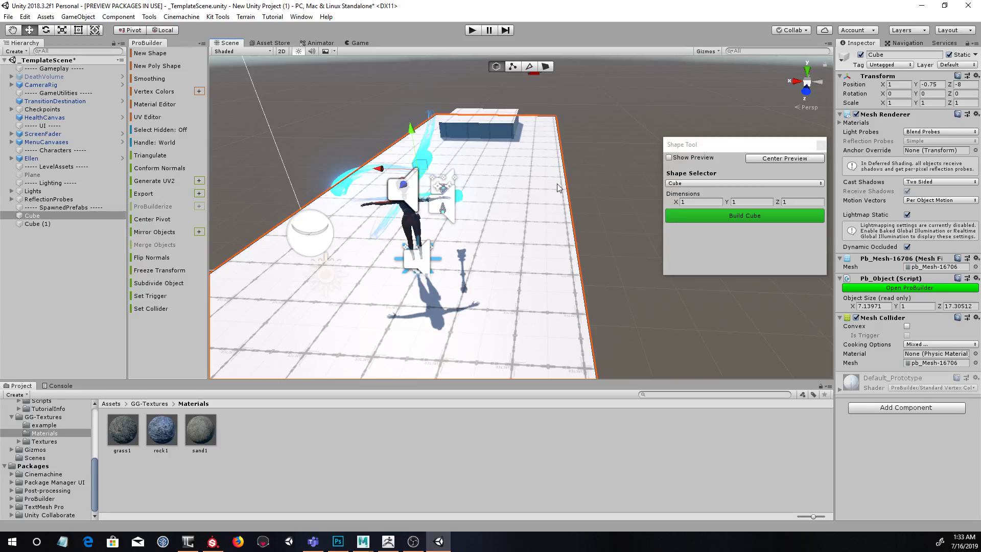
Step: Assign the long floor platform to the Environment layer
left_click_drag(573, 204, 562, 225, "alt")
left_click_drag(600, 274, 574, 281, "alt")
left_click(587, 249)
left_click(476, 255)
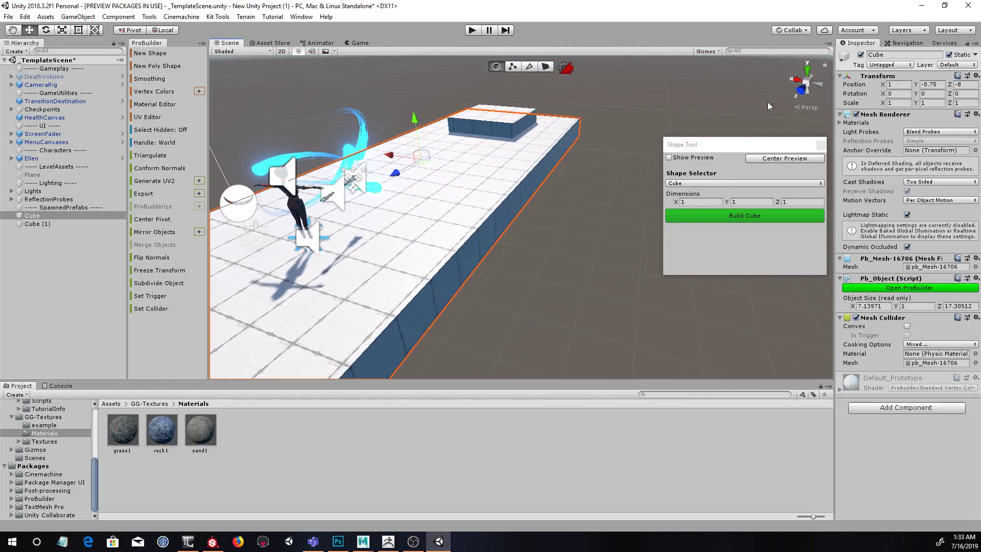
left_click(949, 65)
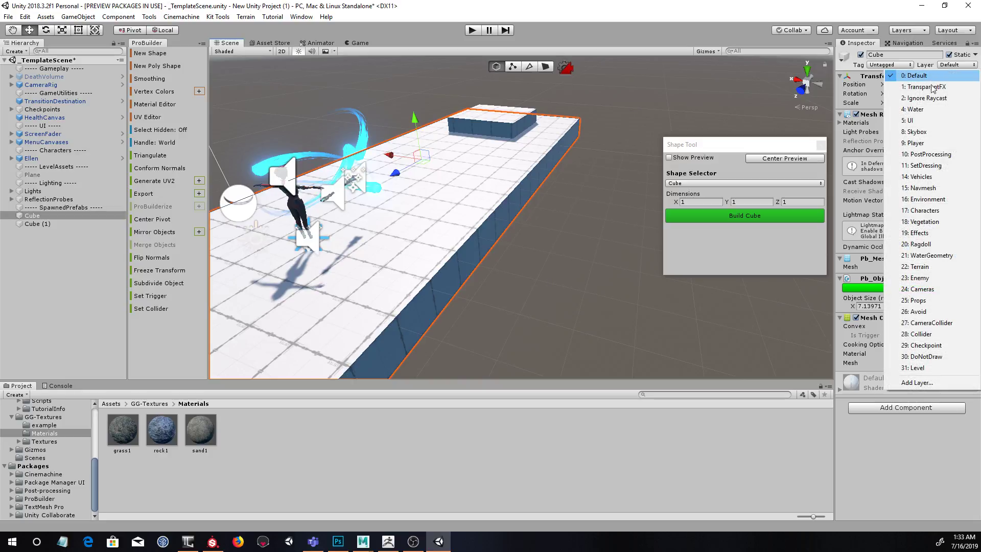
left_click(937, 199)
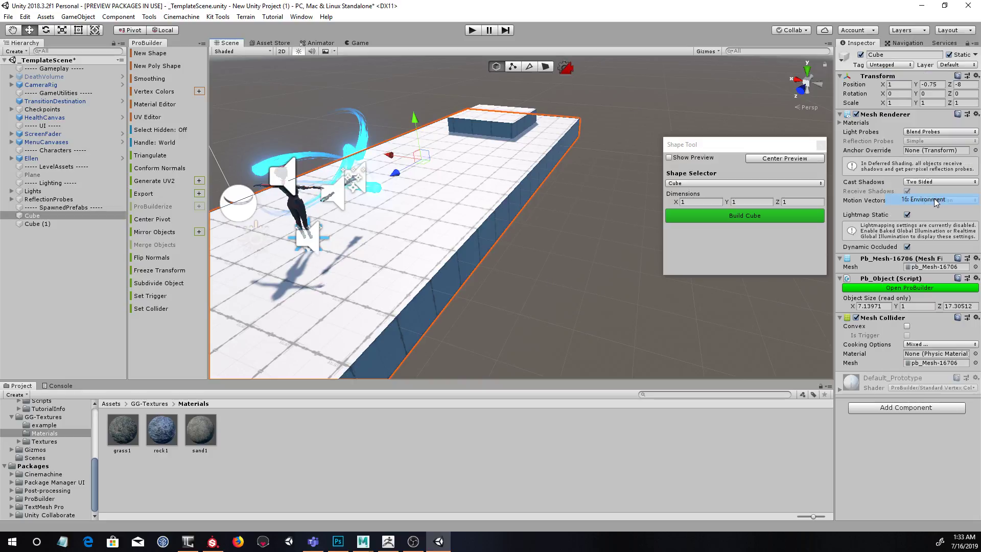
Step: Assign the raised block at the platform's far end to the Environment layer, then deselect it
left_click(575, 278)
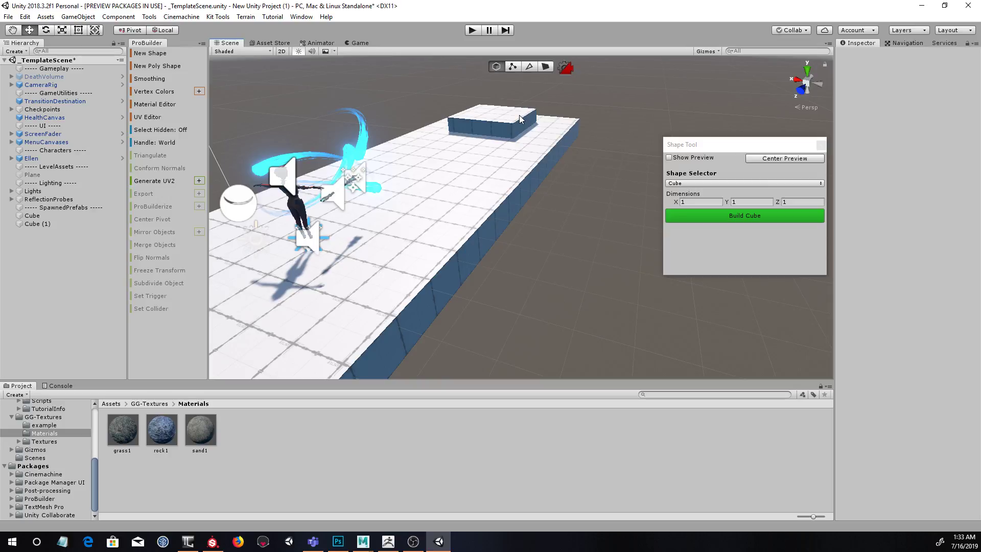
left_click(520, 119)
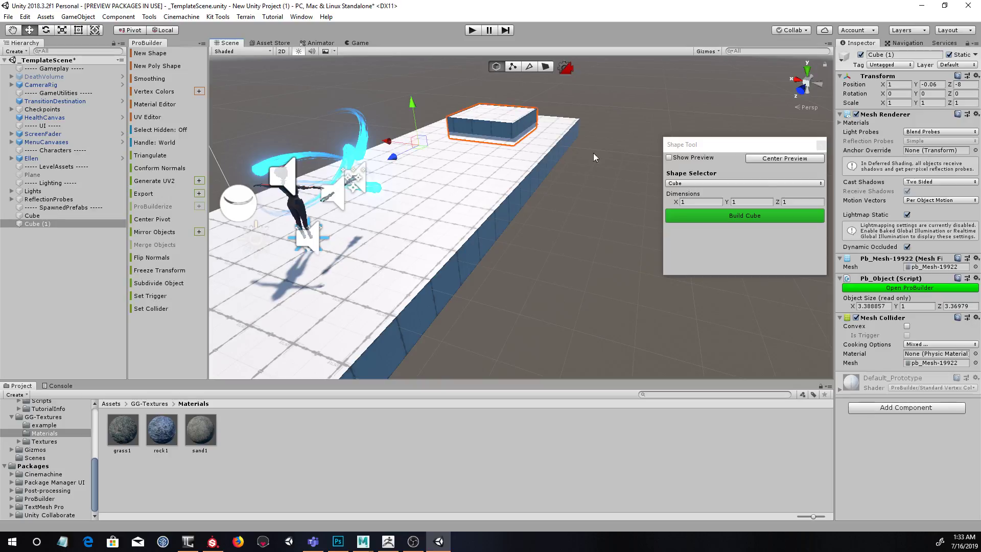
left_click(956, 65)
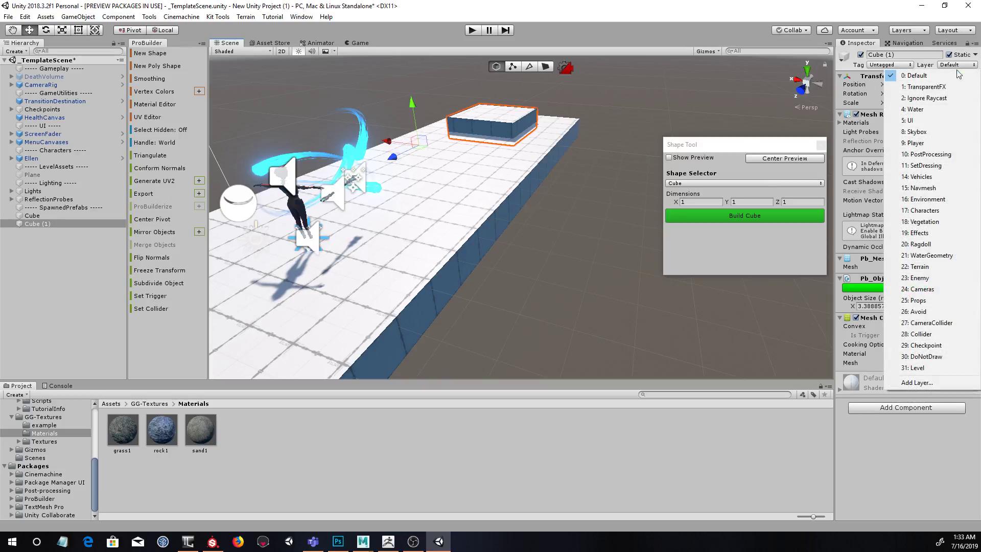
left_click(927, 200)
left_click(541, 250)
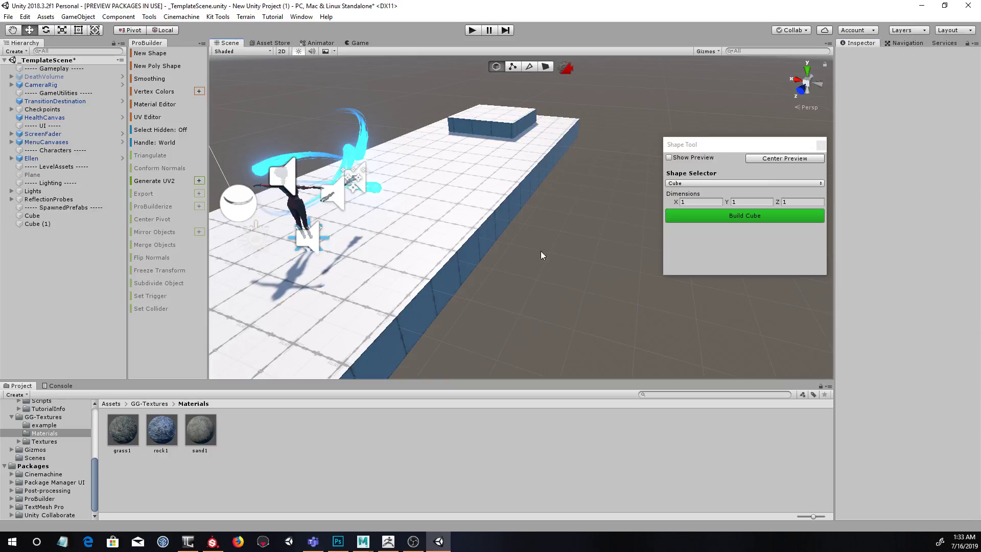
Step: Play-test running and jumping with Ellen across the floor platform and raised block, and stop play mode
left_click(470, 30)
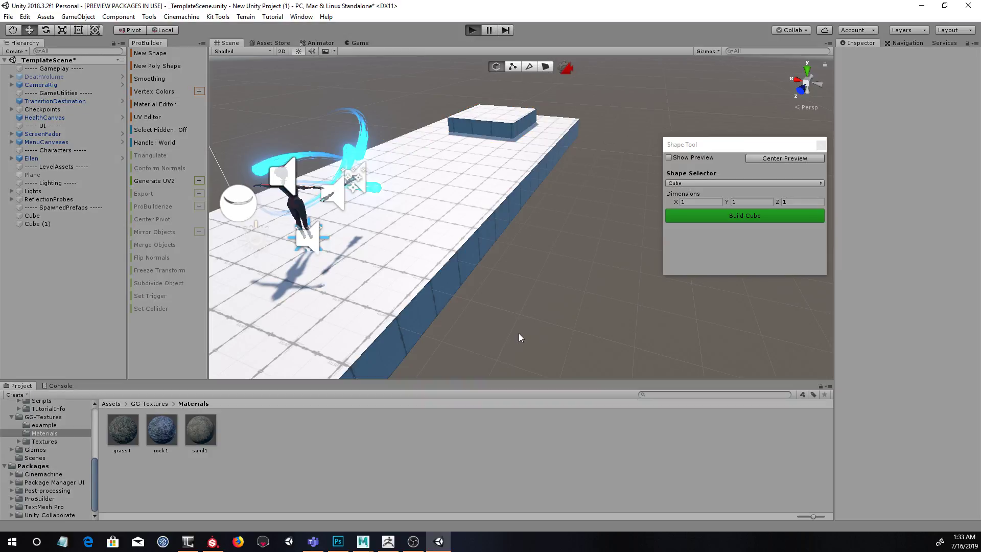
key("ctrl+p")
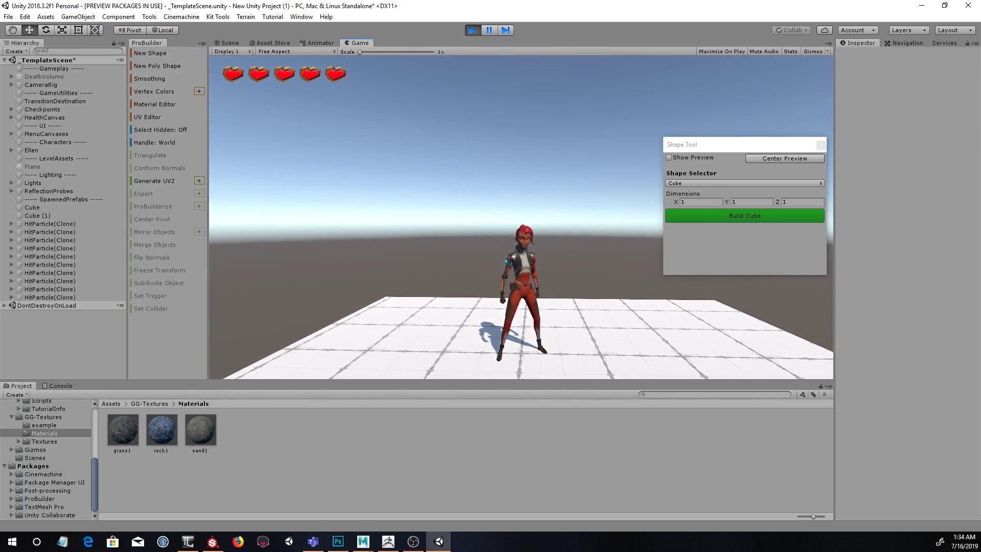
key("w")
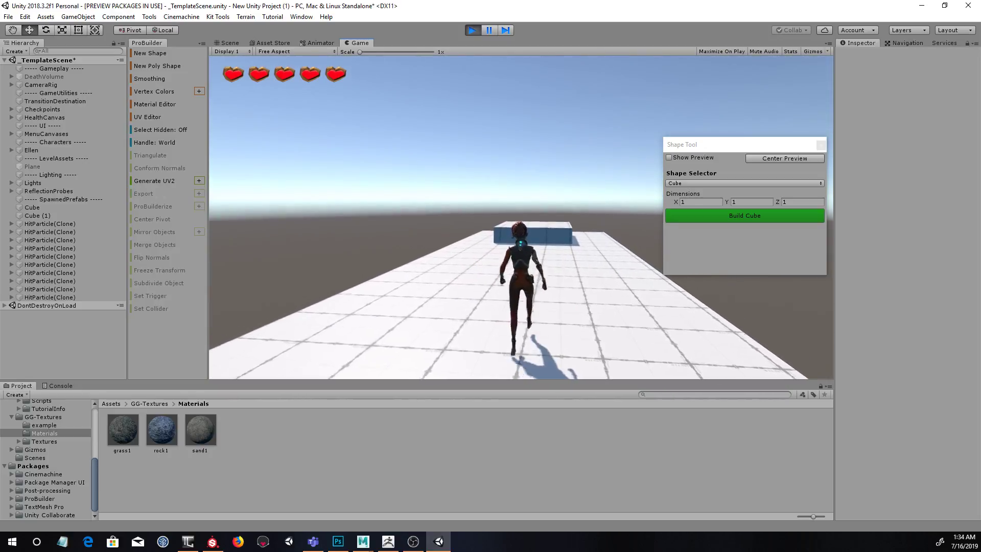
key("w")
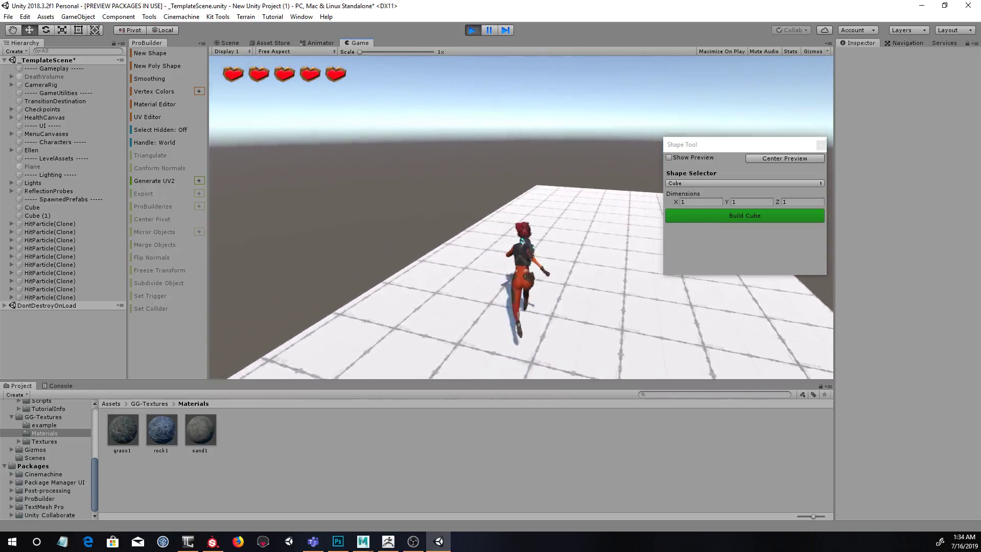
key("w")
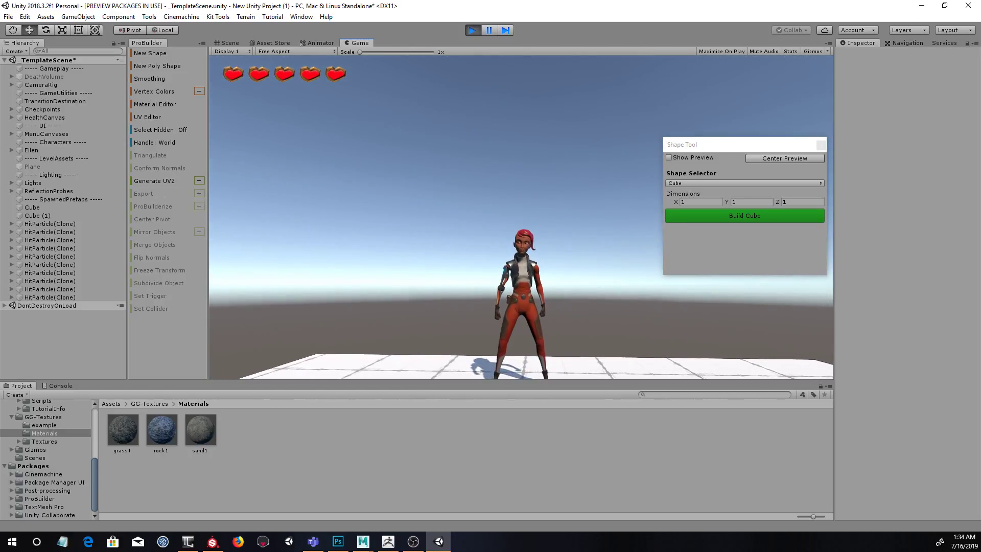
key("w")
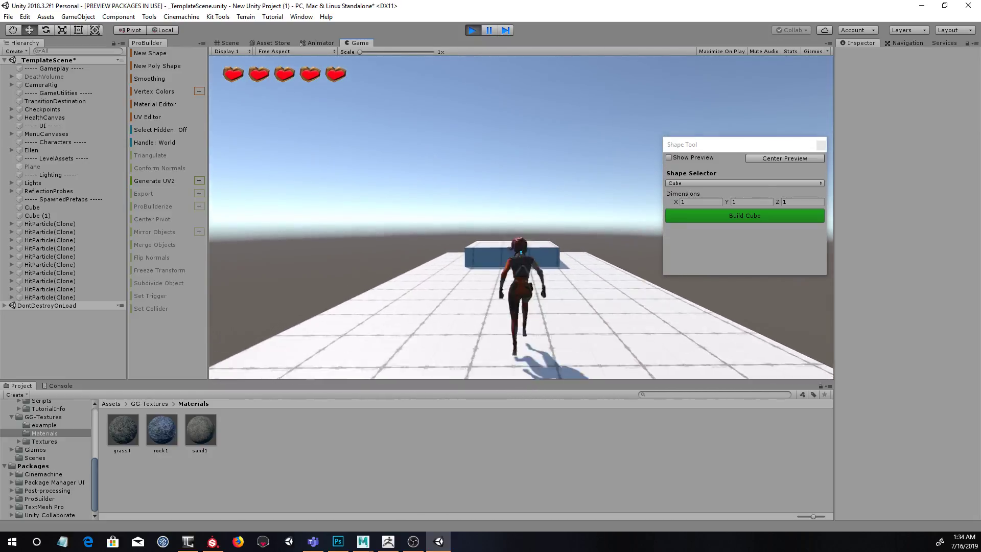
key("space")
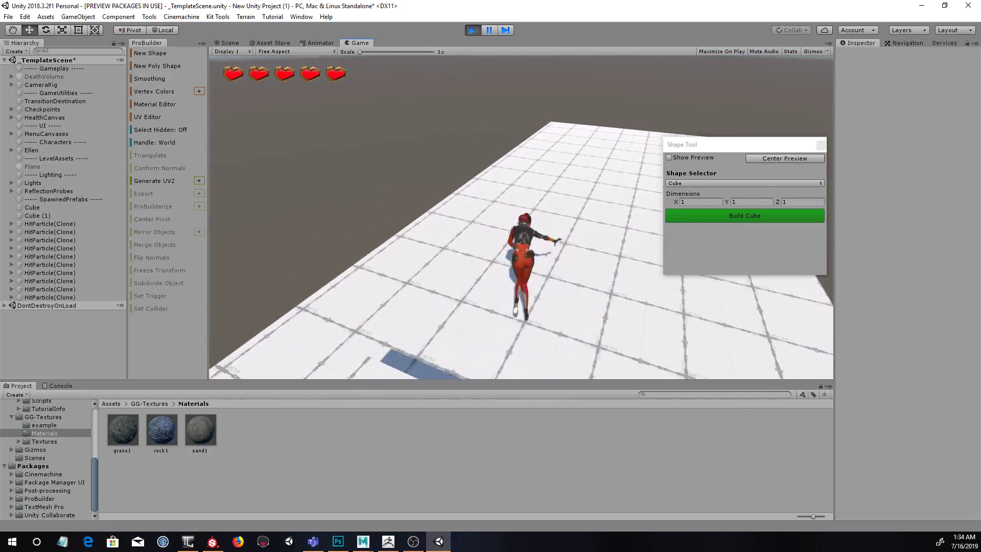
key("a")
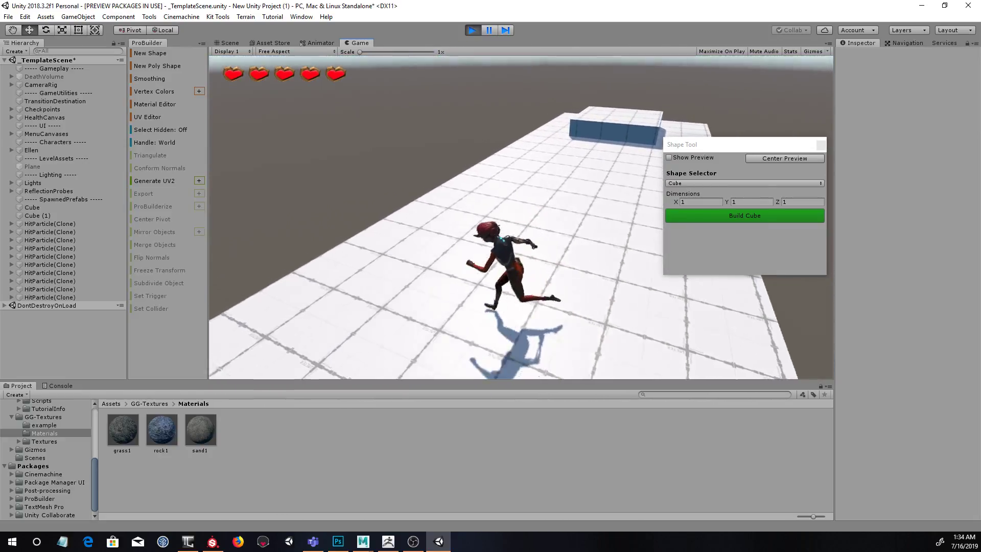
key("w")
key("space")
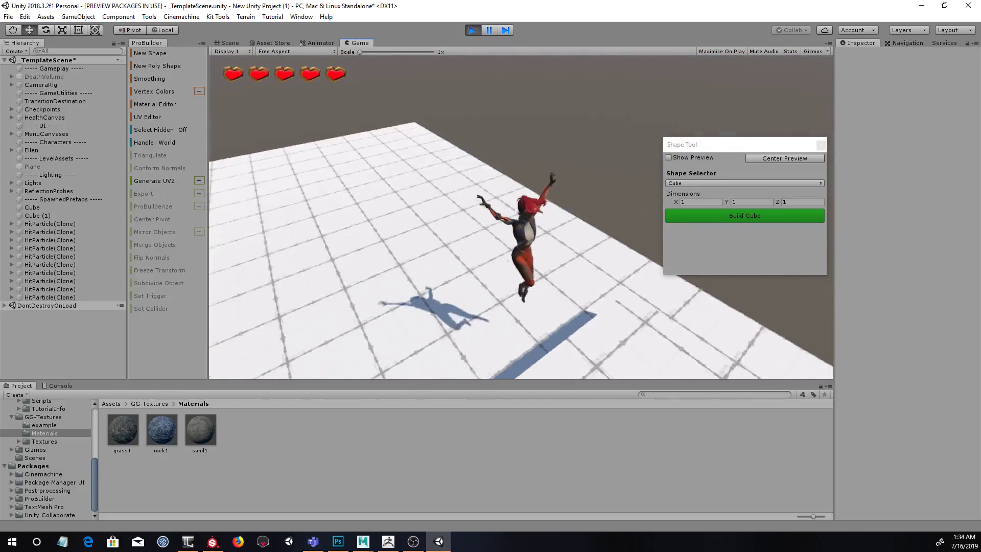
key("d")
key("space")
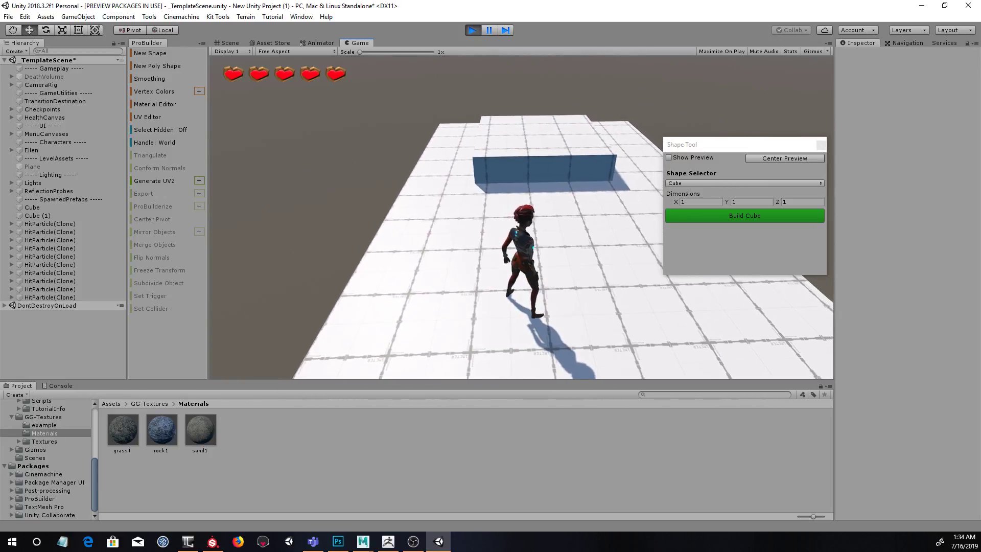
key("w")
key("space")
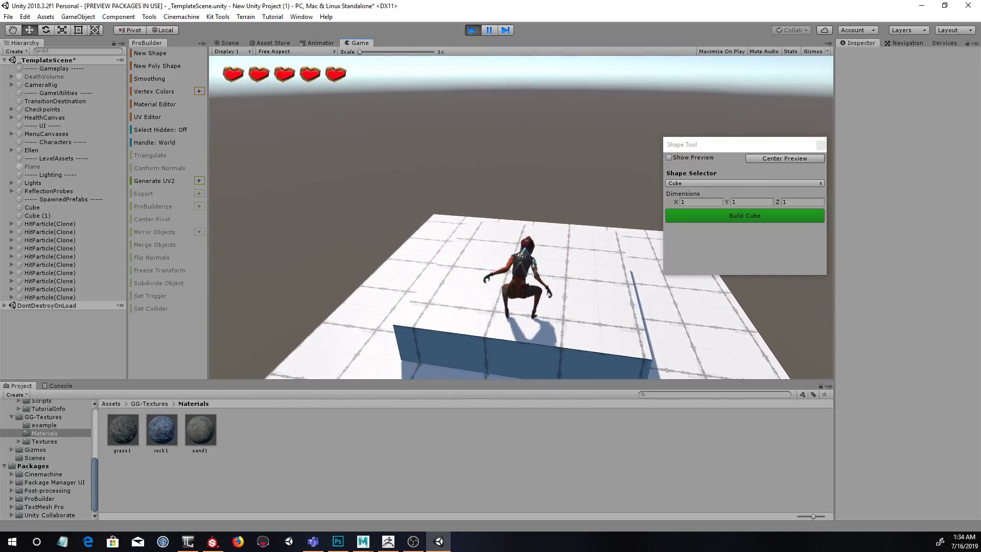
key("w")
key("w")
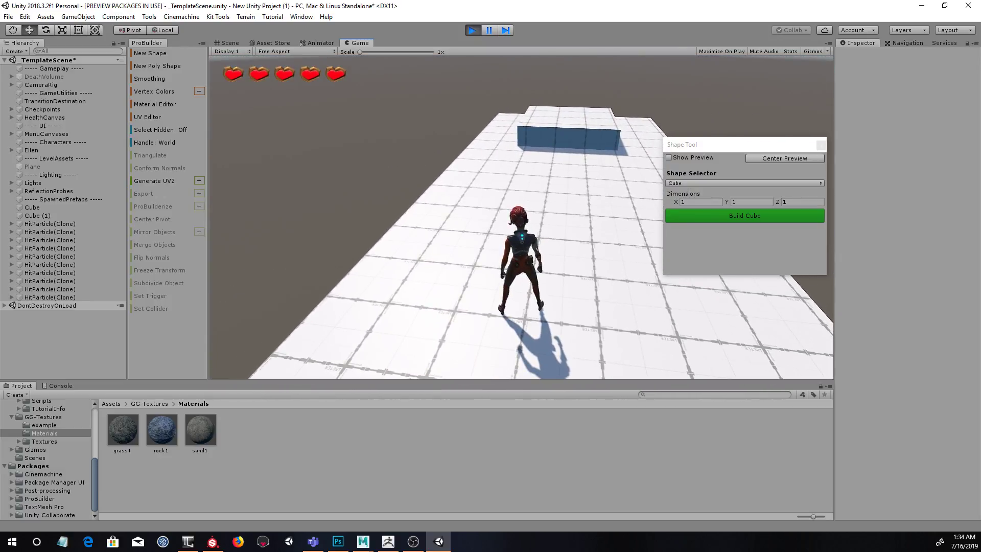
key("Escape")
left_click(473, 30)
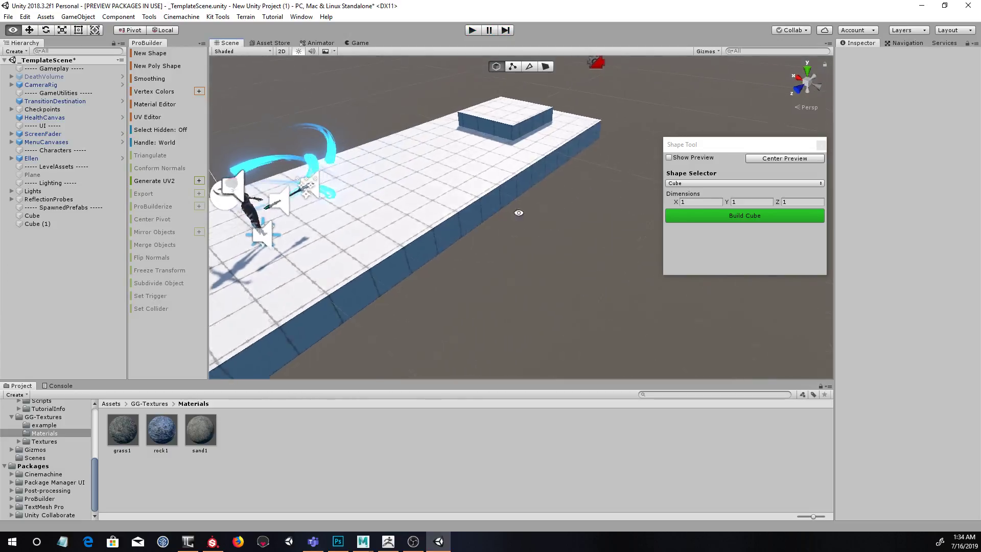
Step: Duplicate the long floor platform and move the copy beyond its far end to about Z -31.67
left_click_drag(519, 212, 531, 261, "alt")
left_click(475, 202)
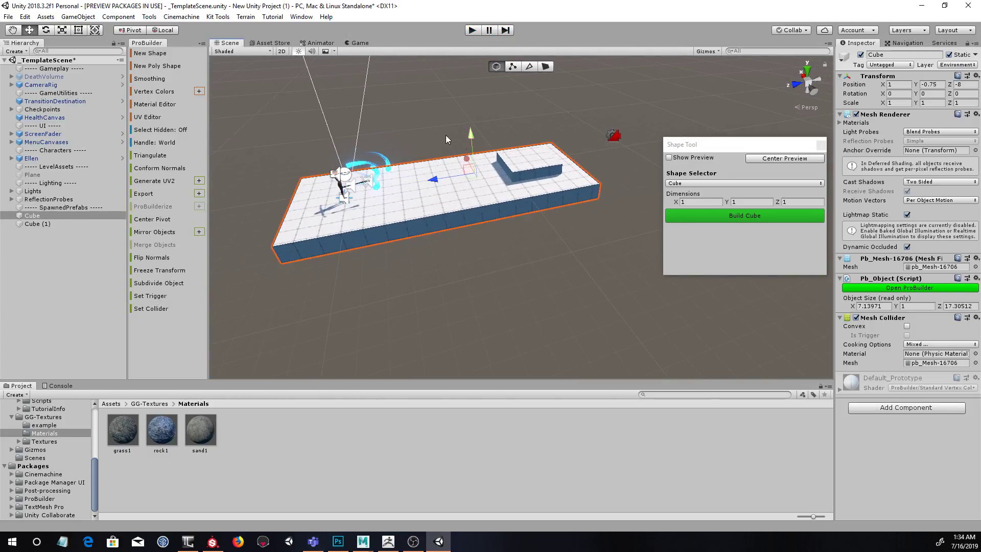
key("ctrl+d")
left_click_drag(434, 180, 751, 105)
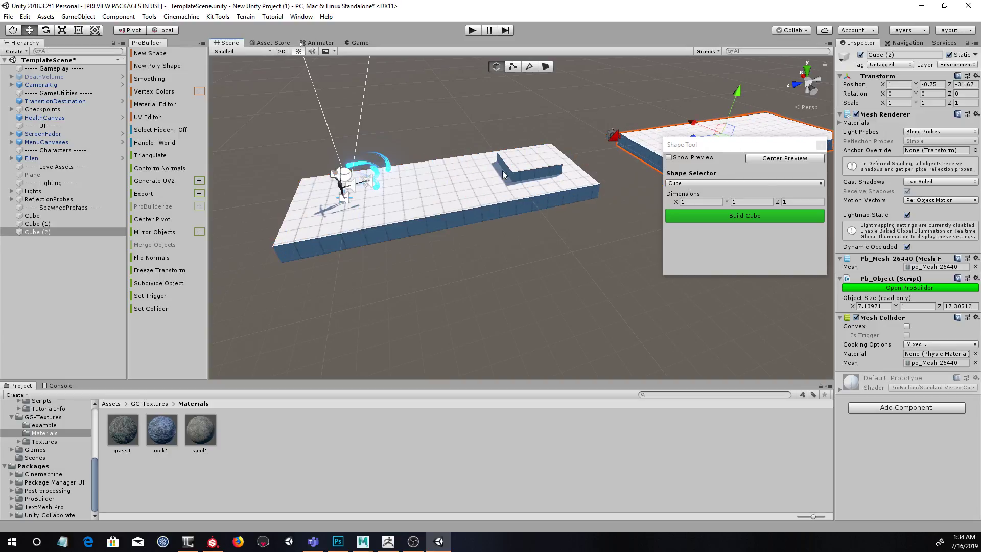
Step: Duplicate the raised block into three stepping blocks between and above the platforms, placing the farthest at about Y 1.25, Z -35.47
left_click(506, 170)
key("ctrl+d")
left_click_drag(444, 171, 503, 165)
left_click_drag(535, 126, 554, 93)
key("ctrl+d")
left_click_drag(513, 141, 714, 127)
key("ctrl+d")
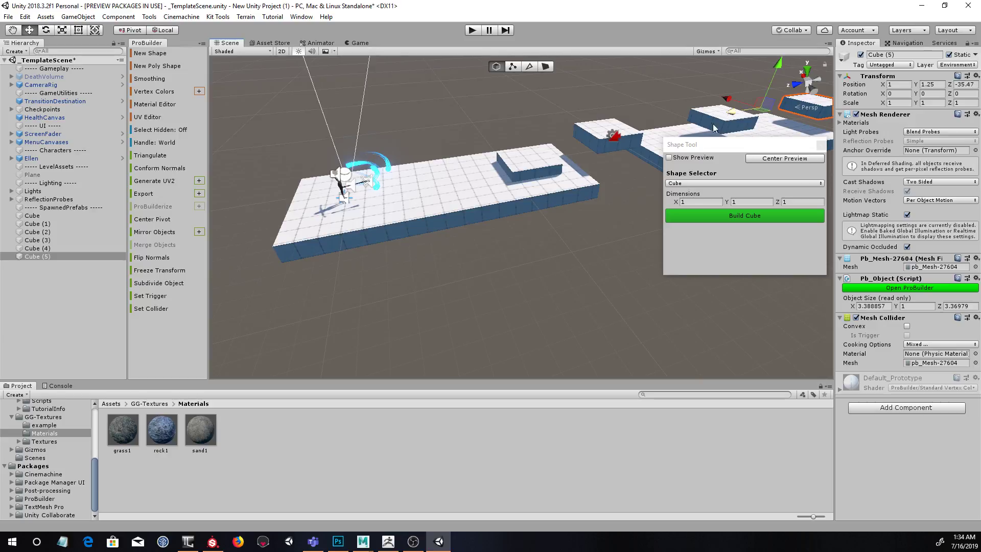
Step: Play-test Ellen jumping across the gap, second platform and floating blocks, and stop play mode
left_click(479, 32)
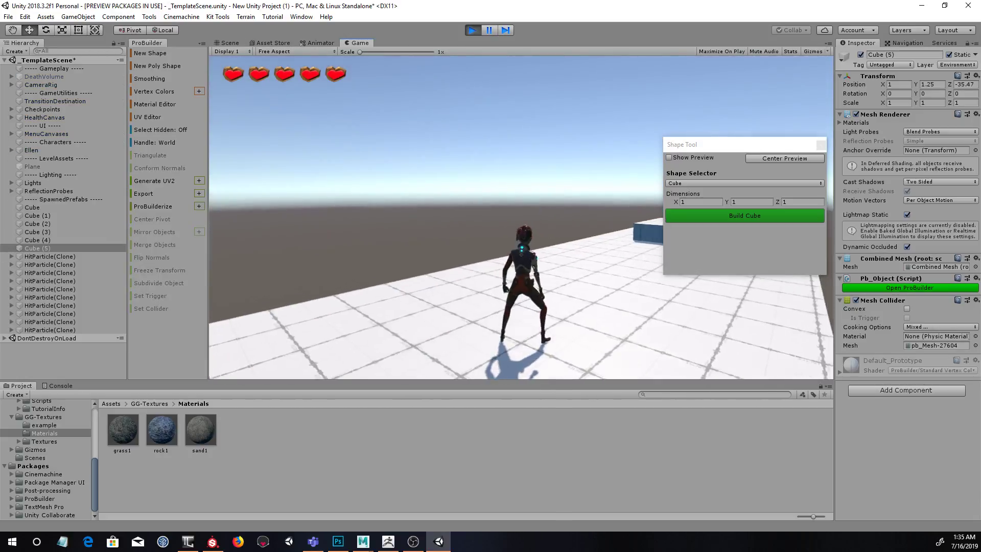
key("w")
key("space")
key("space")
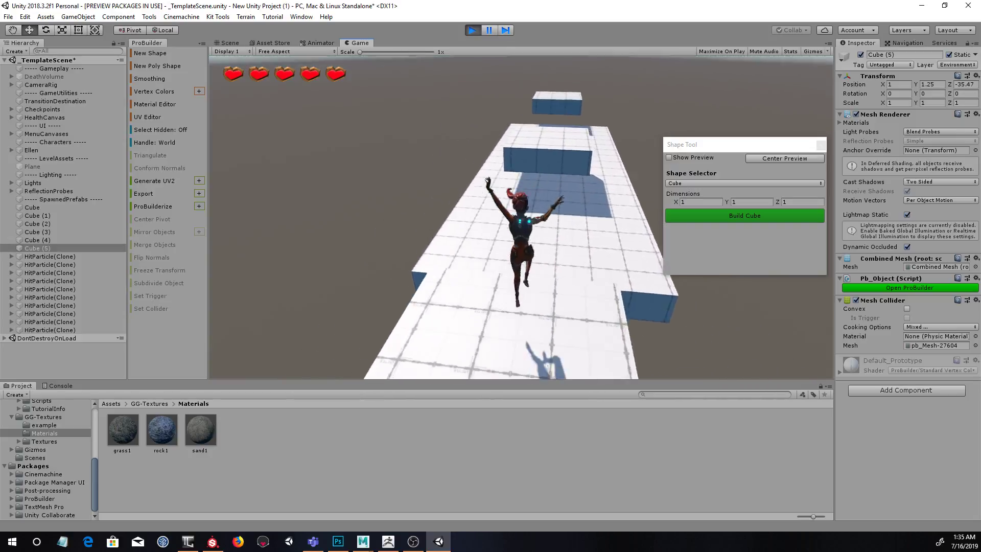
key("space")
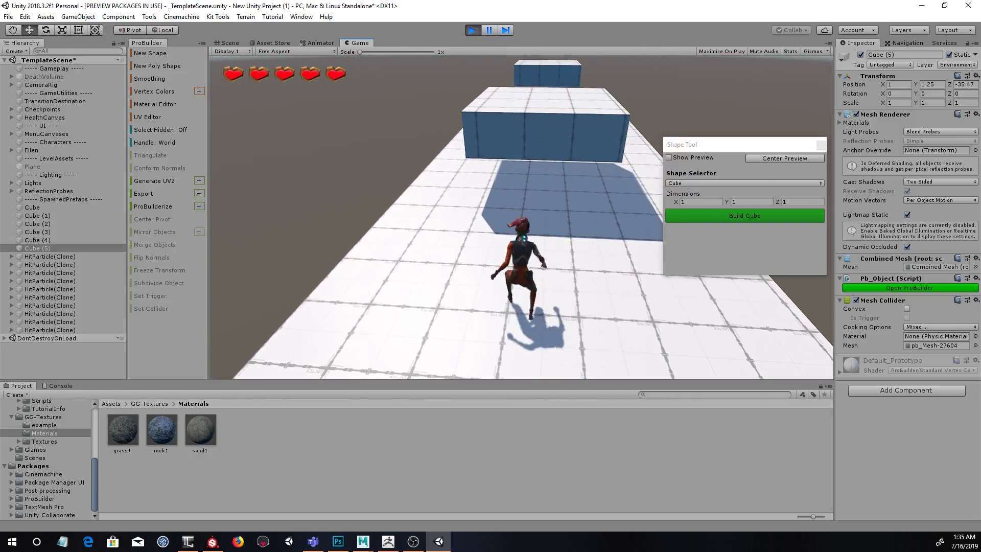
key("space")
key("space")
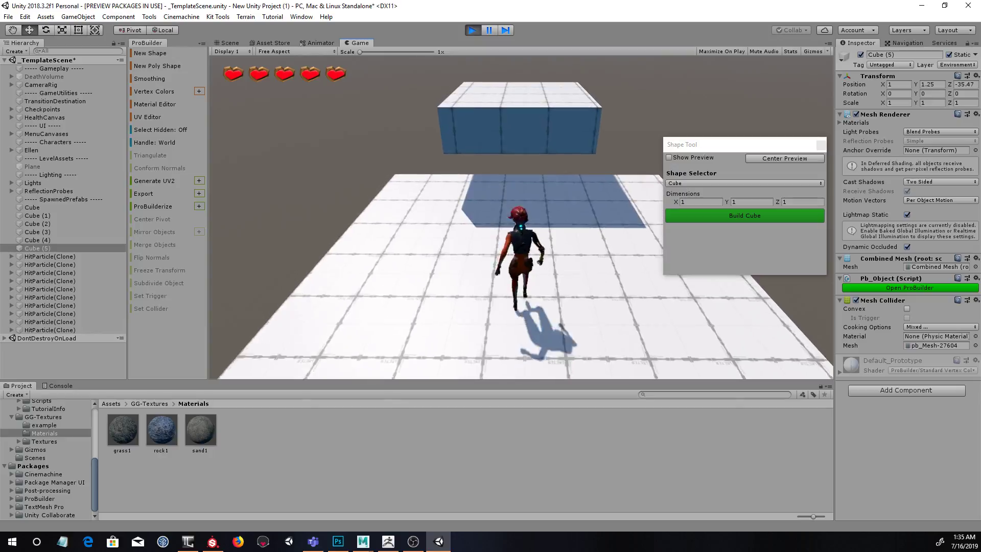
key("space")
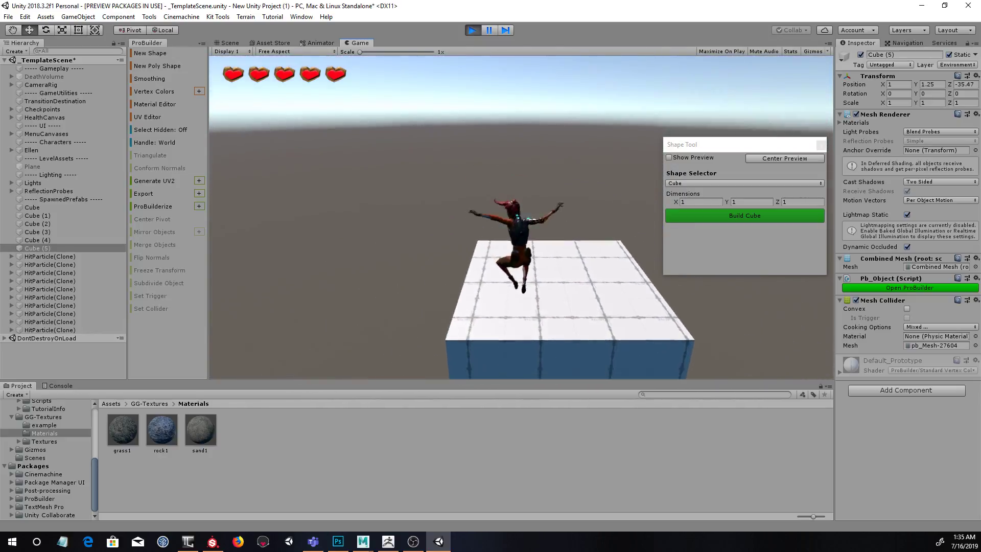
key("space")
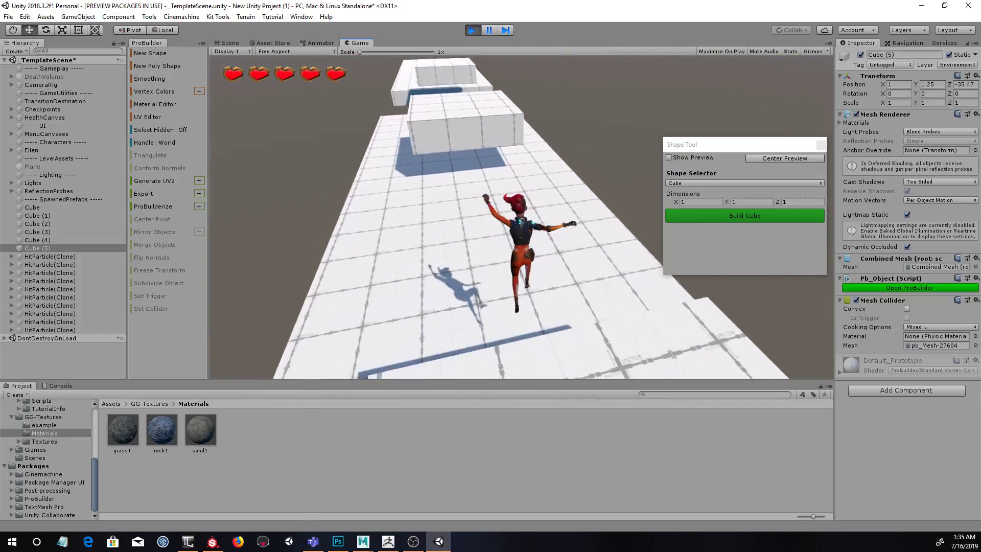
key("space")
key("space")
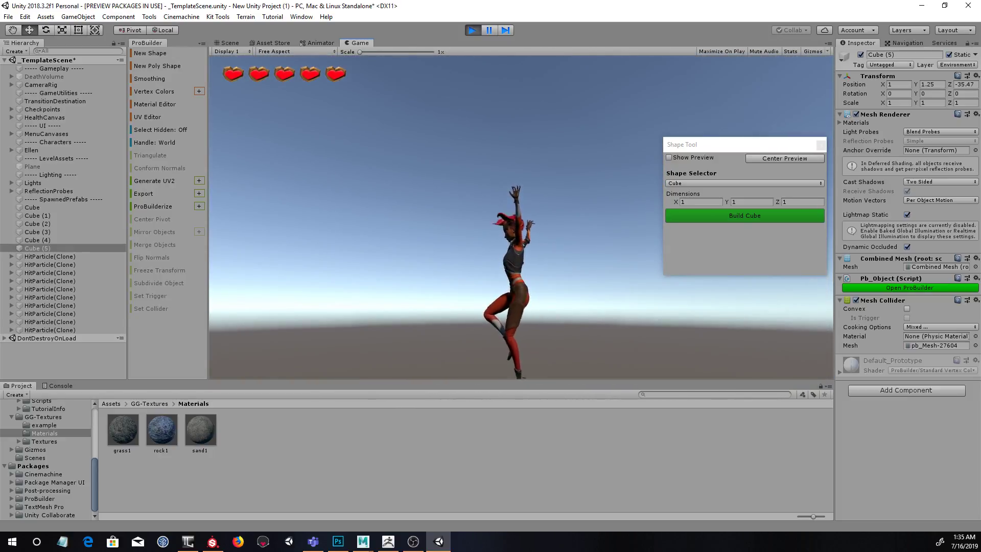
key("Escape")
left_click(472, 30)
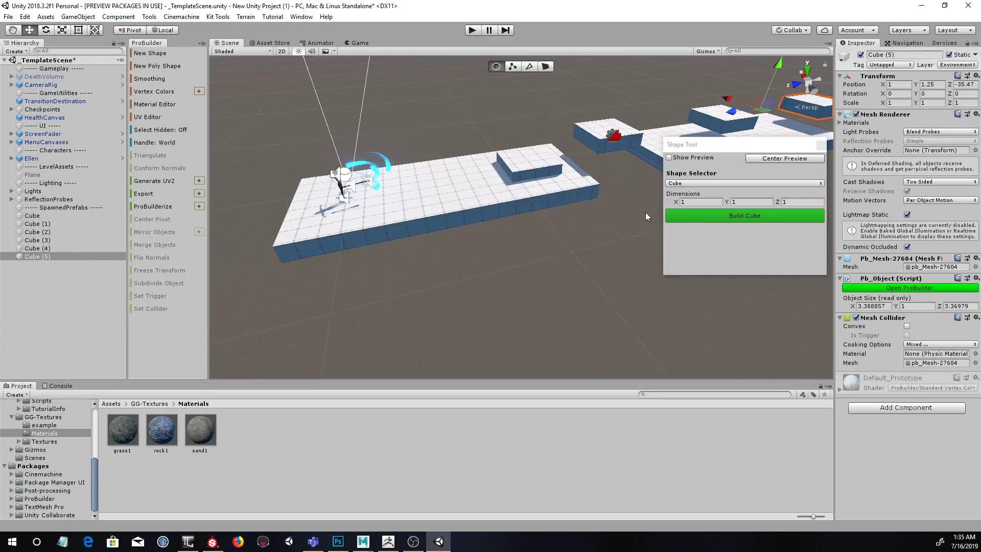
Step: Examine the layout of both platforms and their blocks from several angles, selecting the starting platform
left_click_drag(514, 206, 615, 228, "alt")
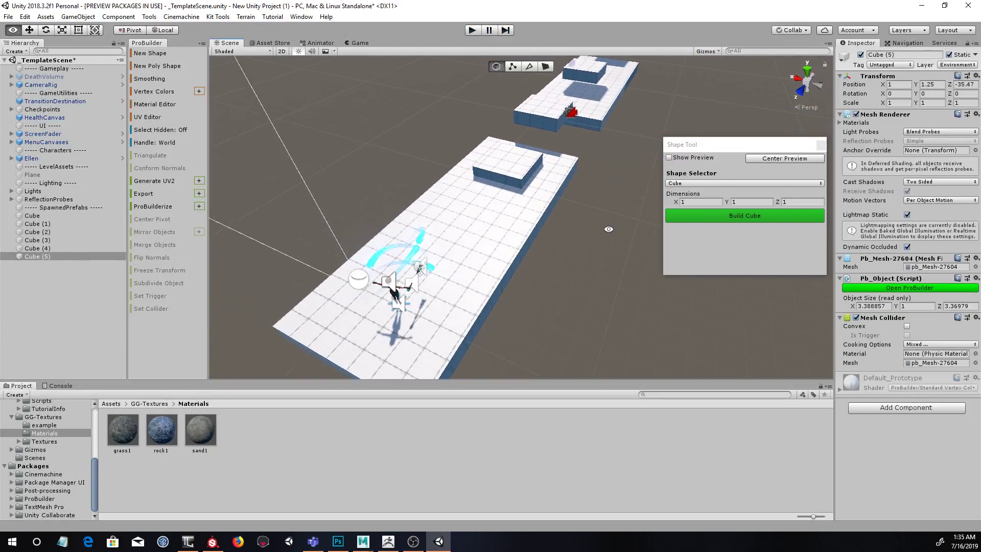
right_click_drag(544, 204, 554, 245, "alt")
left_click_drag(554, 245, 573, 257, "alt")
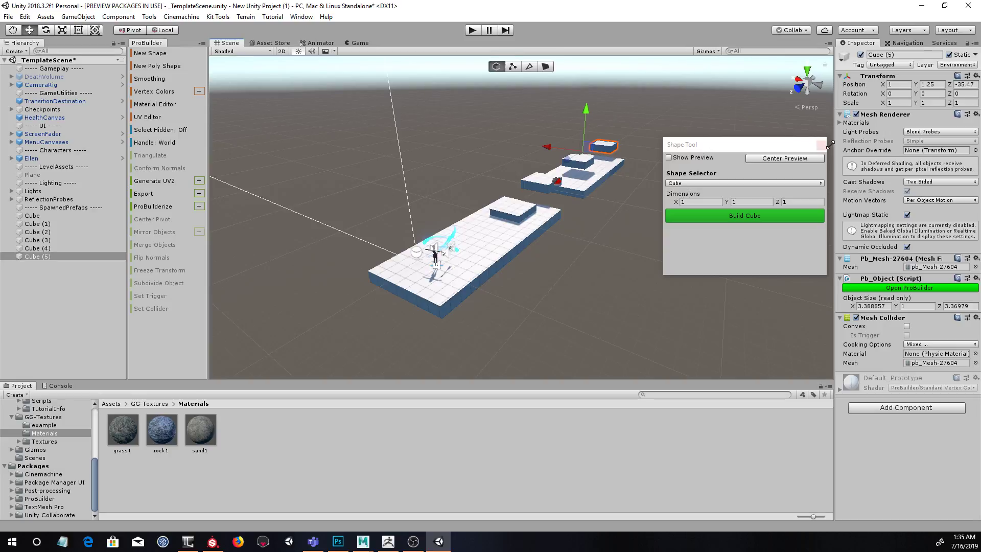
left_click_drag(547, 230, 581, 245, "alt")
right_click_drag(481, 224, 617, 268, "alt")
left_click_drag(541, 236, 665, 207, "alt")
left_click(507, 232)
left_click_drag(576, 198, 495, 248, "alt")
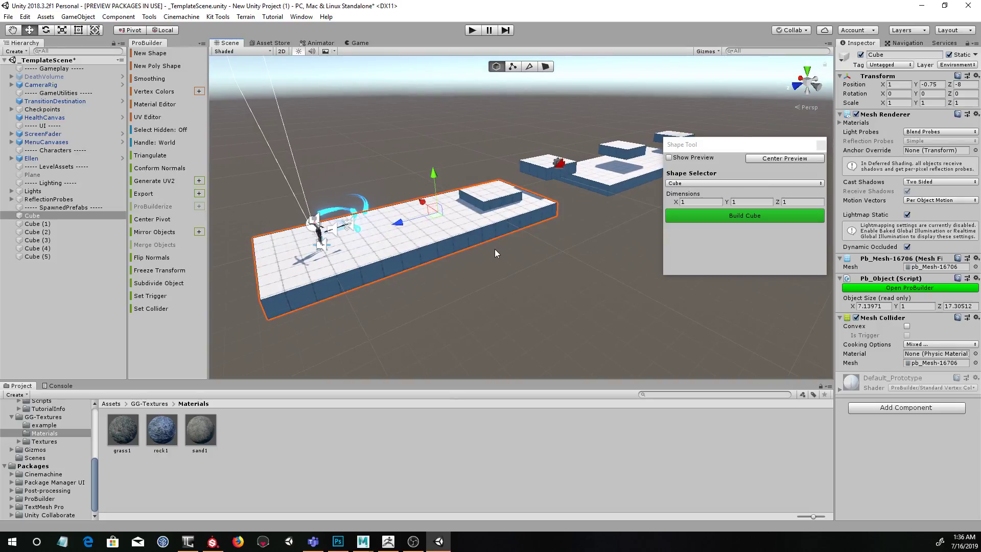
Step: Close the Shape Tool window to clear the view of the platforms
left_click(820, 145)
left_click_drag(690, 215, 627, 244, "alt")
left_click_drag(593, 137, 570, 176, "alt")
left_click_drag(725, 193, 694, 234, "alt")
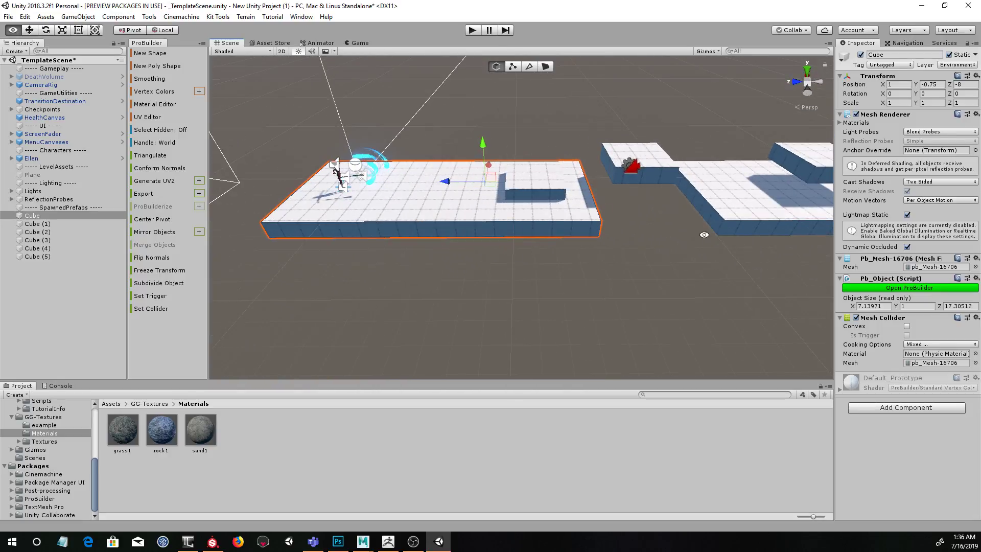
Step: Examine the starting platform and the blocks leading away from it from several angles
left_click_drag(623, 226, 562, 272, "alt")
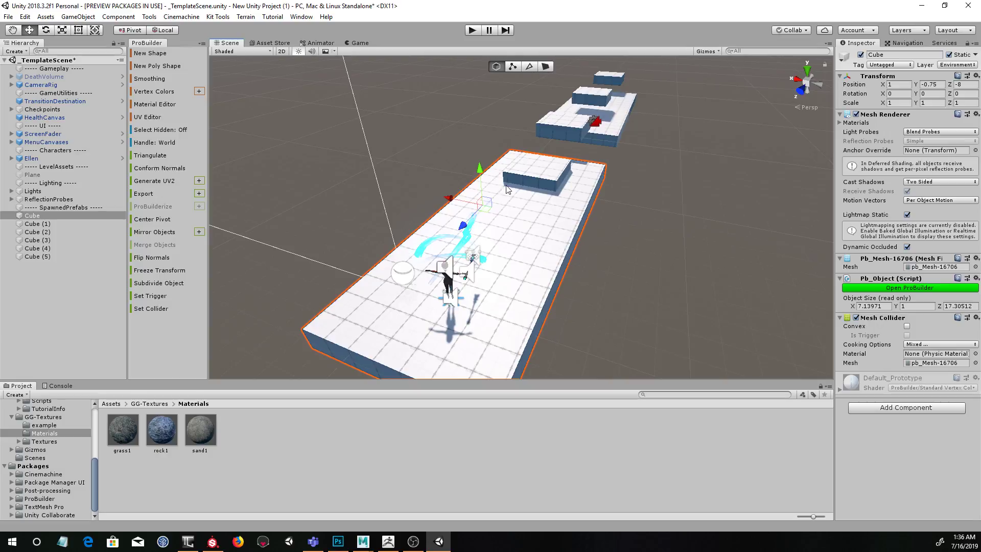
mouse_move(426, 218)
left_mouse_down("alt")
mouse_move(642, 222)
mouse_move(414, 211)
left_mouse_up("alt")
left_click(675, 313)
left_click_drag(577, 272, 629, 257, "alt")
left_click(521, 246)
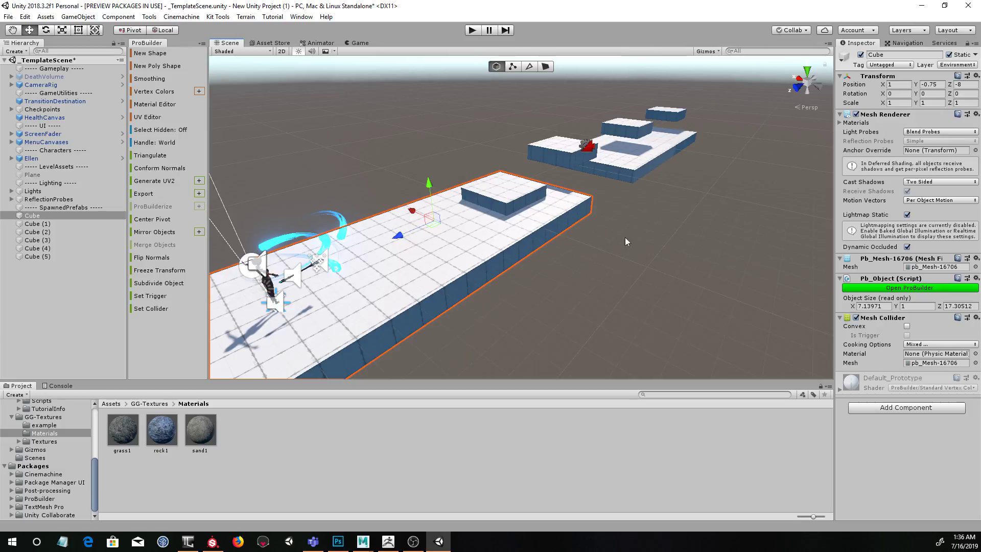
left_click_drag(633, 210, 632, 218, "alt")
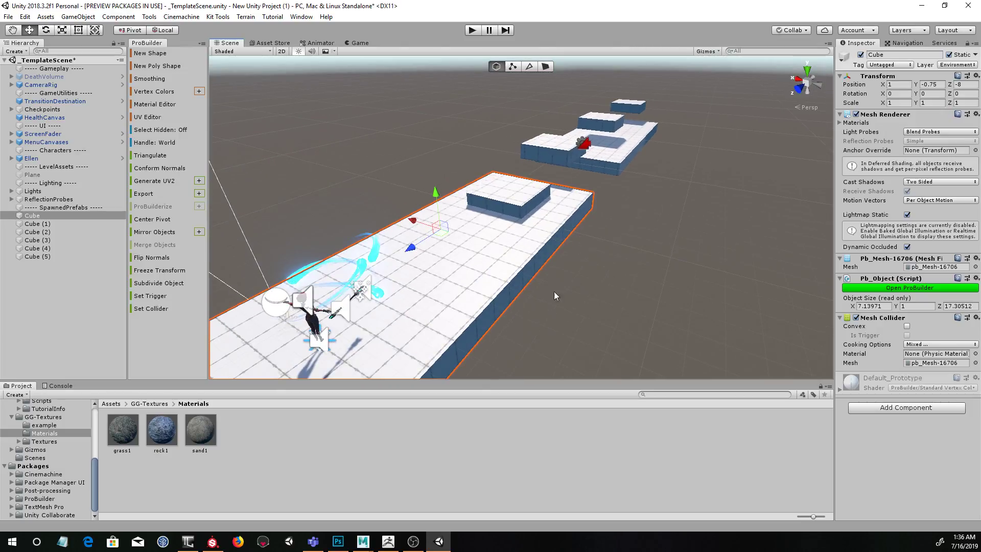
left_click_drag(260, 393, 265, 421)
left_click_drag(329, 355, 198, 443)
left_click_drag(518, 293, 538, 274, "alt")
left_click(470, 260)
left_click(471, 260)
left_click_drag(552, 306, 589, 310, "alt")
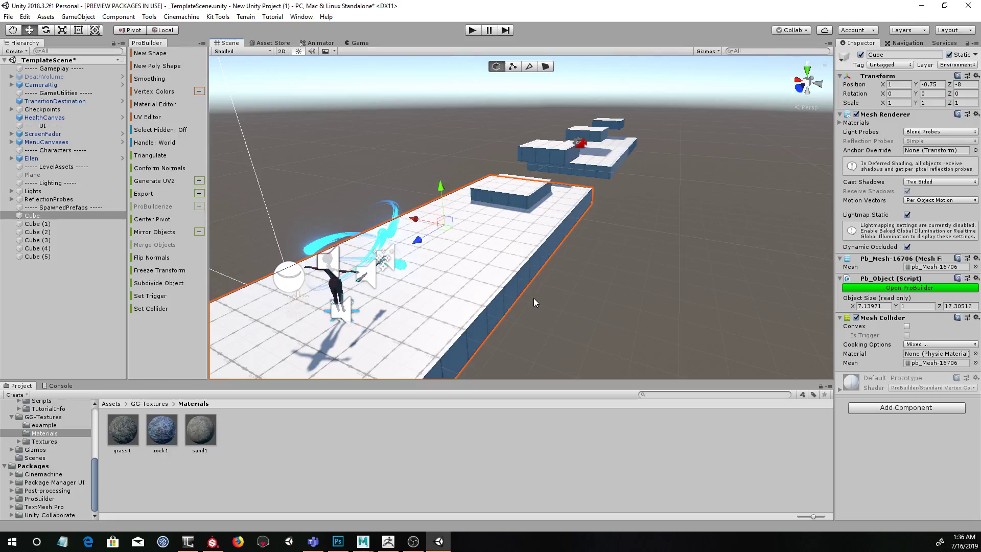
Step: Open the ProBuilder Material Editor and move it clear of the starting platform
left_click(163, 108)
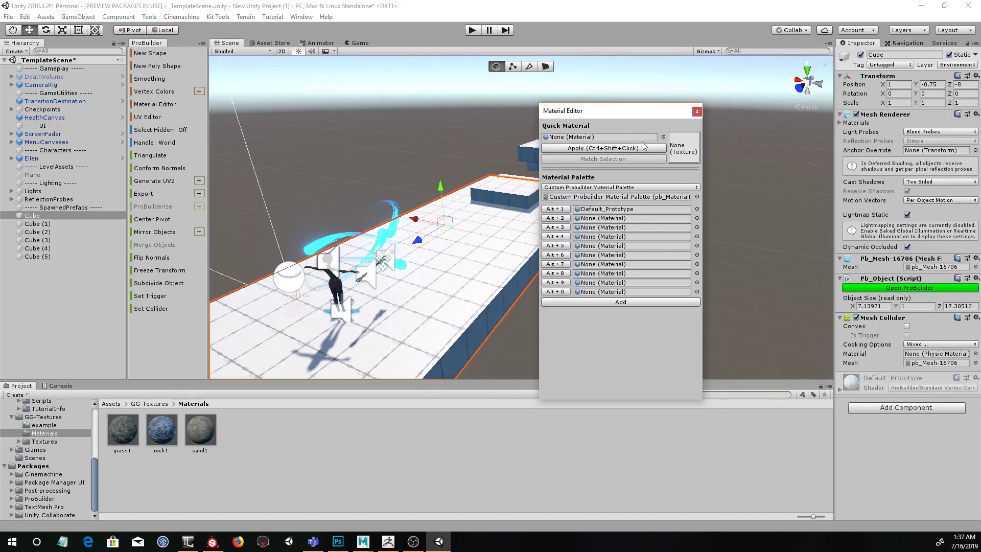
left_click_drag(611, 114, 669, 93)
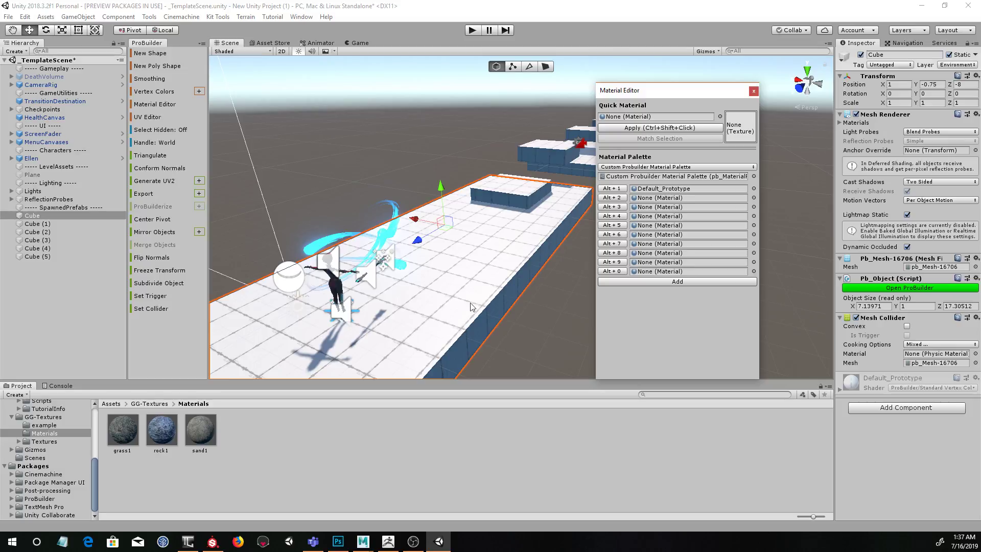
Step: Inspect the starting platform's default surface up close and from farther away
left_click_drag(557, 205, 514, 276, "alt")
right_click_drag(514, 276, 481, 251, "alt")
left_click_drag(481, 251, 501, 275, "alt")
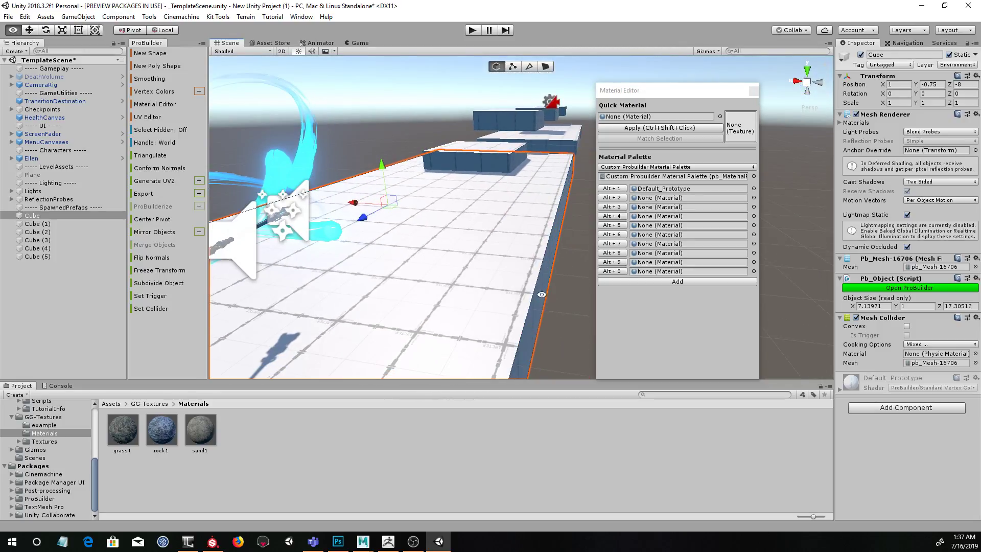
right_click_drag(501, 275, 479, 261, "alt")
left_click_drag(480, 261, 449, 296, "alt")
right_click_drag(496, 302, 470, 284, "alt")
left_click_drag(471, 284, 488, 295, "alt")
right_click_drag(491, 285, 489, 269, "alt")
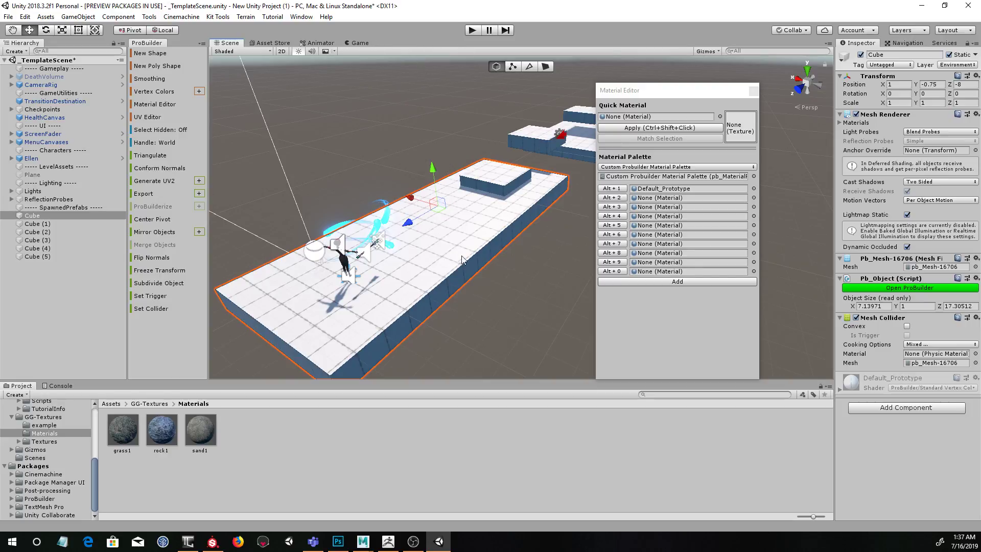
left_click_drag(492, 206, 514, 221, "alt")
right_click_drag(489, 165, 502, 184, "alt")
Step: Search the Asset Store for progrids and view the ProGrids 2.x page, moving the Material Editor off it
left_click(273, 43)
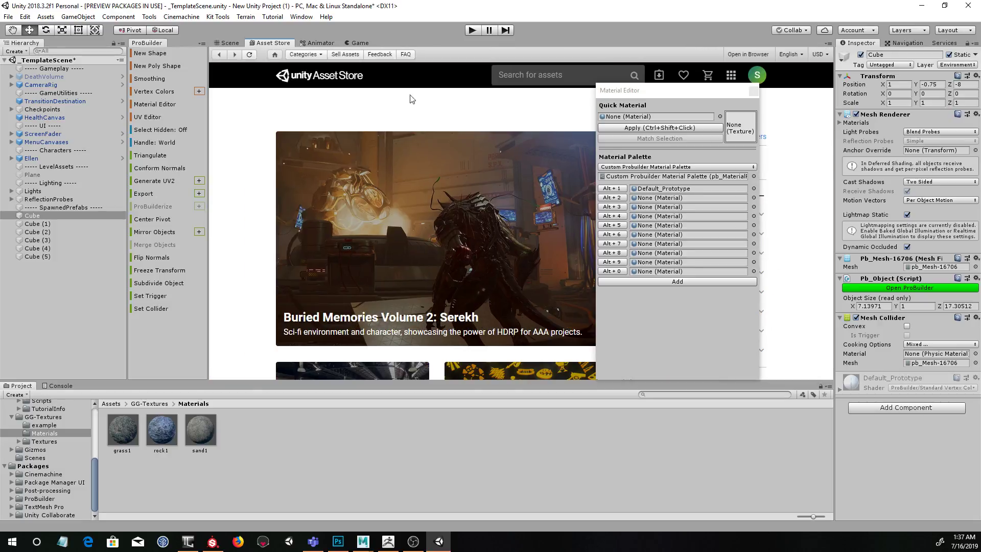
left_click(547, 77)
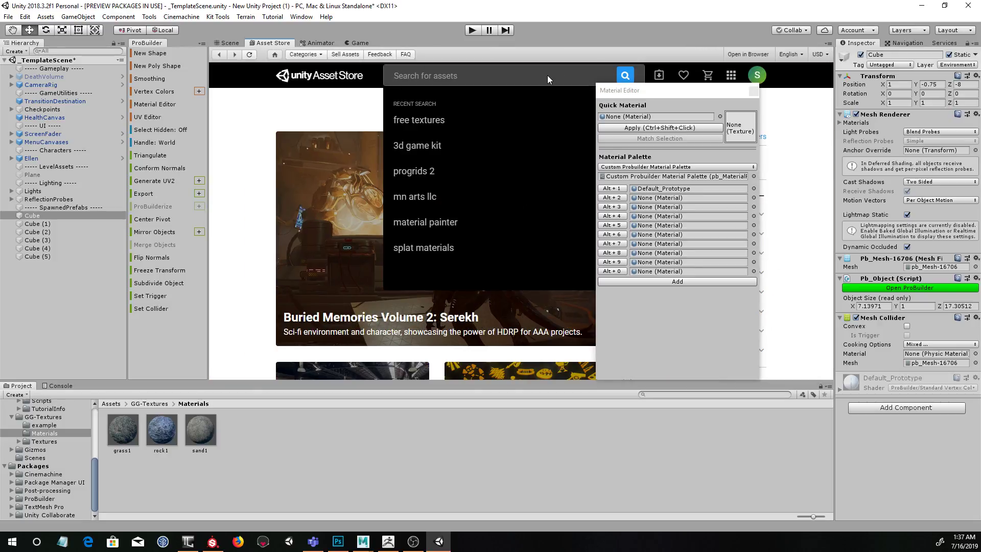
type("progrids")
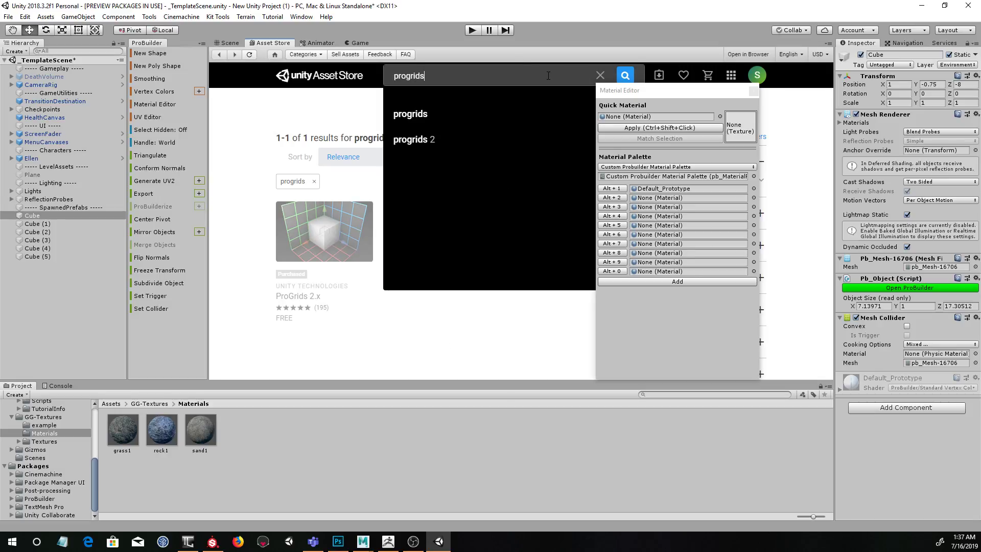
key("Return")
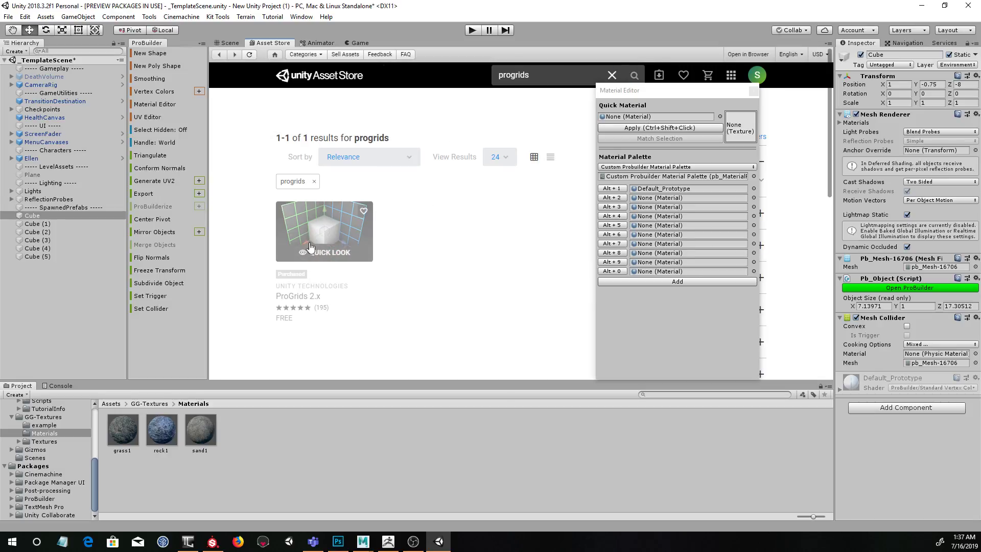
left_click(316, 231)
left_click_drag(648, 97, 820, 113)
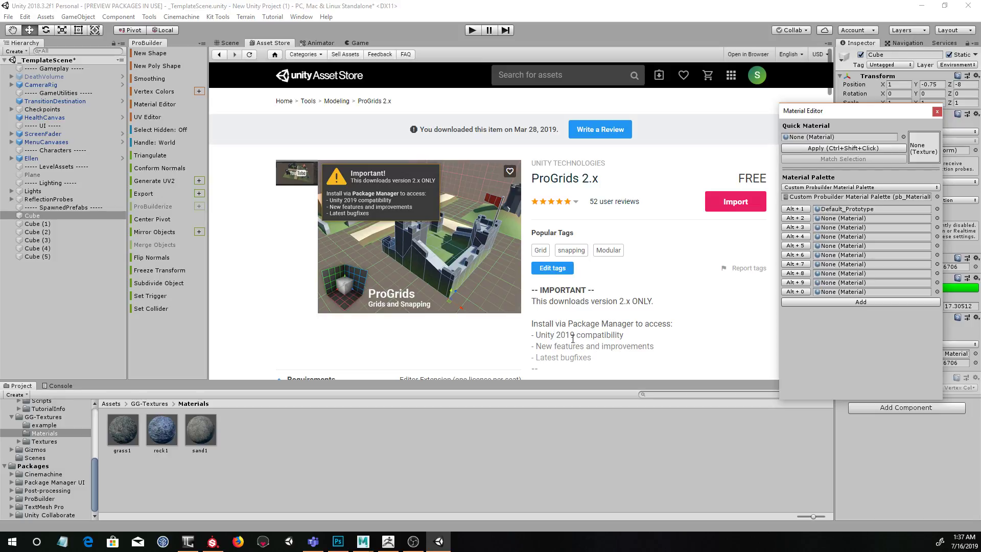
Step: View the ProGrids package details in the Package Manager without installing it, and close the Package Manager
left_click(301, 17)
left_click(381, 95)
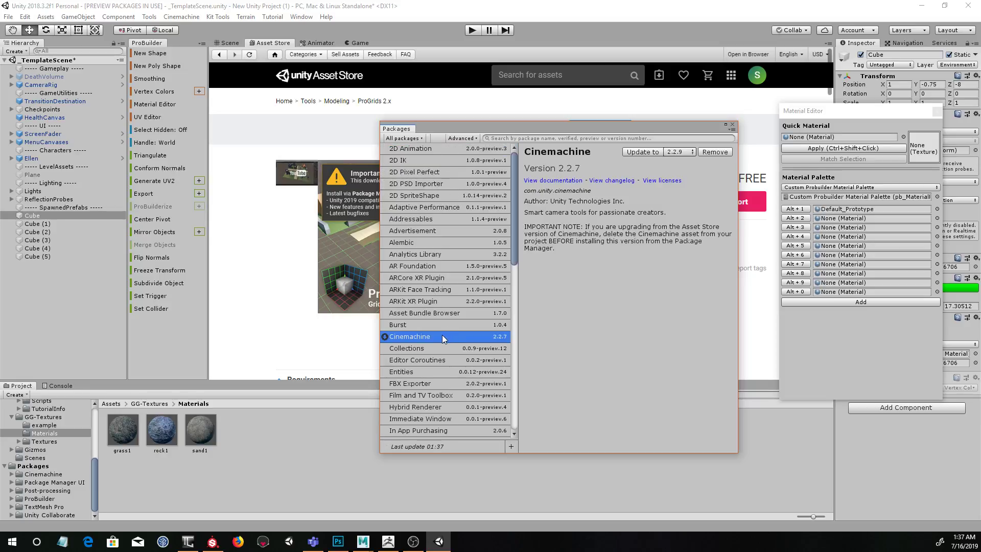
scroll(447, 337, "down", 6)
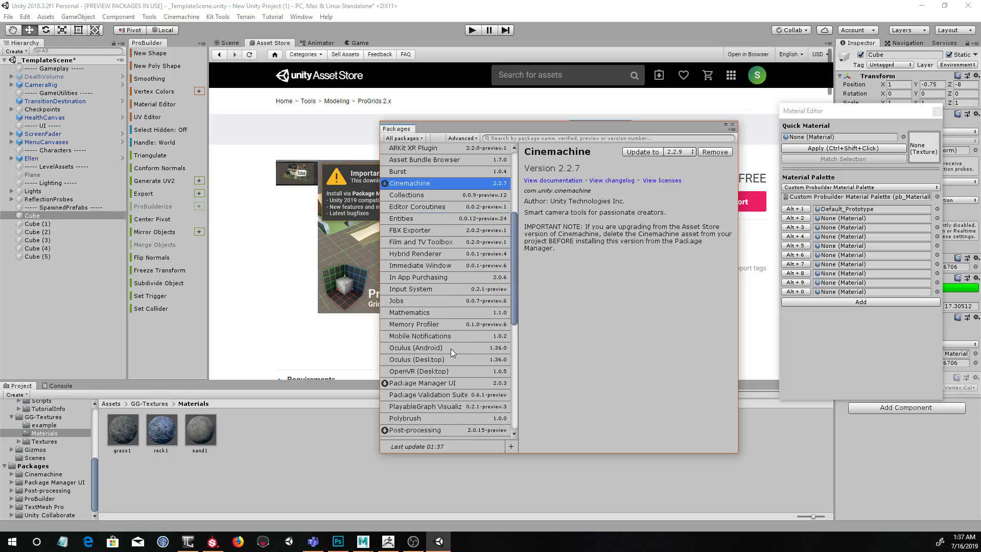
scroll(450, 353, "down", 3)
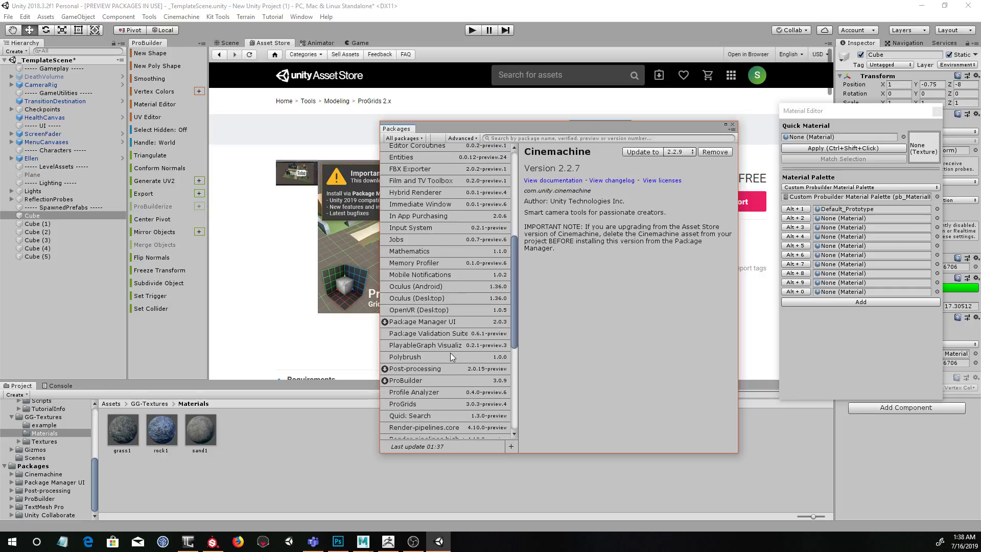
left_click(423, 405)
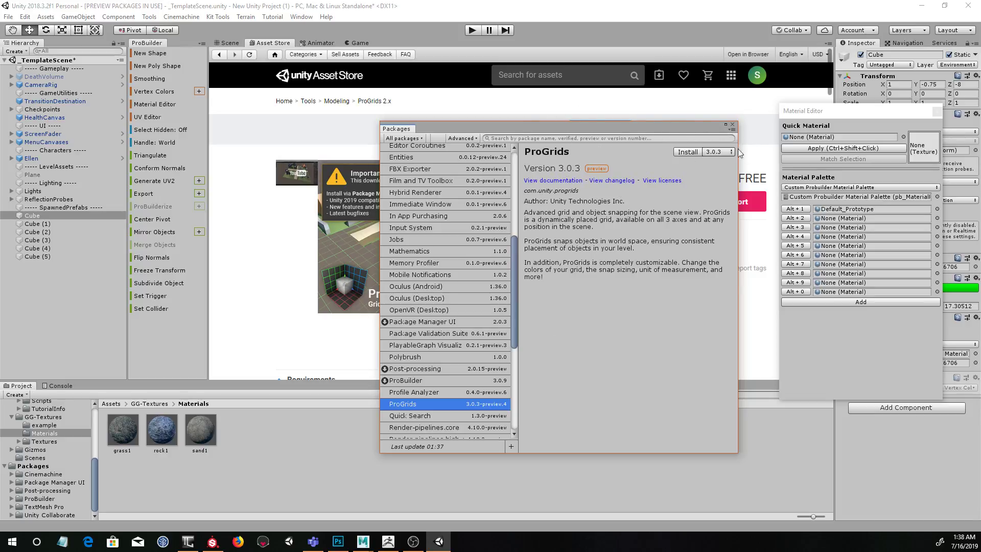
left_click(732, 125)
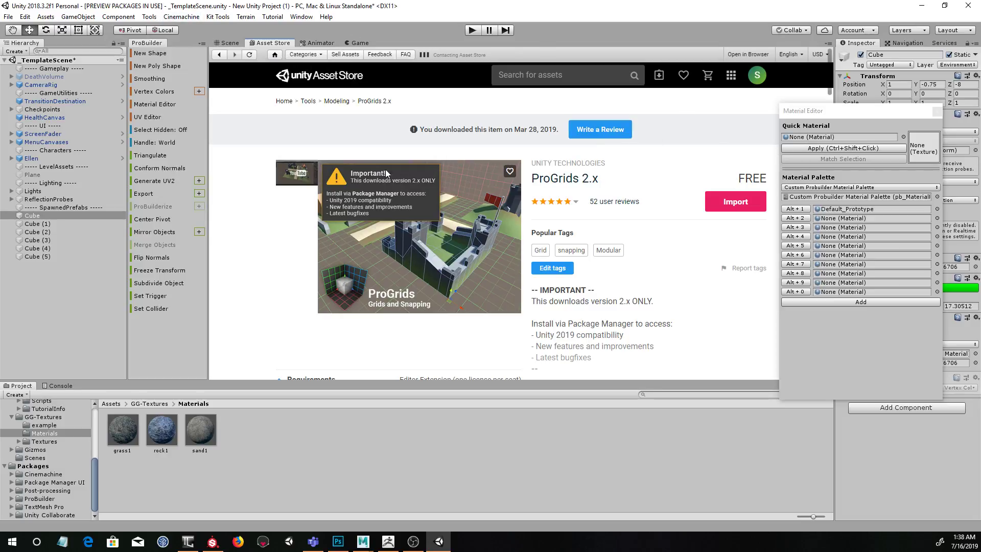
Step: Return to the Scene view of the level and clear the platform selection
left_click(274, 55)
left_click(231, 44)
left_click(561, 281)
left_click_drag(565, 297, 504, 252, "alt")
right_click_drag(503, 252, 567, 258, "alt")
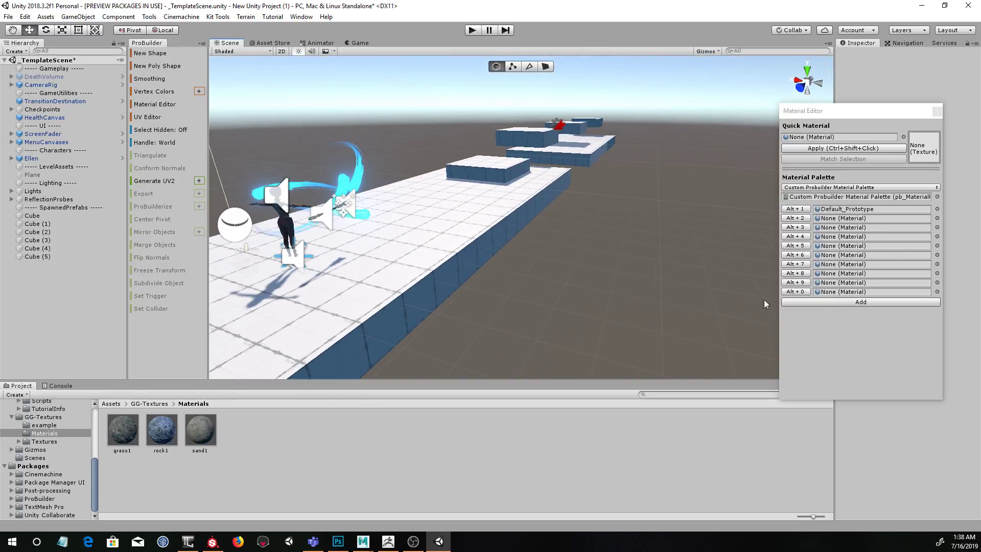
Step: Look through the grass1, rock1 and sand1 materials in the GG-Textures Materials folder
left_click(121, 430)
left_click(159, 435)
left_click(200, 440)
left_click(165, 439)
left_click(130, 443)
left_click(166, 447)
left_click(202, 443)
left_click(170, 454)
left_click(118, 436)
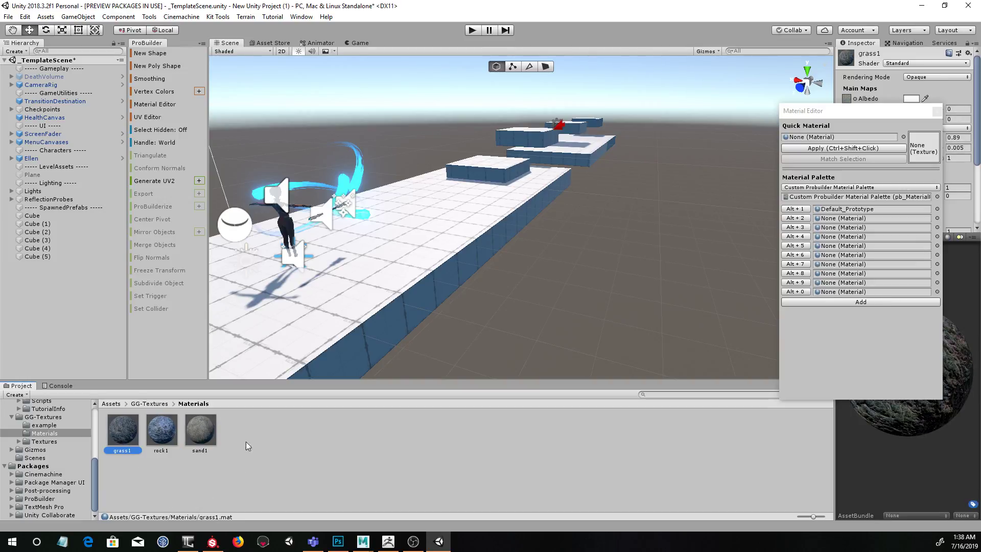
Step: Assign sand1, rock1 and grass1 to the second, third and fourth Material Palette slots, and close the Material Editor
left_click_drag(206, 441, 834, 223)
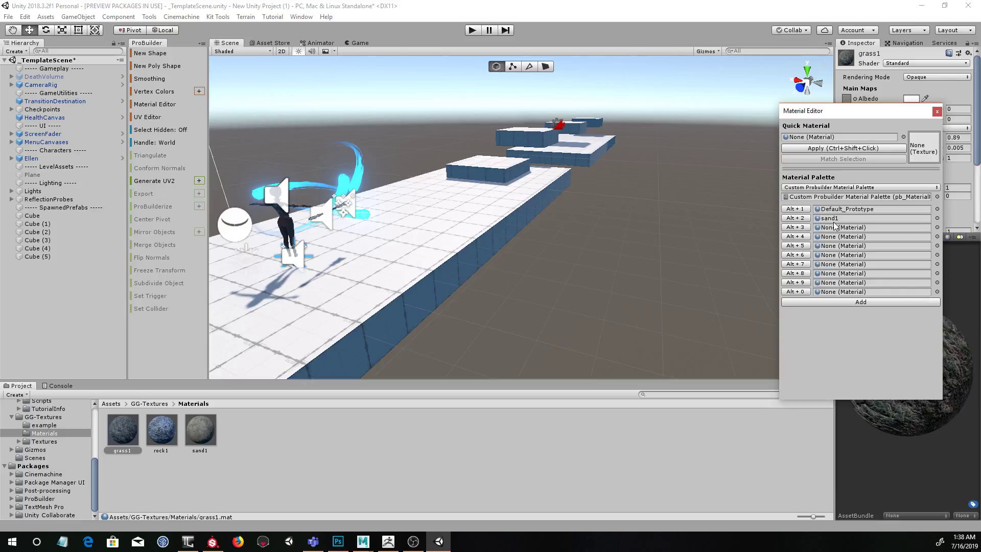
left_click_drag(168, 446, 834, 231)
left_click_drag(126, 438, 833, 237)
left_click(937, 112)
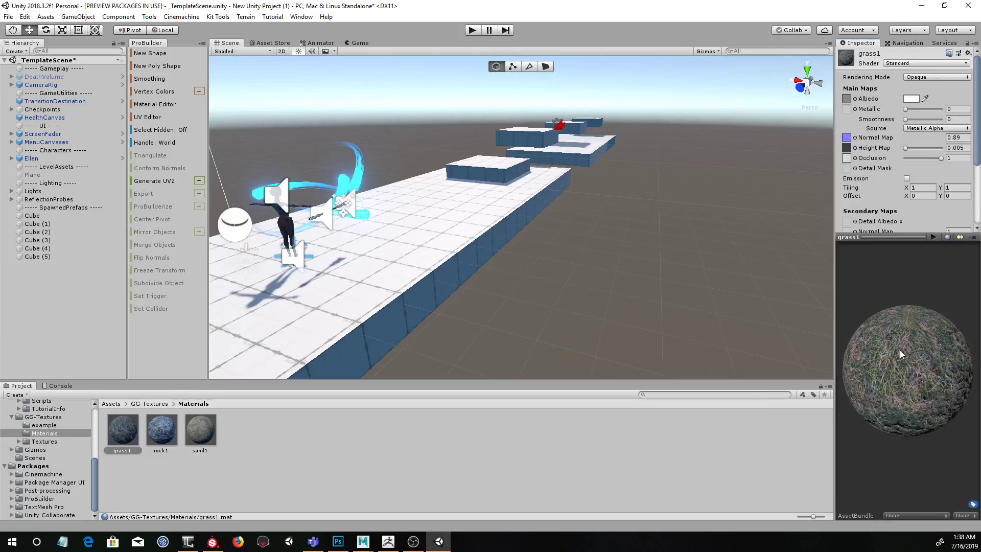
Step: Preview the rock1 and sand1 materials, rotating the sand1 preview sphere
left_click(162, 434)
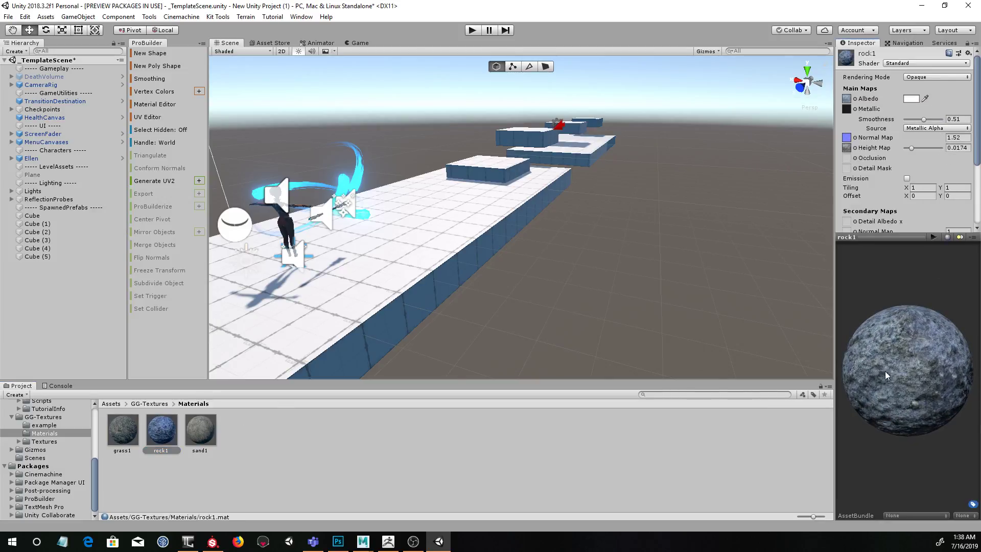
left_click(200, 430)
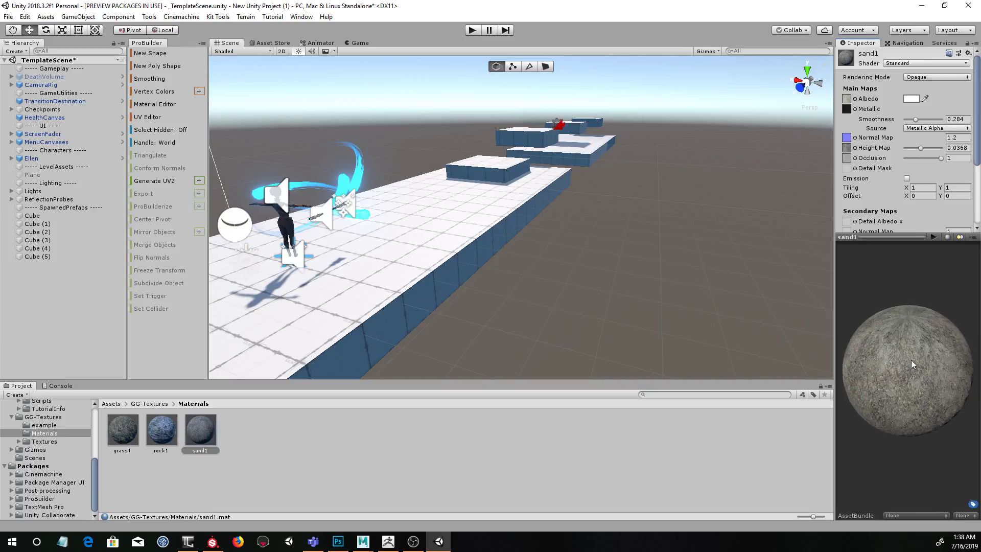
left_click_drag(939, 329, 909, 388)
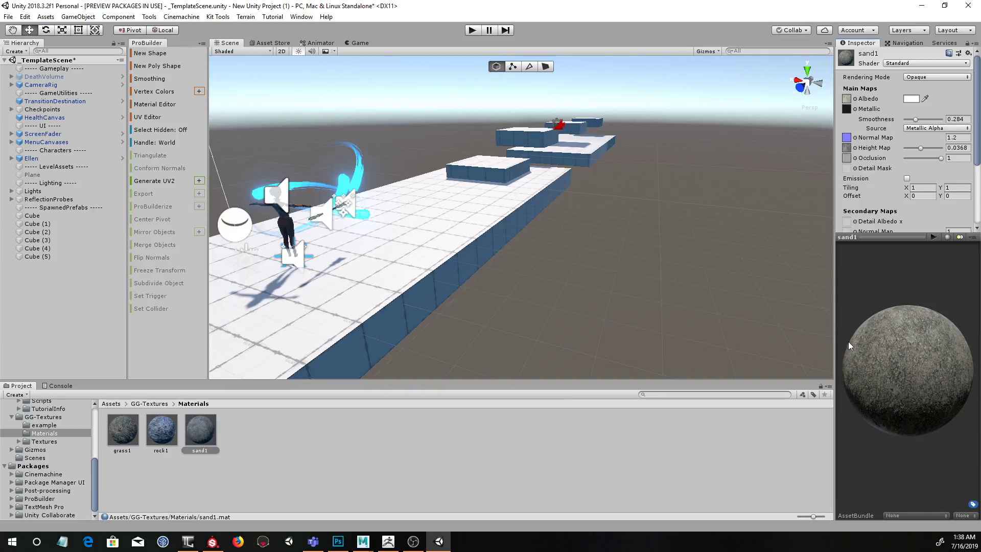
Step: Apply the sand1 material from the Material Editor palette to the starting platform
left_click(439, 296)
left_click_drag(495, 284, 519, 227, "alt")
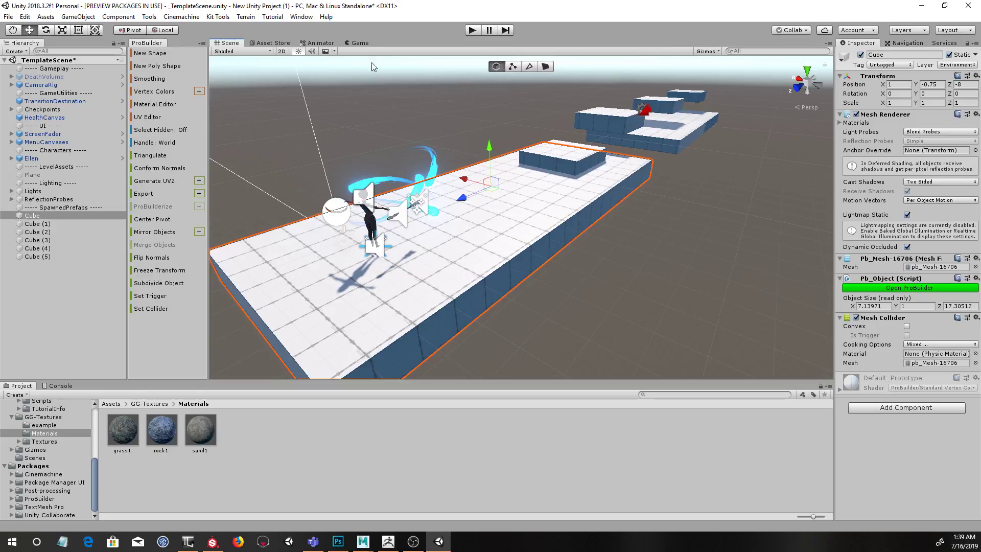
left_click(155, 104)
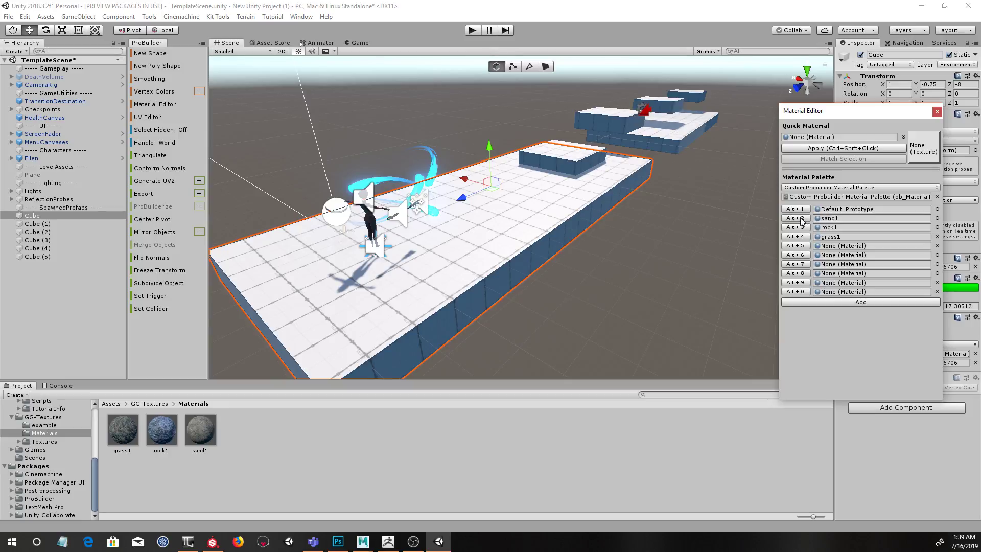
left_click(638, 263)
left_click(574, 210)
key("alt")
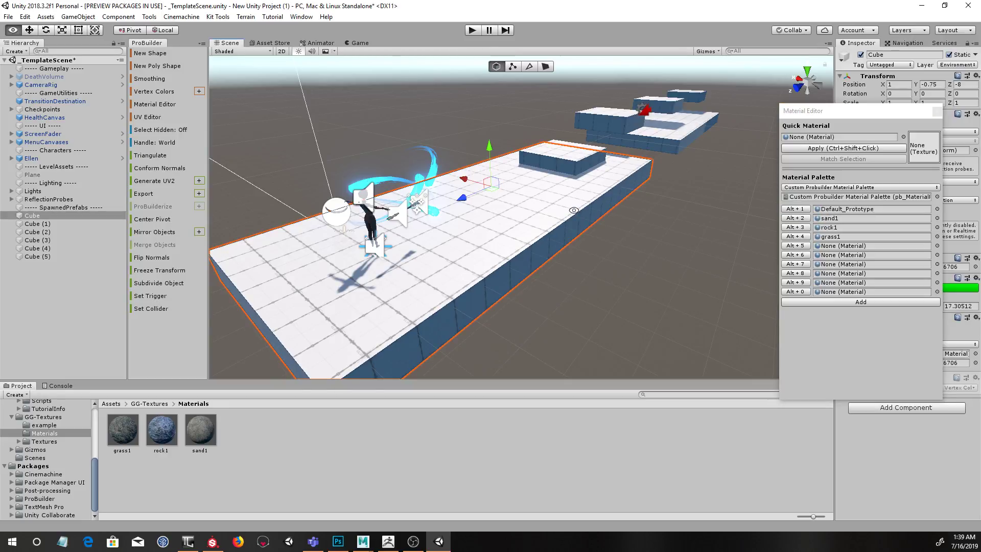
key("alt+2")
left_click_drag(622, 246, 526, 248, "alt")
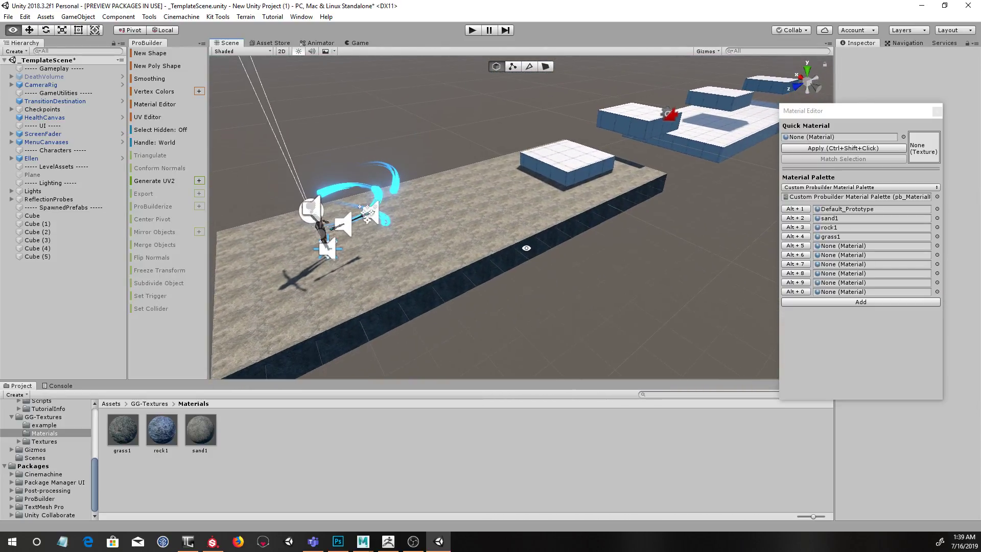
Step: Move the Material Editor out of the way and inspect the sand texture on the starting platform up close
left_click_drag(836, 114, 798, 246)
scroll(560, 261, "up", 5)
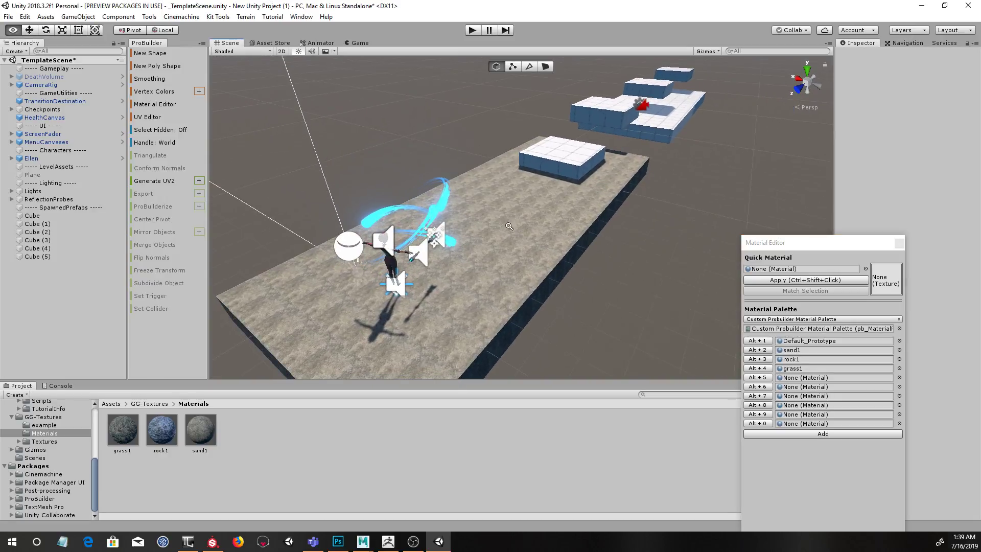
scroll(598, 223, "up", 3)
left_click_drag(560, 261, 513, 196, "alt")
left_click(538, 266)
scroll(587, 240, "up", 3)
scroll(513, 195, "down", 4)
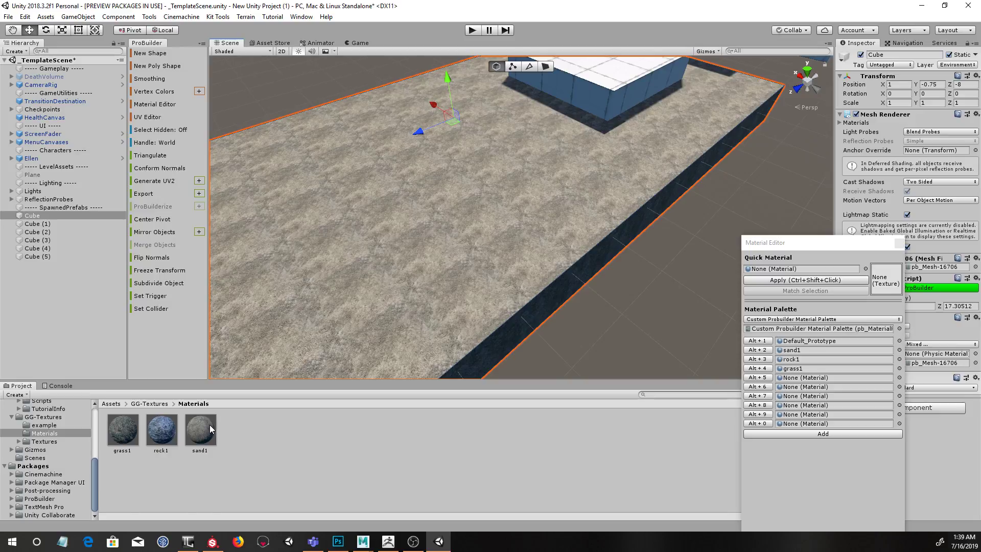
Step: Set the sand1 material's tiling to 0.25 in X and Y, close the Material Editor, and check the texture on the starting platform
left_click(210, 424)
left_click_drag(790, 246, 632, 202)
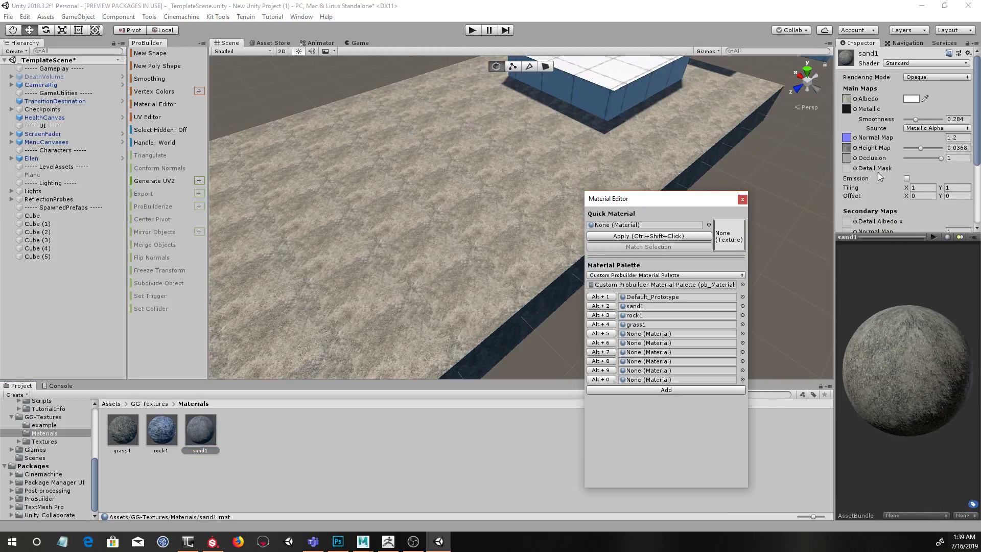
left_click(922, 187)
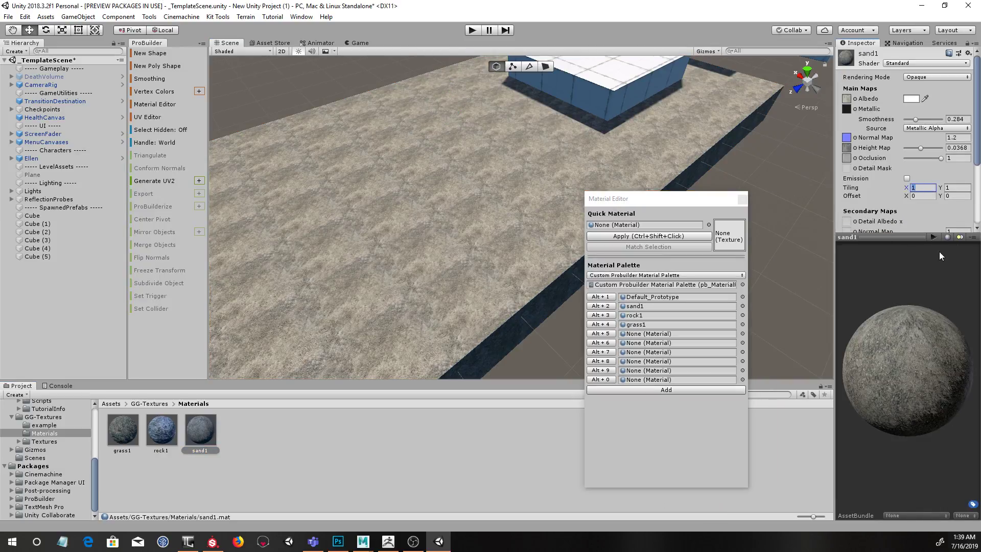
type(".25")
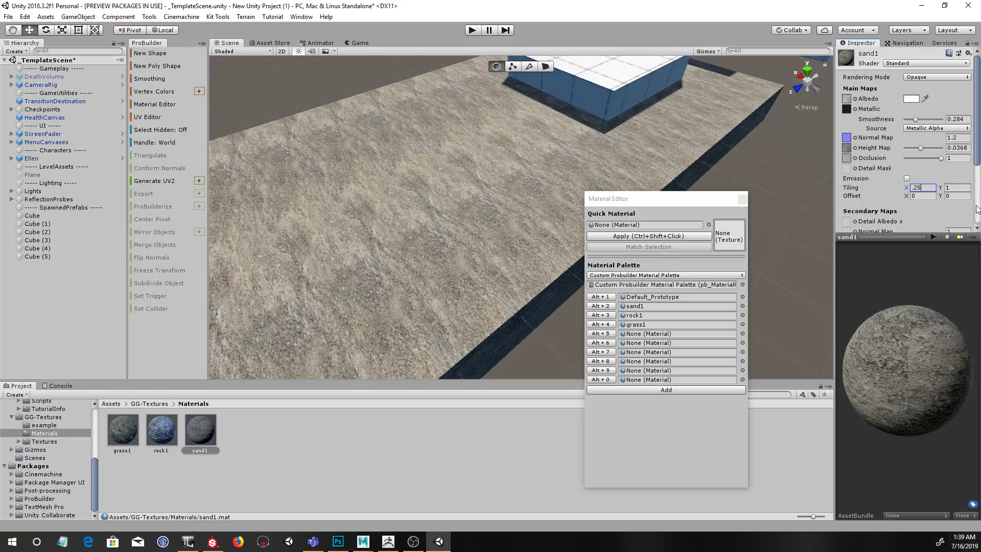
left_click(950, 187)
type(".")
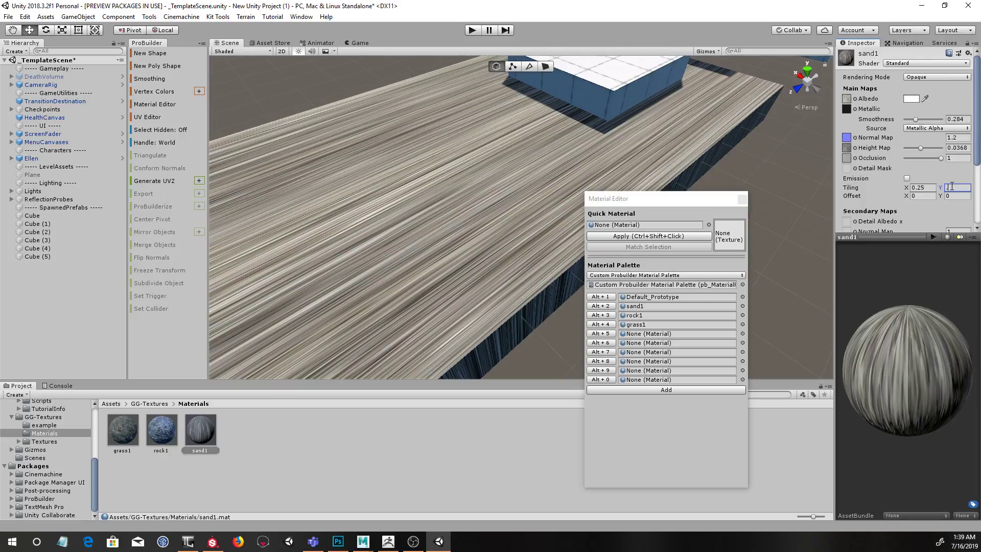
type("25")
left_click(742, 199)
left_click_drag(516, 190, 639, 192, "alt")
right_click_drag(638, 192, 615, 180, "alt")
left_click_drag(615, 180, 629, 241, "alt")
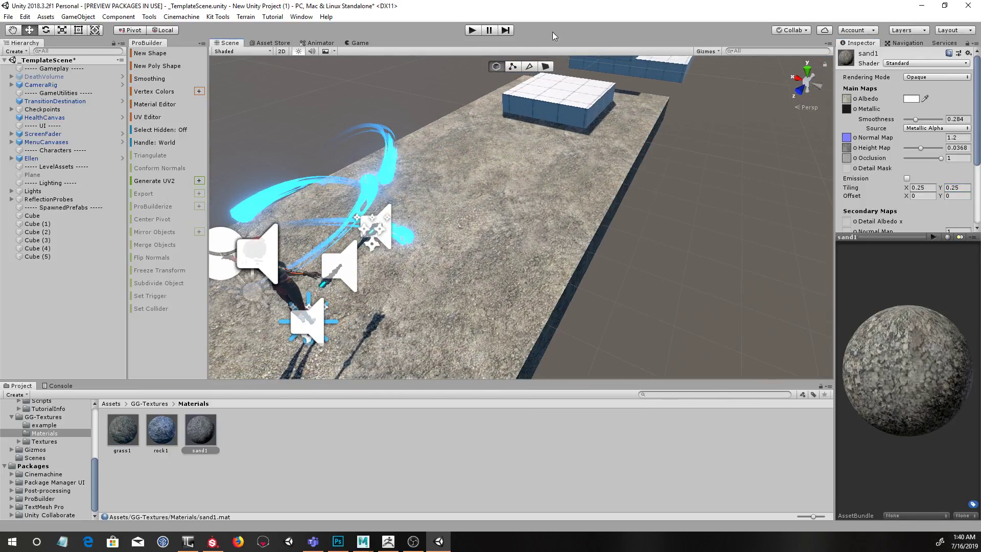
Step: Play the level, running Ellen along the sand platform and jumping across the first block to the second long platform
left_click(472, 30)
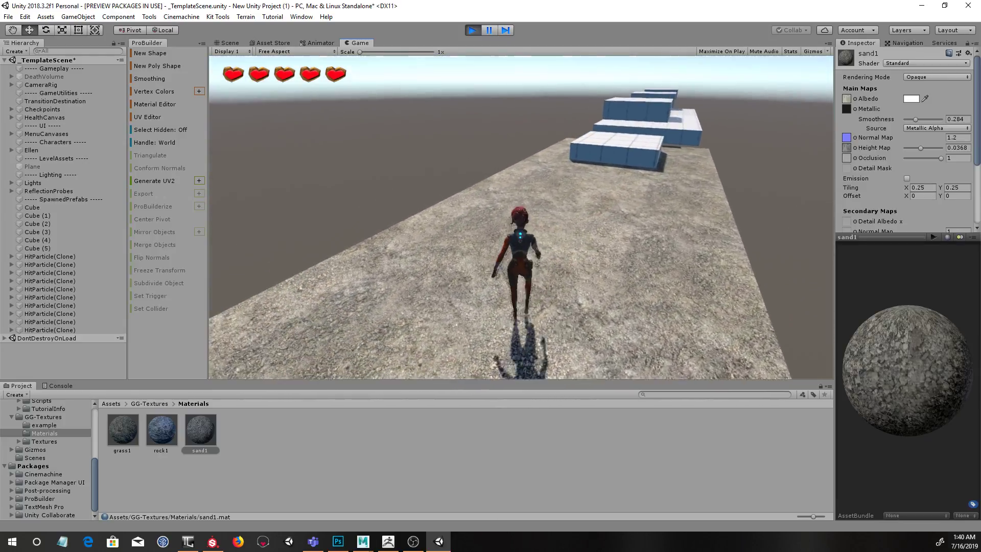
key("w")
key("w")
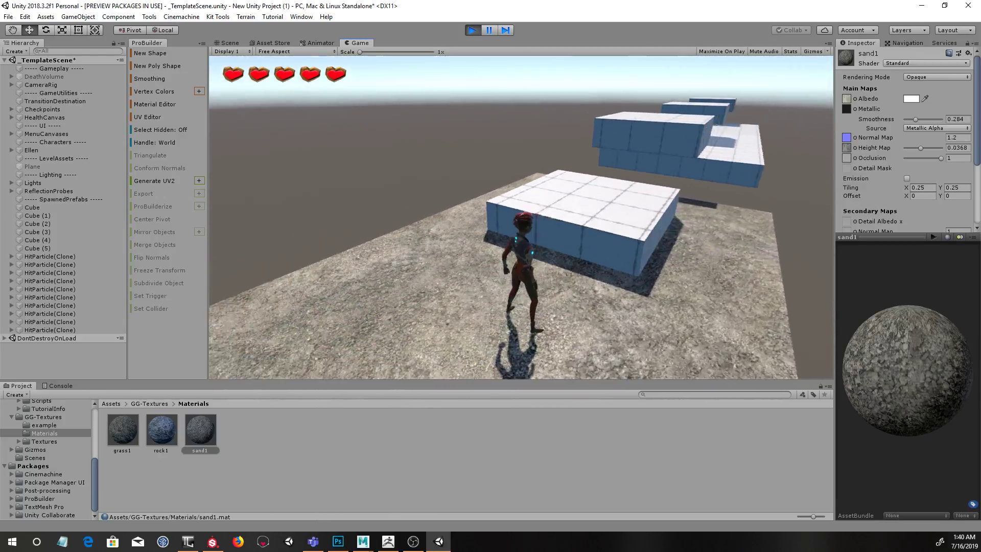
key("w")
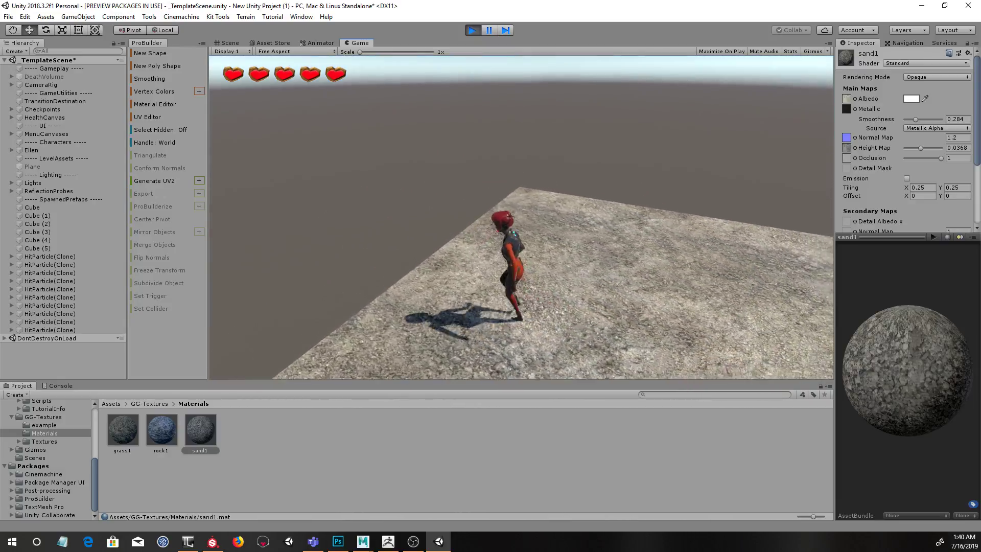
key("w")
key("space")
key("w")
key("space")
key("space")
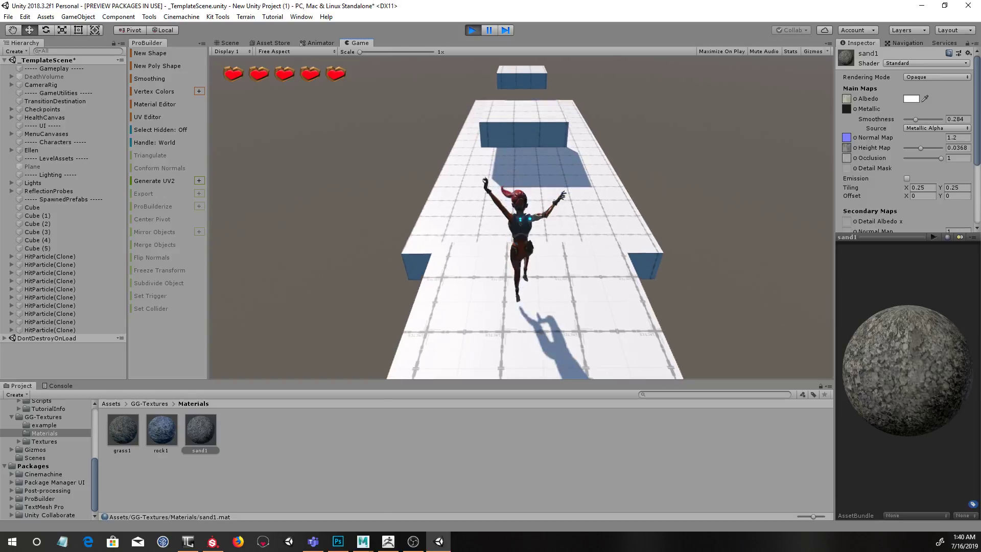
Step: Turn Ellen around on the second long platform and jump her back over the blocks to the sand platform
key("w")
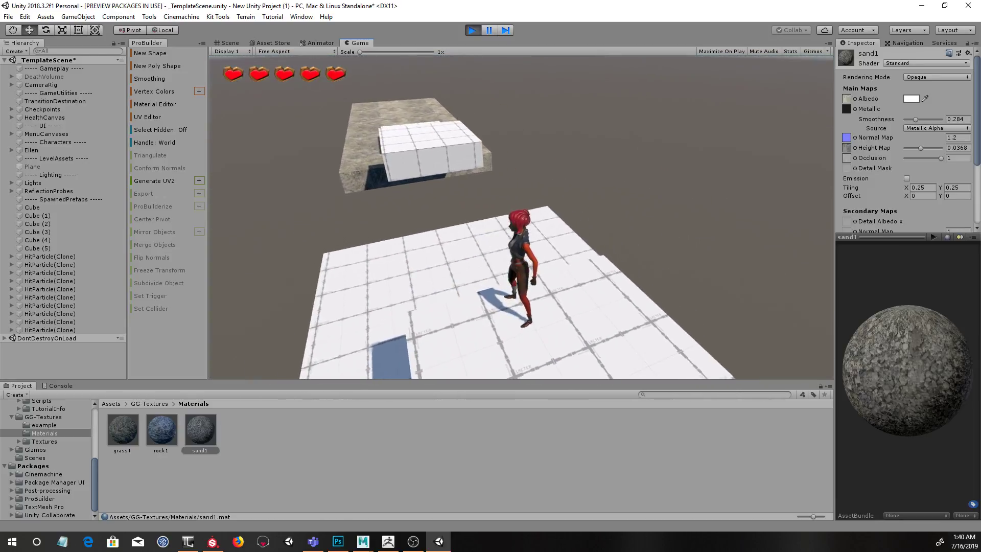
key("d")
key("space")
key("w")
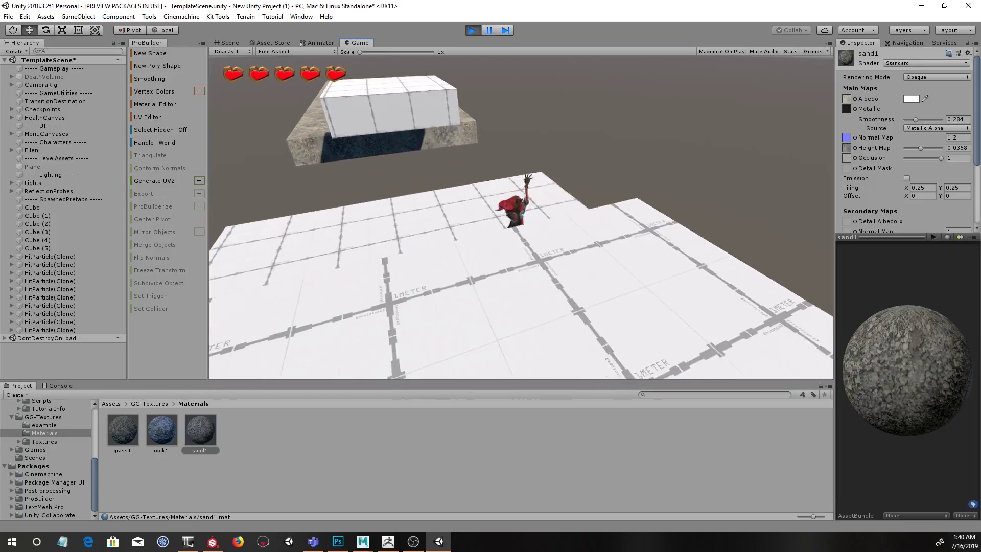
key("space")
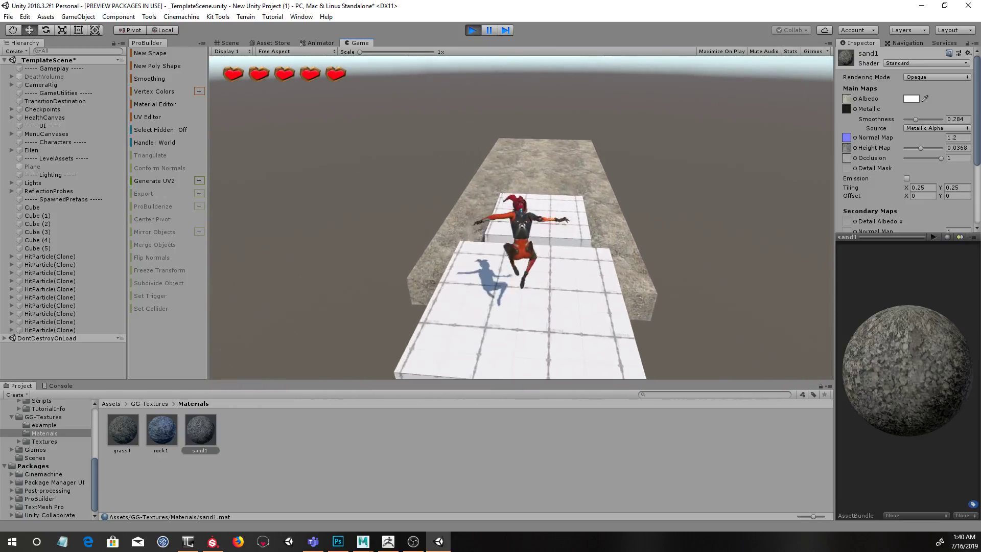
key("space")
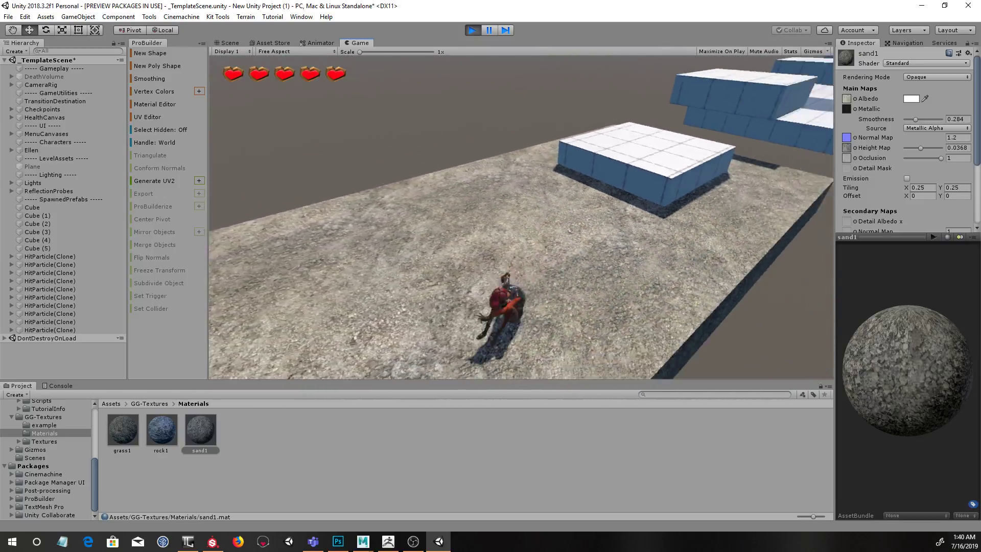
Step: Run Ellen around the sand platform to check the texture scale, and end play mode
key("w")
key("a")
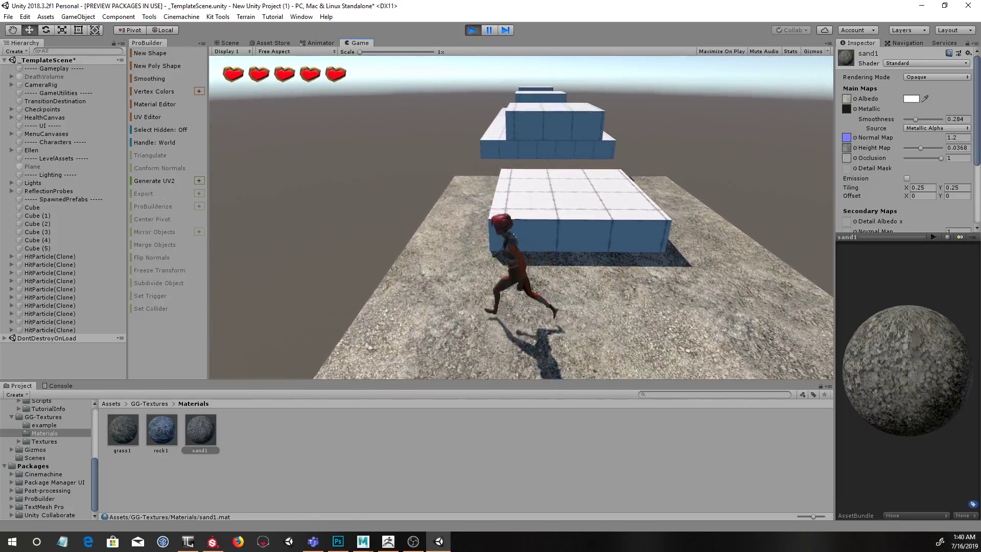
key("s")
key("d")
key("w")
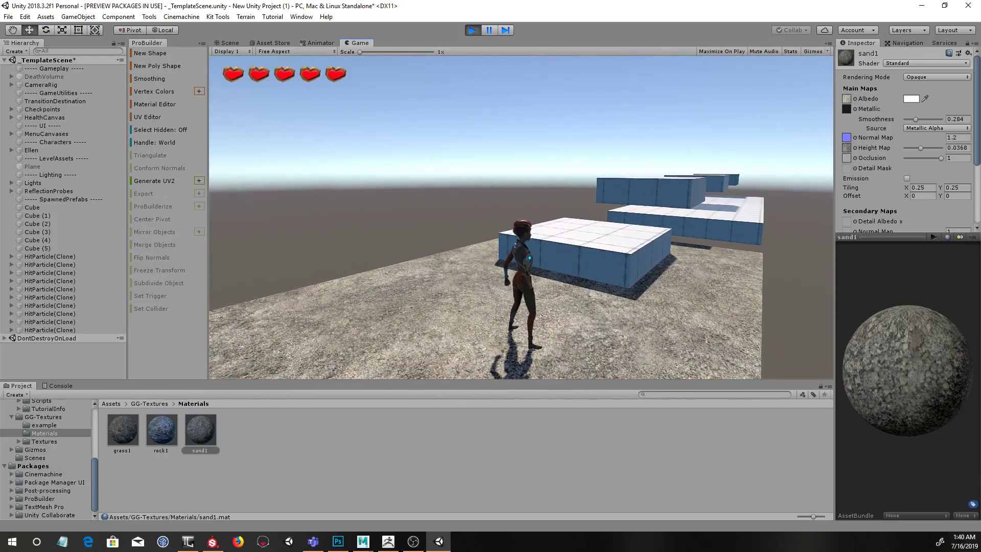
key("Escape")
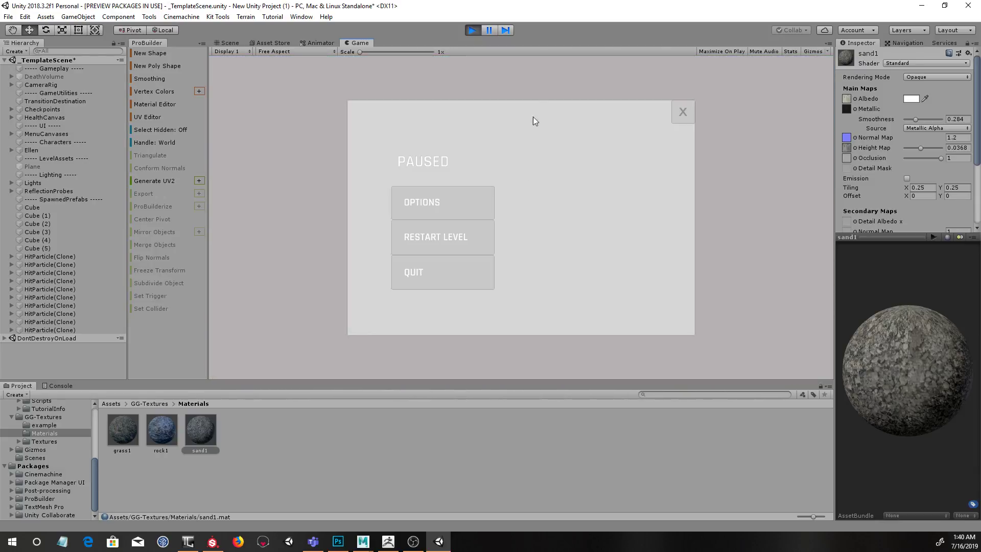
left_click(471, 31)
Step: Delete the second long platform beyond the starting platform and select the starting platform
mouse_move(655, 179)
right_mouse_down()
mouse_move(688, 208)
mouse_move(663, 164)
right_mouse_up()
left_click(663, 165)
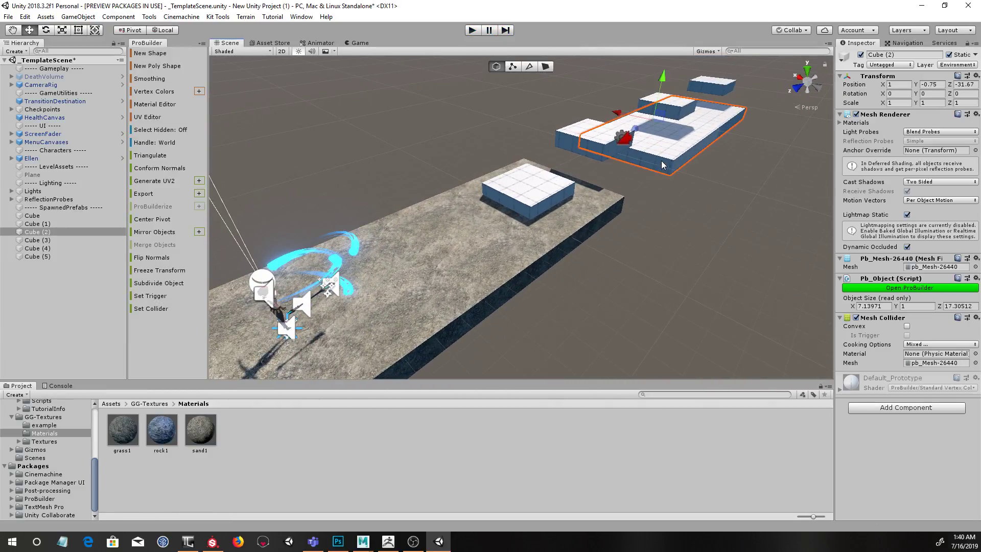
key("Delete")
left_click(457, 280)
right_click_drag(458, 280, 571, 271)
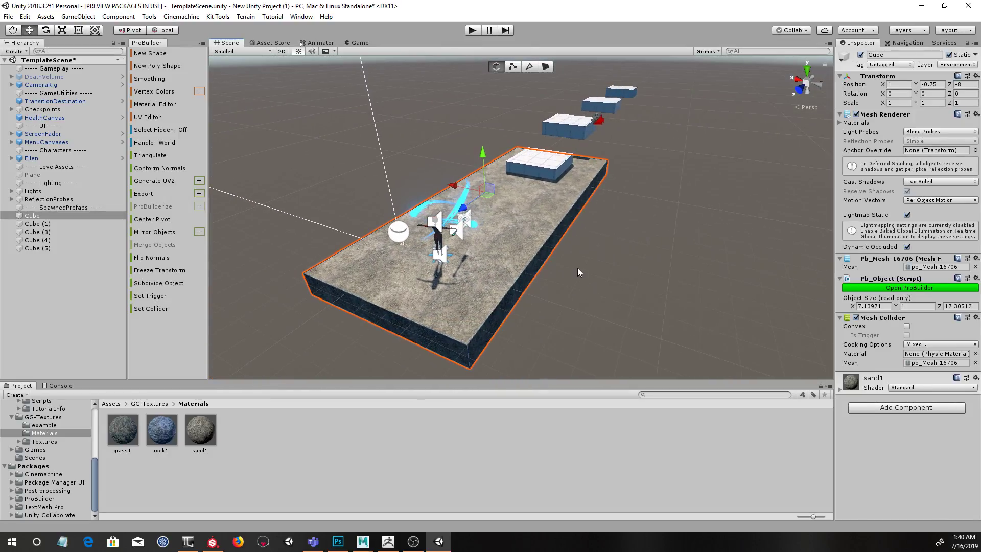
Step: Save the scene as MattsScene in the project's Assets folder
left_click(7, 17)
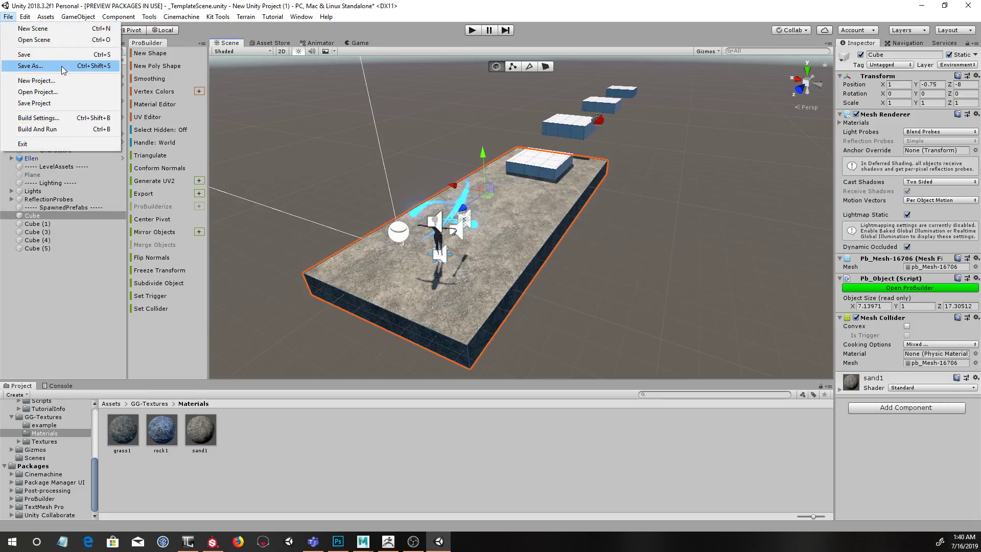
left_click(64, 68)
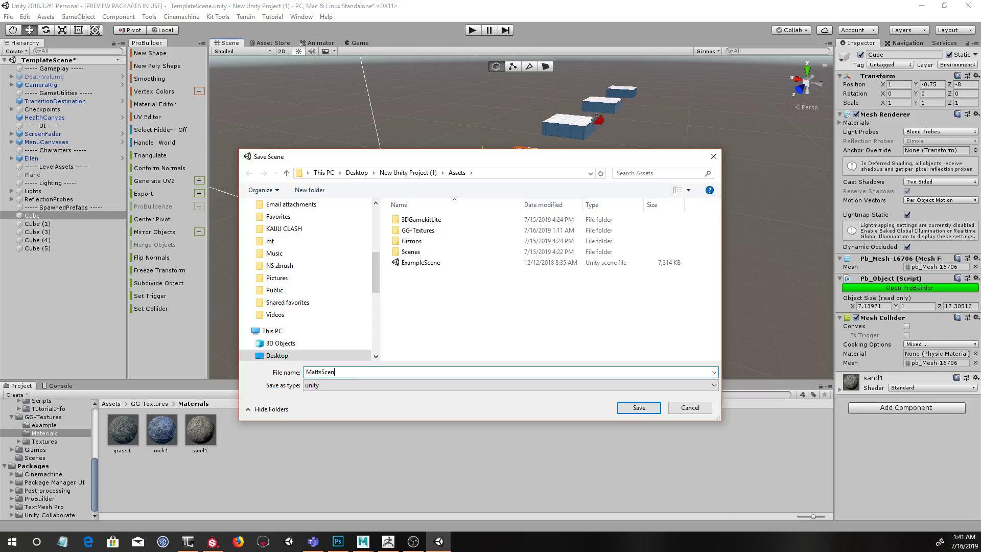
left_click(651, 404)
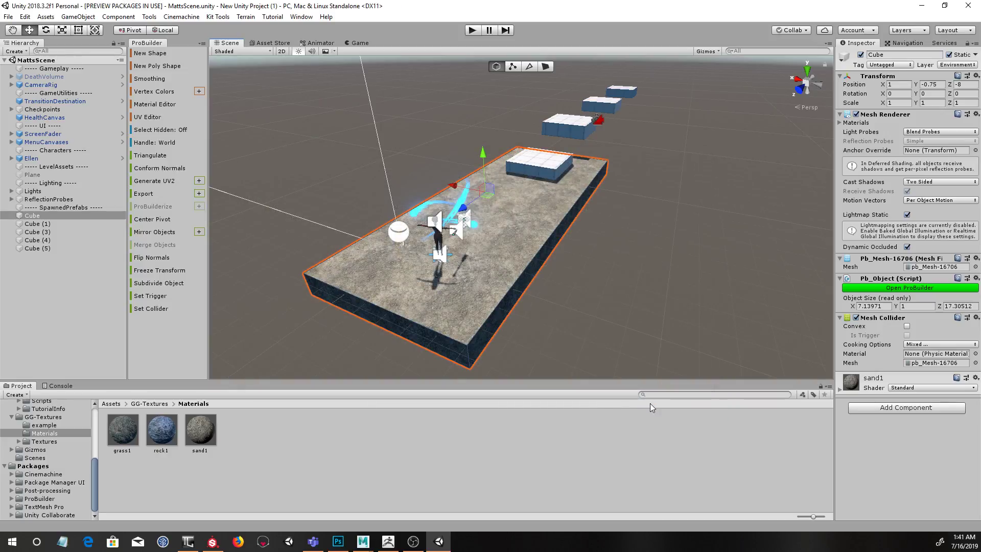
Step: Subdivide the starting platform's mesh three times with ProBuilder
left_click(652, 302)
left_click_drag(652, 301, 570, 247, "alt")
right_click_drag(662, 272, 675, 270, "alt")
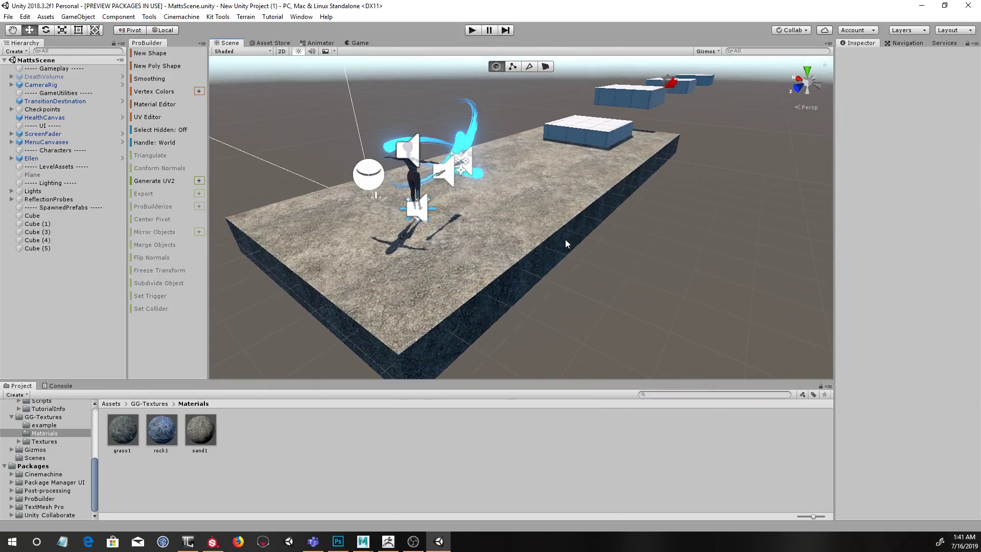
left_click(598, 259)
left_click_drag(644, 246, 522, 230, "alt")
left_click_drag(637, 203, 650, 206, "alt")
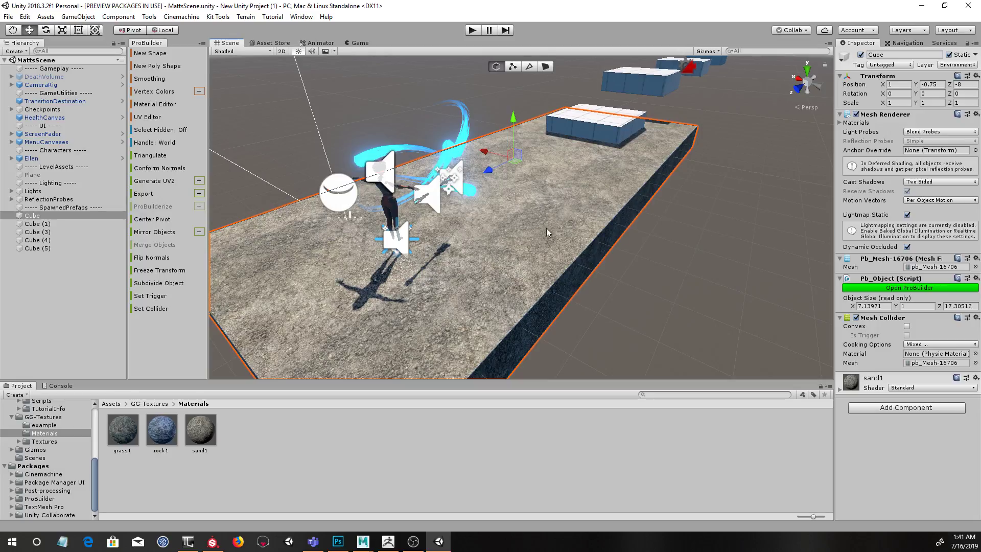
left_click_drag(638, 239, 657, 250, "alt")
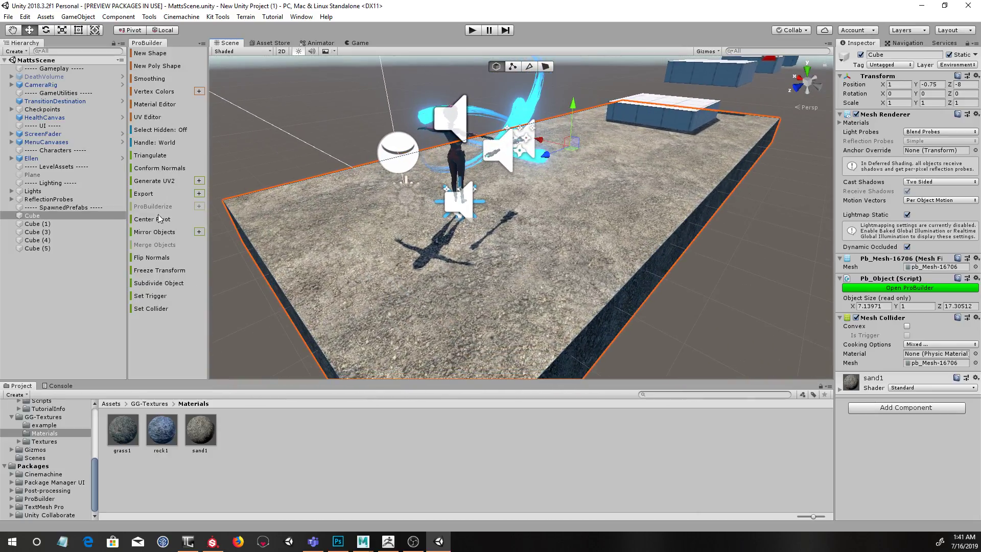
left_click(174, 283)
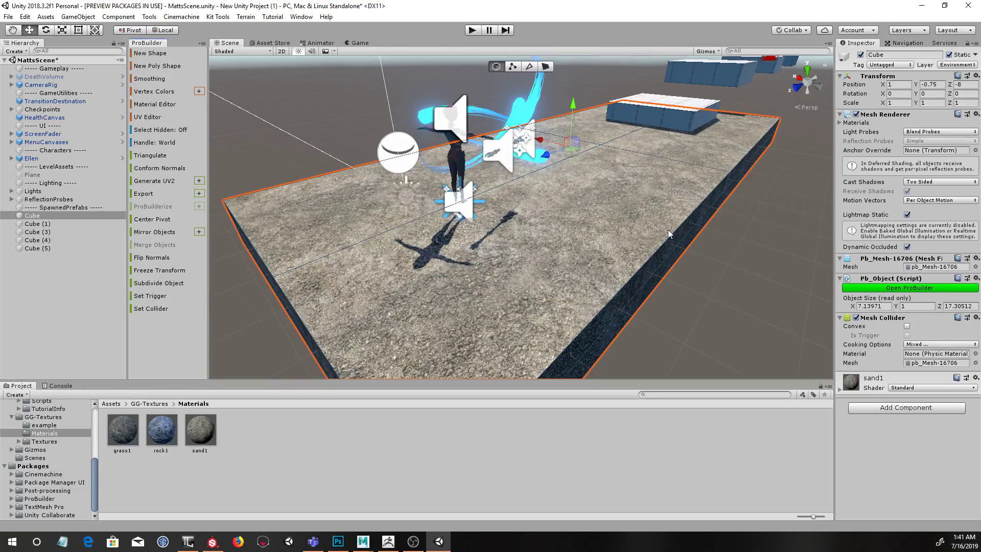
left_click(165, 284)
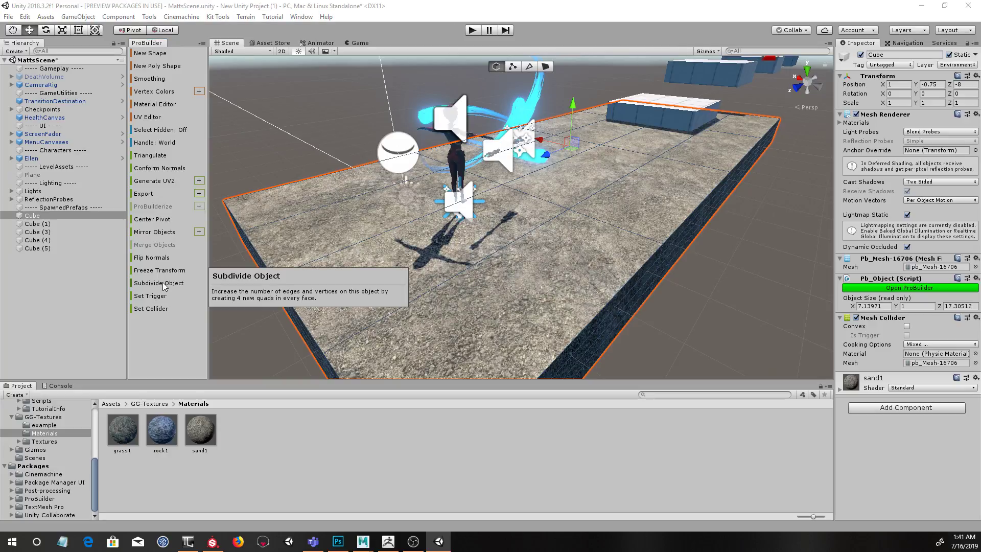
left_click(165, 284)
left_click_drag(616, 263, 675, 246, "alt")
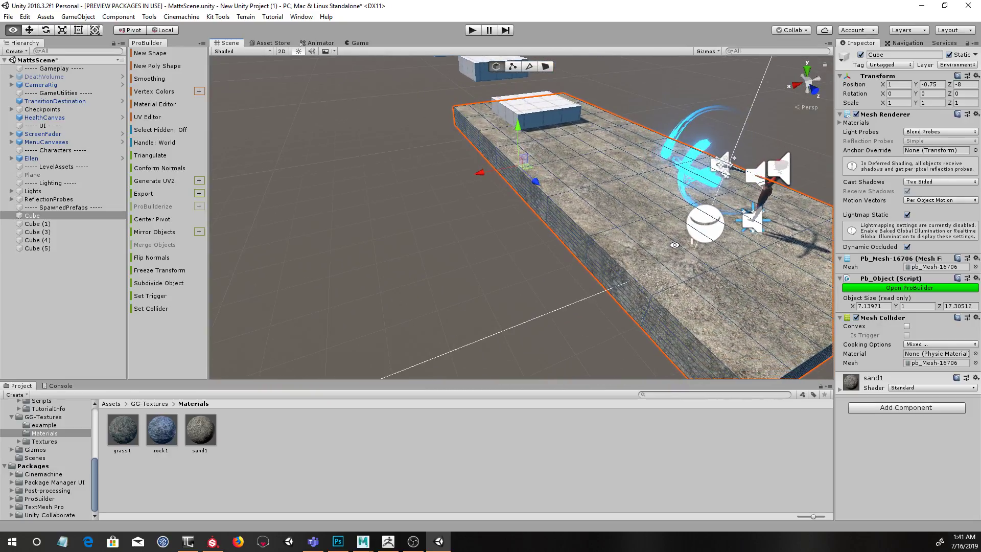
Step: Open the Polybrush window and move it clear of the starting platform
left_click(470, 207)
left_click_drag(625, 225, 517, 196, "alt")
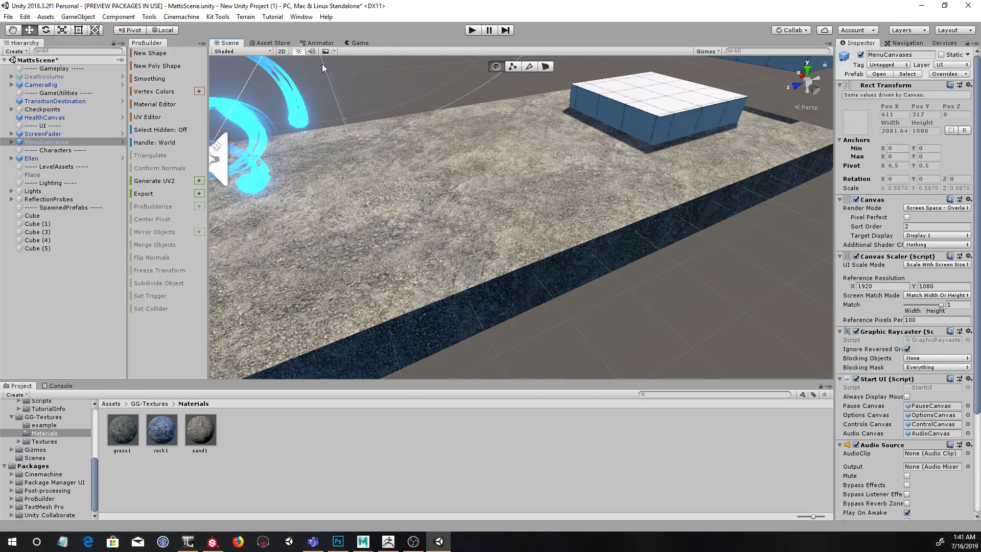
left_click(149, 17)
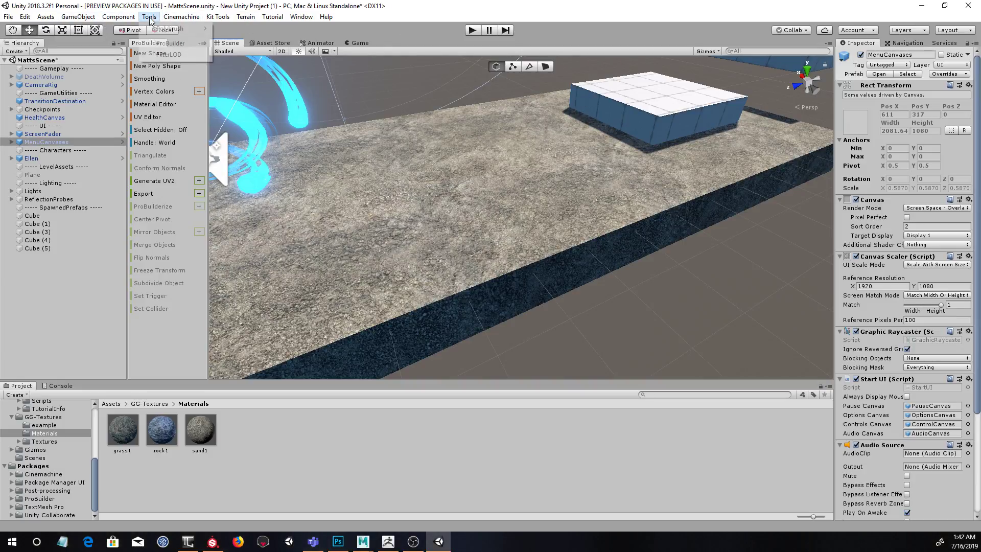
mouse_move(166, 30)
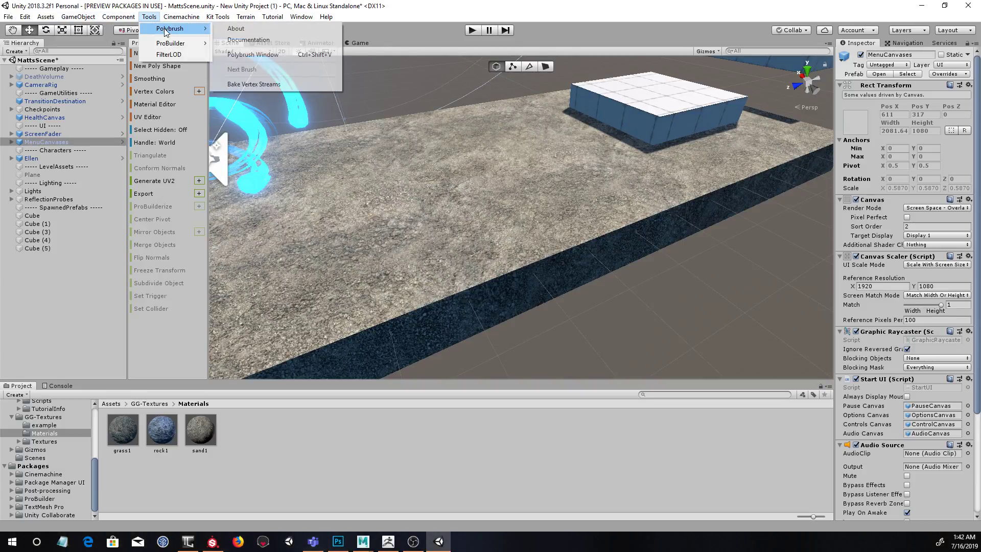
left_click(262, 54)
left_click_drag(727, 158, 730, 186)
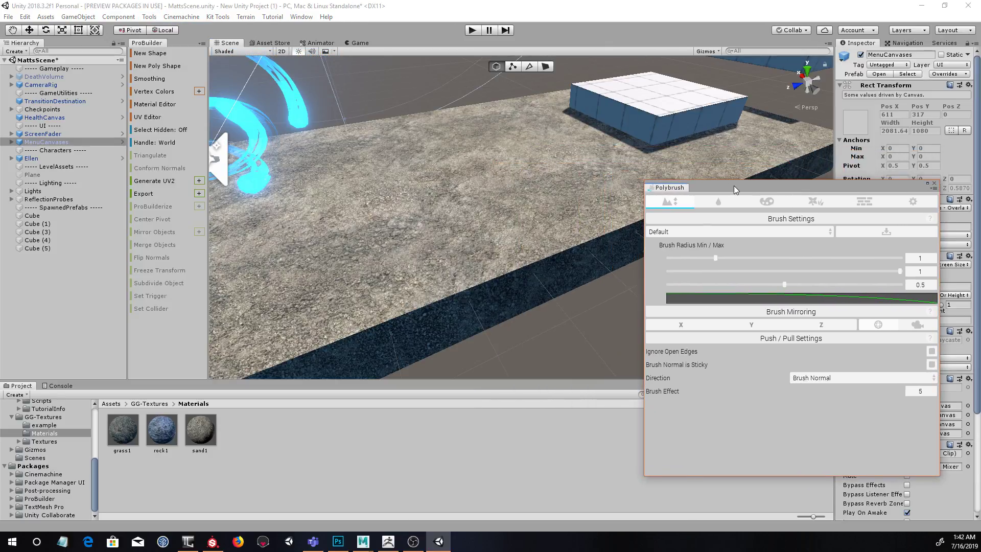
Step: Select the starting platform for sculpting and set the Polybrush brush radius to about 2.33
mouse_move(493, 199)
left_mouse_down("alt")
mouse_move(492, 180)
mouse_move(500, 184)
left_mouse_up("alt")
left_click(554, 215)
left_click_drag(584, 214, 550, 194, "alt")
left_click_drag(716, 257, 749, 257)
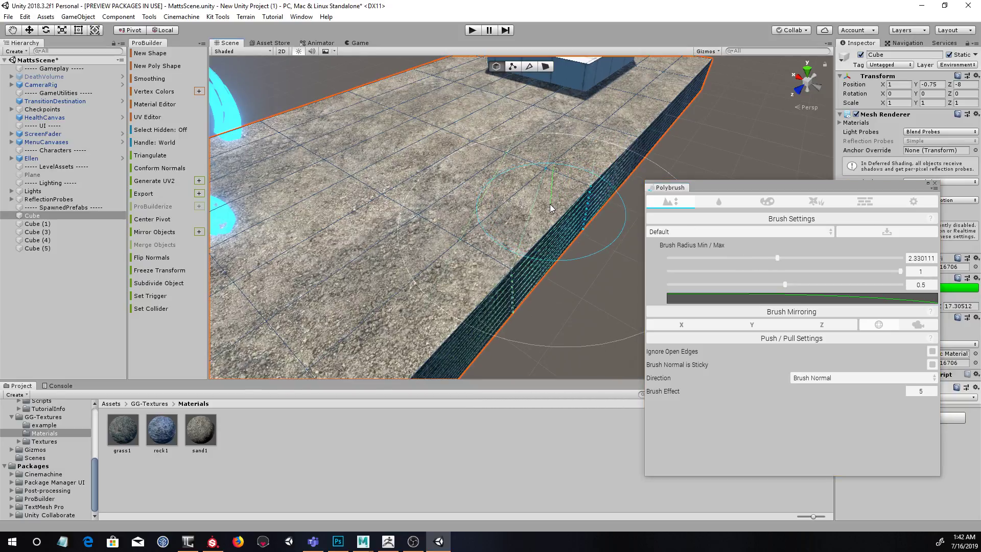
Step: Sculpt the starting platform's edges and surface into an uneven, organic shape with the Push/Pull brush, and close Polybrush
mouse_move(553, 199)
left_mouse_down()
mouse_move(552, 209)
mouse_move(715, 219)
left_mouse_up()
left_click_drag(421, 136, 393, 237, "alt")
left_click_drag(441, 209, 429, 188, "alt")
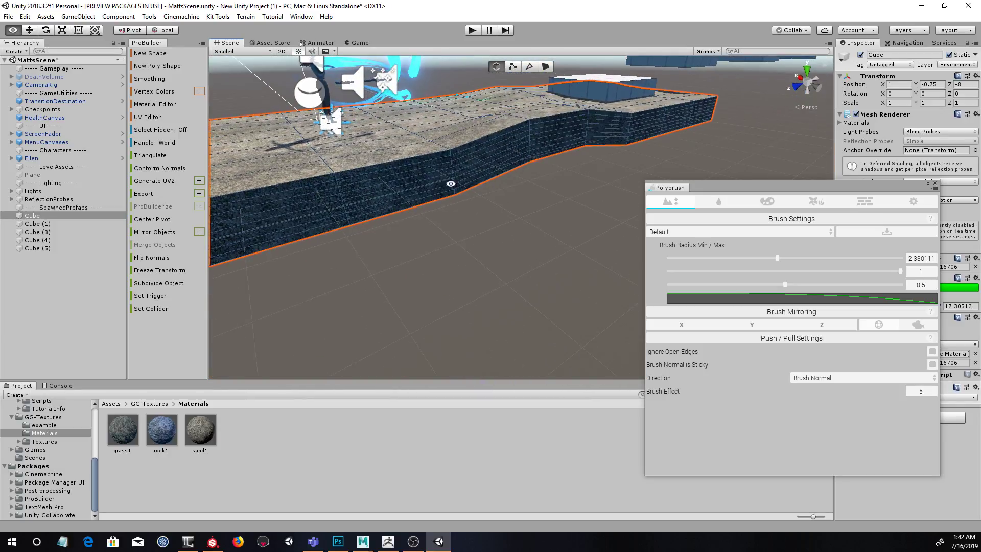
left_click_drag(396, 222, 528, 307, "alt")
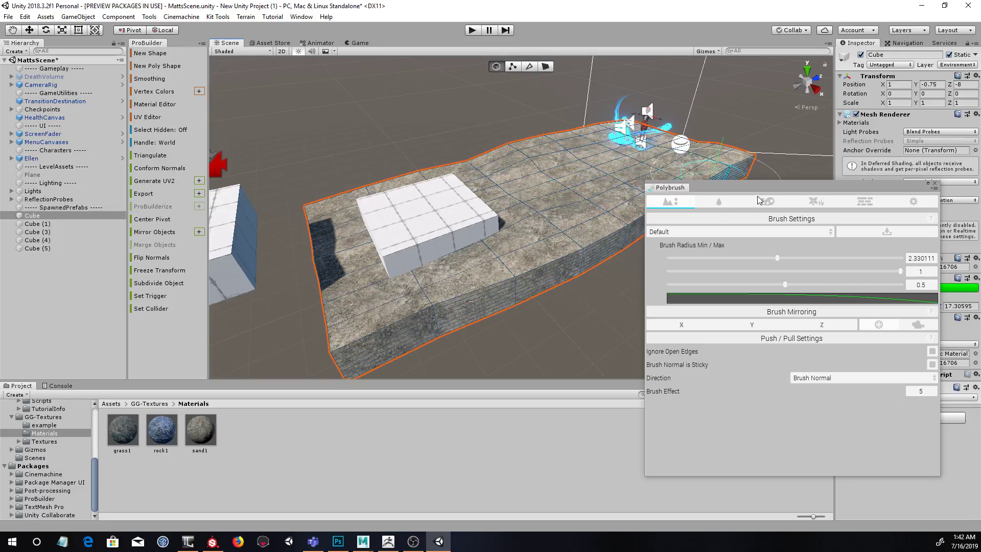
left_click(935, 183)
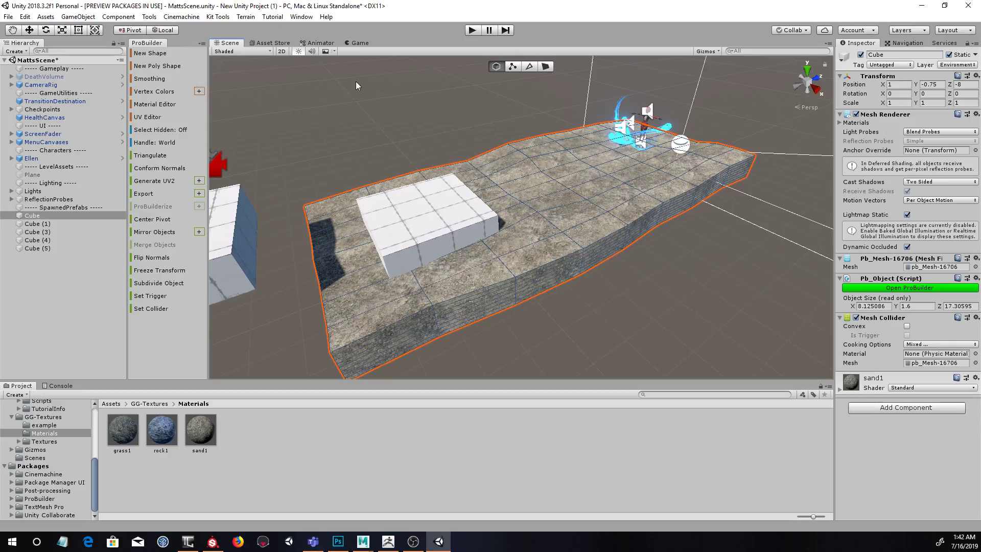
Step: Adjust a vertex on the starting platform's surface in ProBuilder's vertex editing mode
left_click(518, 121)
left_click(550, 193)
left_click(513, 67)
left_click_drag(488, 171, 591, 238, "alt")
left_click_drag(591, 238, 547, 229, "alt")
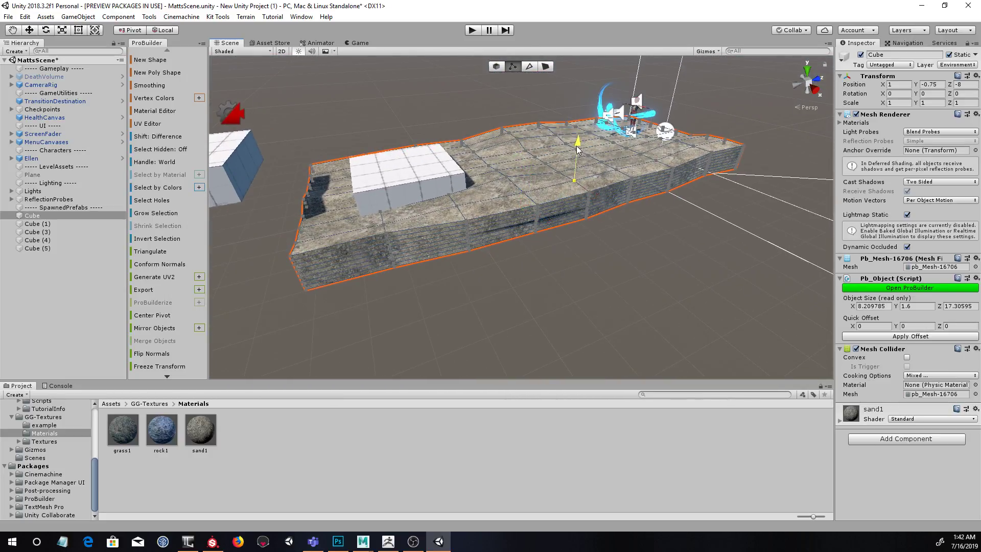
left_click_drag(431, 183, 620, 231, "alt")
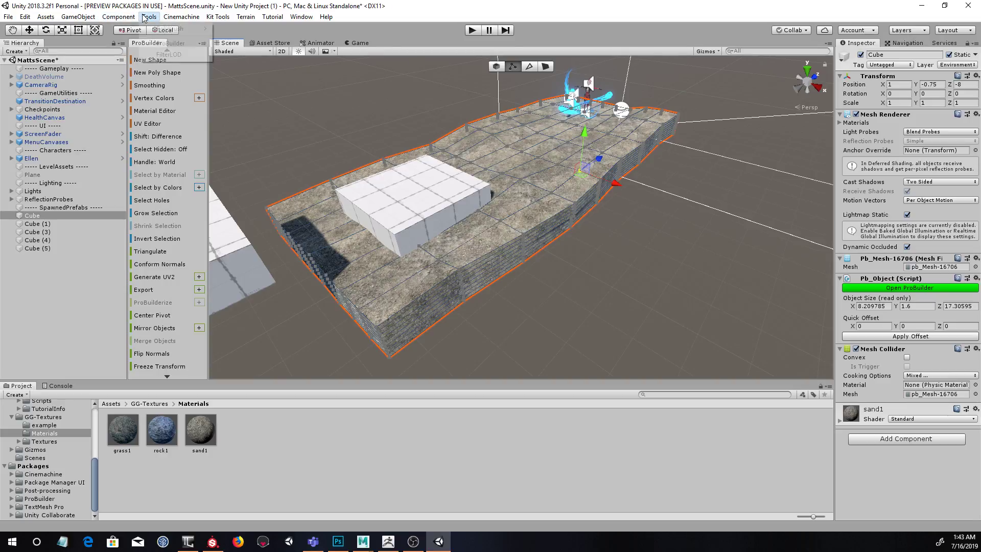
Step: Reopen Polybrush, push and pull the starting platform's surface and long sides further out of shape, and close Polybrush
mouse_move(176, 29)
left_click(254, 55)
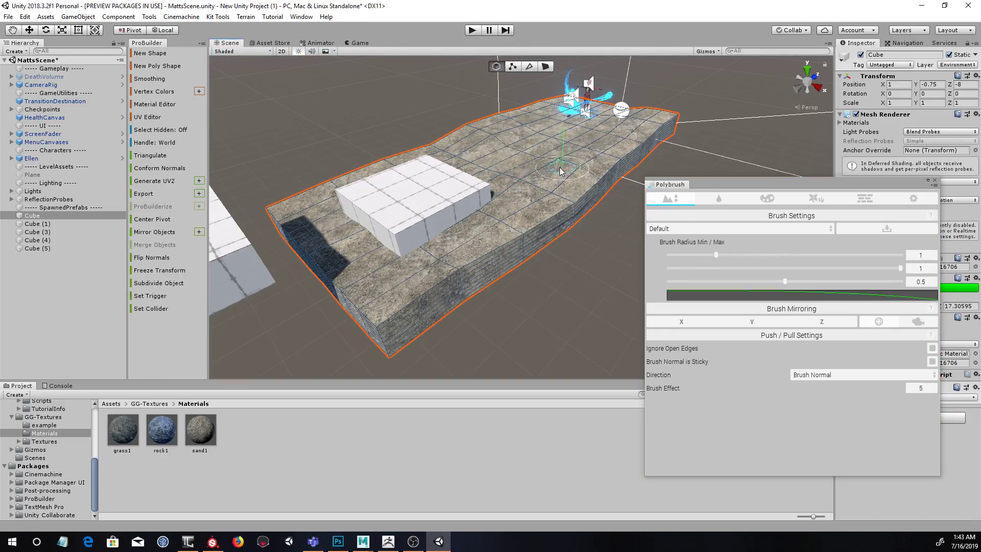
left_click_drag(547, 203, 577, 219, "alt")
mouse_move(437, 301)
left_mouse_down("alt")
mouse_move(486, 277)
mouse_move(474, 253)
mouse_move(382, 266)
mouse_move(374, 249)
mouse_move(492, 235)
mouse_move(575, 304)
mouse_move(404, 225)
mouse_move(499, 210)
left_mouse_up("alt")
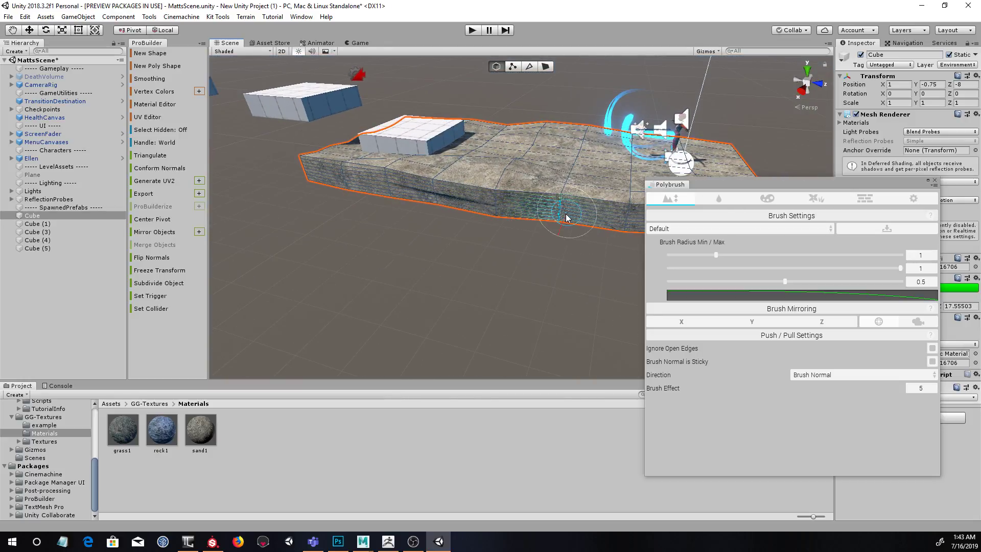
left_click_drag(491, 254, 903, 197, "alt")
left_click(935, 182)
left_click(617, 279)
left_click_drag(617, 279, 499, 262, "alt")
Step: Playtest the level by running Ellen around the sculpted starting platform, and stop play mode
left_click(475, 31)
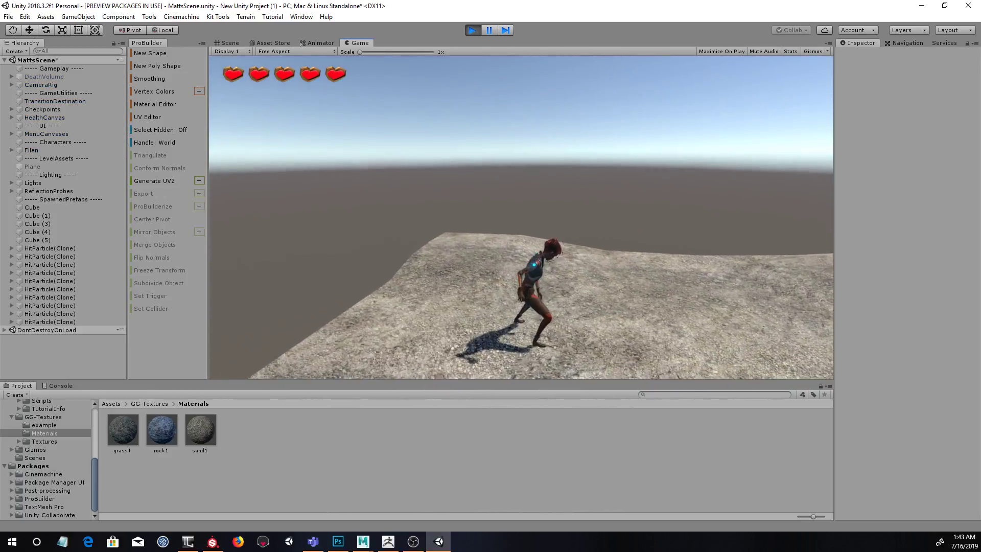
key("w")
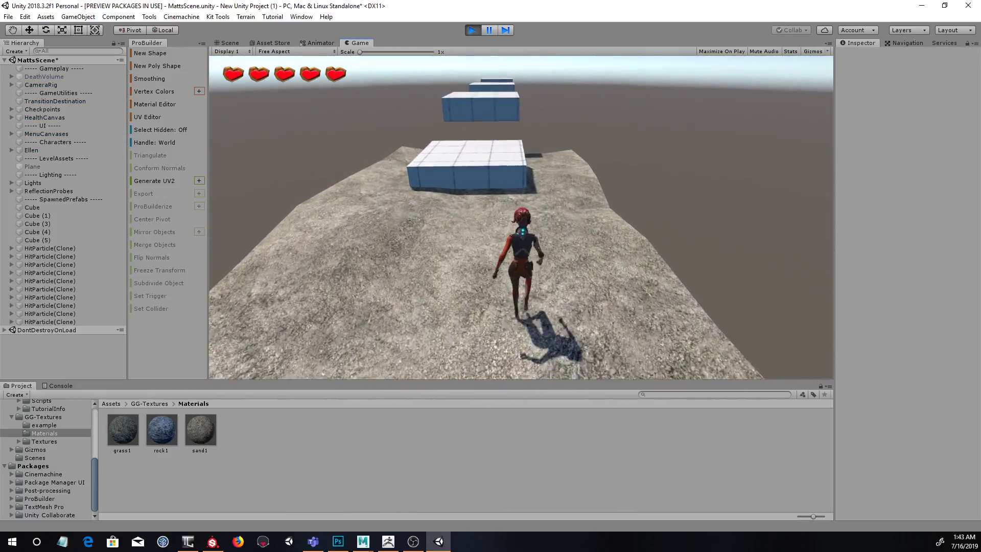
key("w")
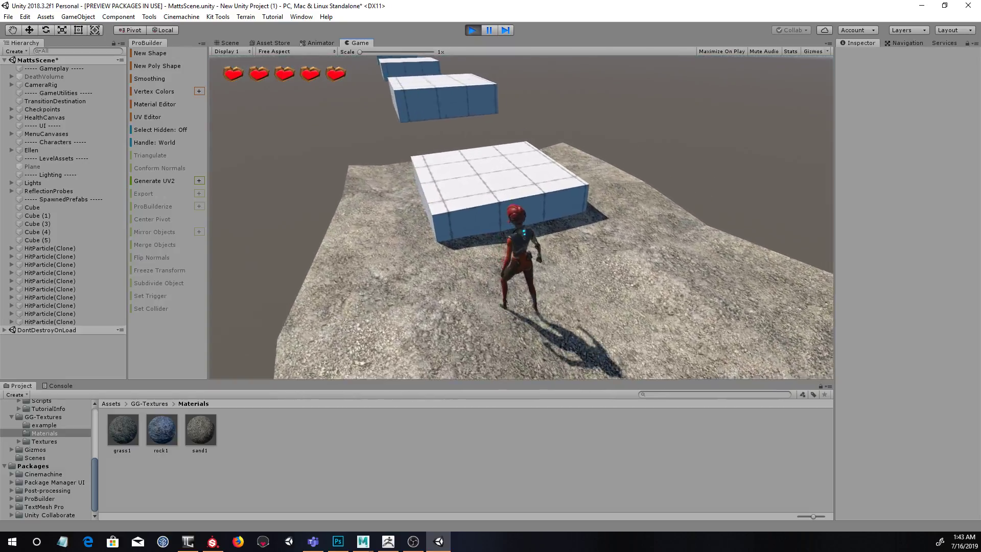
key("w")
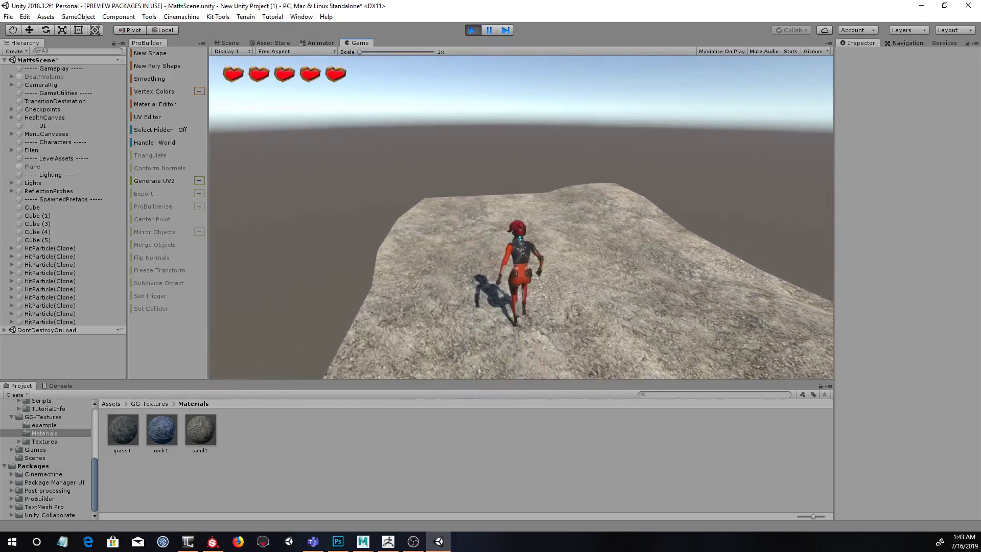
key("w")
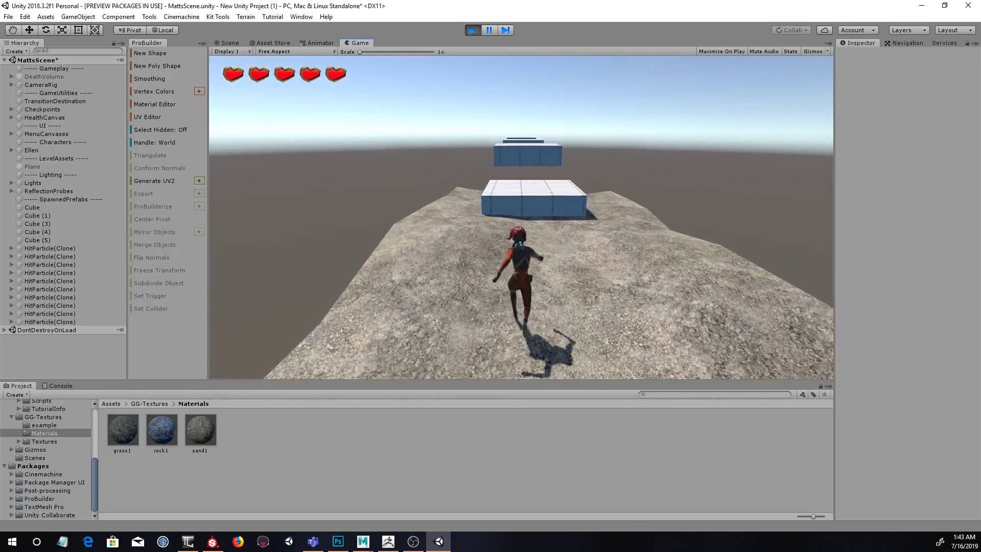
key("s")
key("d")
key("a")
key("d")
key("w")
key("a")
key("d")
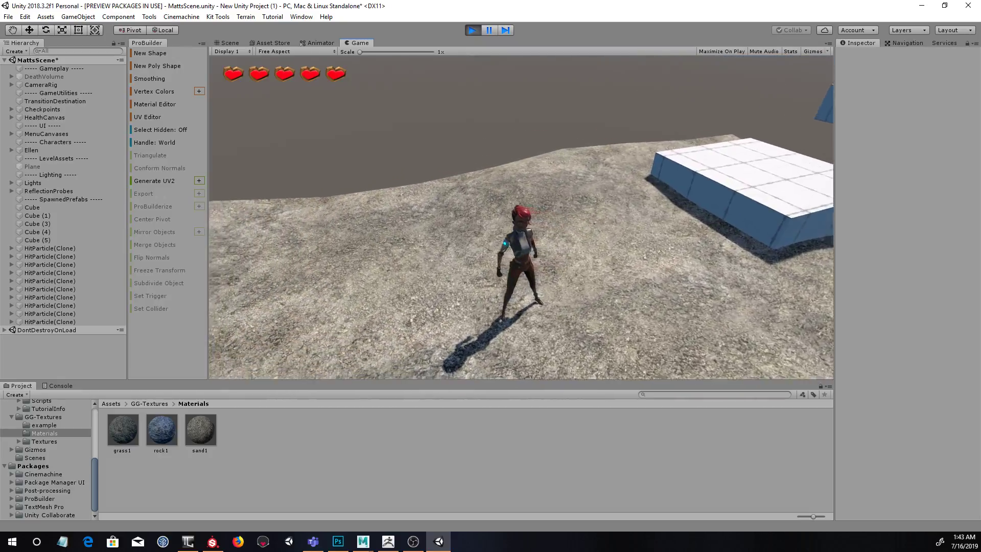
key("w")
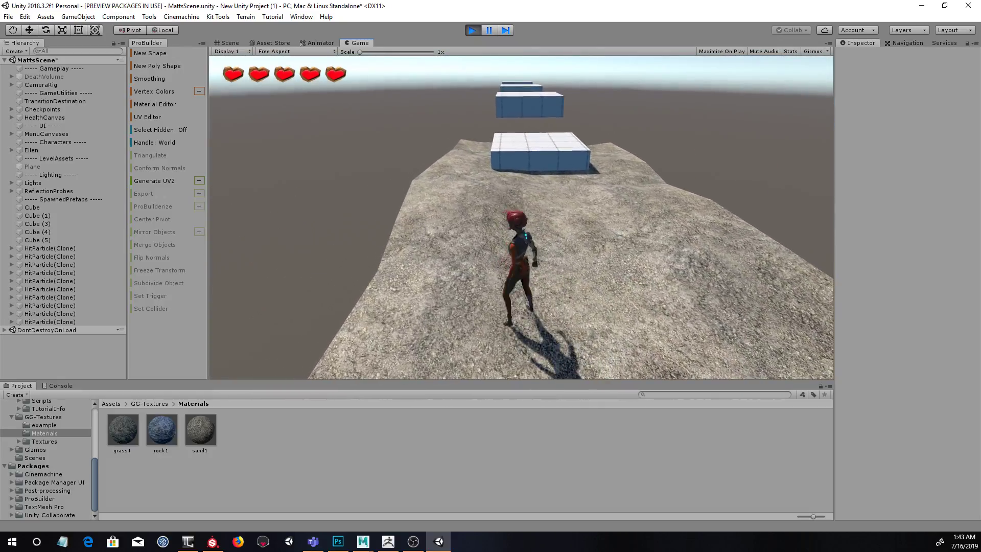
key("w")
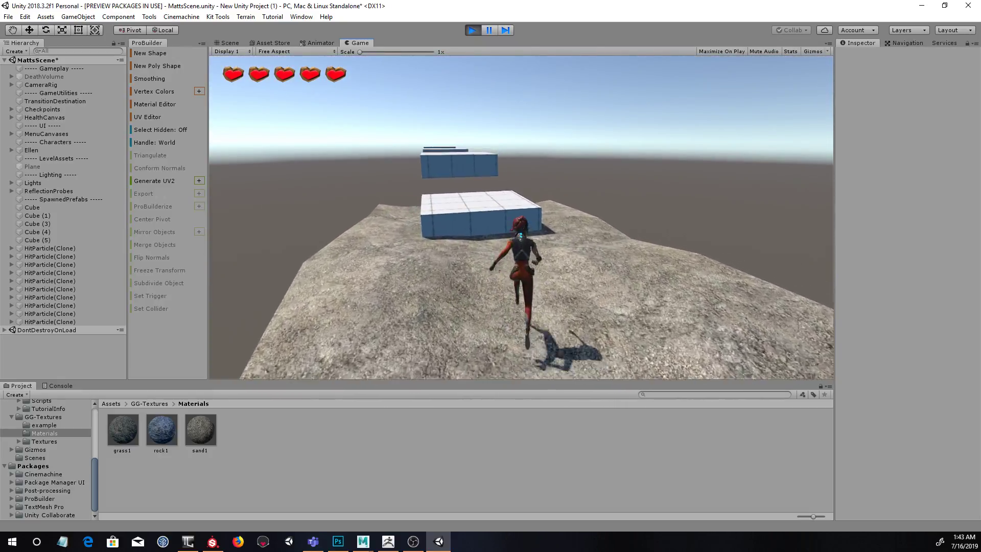
key("s")
key("d")
key("a")
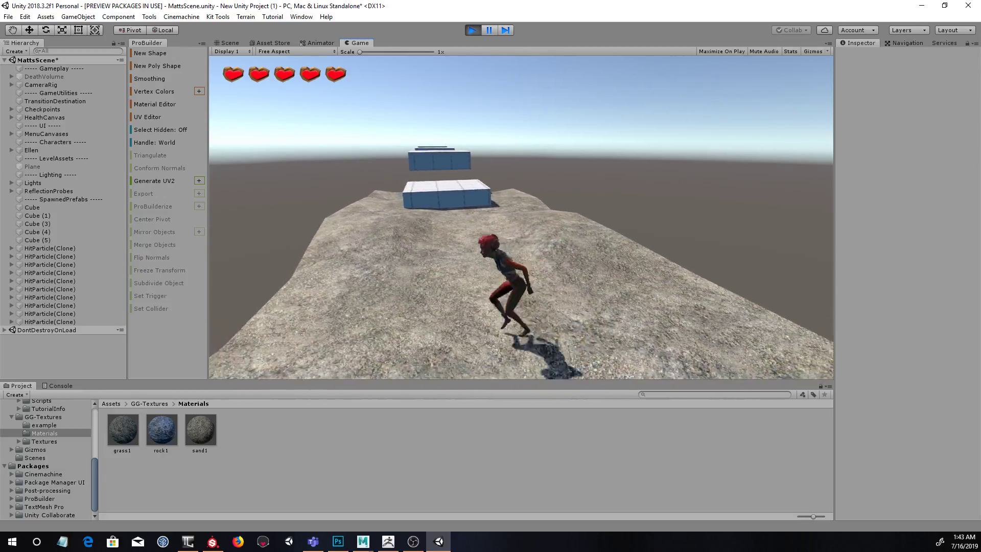
key("w")
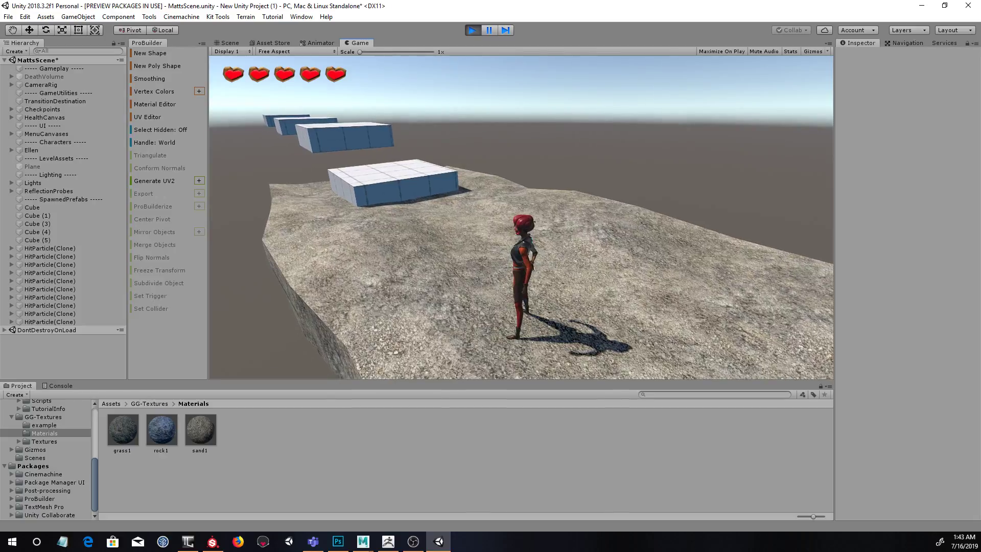
key("Escape")
left_click(473, 32)
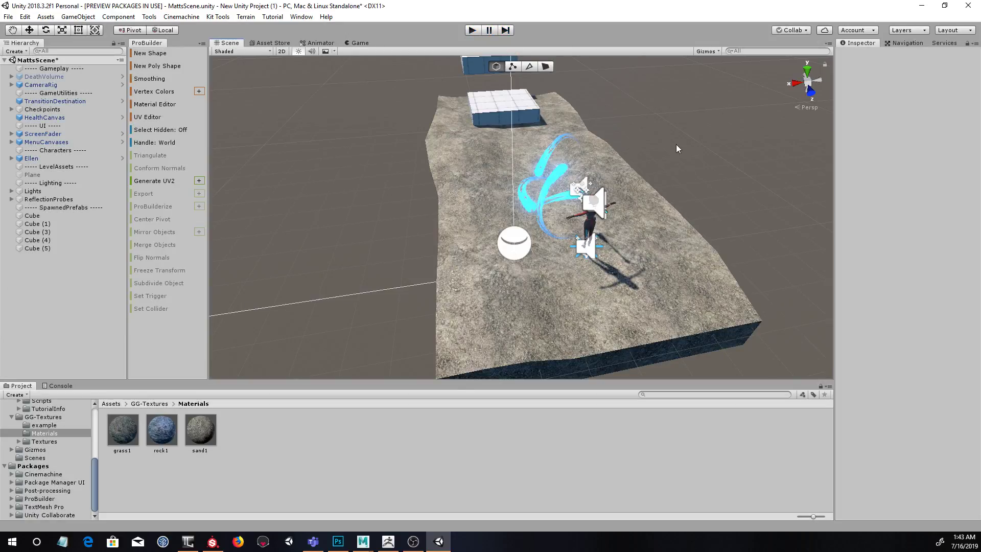
Step: Duplicate the sculpted starting platform and move the copy along Z to -39.44, by the farthest floating platforms
left_click_drag(676, 144, 608, 247, "alt")
middle_click_drag(608, 247, 551, 263, "alt")
left_click(528, 234)
left_click_drag(547, 242, 595, 269, "alt")
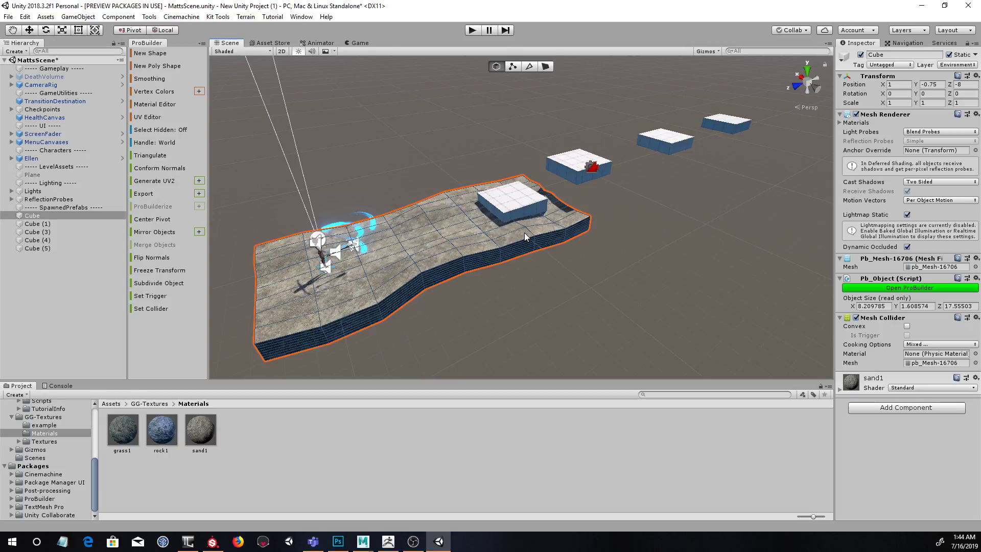
key("ctrl+d")
left_click_drag(419, 234, 900, 141)
middle_click_drag(638, 194, 554, 230, "alt")
left_click_drag(658, 256, 595, 234, "alt")
left_click_drag(633, 199, 645, 278)
left_click(458, 292)
Step: Examine the platform route from the starting platform across the floating cubes to the duplicated platform
left_click_drag(457, 292, 604, 280, "alt")
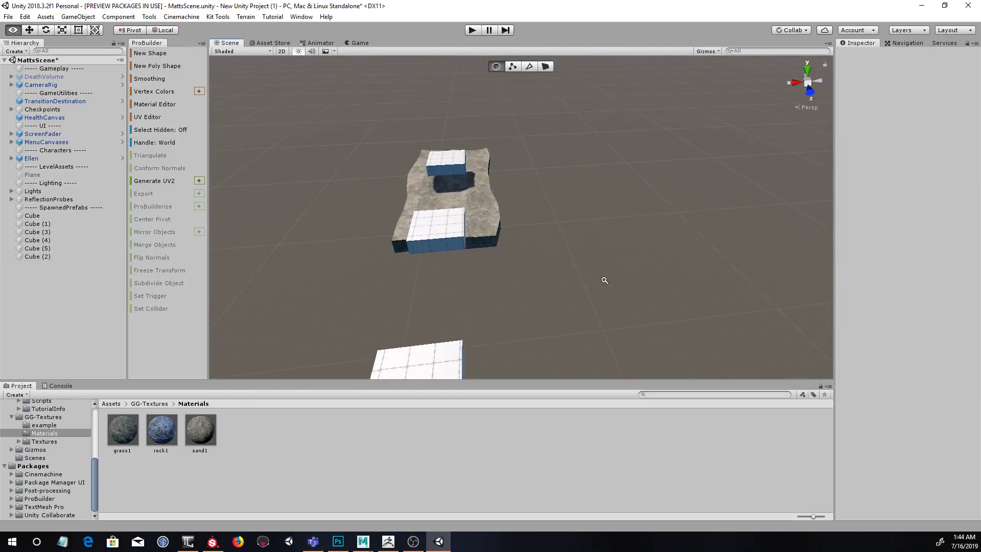
right_click_drag(604, 280, 541, 245, "alt")
left_click_drag(542, 245, 426, 251, "alt")
left_click(661, 176)
left_click_drag(649, 281, 609, 267, "alt")
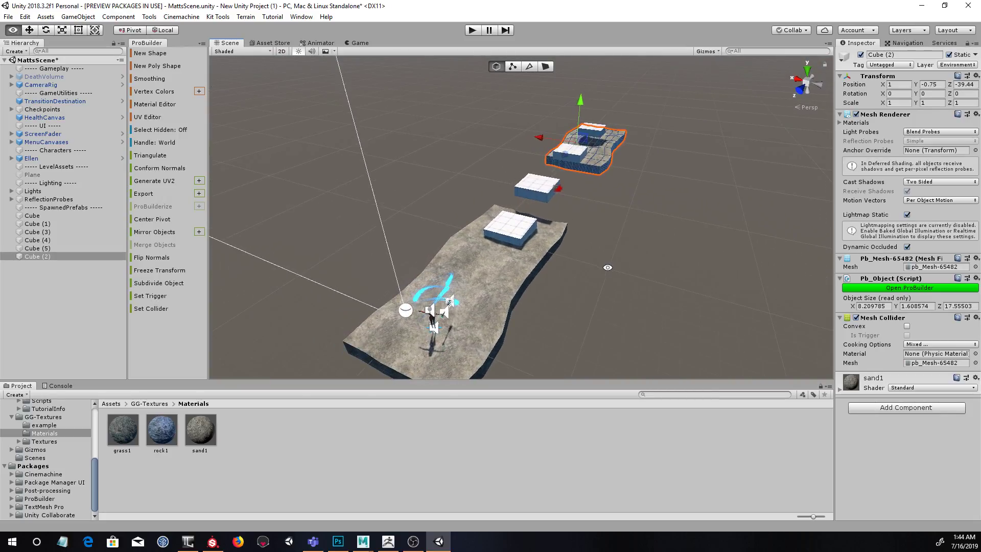
left_click(508, 226)
left_click(538, 185)
left_click(575, 151)
left_click(600, 131)
left_click_drag(619, 217, 607, 162, "alt")
scroll(653, 208, "up", 4)
left_click(728, 205)
left_click(522, 279)
left_click_drag(522, 279, 584, 232, "alt")
left_click_drag(700, 307, 583, 300, "alt")
scroll(606, 278, "down", 3)
left_click_drag(639, 221, 594, 223, "alt")
left_click_drag(592, 183, 586, 192, "alt")
left_click(642, 192)
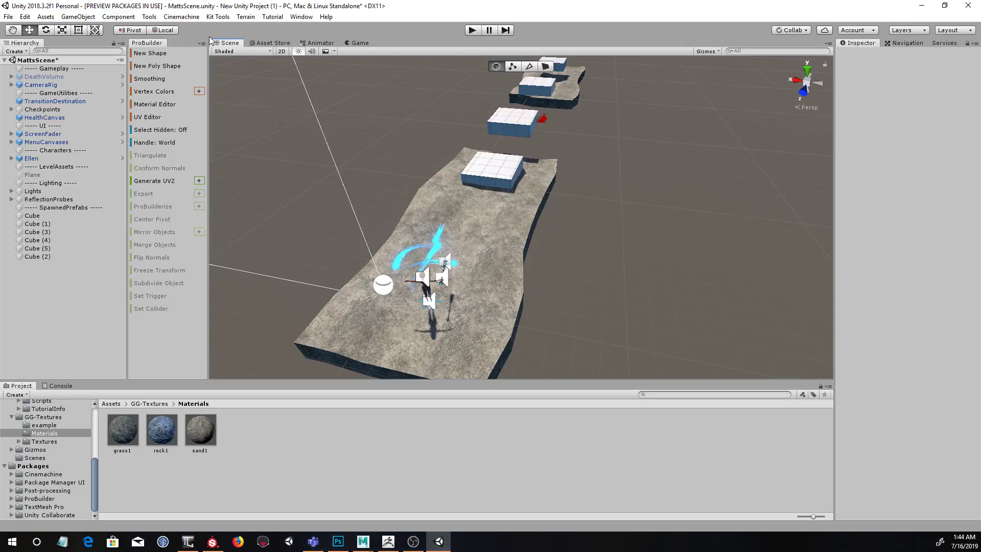
Step: Create a new 3D Terrain object in the scene
scroll(547, 237, "down", 3)
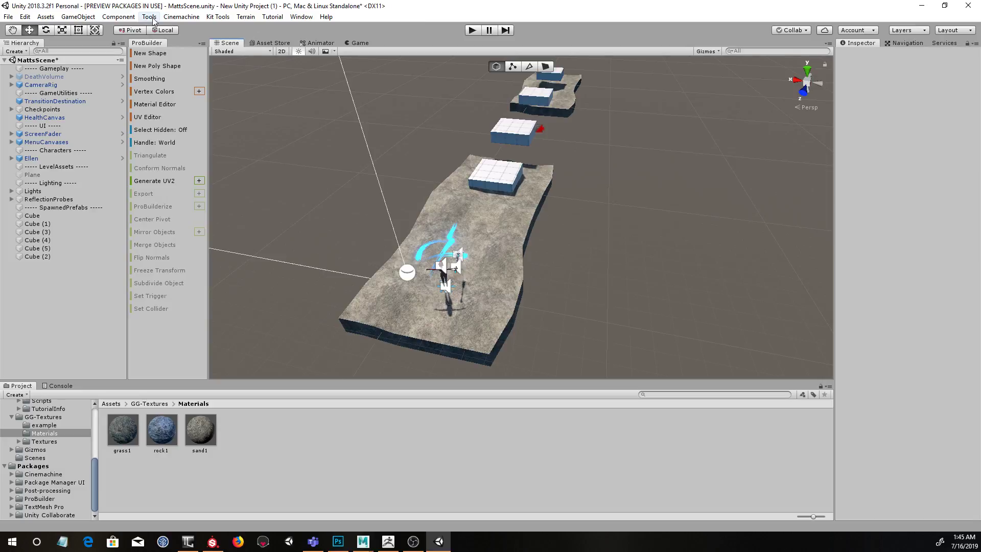
left_click(150, 17)
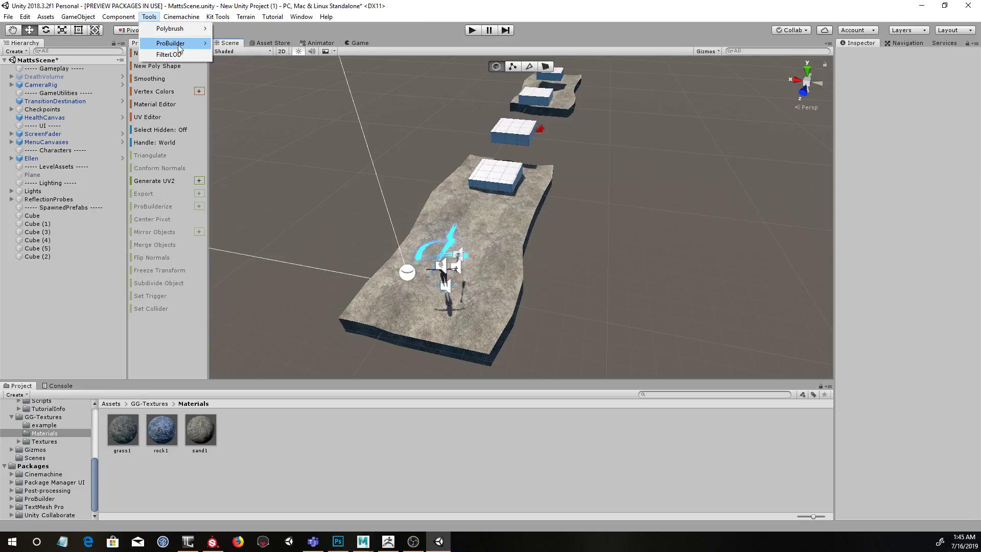
left_click(123, 18)
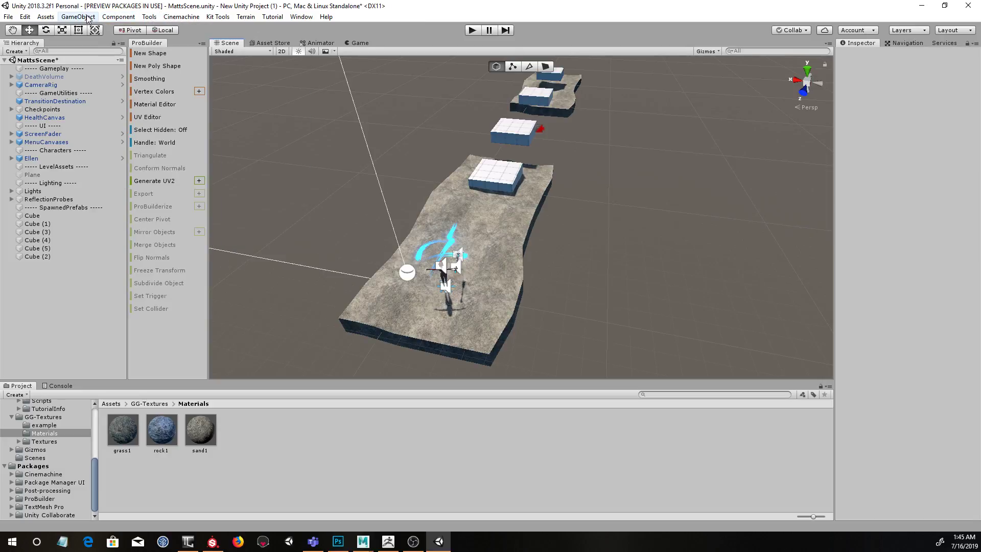
left_click(78, 17)
mouse_move(106, 53)
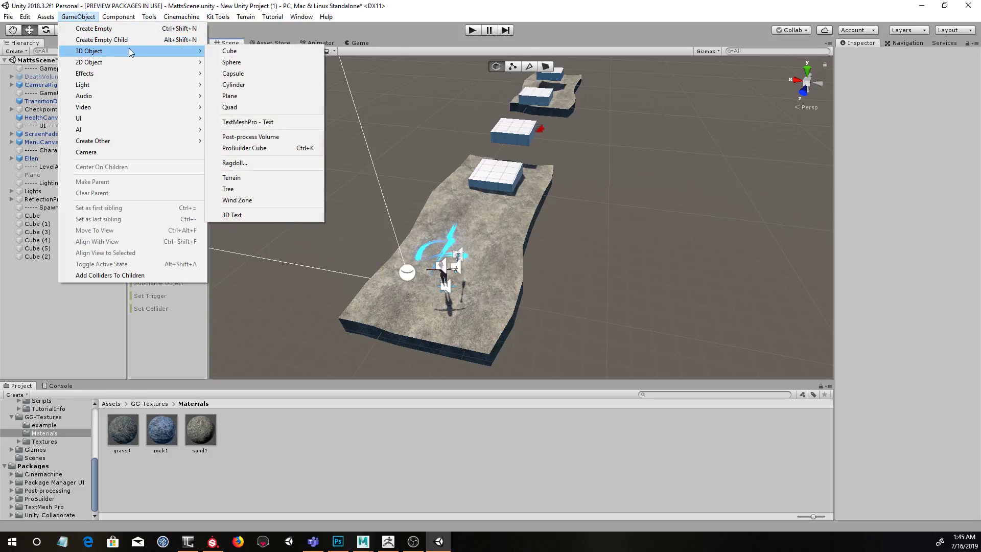
left_click(240, 176)
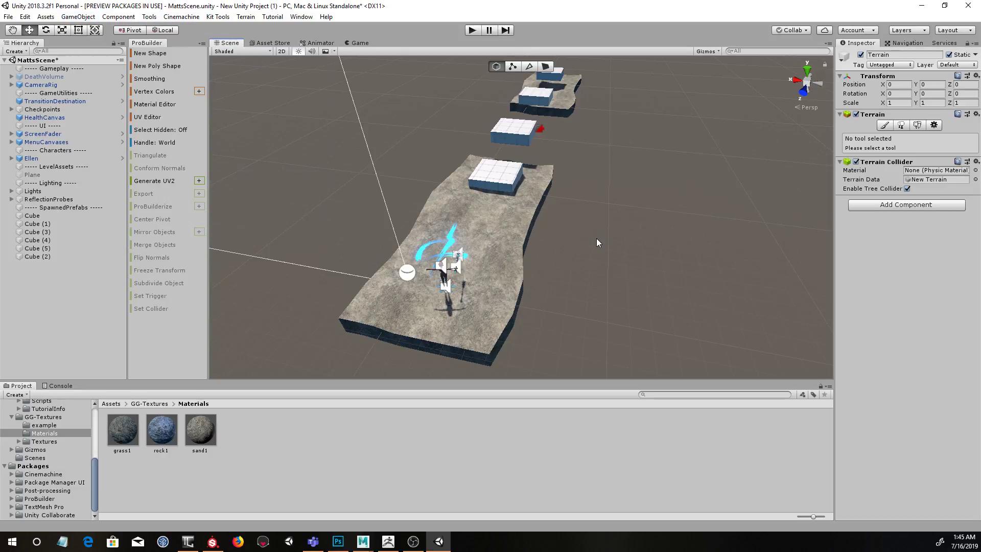
scroll(596, 238, "down", 5)
scroll(596, 238, "down", 8)
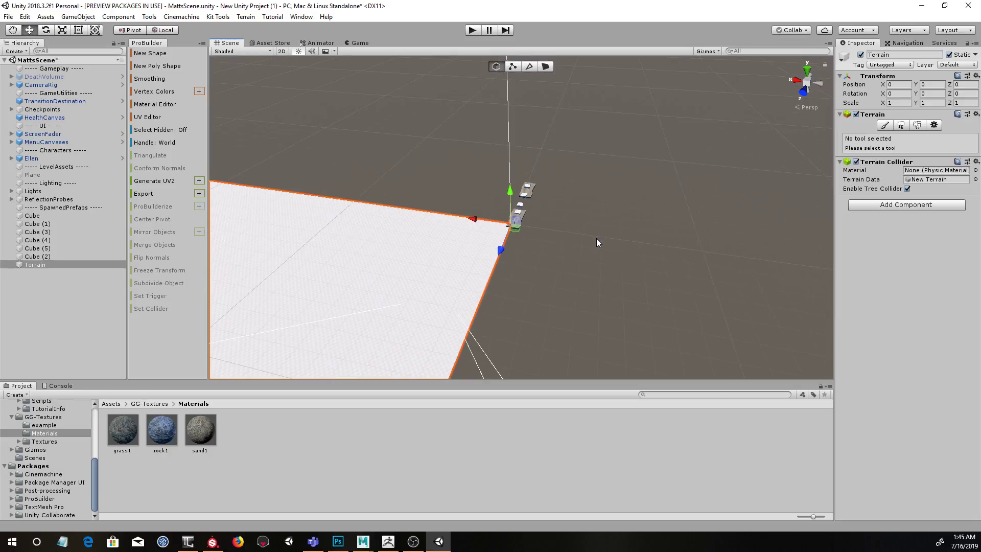
Step: Move the terrain to X -230 and Z -293 so the platforms sit near its middle
left_click_drag(510, 242, 551, 222)
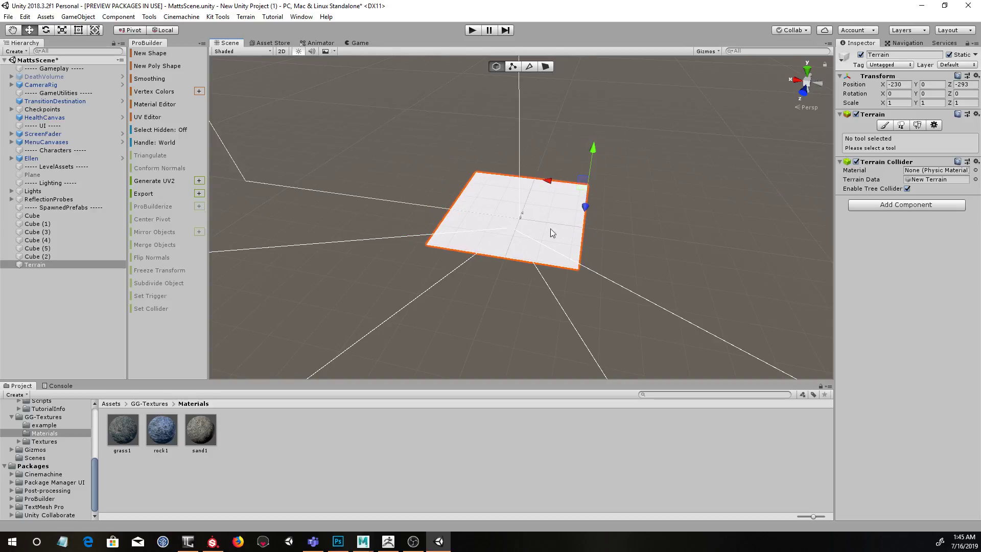
scroll(551, 234, "up", 10)
scroll(560, 232, "up", 12)
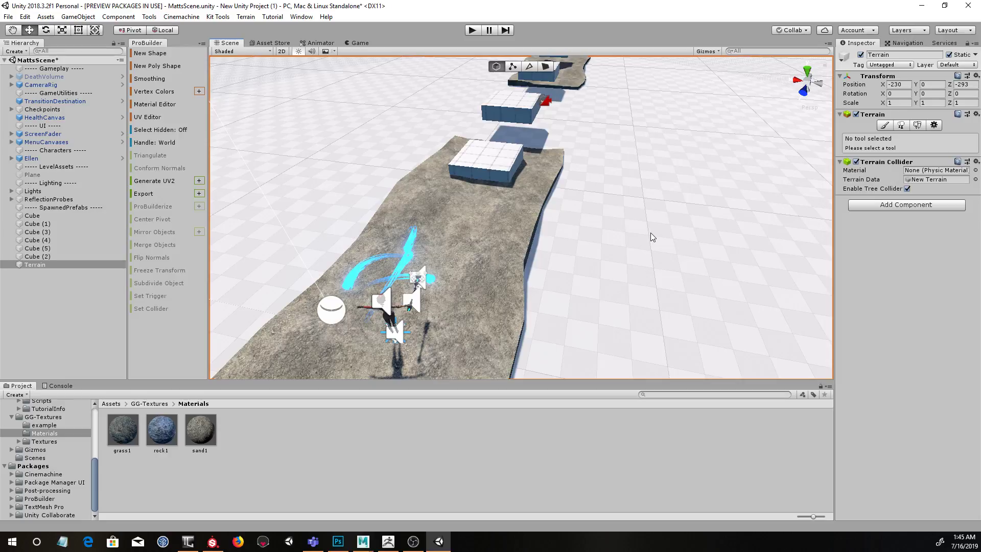
scroll(651, 233, "down", 5)
left_click_drag(641, 241, 691, 231, "alt")
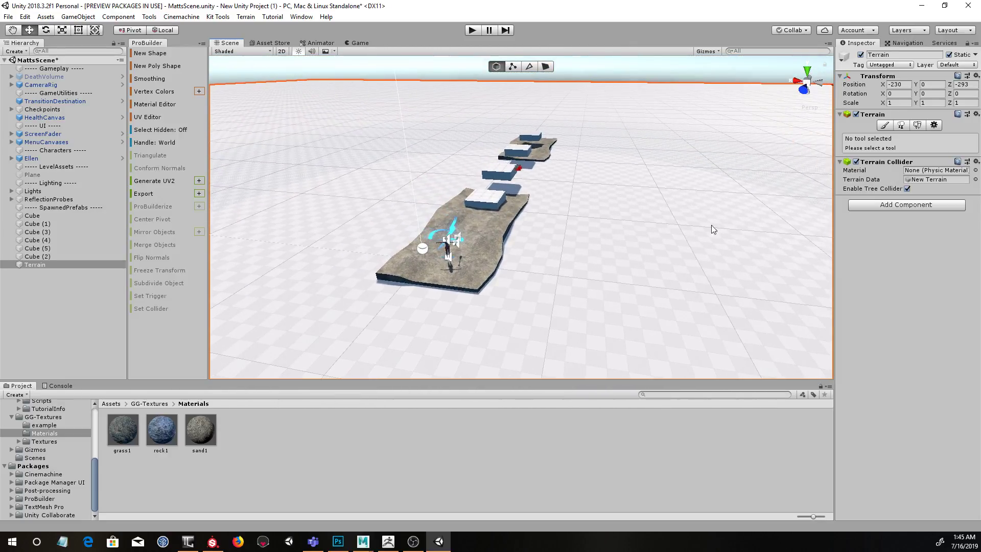
left_click_drag(807, 176, 613, 222, "alt")
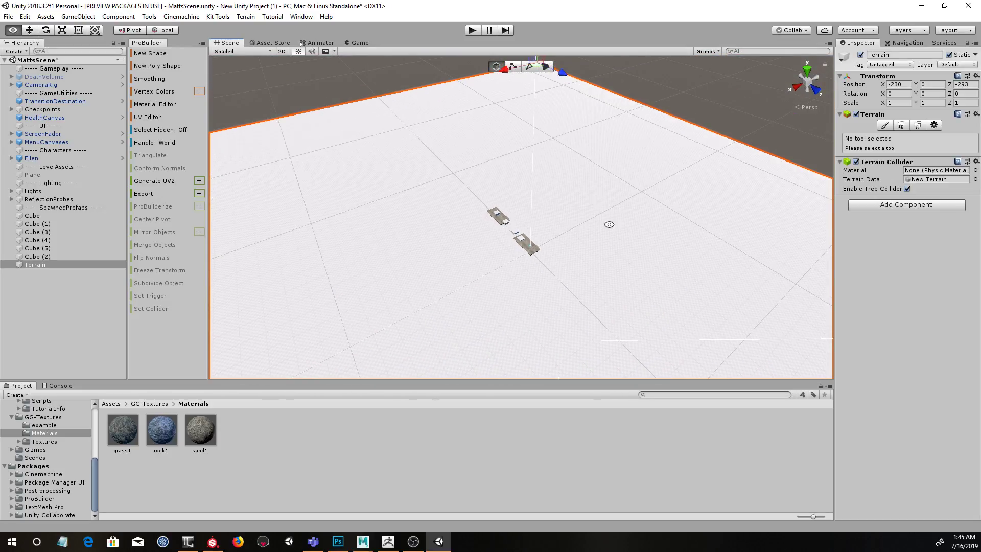
left_click_drag(545, 226, 684, 178, "alt")
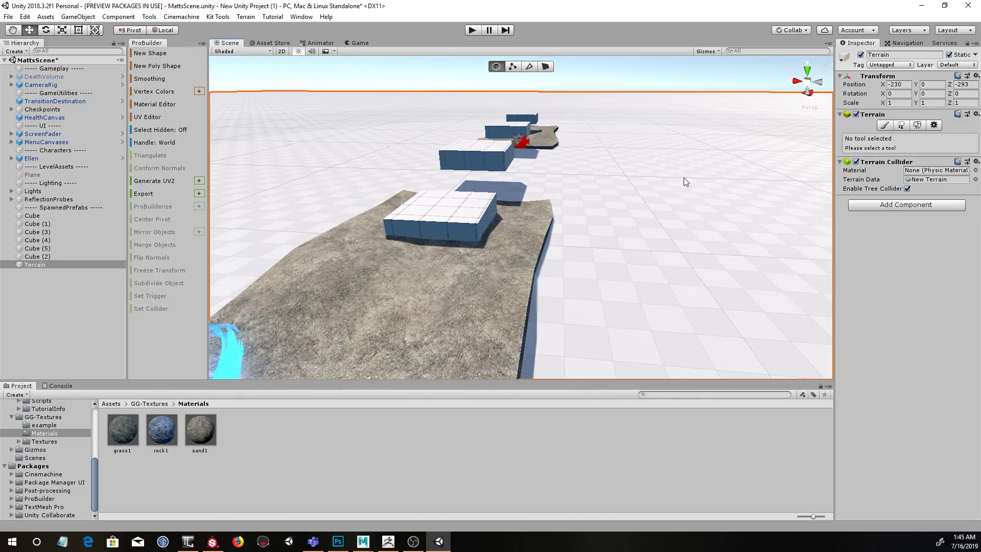
Step: Set the terrain's width and length to 100 in its mesh resolution settings
left_click(935, 126)
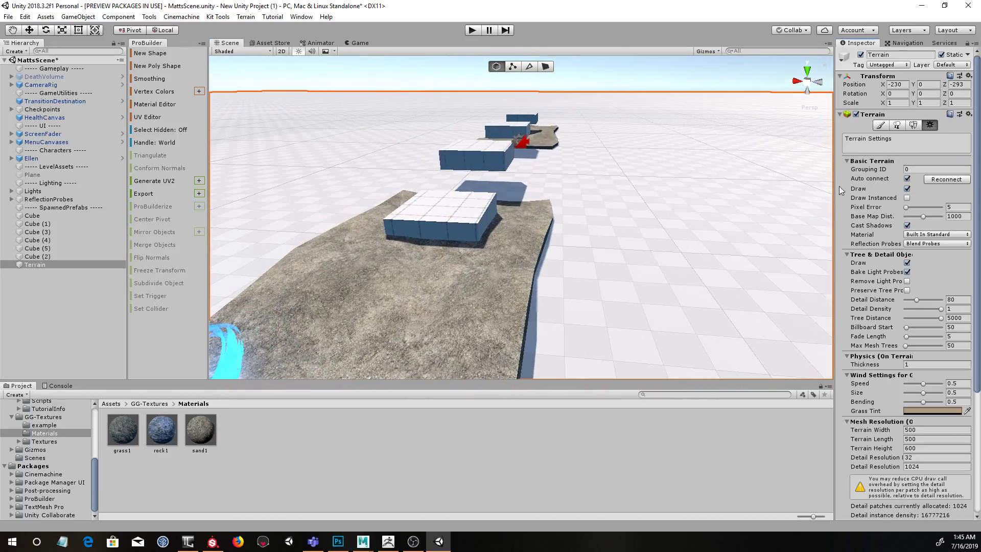
scroll(942, 317, "down", 3)
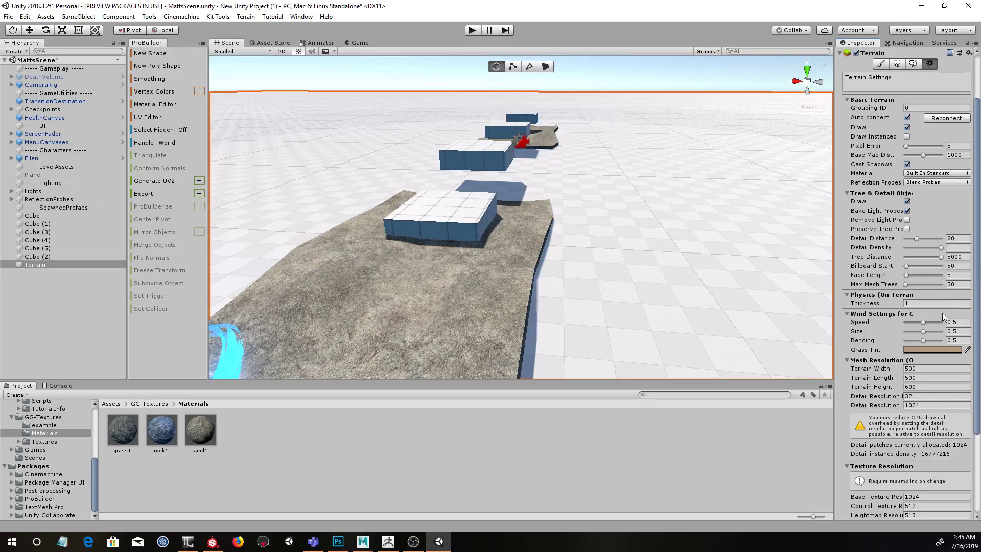
key("Tab")
key("Tab")
left_click(923, 369)
left_click(923, 379)
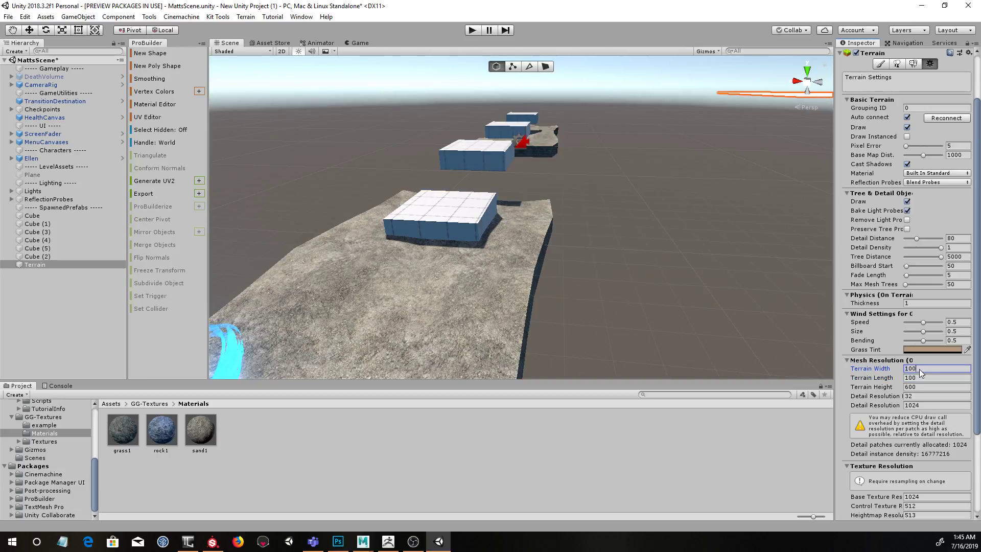
scroll(633, 145, "down", 12)
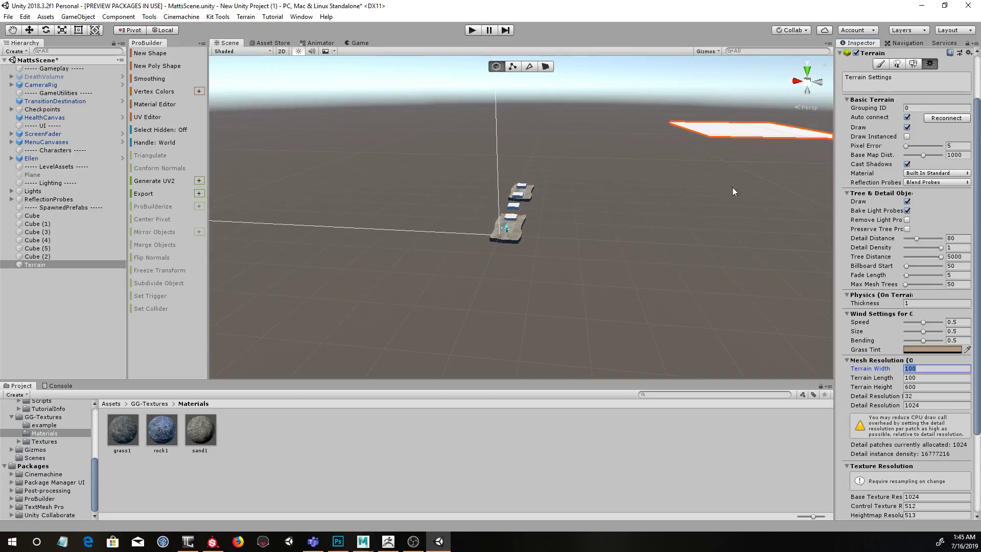
middle_click_drag(761, 214, 725, 223, "alt")
left_click_drag(725, 224, 715, 153, "alt")
left_click(716, 153)
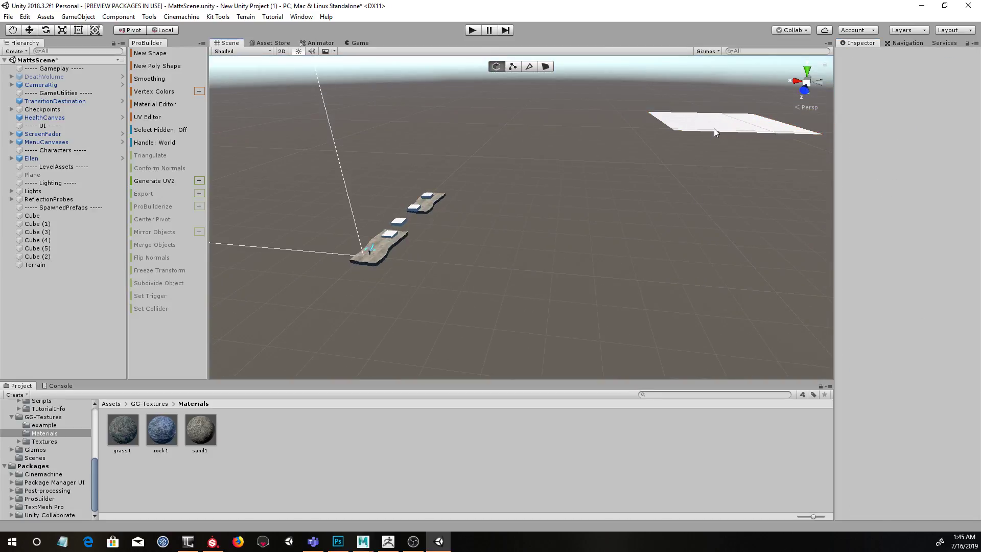
Step: Move the terrain to about X -53.1 and Z -89.6 so that it lies beneath the whole platform route
left_click(714, 132)
left_click(30, 30)
left_click_drag(696, 117, 558, 212)
left_click_drag(386, 240, 565, 191, "alt")
left_click_drag(495, 141, 475, 127)
left_click(414, 146)
mouse_move(608, 179)
left_mouse_down("alt")
mouse_move(585, 191)
mouse_move(413, 195)
left_mouse_up("alt")
left_click(506, 201)
left_click_drag(511, 201, 525, 200, "alt")
left_click_drag(552, 120, 549, 208)
right_click_drag(612, 225, 586, 260, "alt")
left_click_drag(584, 150, 578, 209, "alt")
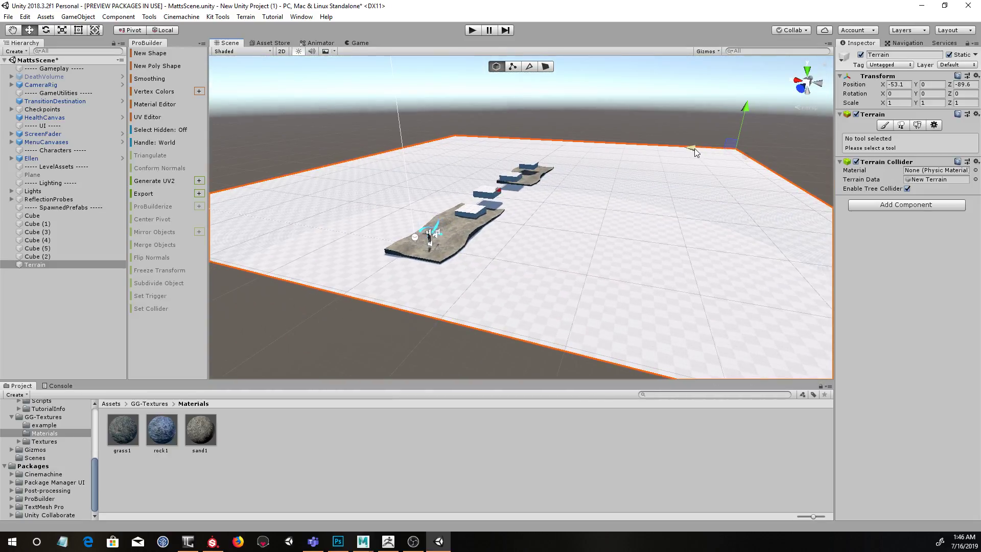
Step: Lower the terrain to Y -5 so the platforms float above its surface
left_click_drag(744, 110, 740, 126)
left_click_drag(480, 201, 422, 273, "alt")
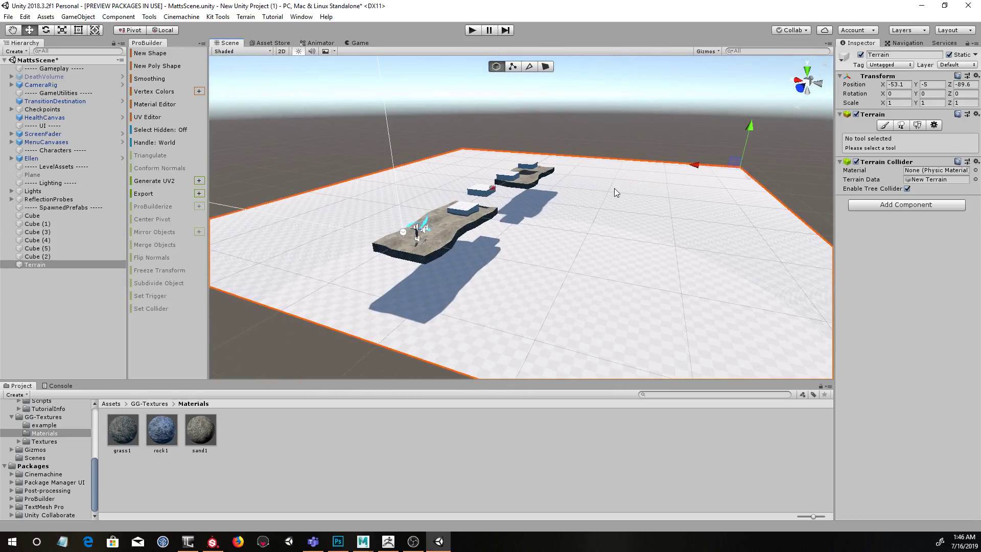
left_click_drag(614, 188, 556, 235, "alt")
right_click_drag(557, 235, 529, 340, "alt")
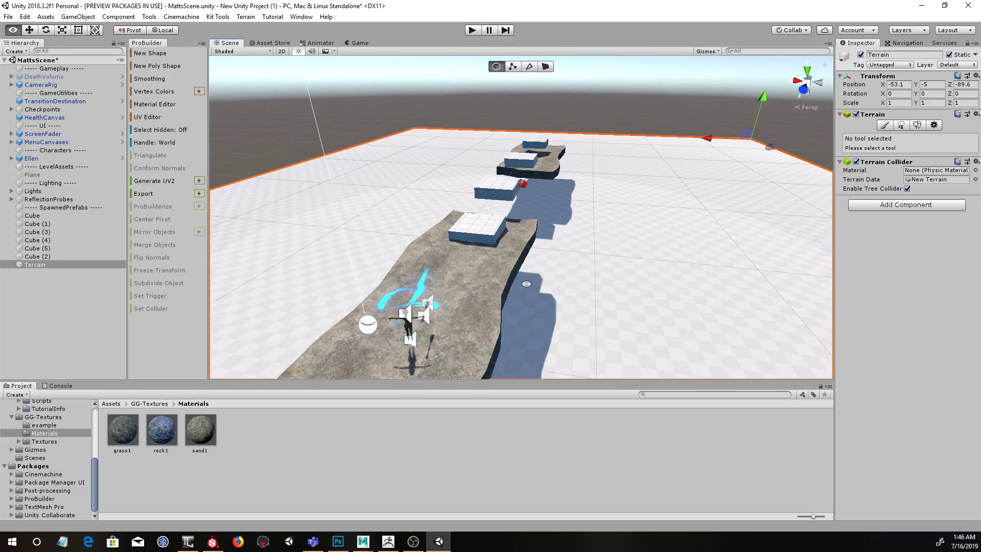
middle_click_drag(529, 340, 529, 233, "alt")
left_click_drag(480, 202, 564, 258, "alt")
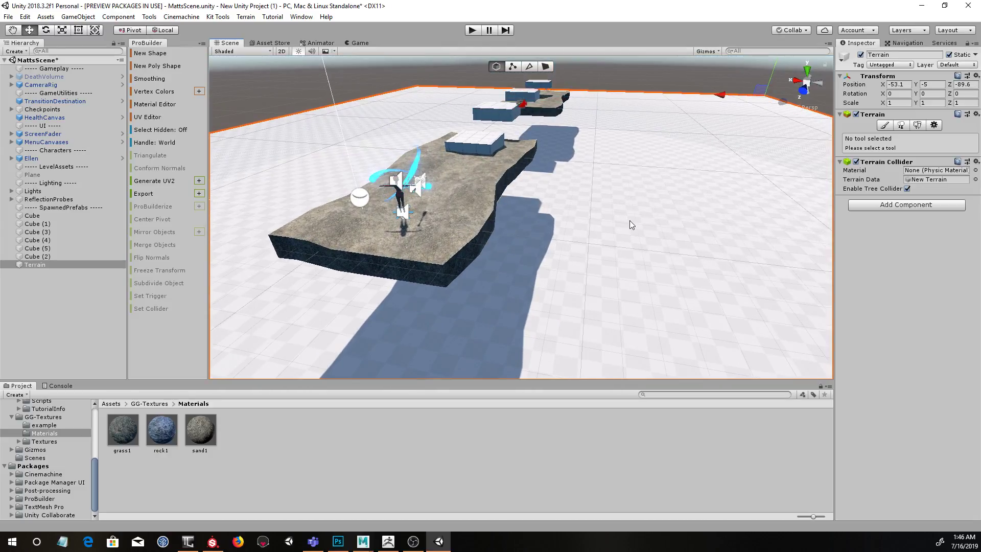
left_click_drag(641, 203, 660, 227, "alt")
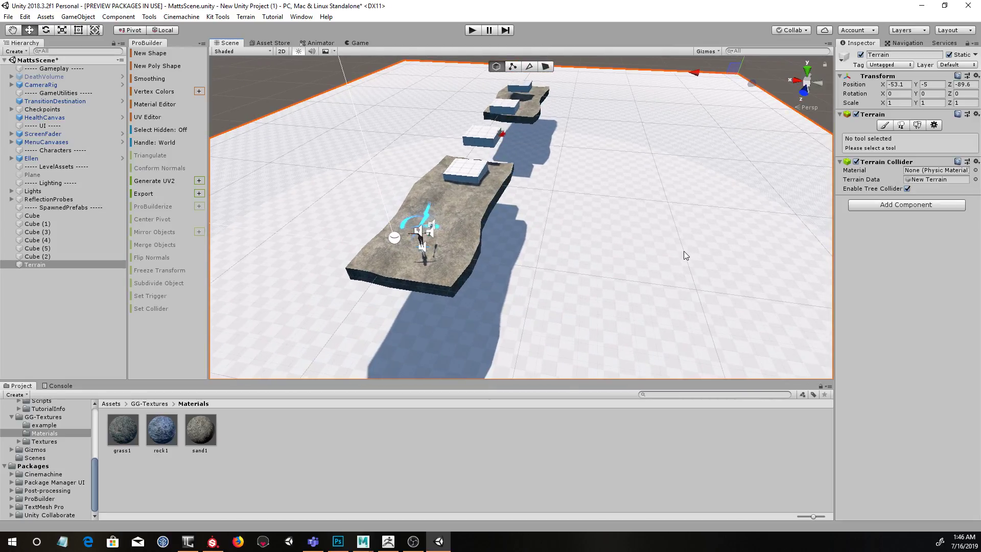
Step: Raise a broad hill beside the starting platform using Raise or Lower Terrain with a brush size of 34
left_click(885, 125)
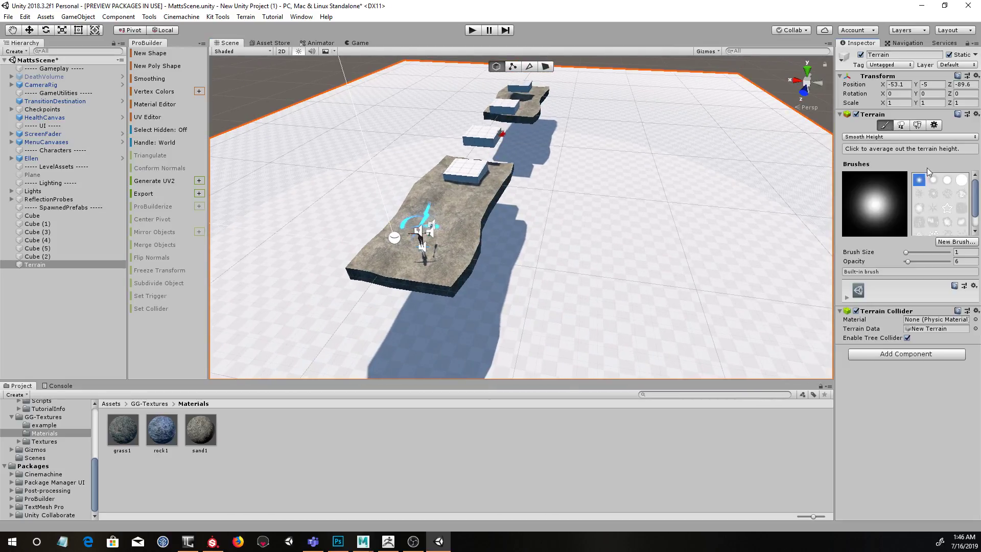
left_click(878, 137)
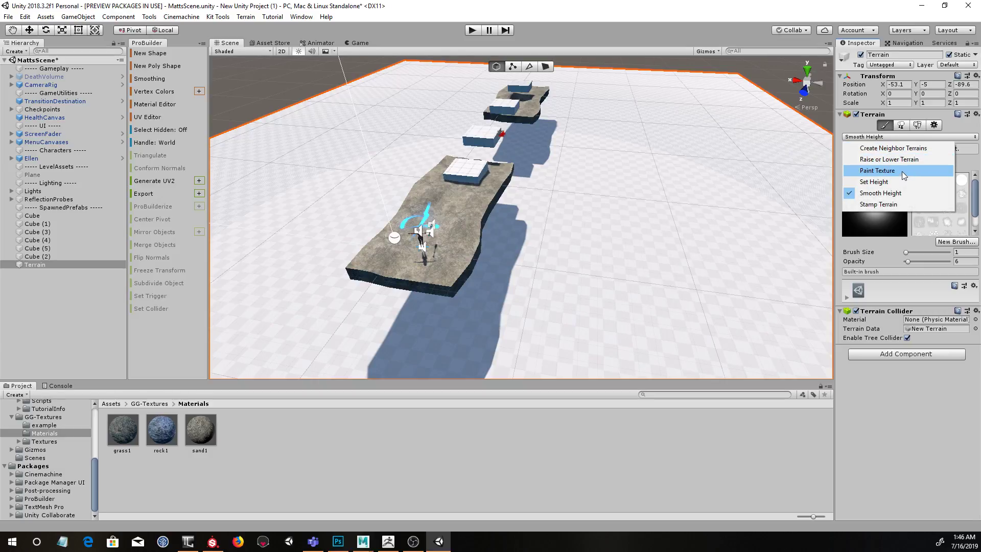
left_click(905, 194)
left_click(900, 136)
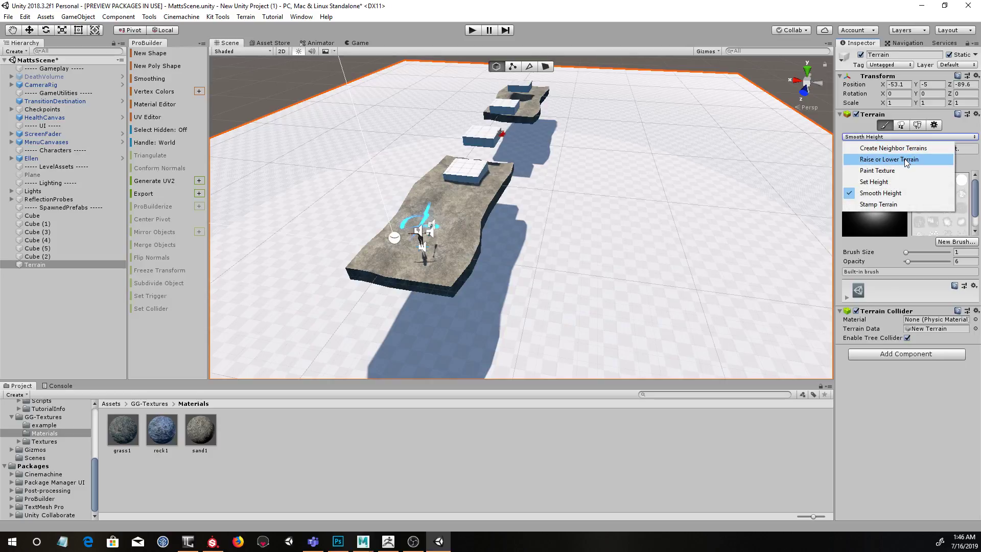
left_click(906, 160)
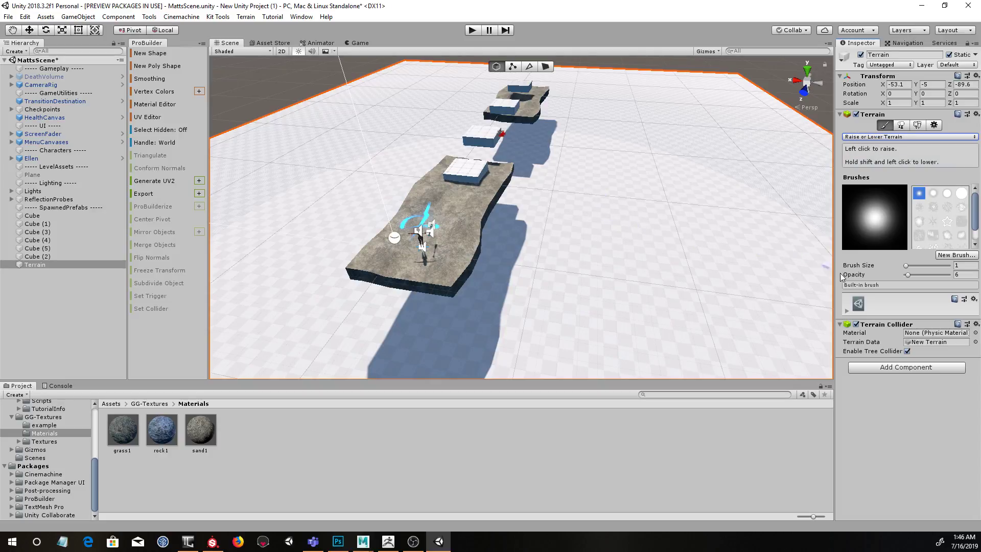
left_click(935, 265)
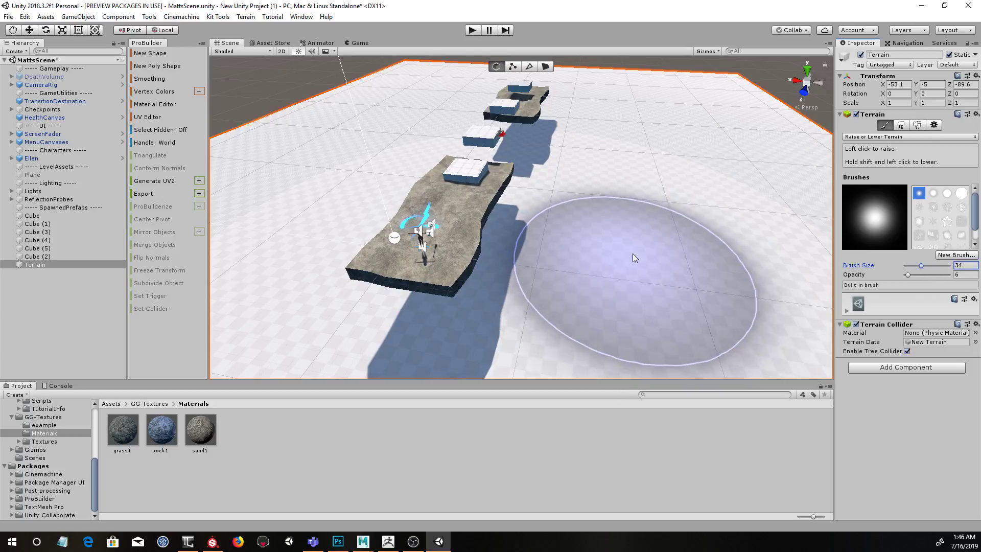
left_click_drag(701, 199, 730, 190, "alt")
mouse_move(680, 208)
left_mouse_down()
mouse_move(664, 165)
mouse_move(627, 157)
mouse_move(627, 192)
mouse_move(592, 216)
mouse_move(595, 242)
left_mouse_up()
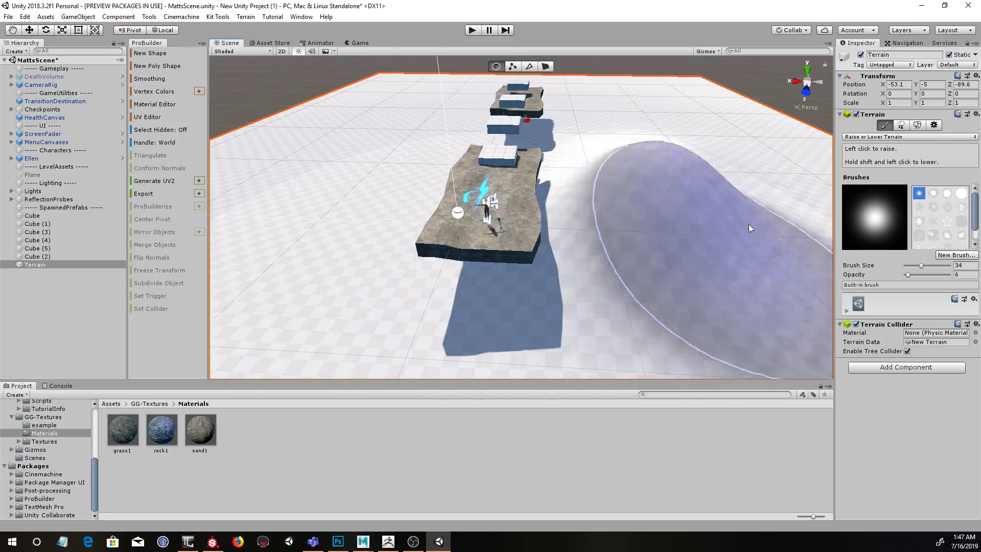
Step: Reduce the brush size to 13 and raise ridges along both sides of the starting platform
left_click_drag(921, 266, 910, 266)
mouse_move(551, 241)
left_mouse_down()
mouse_move(553, 277)
mouse_move(531, 306)
mouse_move(478, 318)
mouse_move(508, 351)
mouse_move(602, 290)
mouse_move(645, 305)
left_mouse_up()
left_click_drag(579, 294, 549, 236)
mouse_move(519, 190)
left_mouse_down()
mouse_move(596, 258)
mouse_move(514, 288)
mouse_move(558, 290)
mouse_move(540, 274)
mouse_move(520, 276)
mouse_move(536, 268)
mouse_move(513, 219)
mouse_move(537, 275)
left_mouse_up()
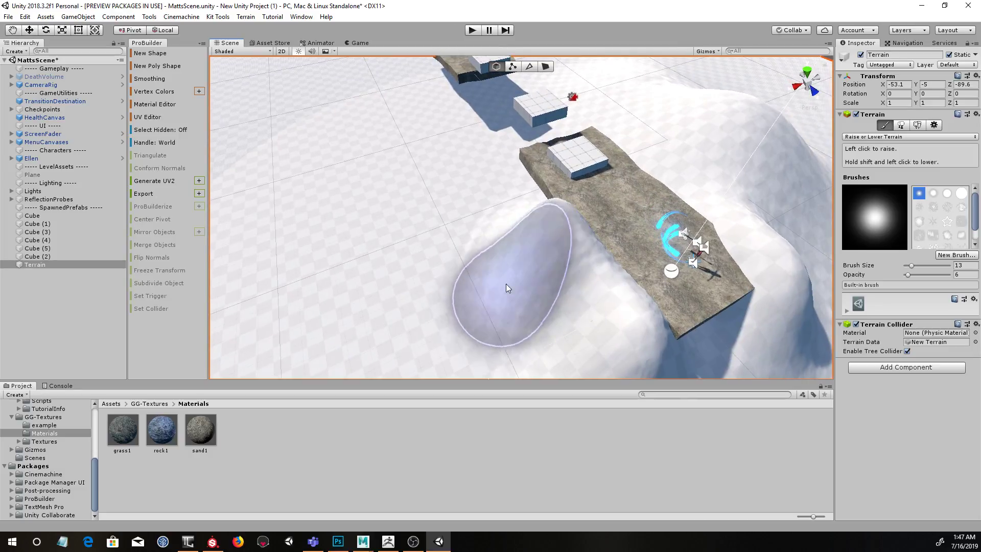
left_click_drag(472, 287, 642, 310, "alt")
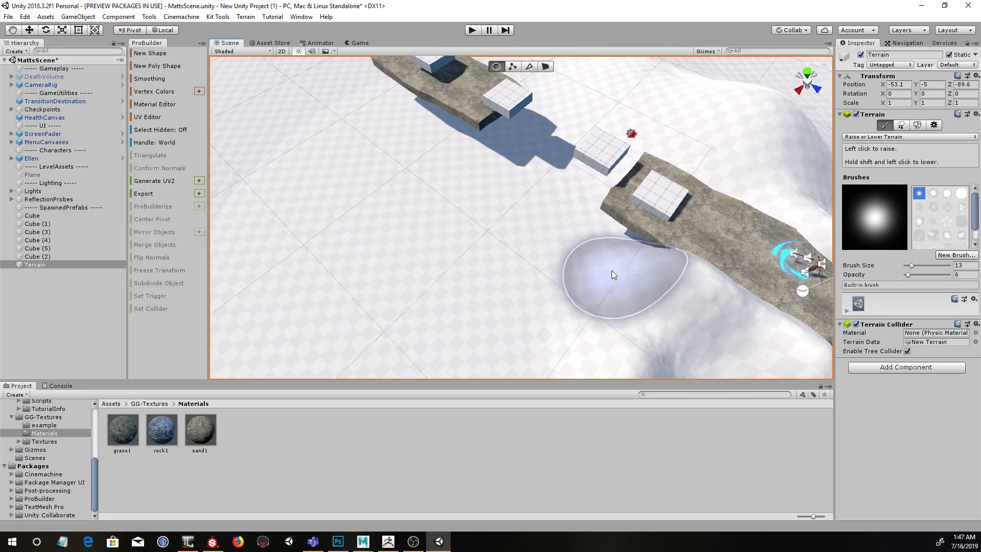
mouse_move(613, 234)
left_mouse_down()
mouse_move(596, 216)
mouse_move(658, 256)
mouse_move(657, 301)
mouse_move(574, 284)
mouse_move(584, 243)
mouse_move(565, 269)
mouse_move(578, 285)
mouse_move(568, 228)
mouse_move(591, 192)
mouse_move(624, 208)
mouse_move(638, 264)
mouse_move(606, 254)
left_mouse_up()
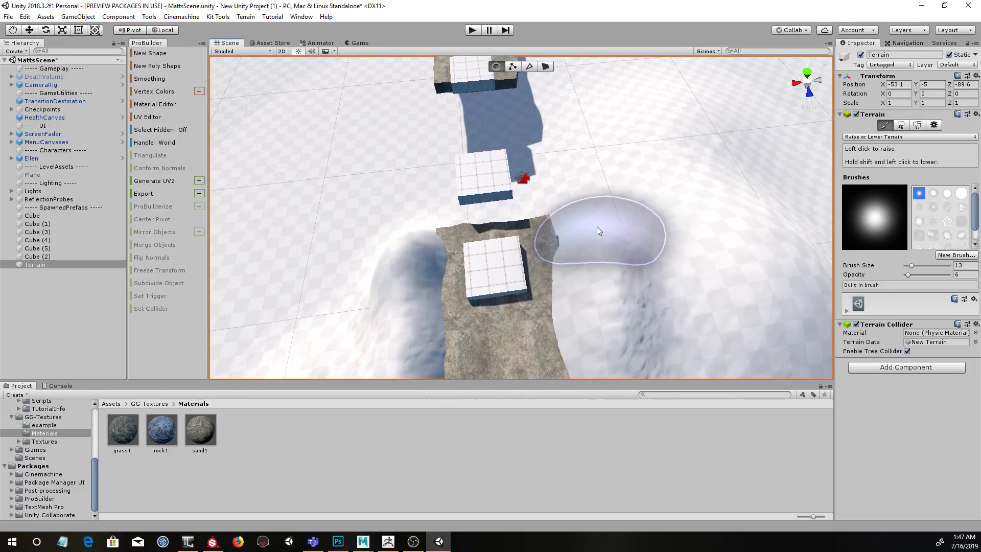
mouse_move(587, 213)
left_mouse_down()
mouse_move(580, 200)
mouse_move(594, 245)
mouse_move(649, 230)
mouse_move(662, 248)
left_mouse_up()
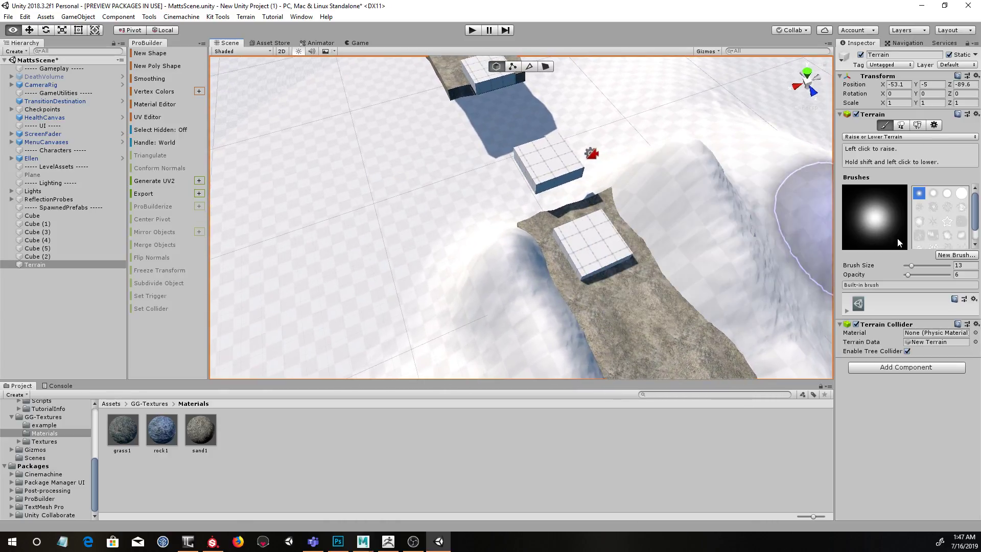
Step: Smooth the hill beside the starting platform using Smooth Height with brush opacity 35
left_click(877, 136)
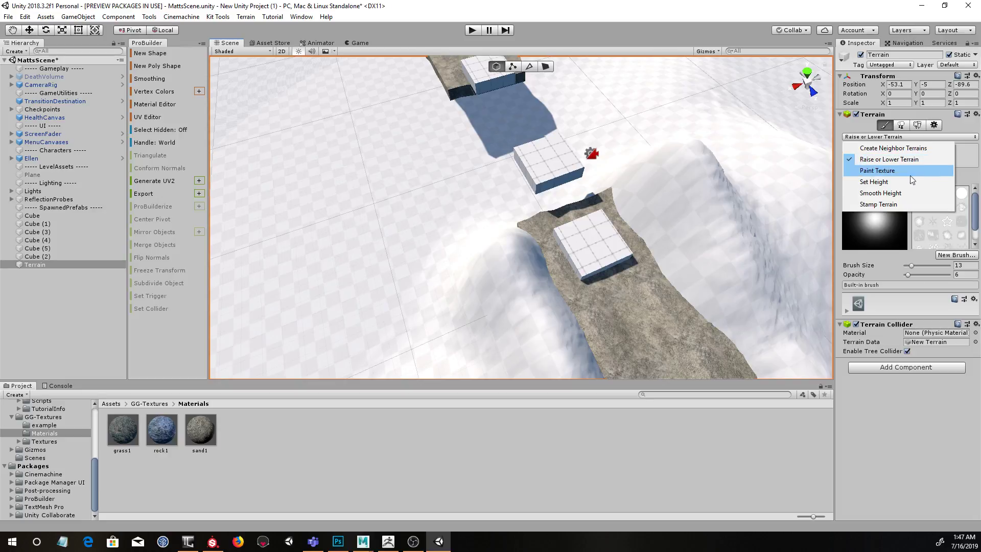
left_click(896, 193)
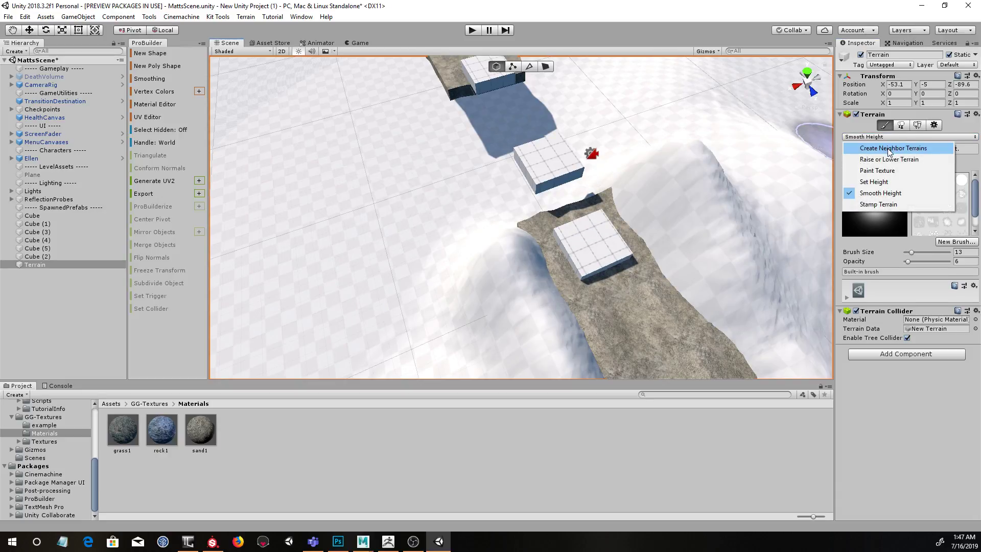
left_click(910, 259)
left_click(920, 260)
mouse_move(698, 211)
left_mouse_down()
mouse_move(685, 170)
mouse_move(705, 188)
left_mouse_up()
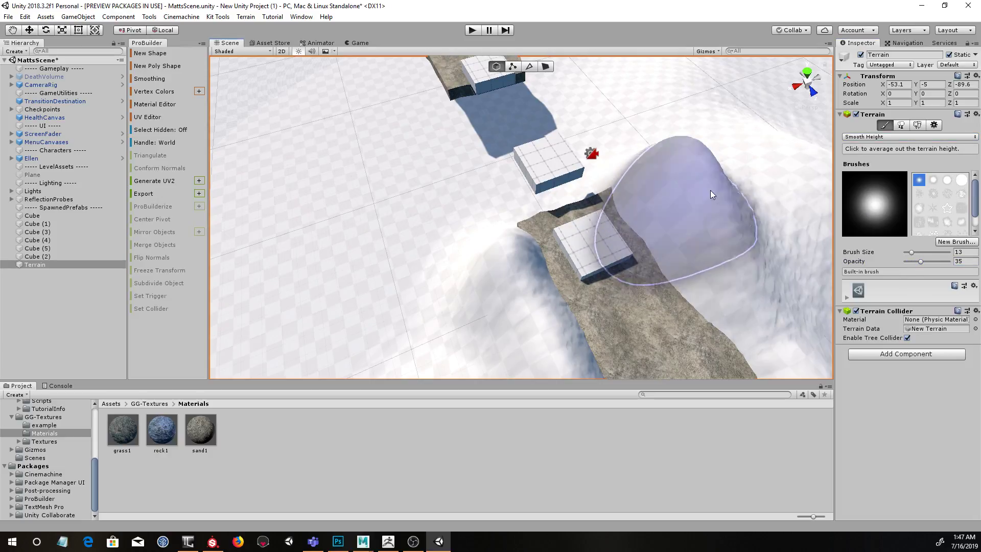
Step: Return to Raise or Lower Terrain and build steeper hills around the starting platform, undoing the unwanted stroke
left_click(878, 137)
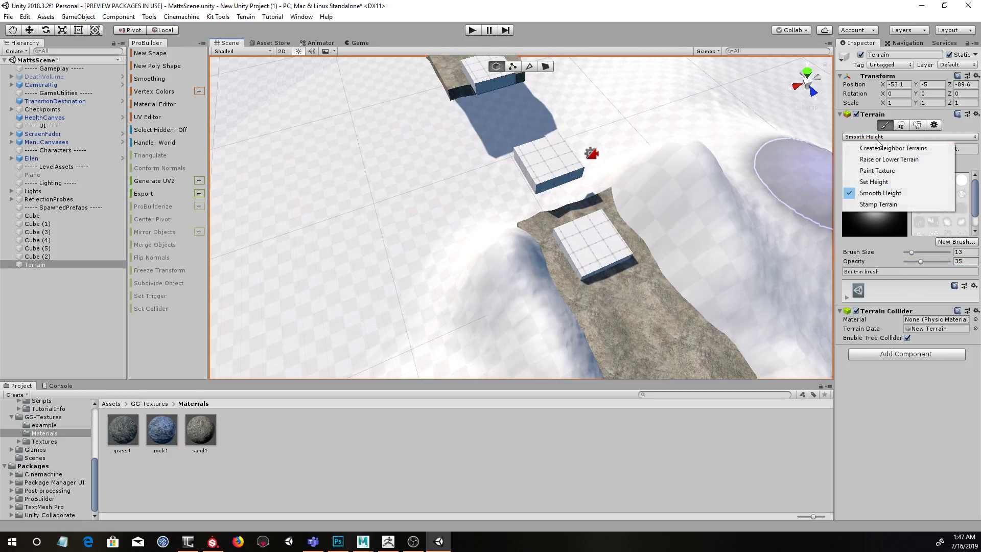
left_click(900, 159)
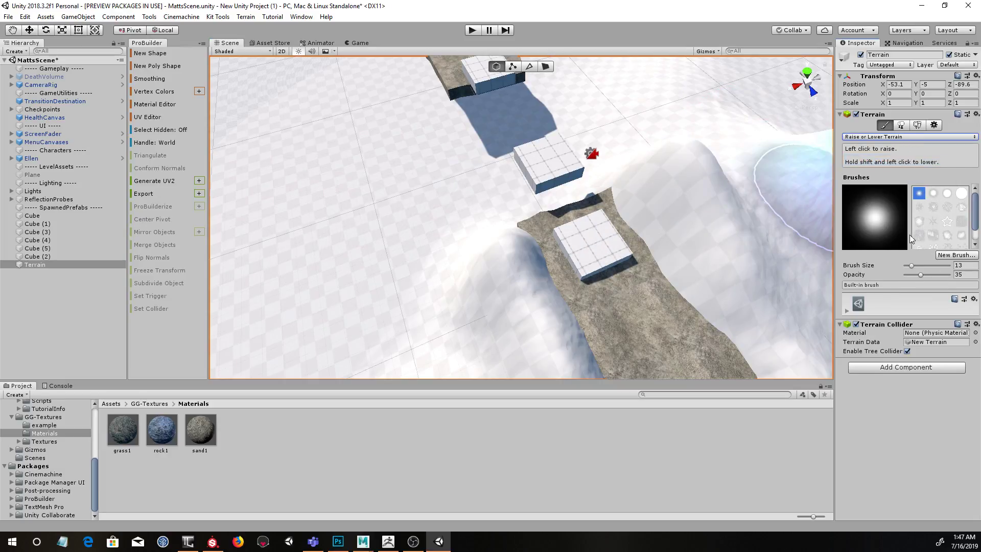
mouse_move(830, 265)
left_mouse_down()
mouse_move(756, 231)
mouse_move(748, 195)
mouse_move(718, 202)
mouse_move(716, 191)
mouse_move(740, 179)
mouse_move(717, 198)
mouse_move(673, 178)
mouse_move(728, 167)
mouse_move(677, 157)
left_mouse_up()
key("ctrl+z")
mouse_move(750, 231)
left_mouse_down("alt")
mouse_move(694, 206)
mouse_move(652, 212)
mouse_move(560, 189)
mouse_move(684, 207)
mouse_move(707, 180)
mouse_move(665, 180)
left_mouse_up("alt")
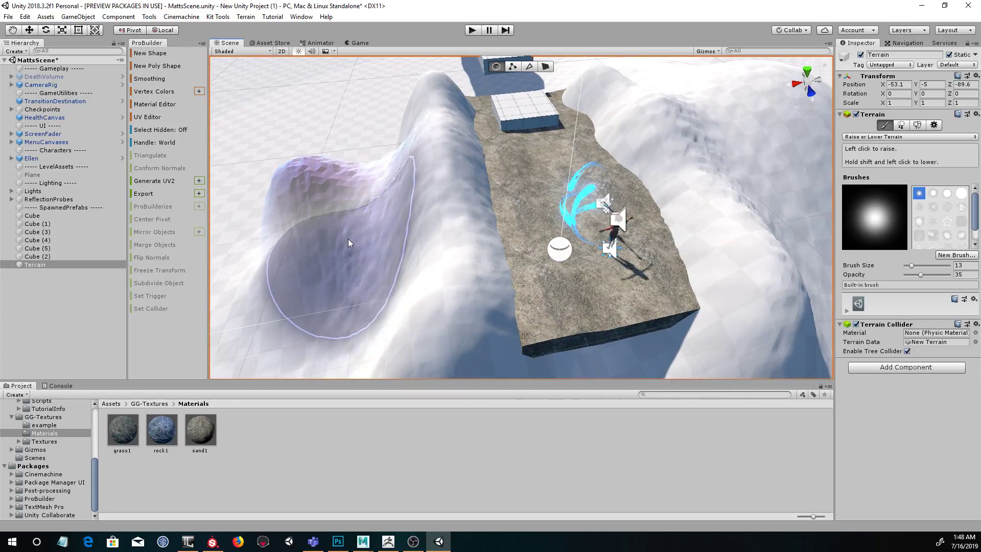
left_click_drag(573, 220, 537, 214, "alt")
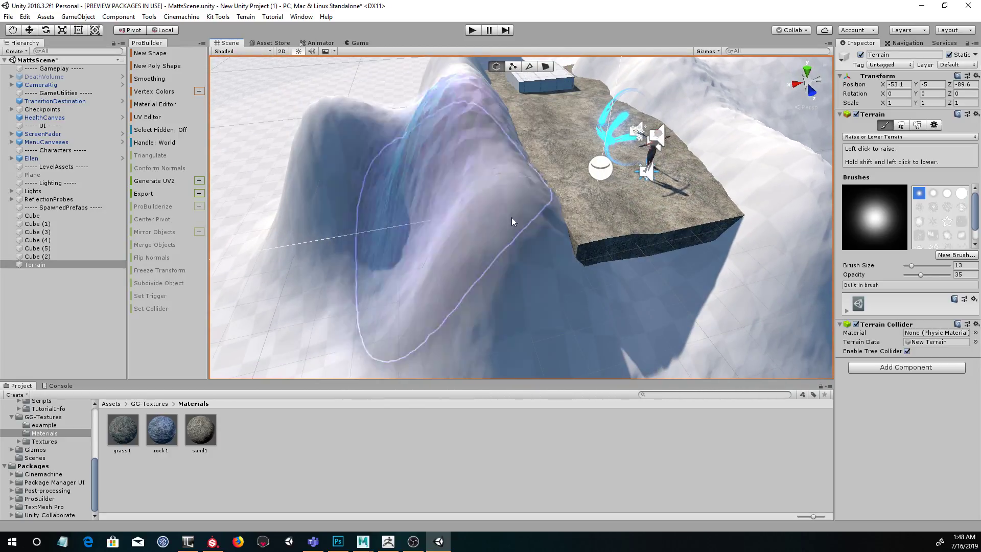
Step: Set the brush opacity to 19 and shape hills at the starting platform's end and beside the gap between the platforms
left_click_drag(920, 275, 913, 274)
mouse_move(416, 218)
left_mouse_down("alt")
mouse_move(337, 182)
mouse_move(536, 207)
mouse_move(475, 246)
mouse_move(427, 301)
left_mouse_up("alt")
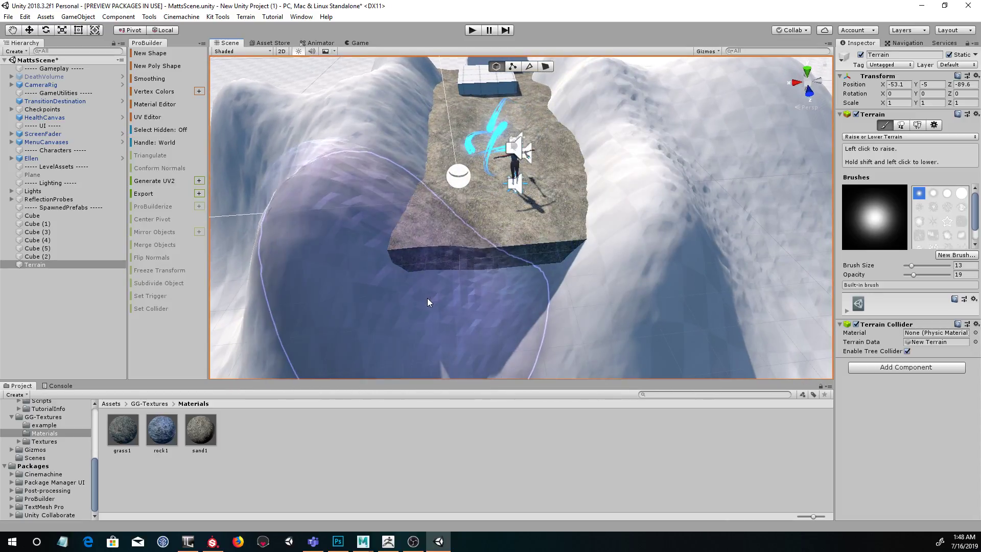
scroll(639, 252, "down", 6)
mouse_move(639, 251)
left_mouse_down("alt")
mouse_move(503, 286)
mouse_move(565, 280)
mouse_move(720, 295)
mouse_move(645, 262)
mouse_move(588, 253)
mouse_move(578, 256)
mouse_move(710, 286)
left_mouse_up("alt")
scroll(582, 257, "up", 4)
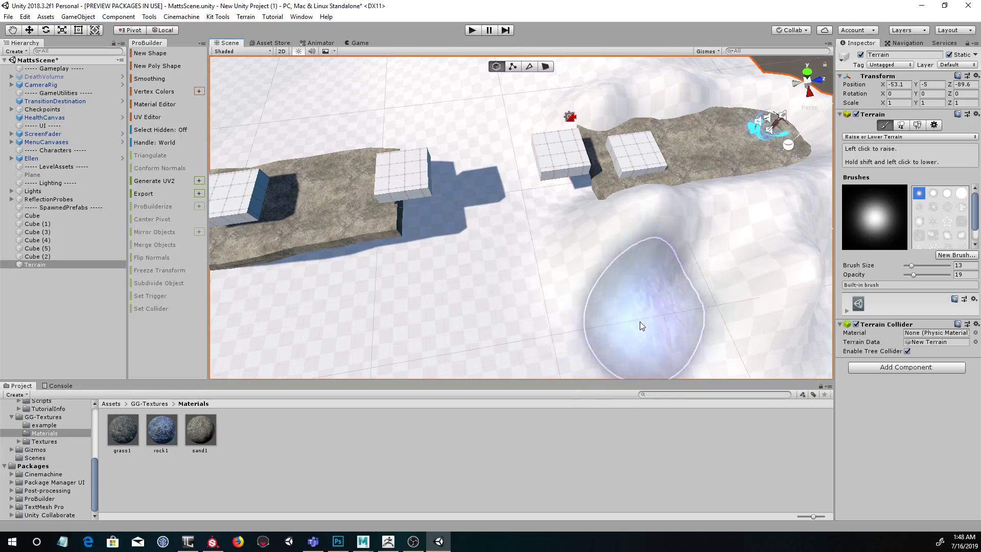
mouse_move(598, 335)
left_mouse_down("alt")
mouse_move(694, 301)
mouse_move(542, 193)
left_mouse_up("alt")
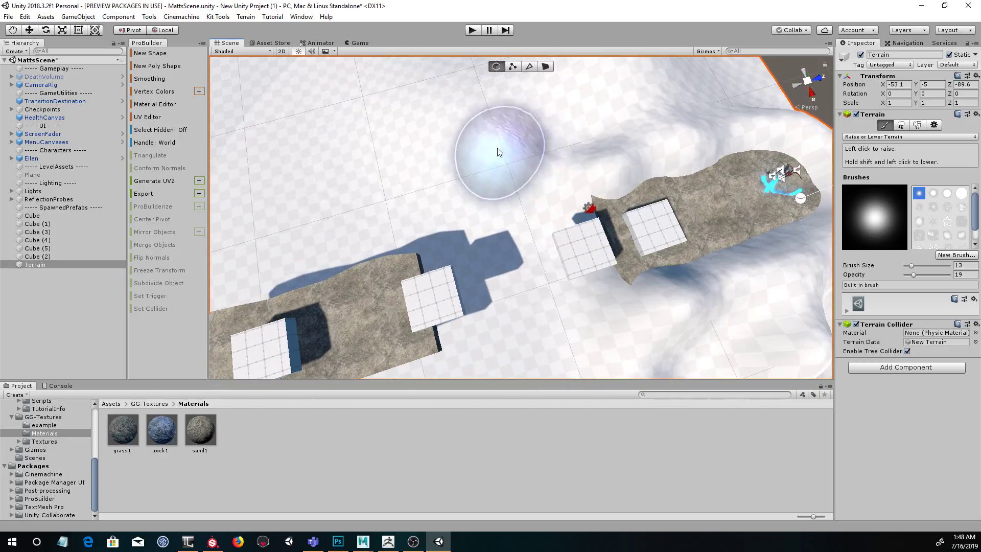
mouse_move(619, 215)
left_mouse_down("alt")
mouse_move(526, 152)
mouse_move(548, 225)
left_mouse_up("alt")
left_click_drag(526, 154, 526, 177, "shift")
mouse_move(606, 256)
left_mouse_down("alt")
mouse_move(628, 217)
mouse_move(630, 235)
left_mouse_up("alt")
mouse_move(723, 220)
left_mouse_down("alt")
mouse_move(744, 229)
mouse_move(761, 265)
left_mouse_up("alt")
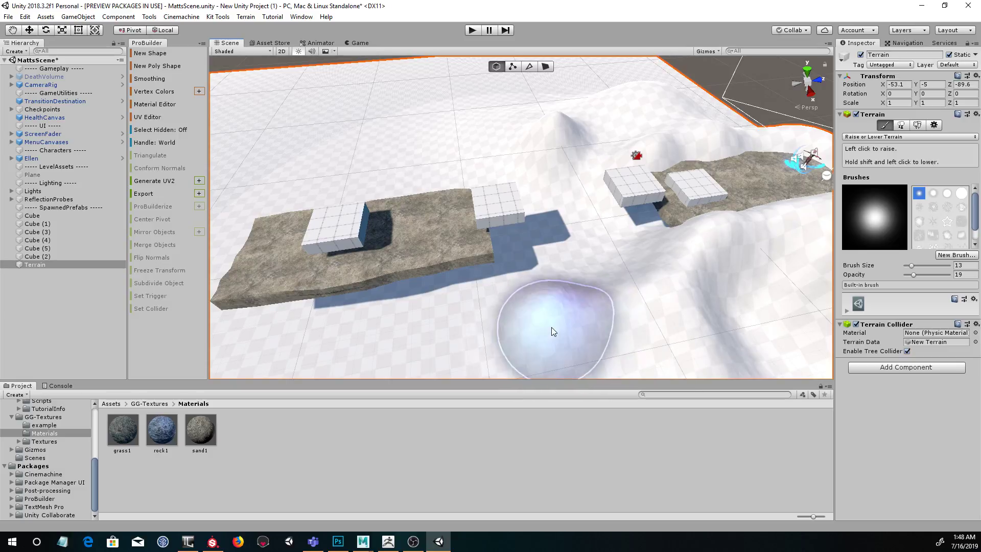
Step: Raise a ridge along one side of the duplicated platform and lower its excess height
mouse_move(492, 324)
left_mouse_down()
mouse_move(467, 306)
mouse_move(471, 276)
mouse_move(531, 296)
left_mouse_up()
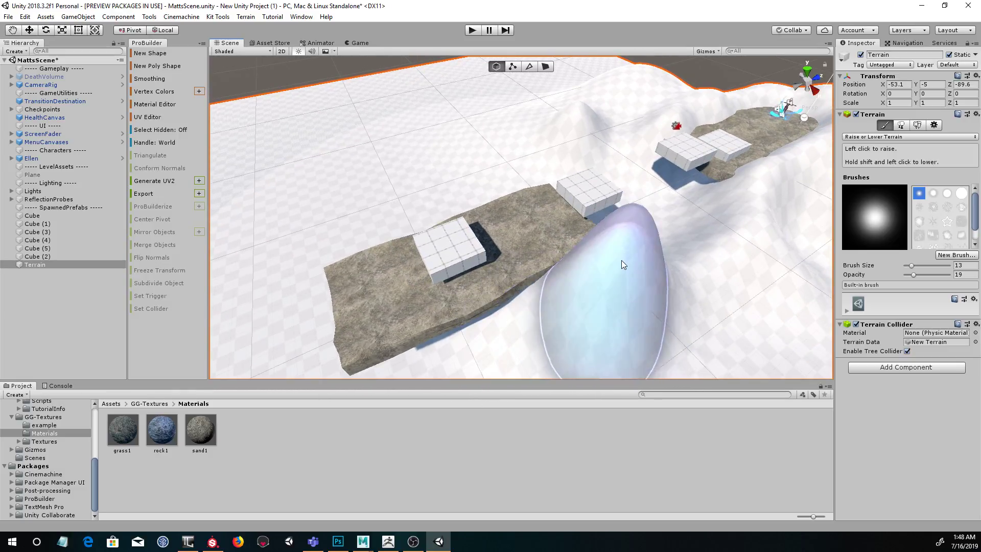
left_click_drag(621, 259, 621, 264, "shift")
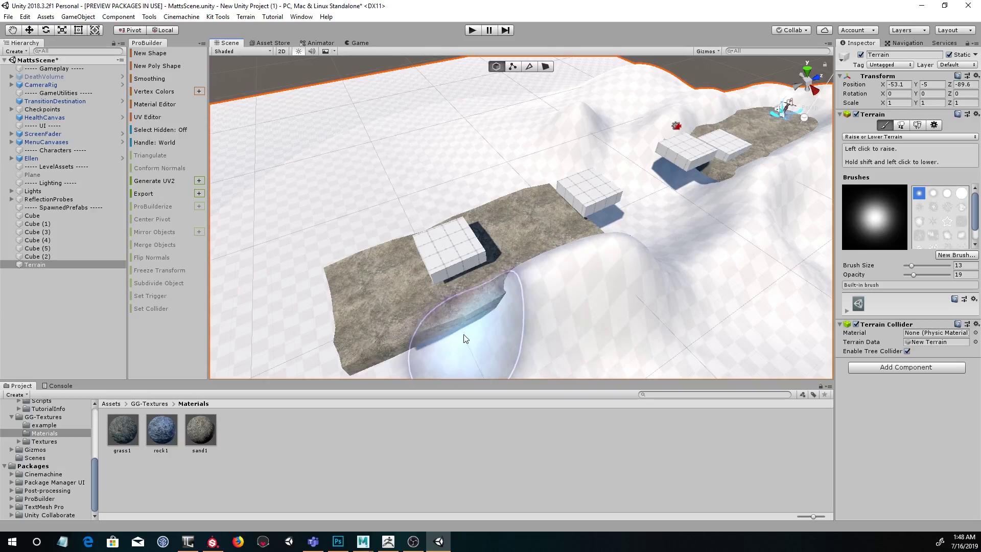
mouse_move(565, 324)
left_mouse_down("alt")
mouse_move(637, 256)
mouse_move(593, 281)
mouse_move(609, 246)
left_mouse_up("alt")
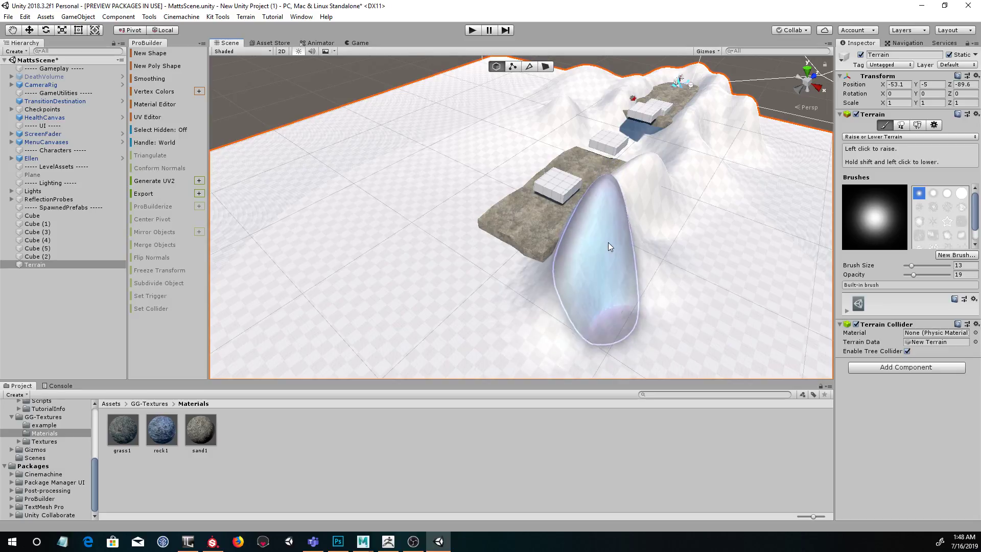
left_click(608, 243, "shift")
left_click_drag(643, 280, 701, 297, "alt")
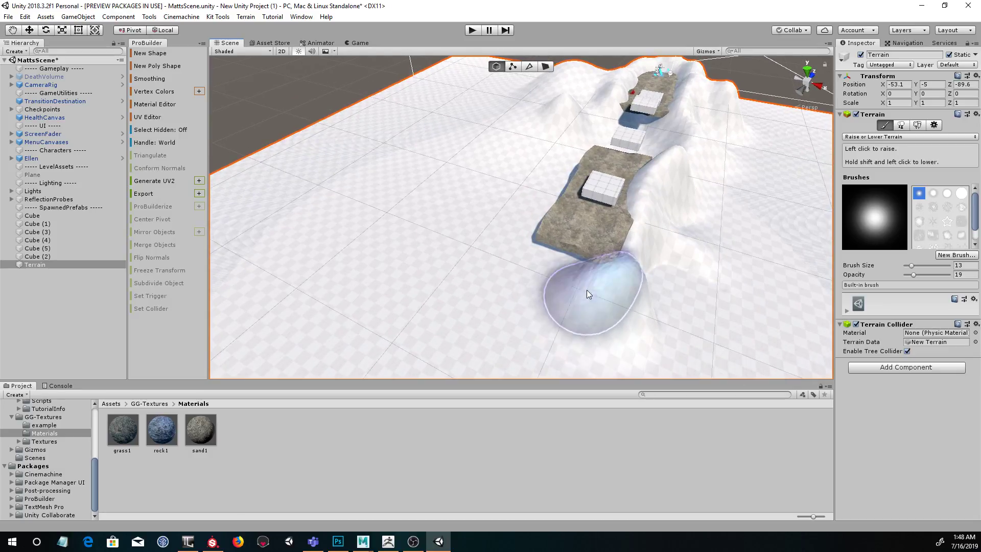
Step: Raise hills around the end and opposite side of the duplicated platform to enclose the route in a valley
mouse_move(526, 255)
left_mouse_down("alt")
mouse_move(578, 305)
mouse_move(658, 279)
left_mouse_up("alt")
mouse_move(640, 228)
left_mouse_down("alt")
mouse_move(657, 267)
mouse_move(756, 225)
left_mouse_up("alt")
right_click_drag(610, 196, 685, 190, "alt")
middle_click_drag(684, 178, 567, 289, "alt")
right_click_drag(567, 289, 701, 289, "alt")
mouse_move(704, 299)
left_mouse_down()
mouse_move(563, 283)
mouse_move(531, 272)
mouse_move(526, 242)
mouse_move(559, 287)
mouse_move(613, 291)
mouse_move(670, 267)
mouse_move(598, 274)
mouse_move(657, 235)
left_mouse_up()
mouse_move(651, 271)
left_mouse_down("alt")
mouse_move(666, 232)
mouse_move(636, 219)
mouse_move(706, 176)
mouse_move(712, 247)
mouse_move(755, 233)
mouse_move(669, 223)
mouse_move(630, 237)
left_mouse_up("alt")
mouse_move(667, 278)
left_mouse_down("alt")
mouse_move(681, 256)
mouse_move(685, 179)
mouse_move(608, 167)
mouse_move(679, 215)
mouse_move(734, 296)
mouse_move(516, 153)
left_mouse_up("alt")
mouse_move(589, 182)
left_mouse_down("alt")
mouse_move(501, 142)
mouse_move(549, 156)
mouse_move(539, 168)
mouse_move(483, 174)
mouse_move(541, 164)
left_mouse_up("alt")
right_click_drag(601, 223, 542, 176, "alt")
left_click_drag(557, 179, 639, 256, "alt")
right_click_drag(639, 257, 756, 260, "alt")
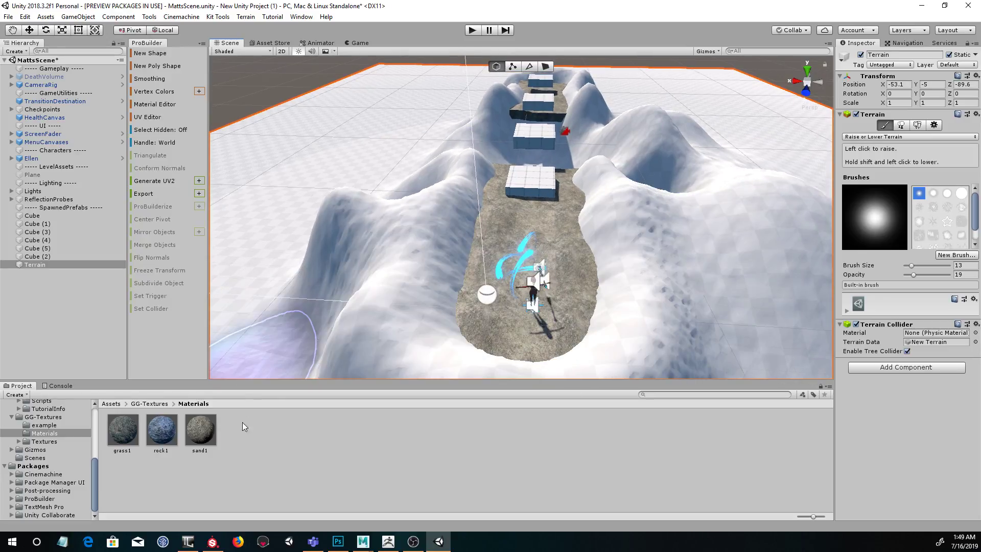
Step: Switch the terrain tool to Paint Texture and browse the available textures for a new terrain layer
left_click(877, 138)
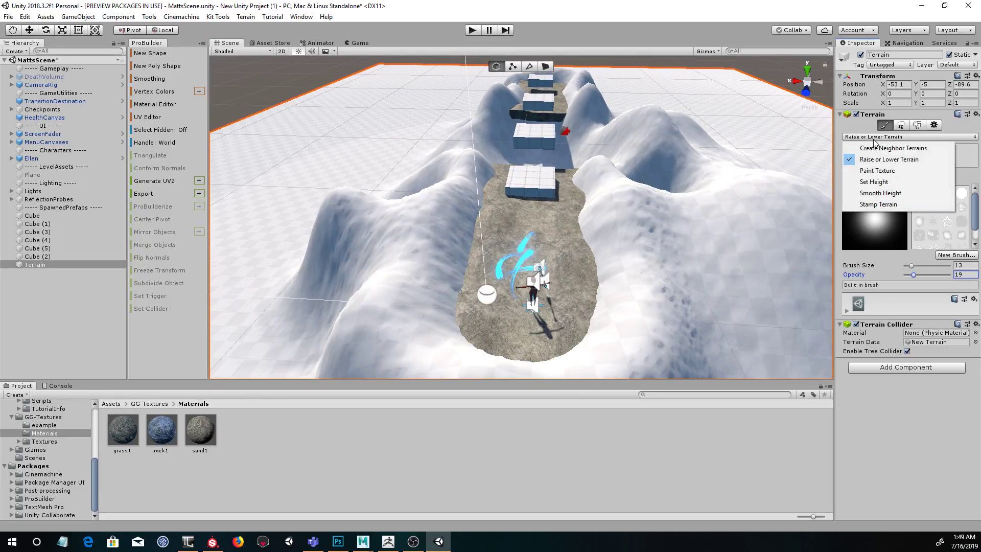
left_click(894, 170)
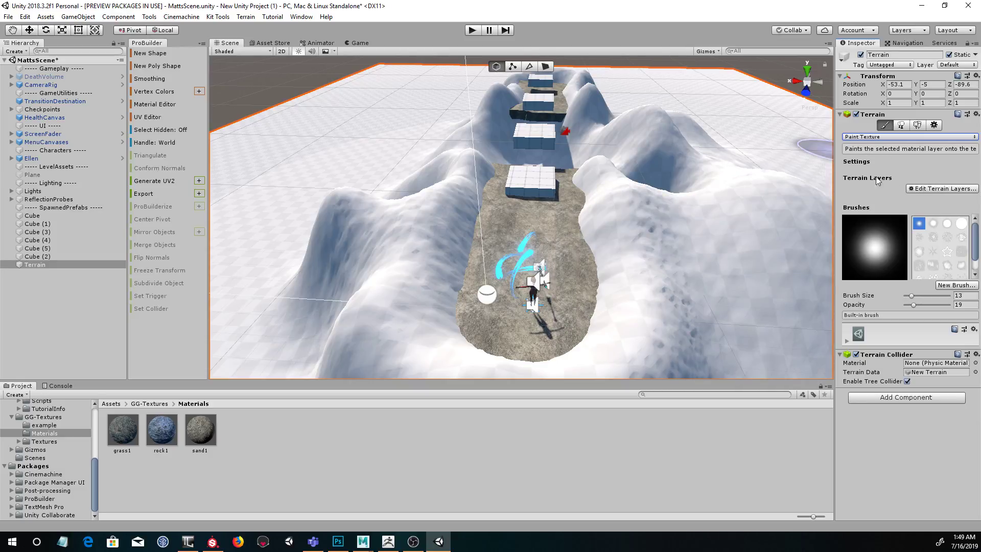
left_click(930, 188)
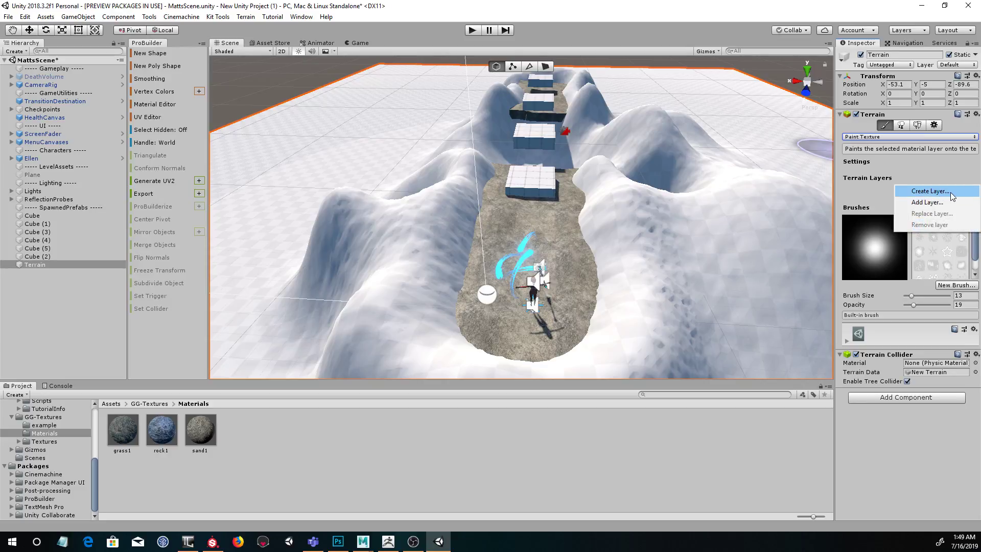
left_click(950, 192)
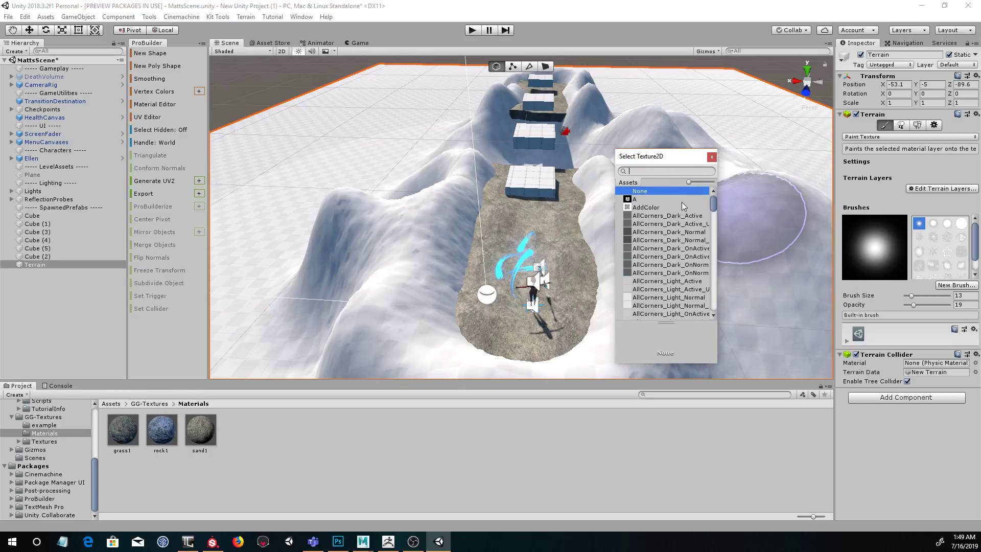
left_click_drag(715, 205, 715, 238)
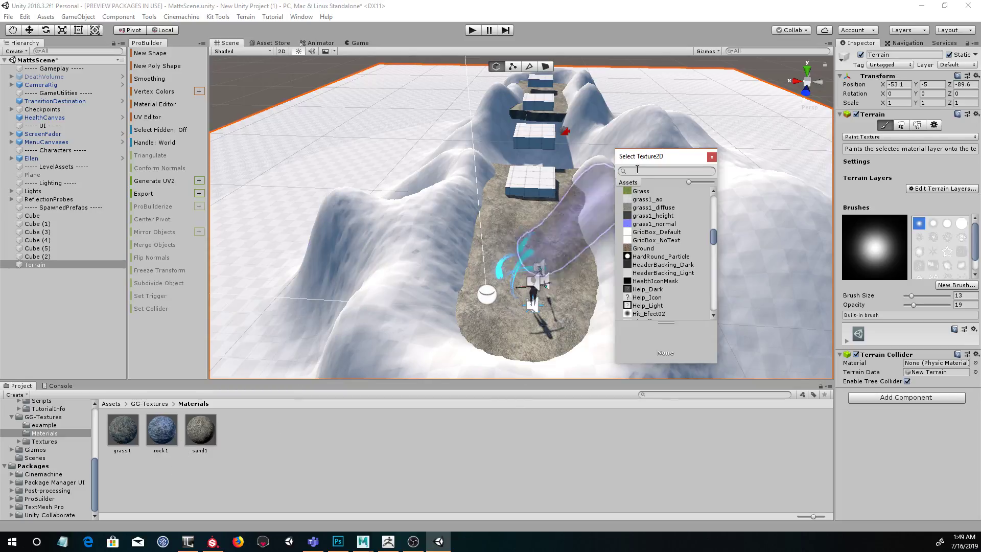
left_click(711, 157)
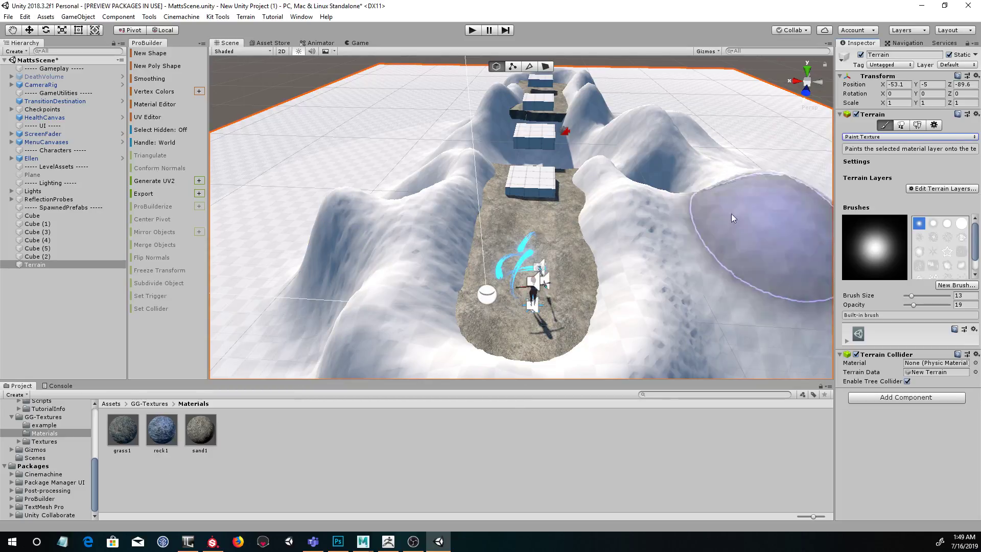
Step: Locate the albedo texture of the rock1 material in the project and inspect rock1_diffuseOriginal
left_click(168, 442)
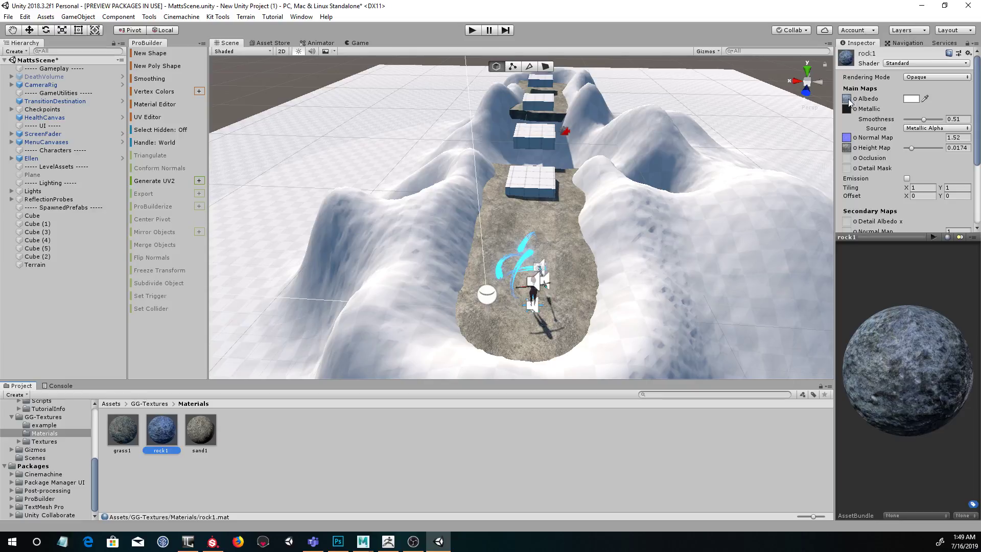
left_click(846, 97)
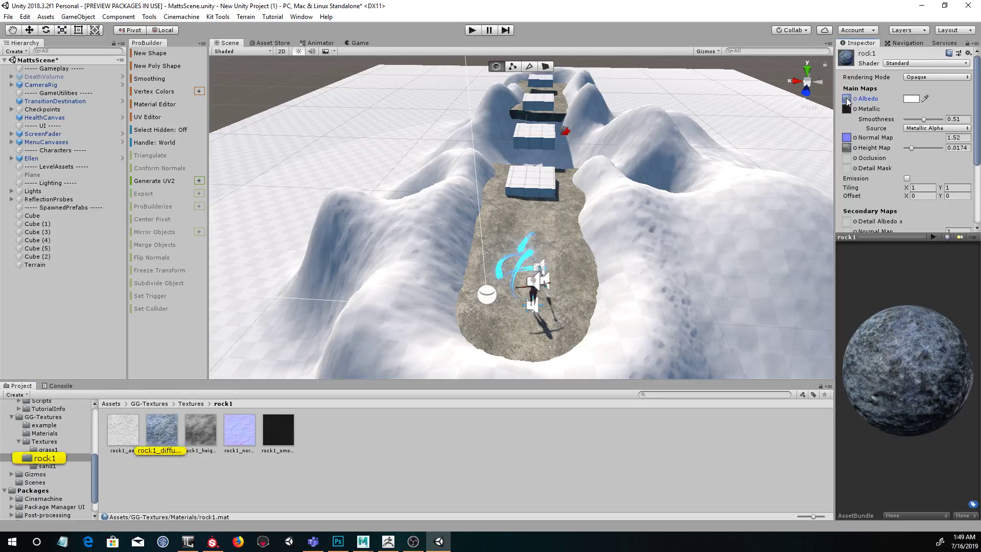
left_click(168, 454)
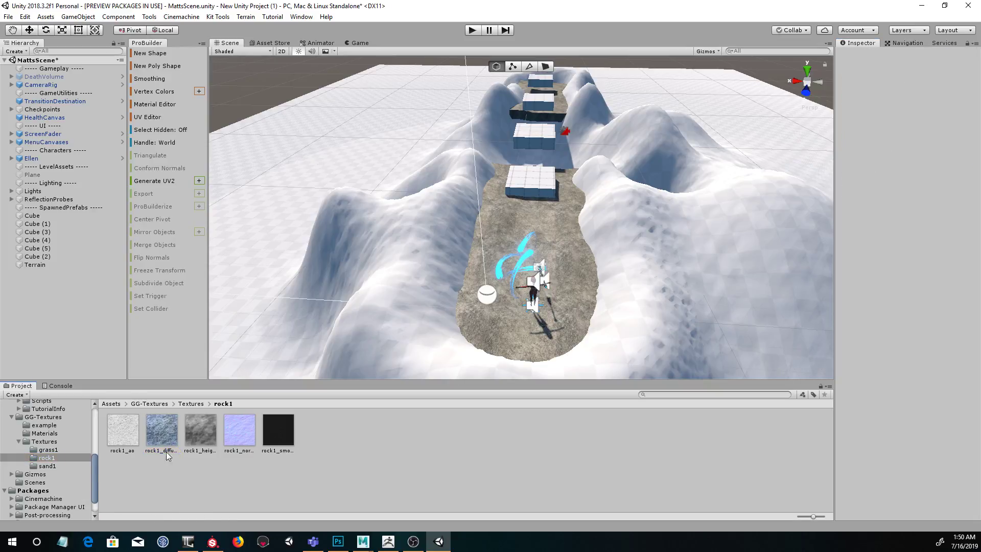
left_click(163, 434)
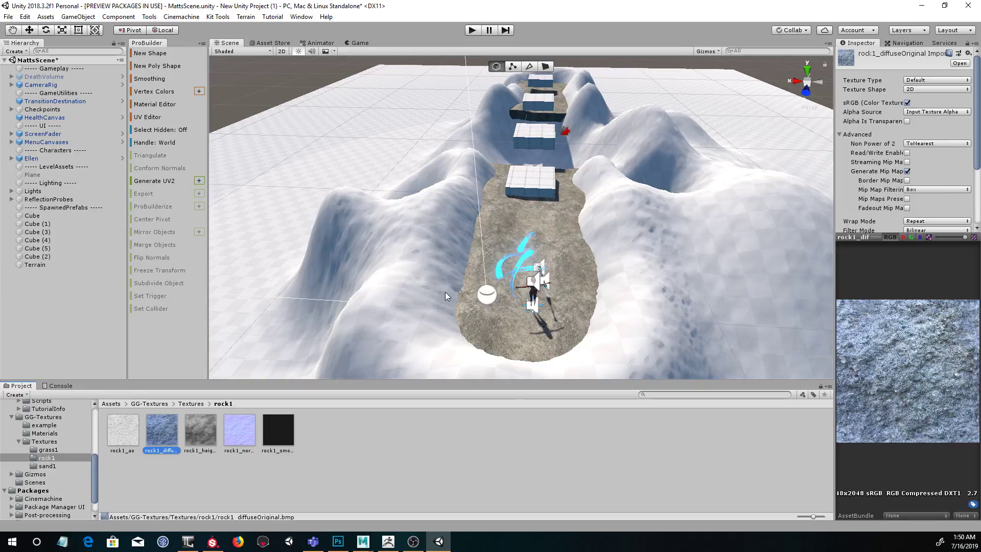
Step: Reselect the terrain and create a terrain layer from the rock1_diffuseOriginal texture
left_click(402, 255)
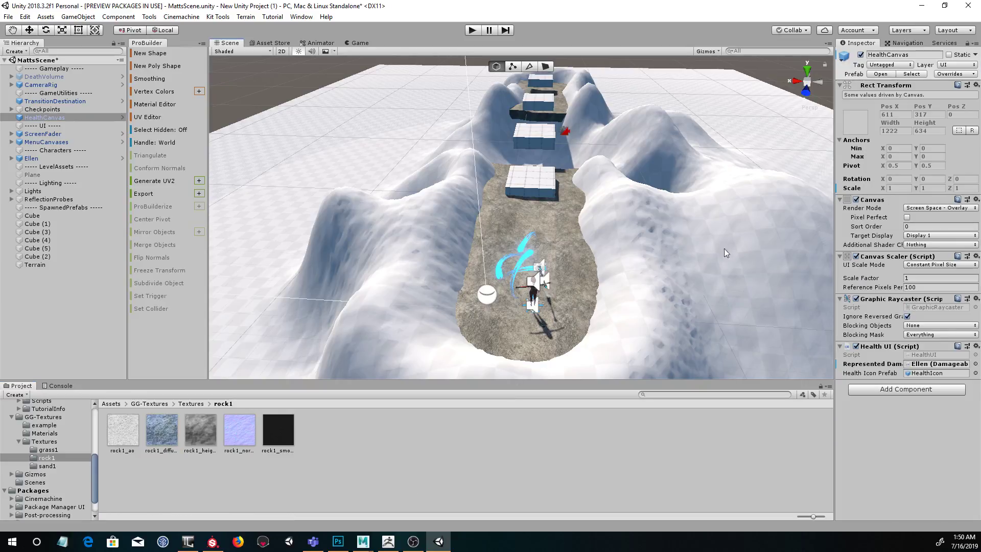
left_click(711, 145)
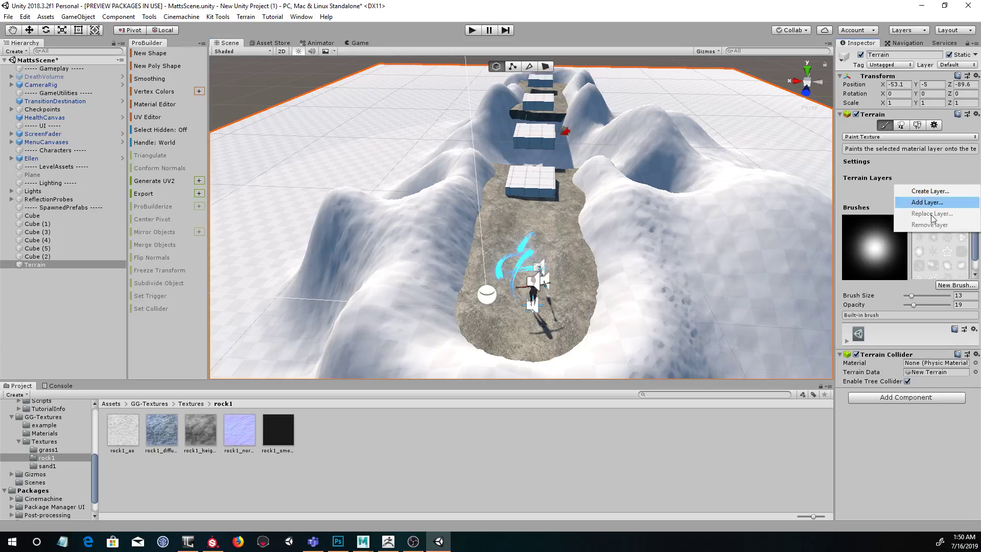
left_click(930, 192)
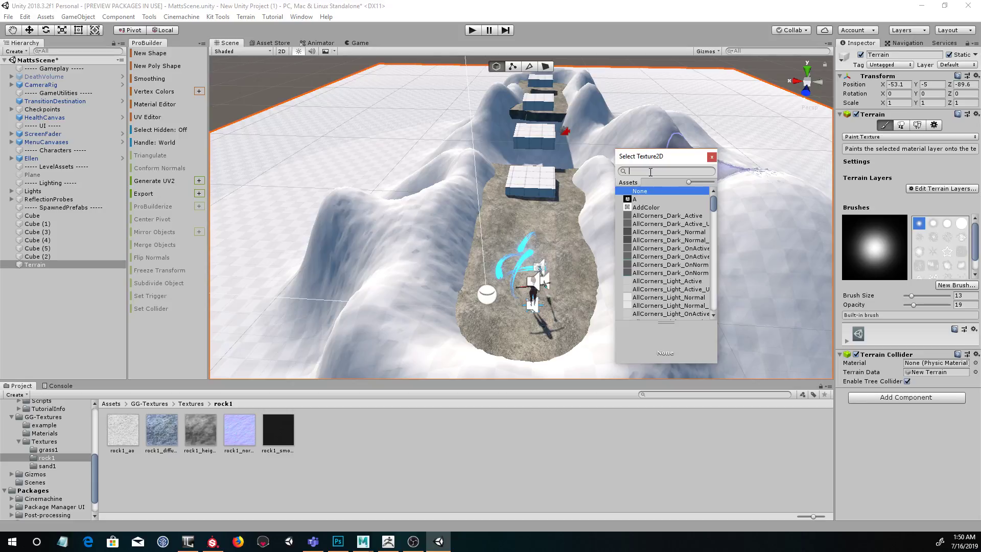
type("rock1")
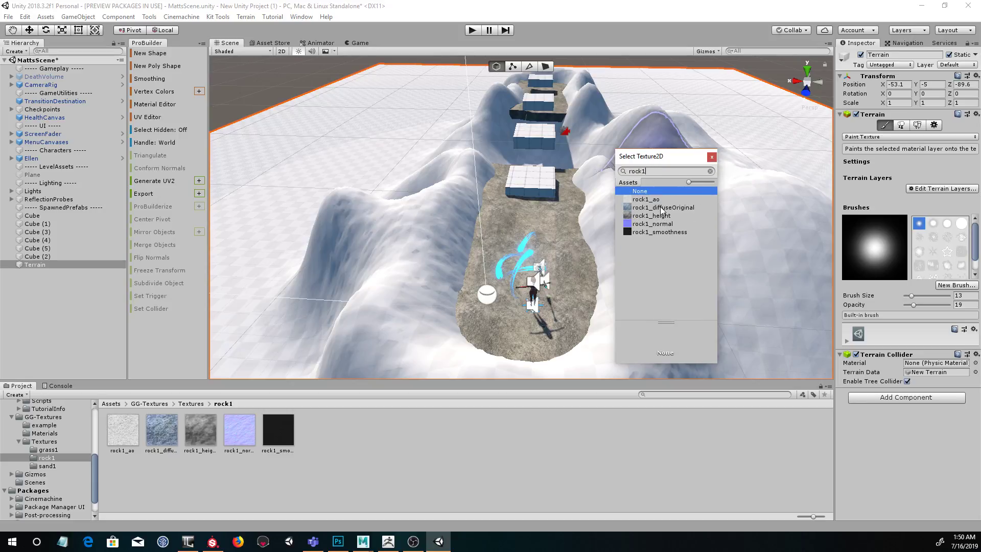
left_click(713, 155)
left_click_drag(743, 223, 651, 201, "alt")
scroll(641, 196, "down", 3, "alt")
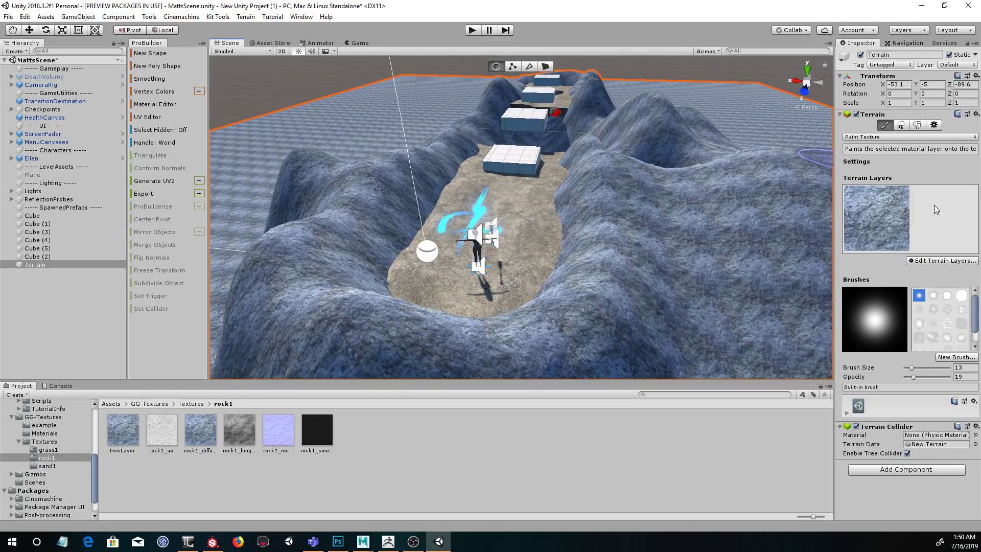
Step: Select the rock layer in the terrain layers and open its settings
left_click(930, 264)
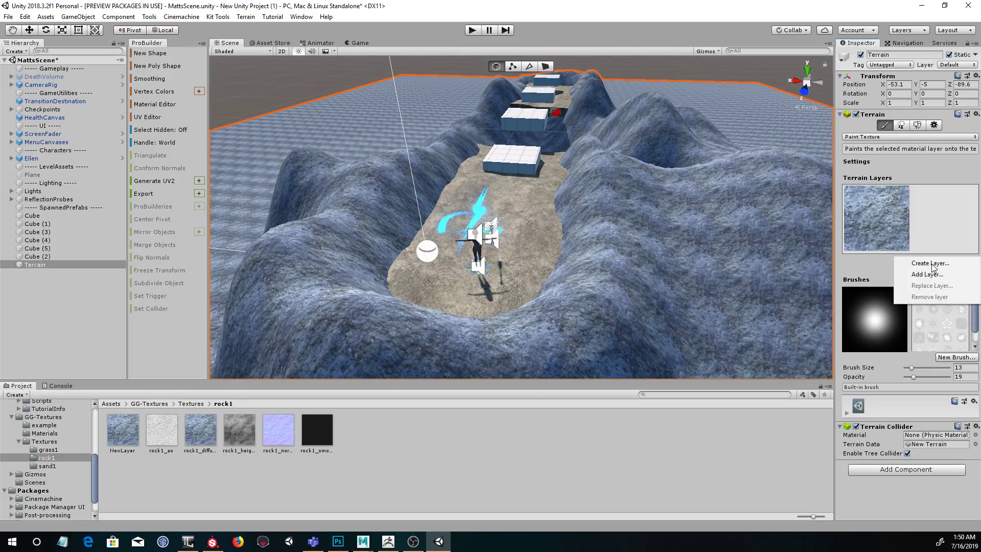
left_click(863, 264)
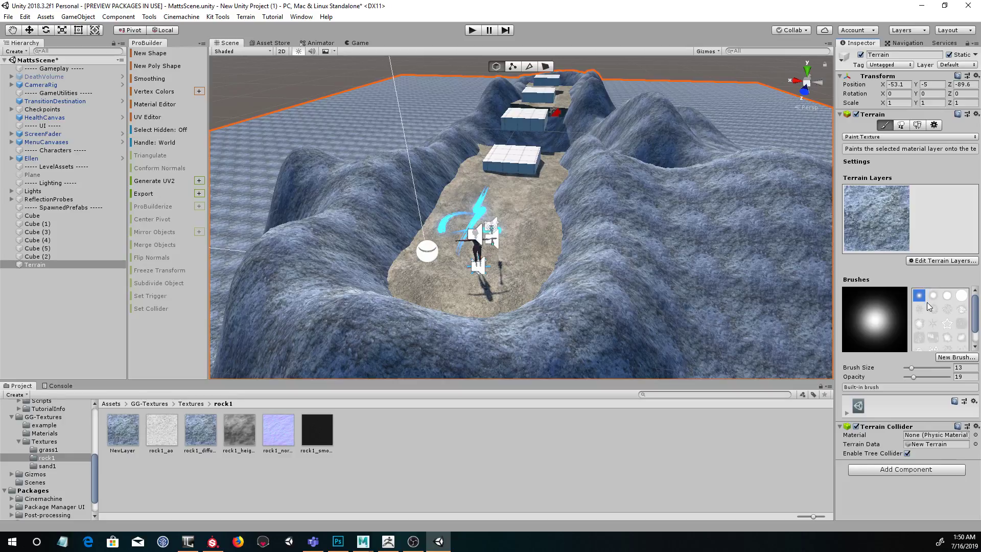
left_click(888, 229)
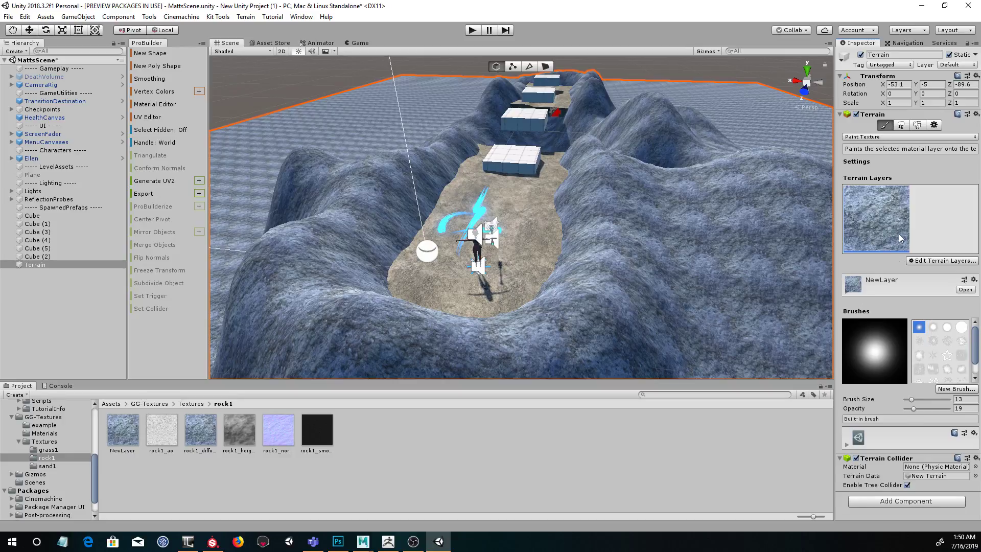
left_click(965, 290)
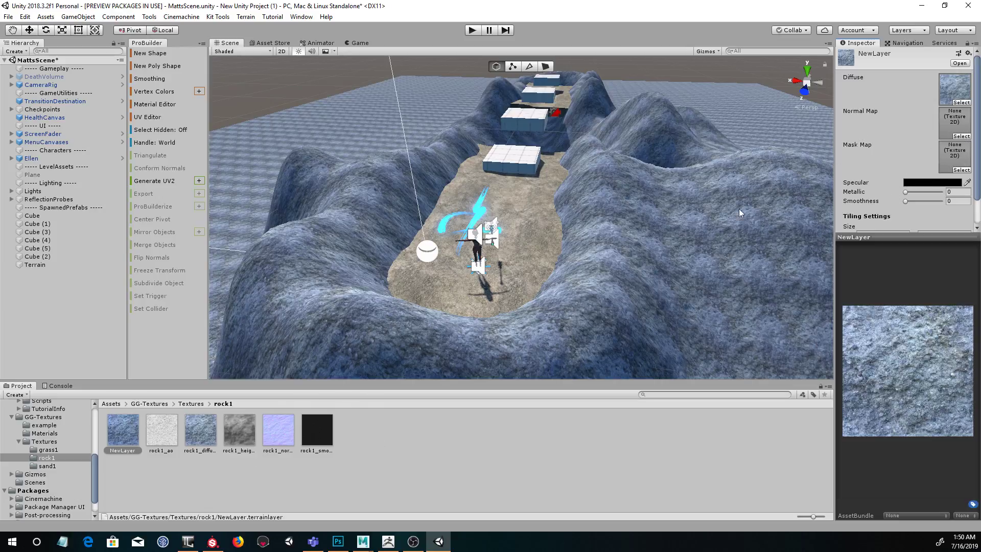
left_click_drag(601, 224, 681, 220, "alt")
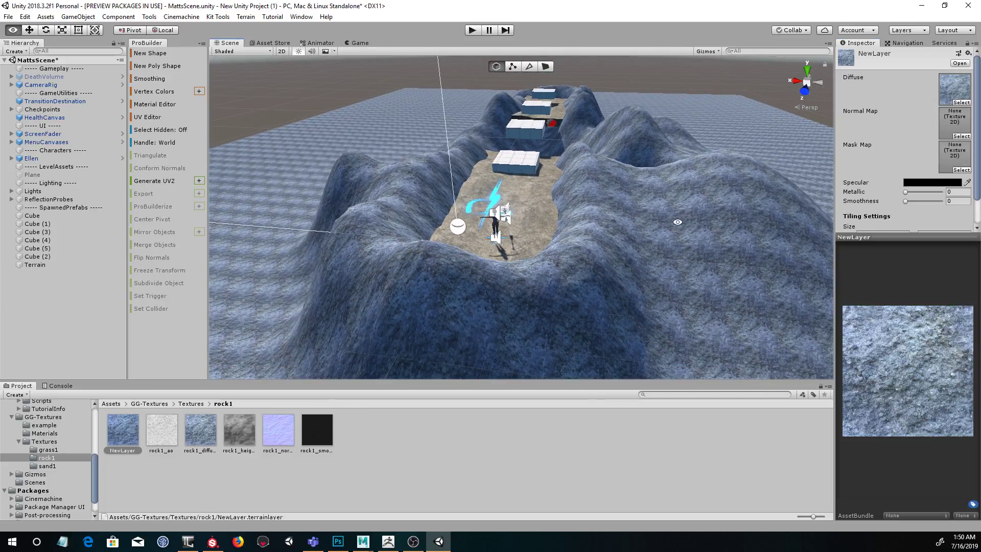
right_click_drag(650, 229, 651, 251, "alt")
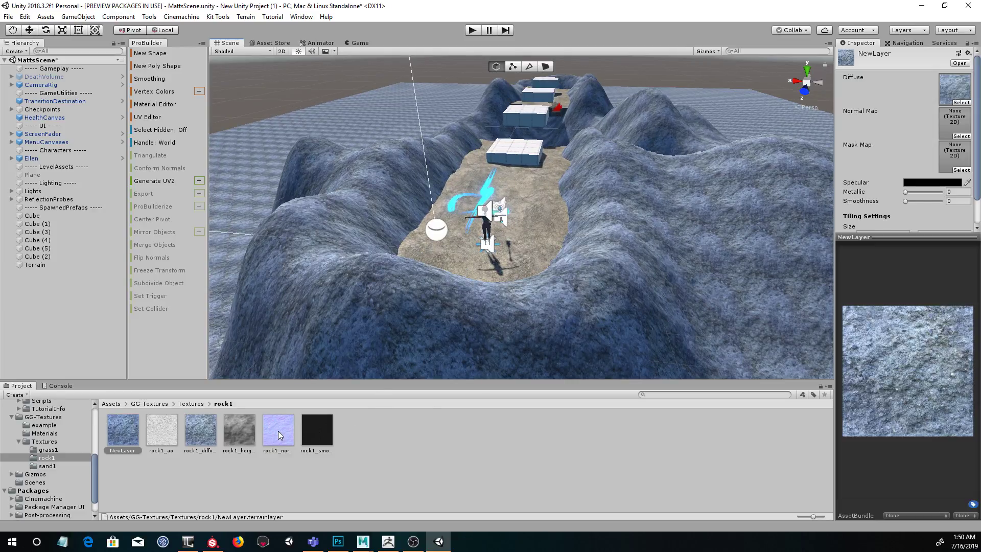
Step: Assign the rock1 normal texture as NewLayer's normal map, and set metallic to 0.23 and smoothness to 0.34
left_click_drag(274, 434, 952, 117)
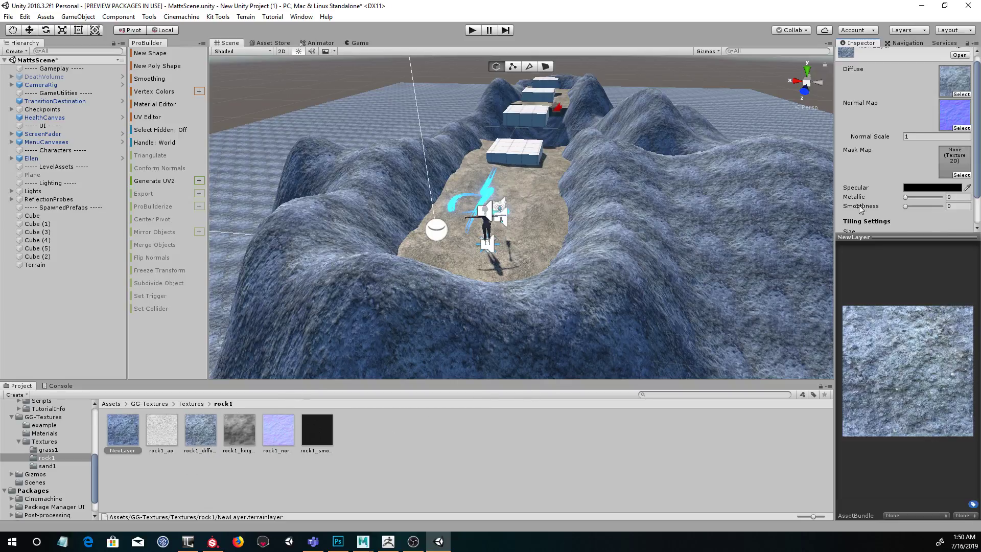
mouse_move(907, 197)
left_mouse_down()
mouse_move(928, 197)
mouse_move(906, 207)
mouse_move(919, 207)
left_mouse_up()
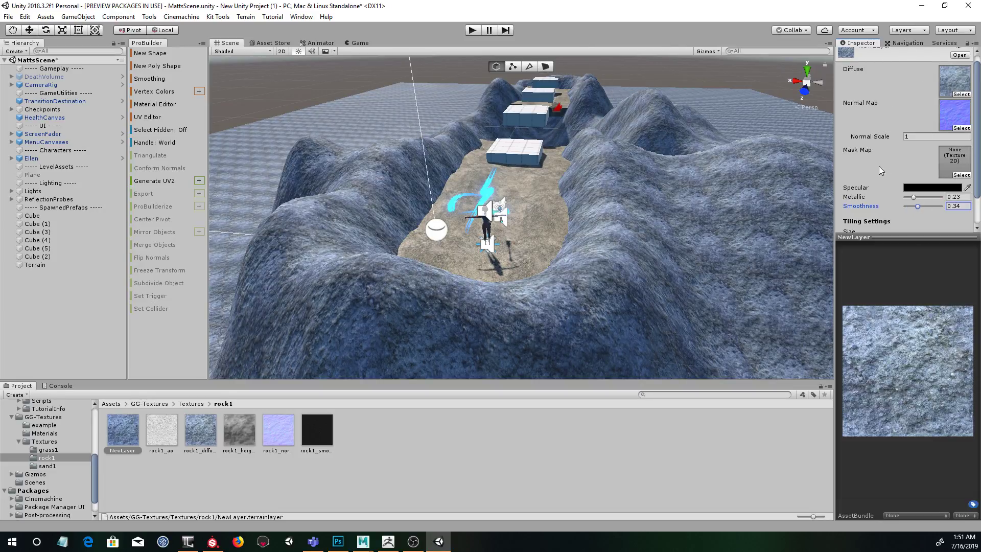
Step: Playtest the scene by running the character along the path and rock slopes, checking the rock texture and camera, and exit play mode
left_click(472, 30)
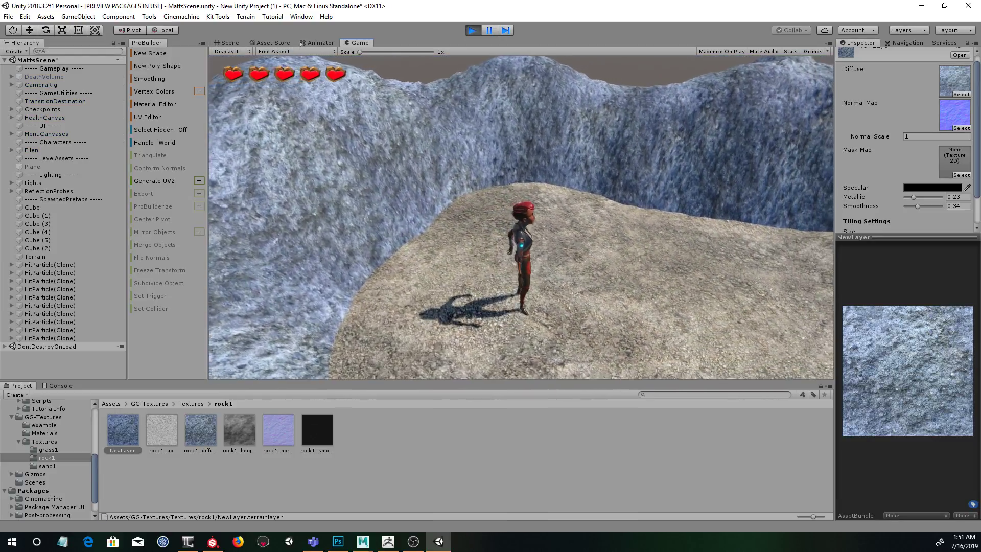
key("a")
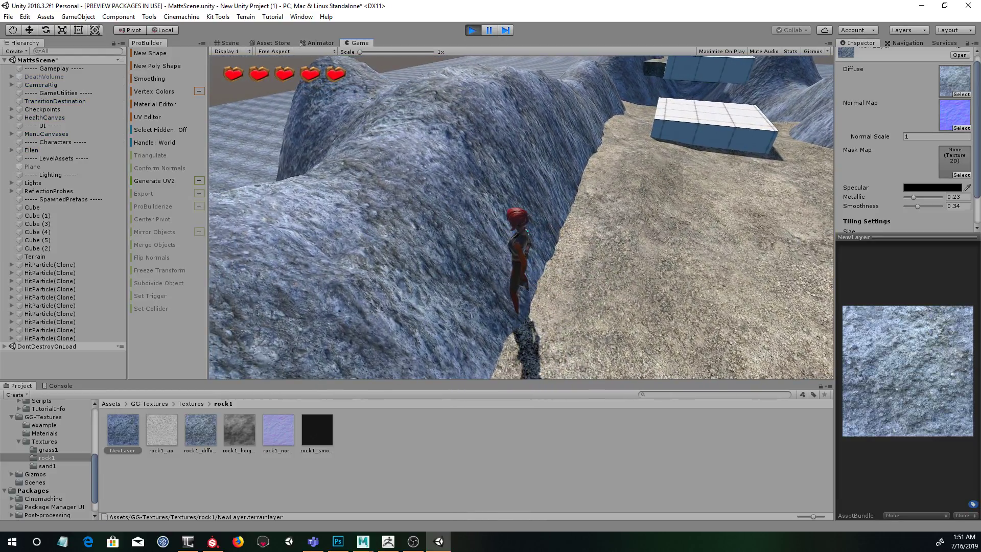
key("w")
key("w")
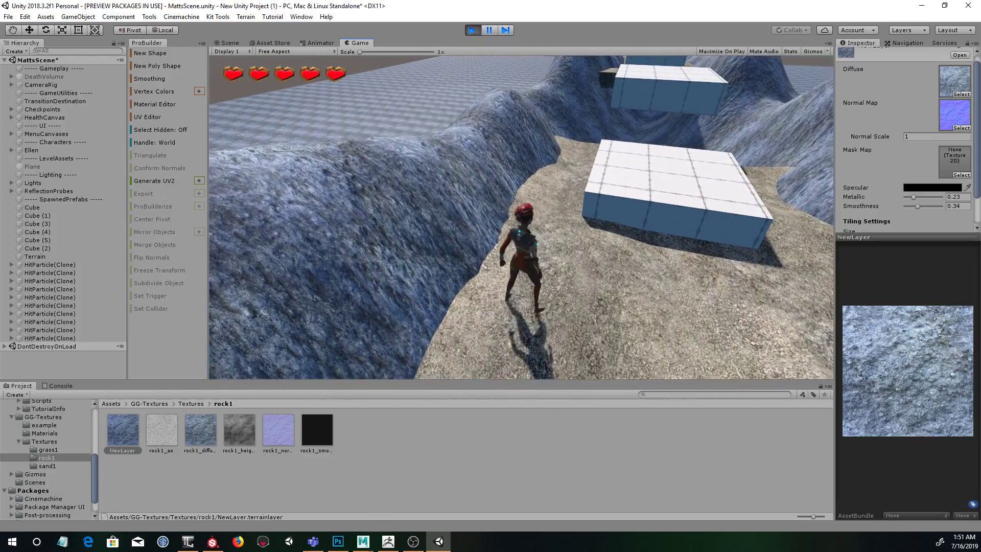
key("a")
key("w")
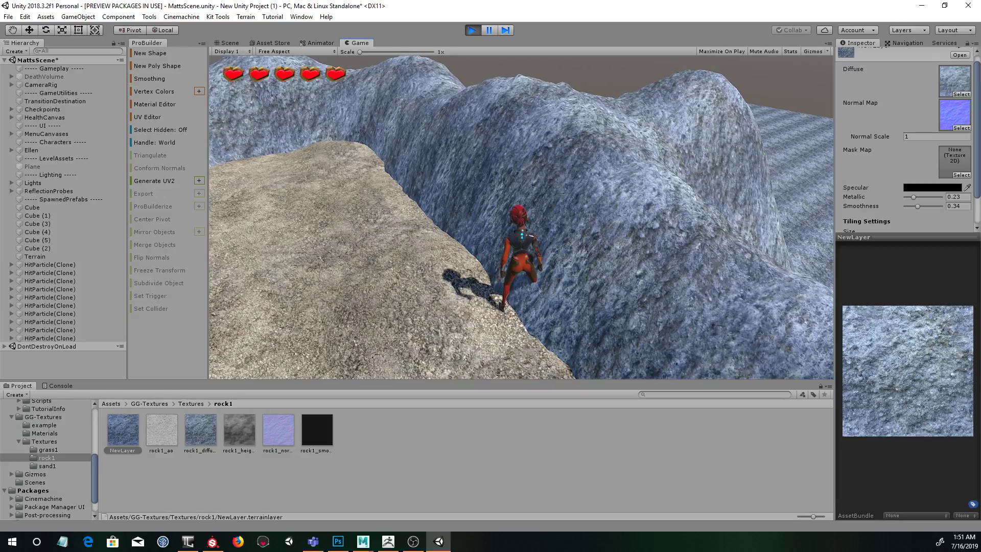
key("a")
key("w")
key("a")
key("w")
key("a")
key("w")
key("s")
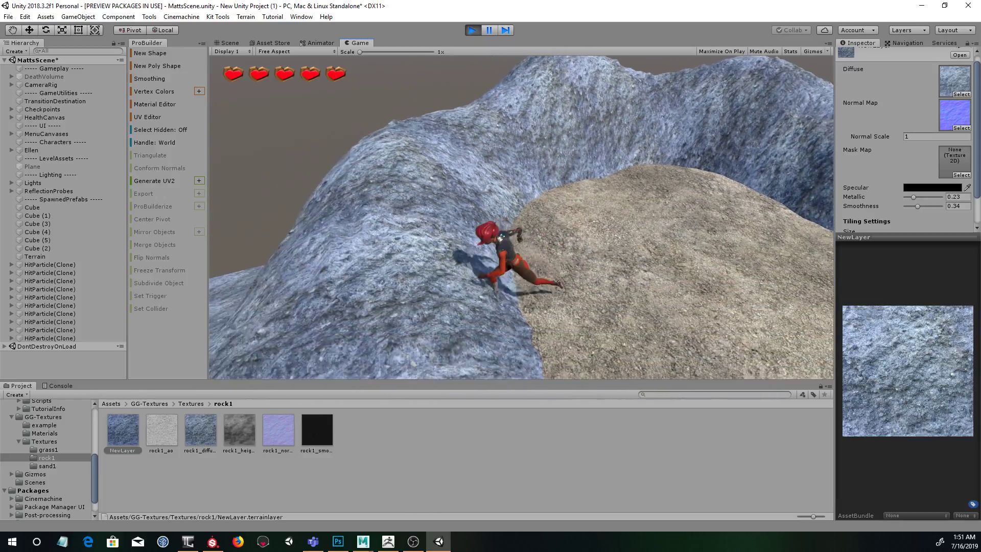
key("d")
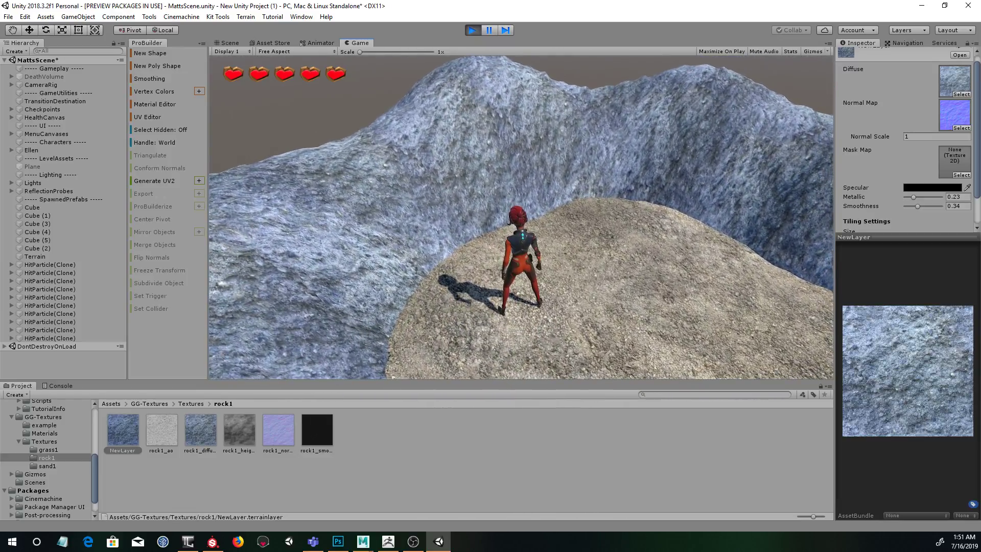
key("Escape")
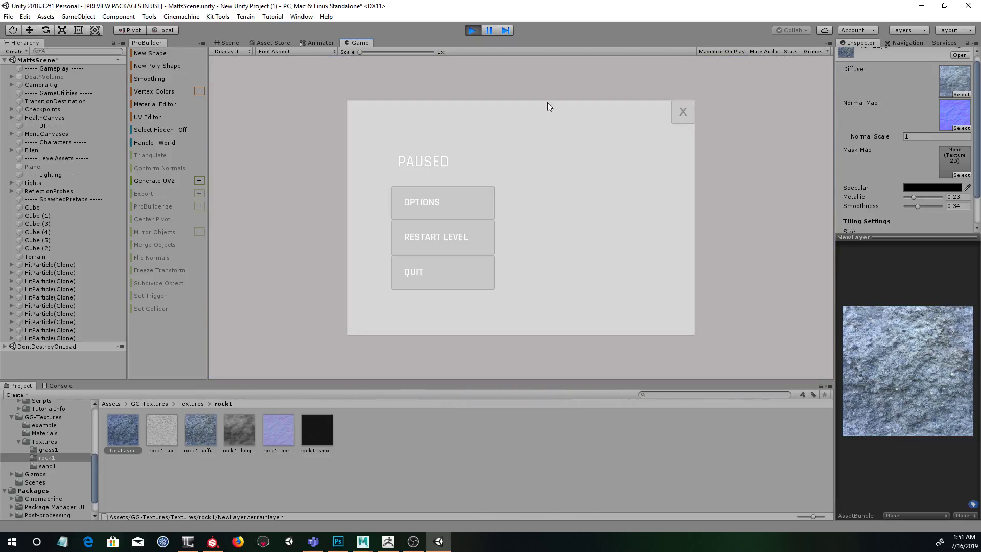
left_click(471, 32)
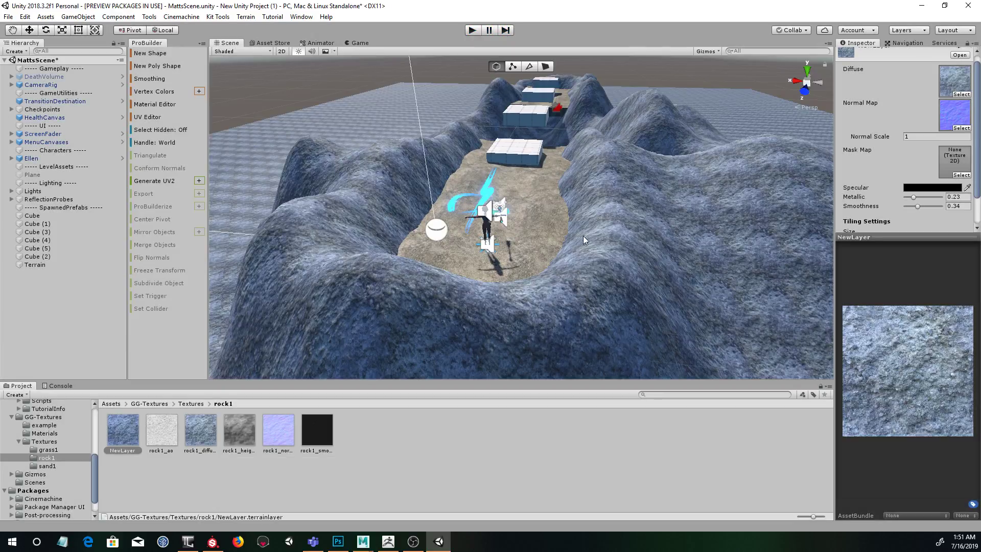
Step: Assign the Terrain object to the Environment layer
left_click(757, 190)
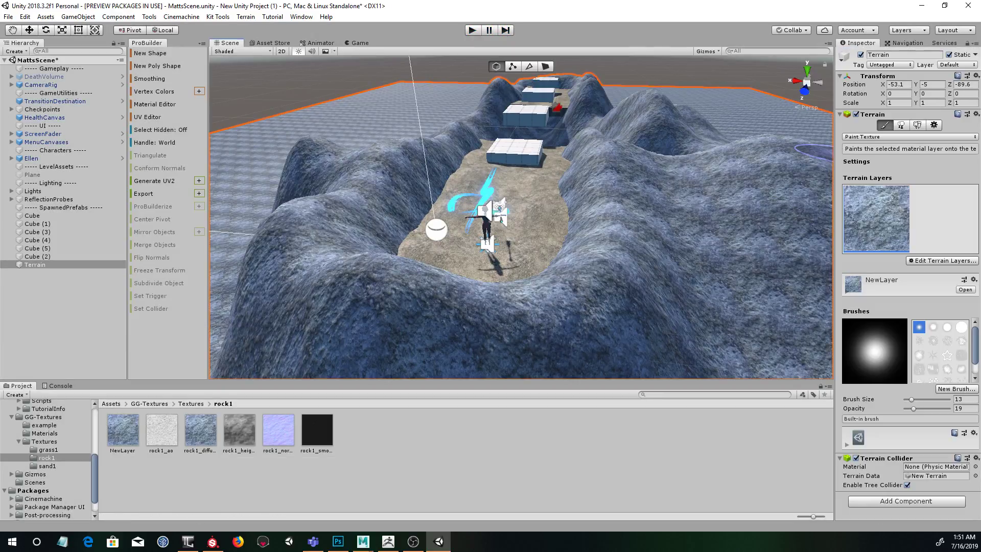
left_click(955, 64)
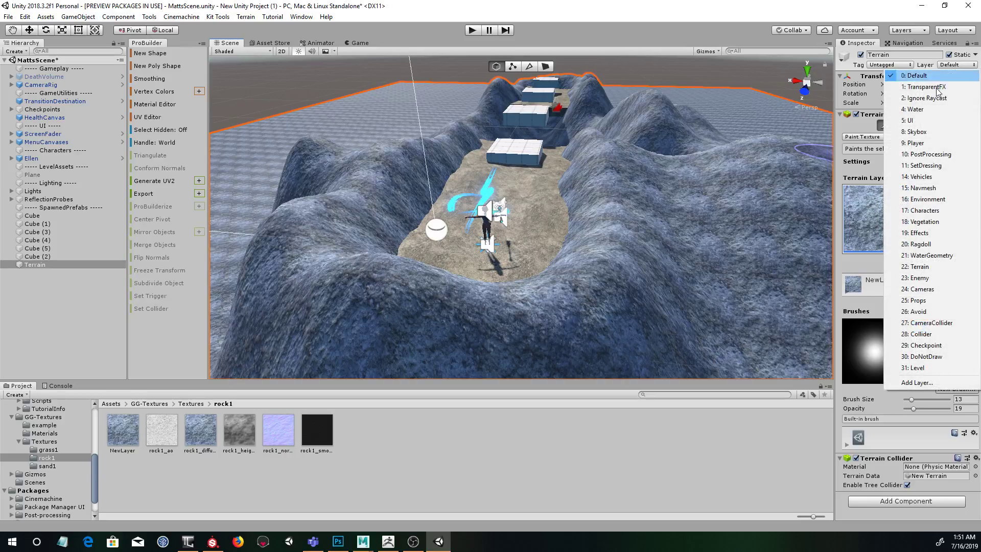
left_click(937, 203)
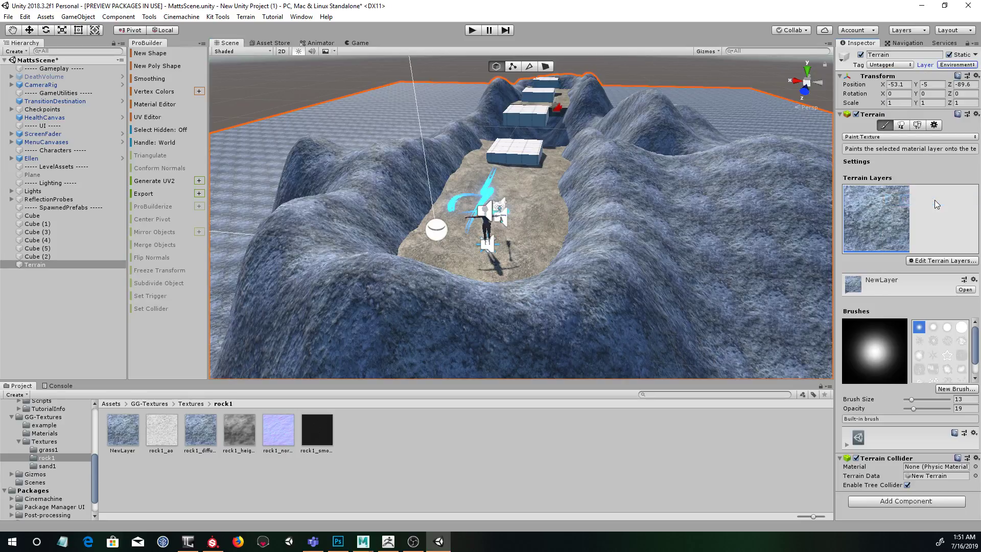
Step: Playtest the scene again, running and jumping beside and onto the rock slopes to check how the camera behaves against the terrain
left_click(469, 31)
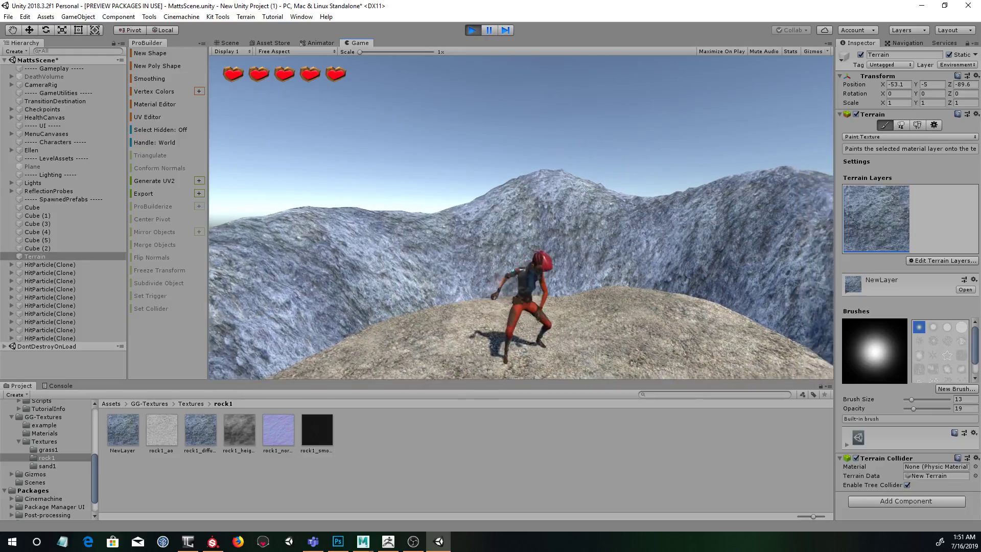
key("w")
key("a")
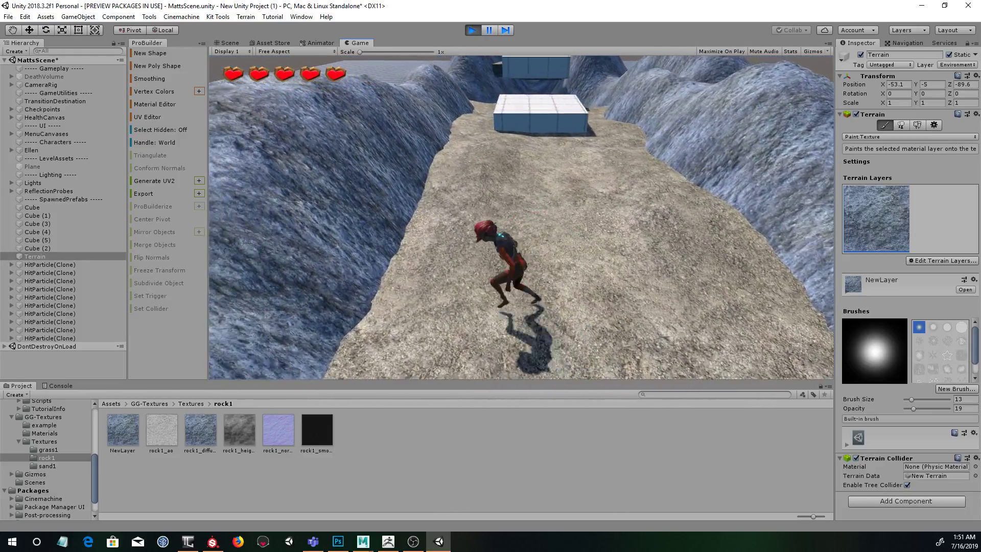
key("d")
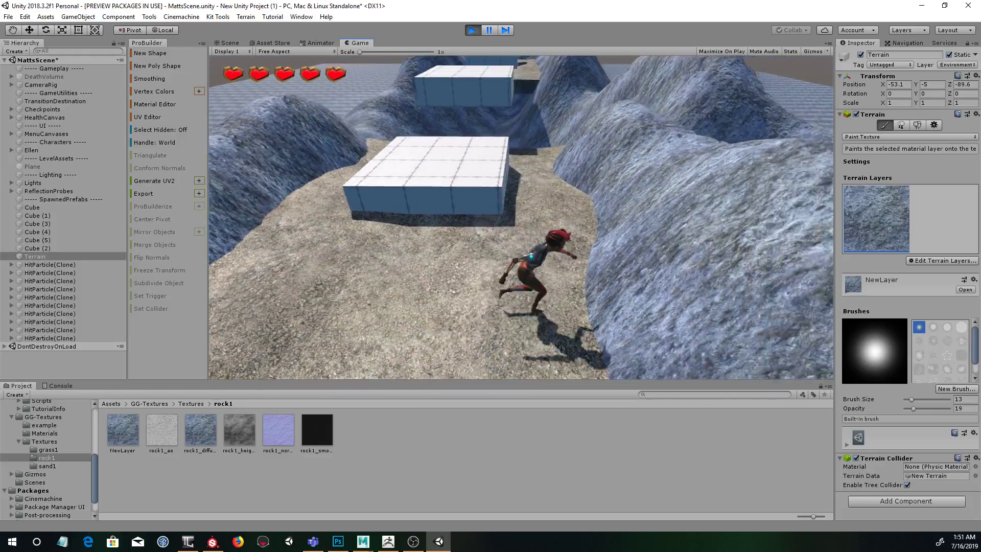
key("w")
key("space")
key("w")
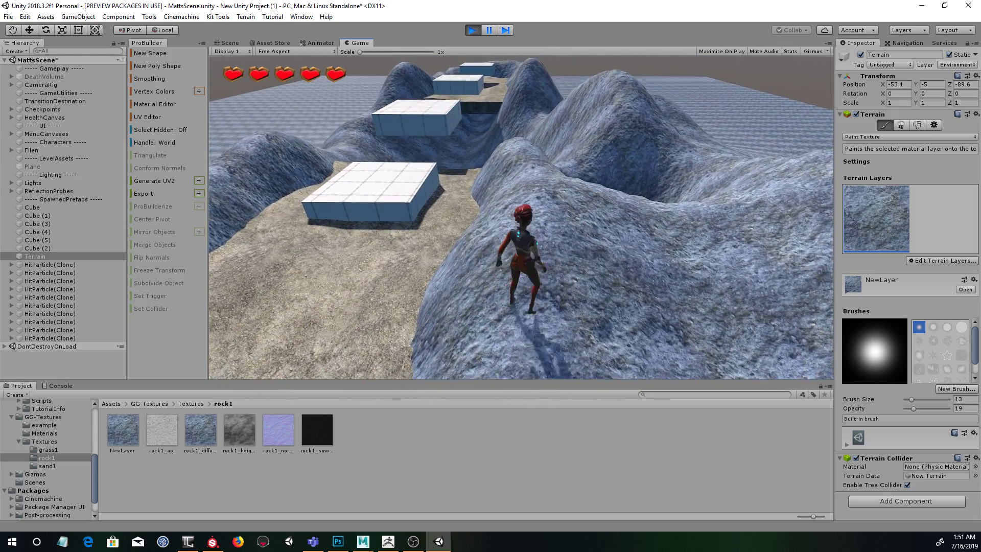
key("space")
key("s")
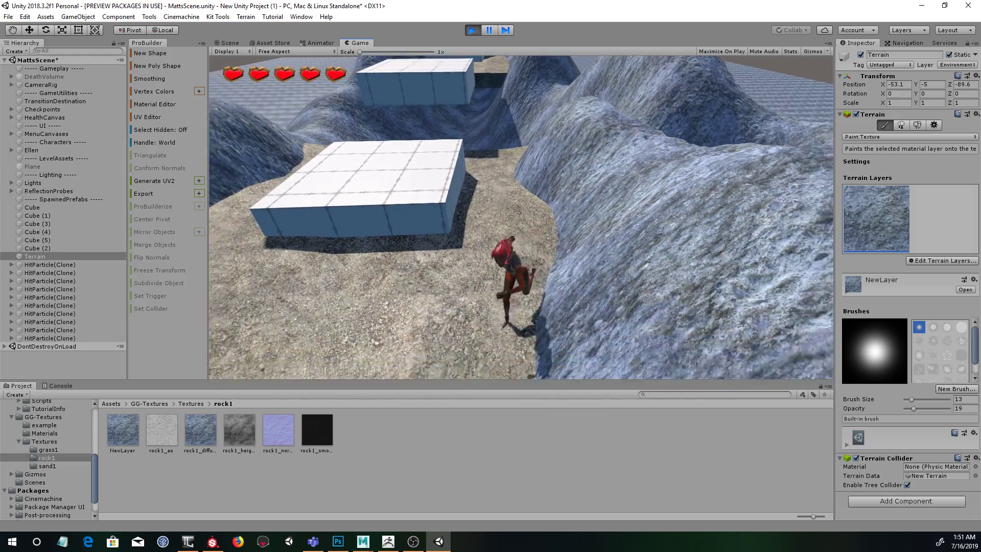
key("w")
key("space")
key("d")
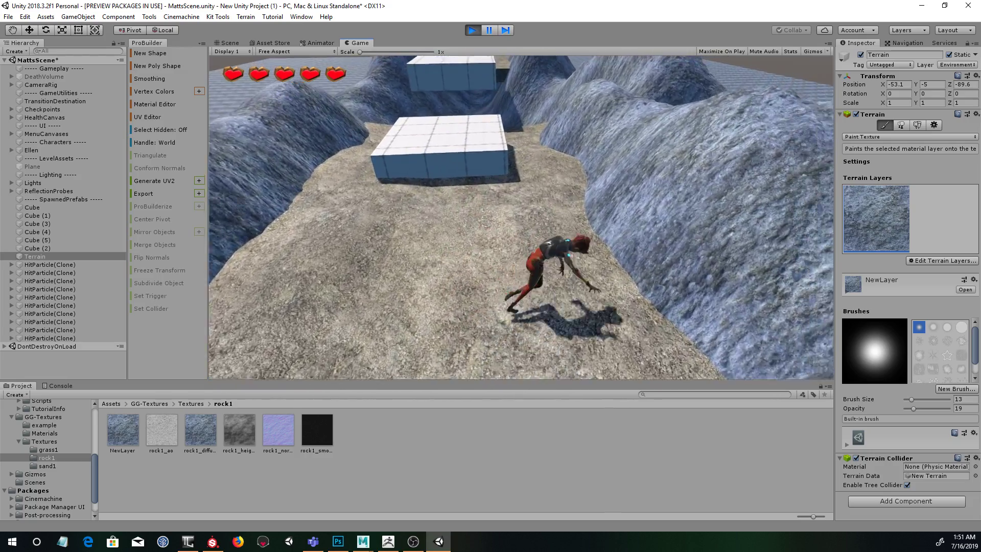
Step: Run and jump the character across the white block platforms, check the surrounding hills, and exit play mode
key("w")
key("a")
key("d")
key("w")
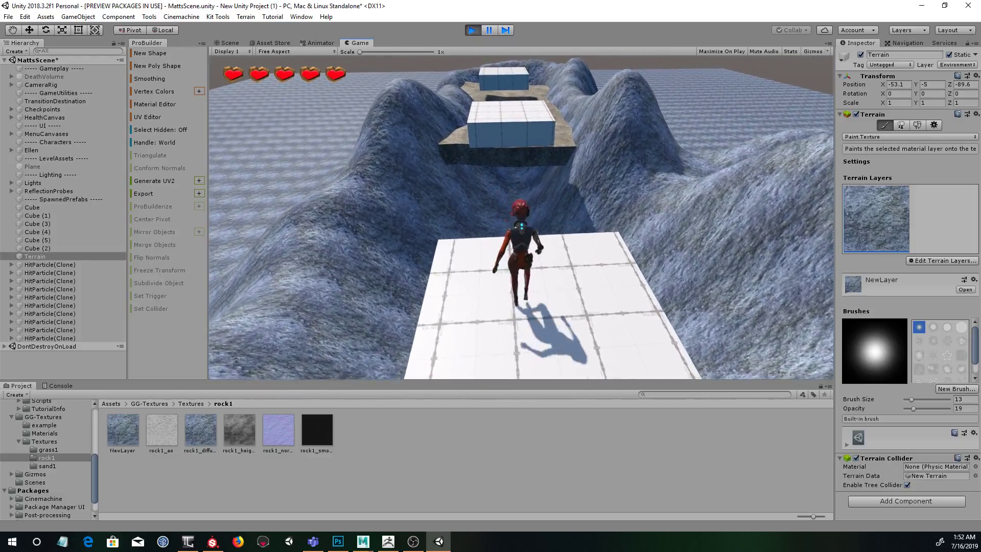
key("w")
key("space")
key("w")
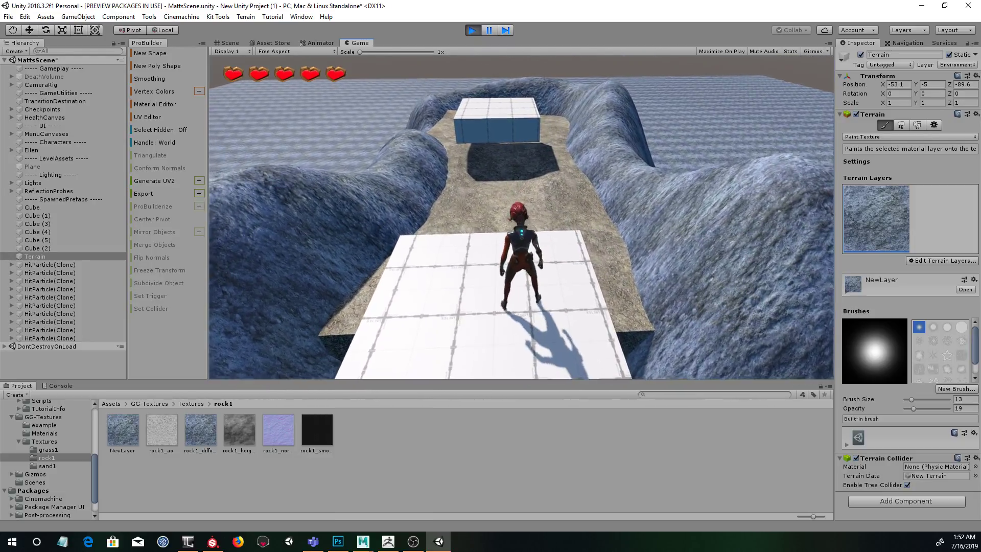
key("space")
key("w")
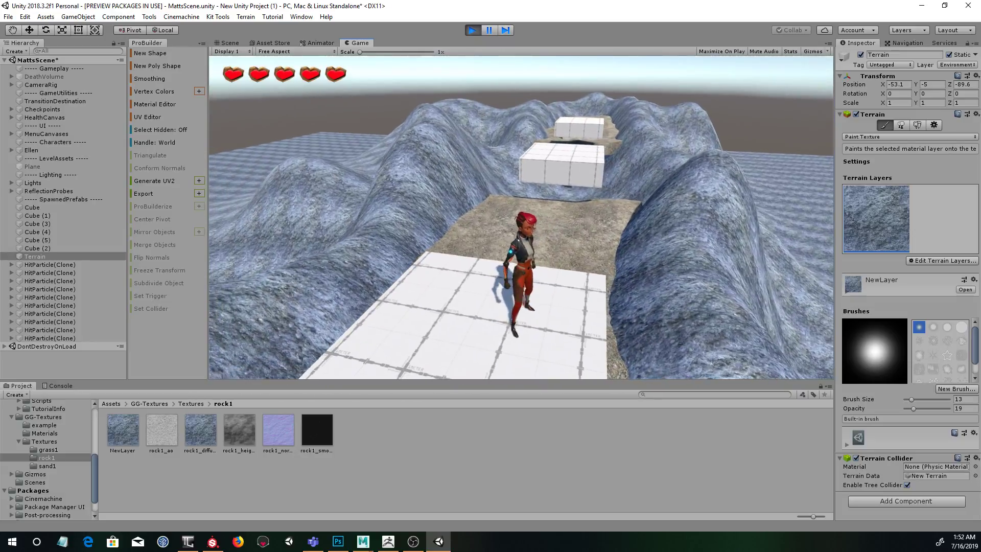
key("space")
key("w")
key("space")
key("w")
key("space")
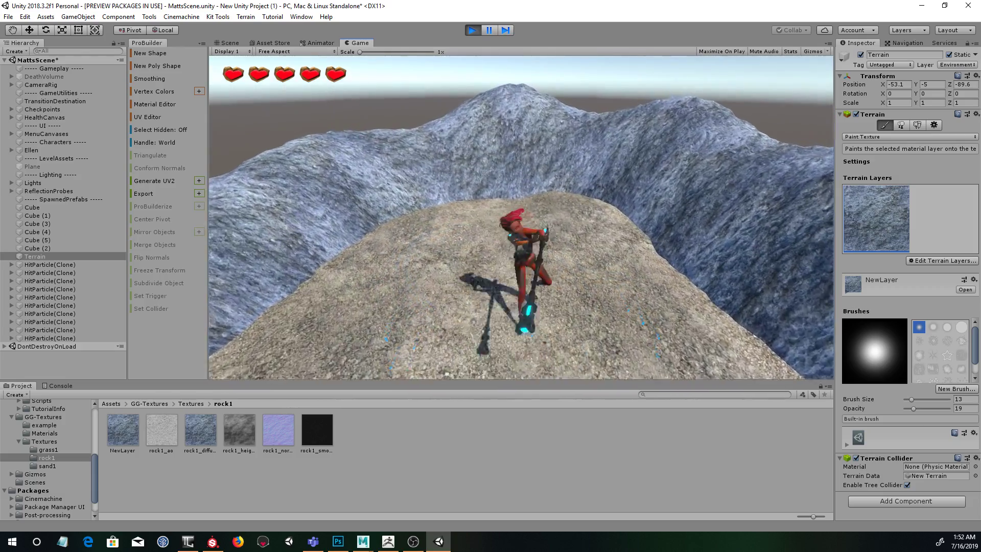
key("w")
key("w")
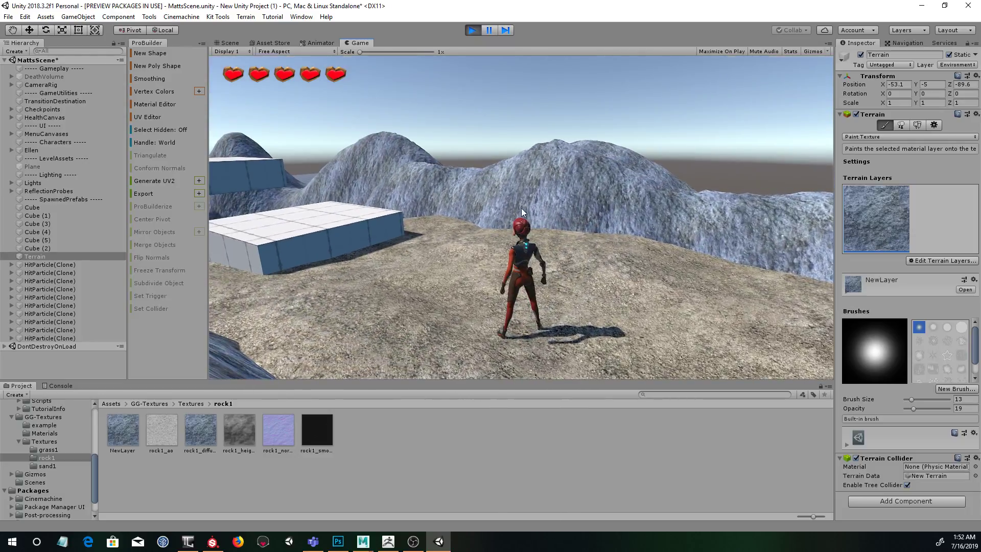
key("Escape")
left_click(471, 31)
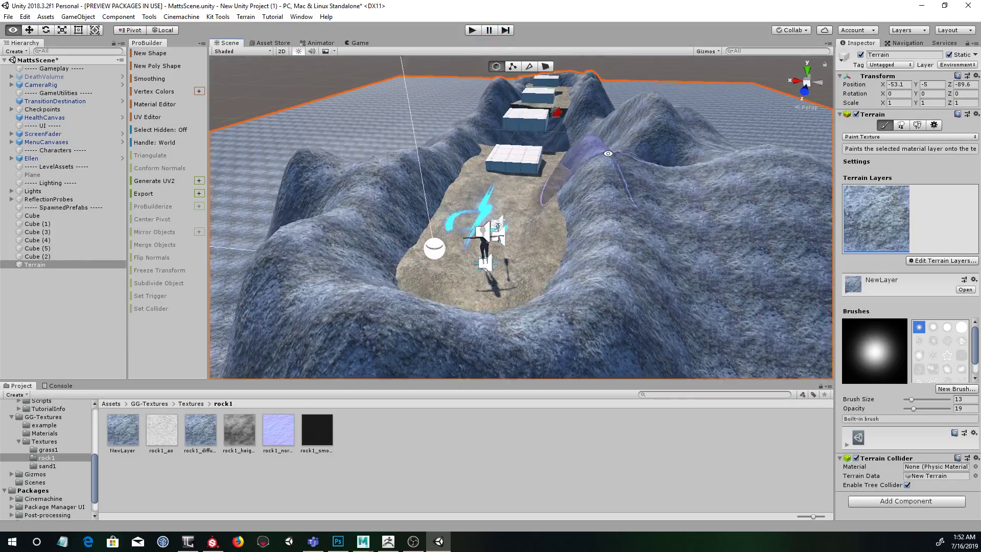
Step: Examine the rock-textured terrain around the sandy starting path from several angles and distances
left_click_drag(608, 154, 573, 136, "alt")
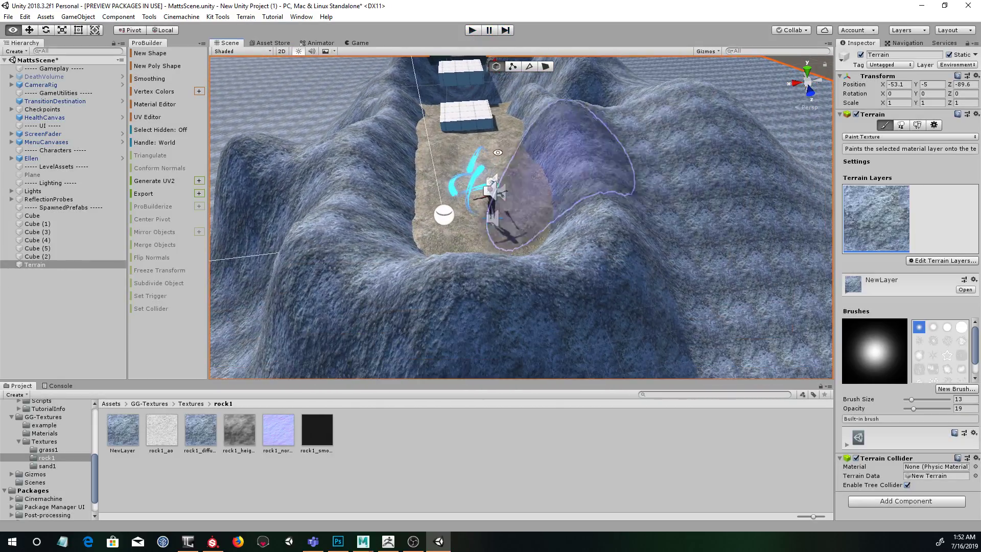
right_click_drag(574, 136, 567, 192, "alt")
left_click_drag(567, 193, 511, 176, "alt")
mouse_move(511, 176)
right_mouse_down("alt")
mouse_move(498, 173)
mouse_move(631, 158)
mouse_move(501, 148)
right_mouse_up("alt")
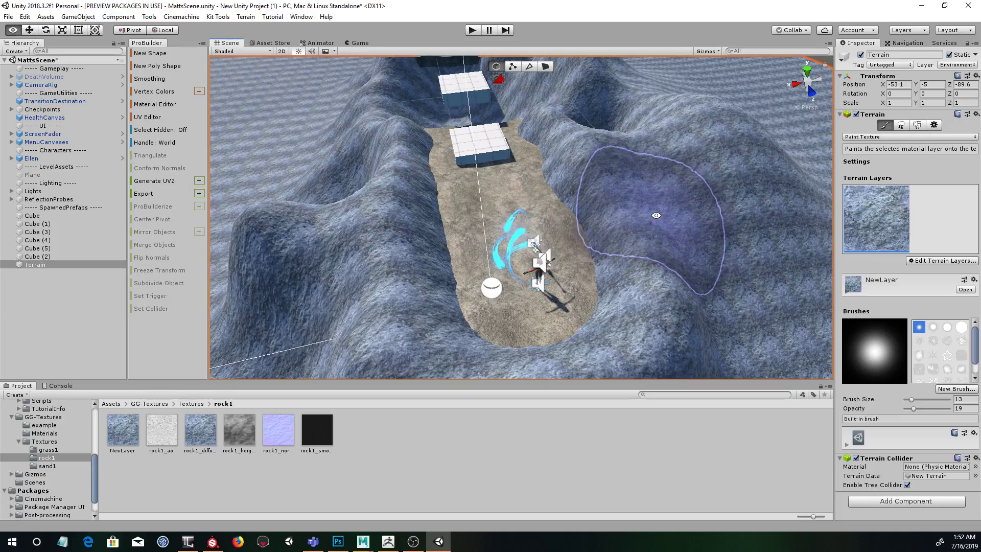
left_click_drag(655, 215, 646, 215, "alt")
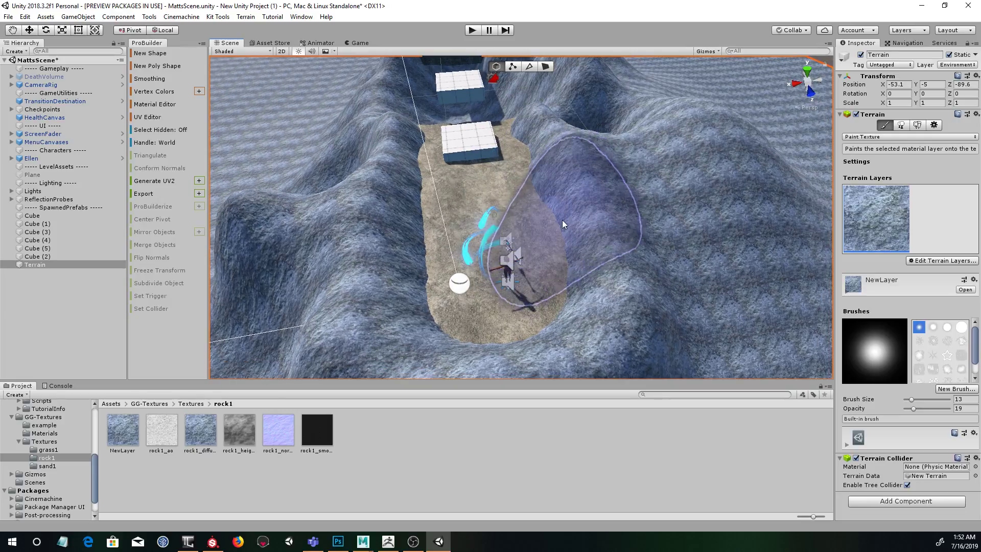
middle_click_drag(577, 238, 573, 192, "alt")
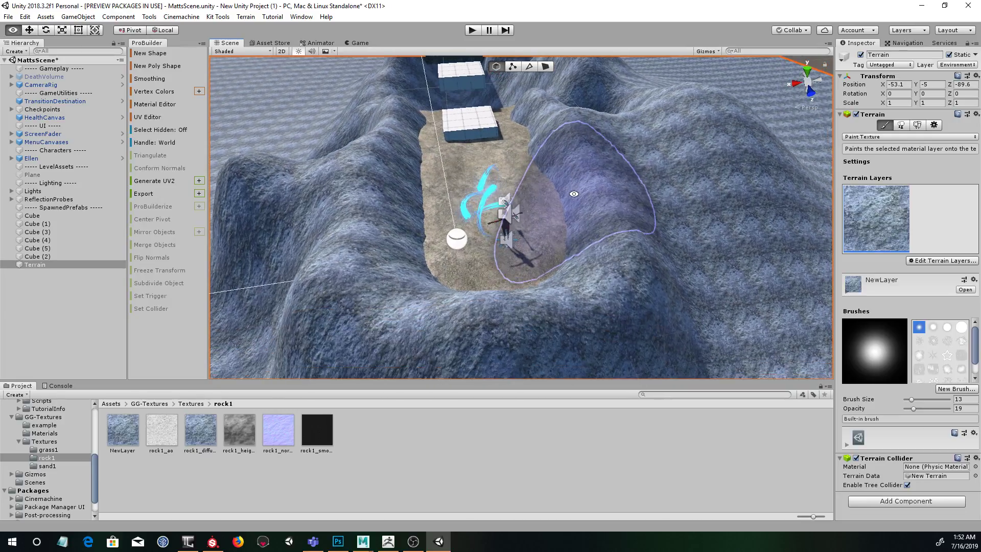
right_click_drag(511, 192, 631, 195, "alt")
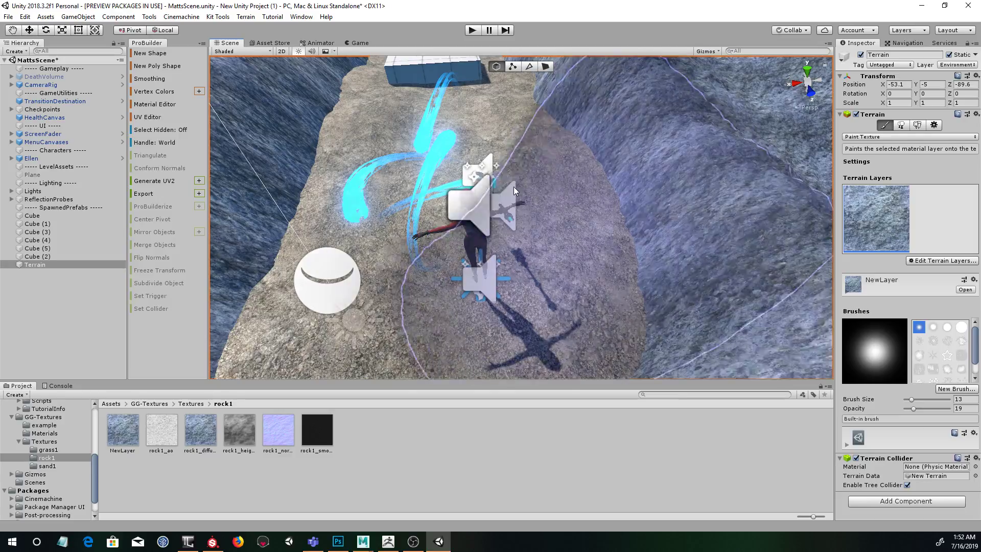
middle_click_drag(603, 199, 657, 232, "alt")
right_click_drag(657, 232, 631, 248, "alt")
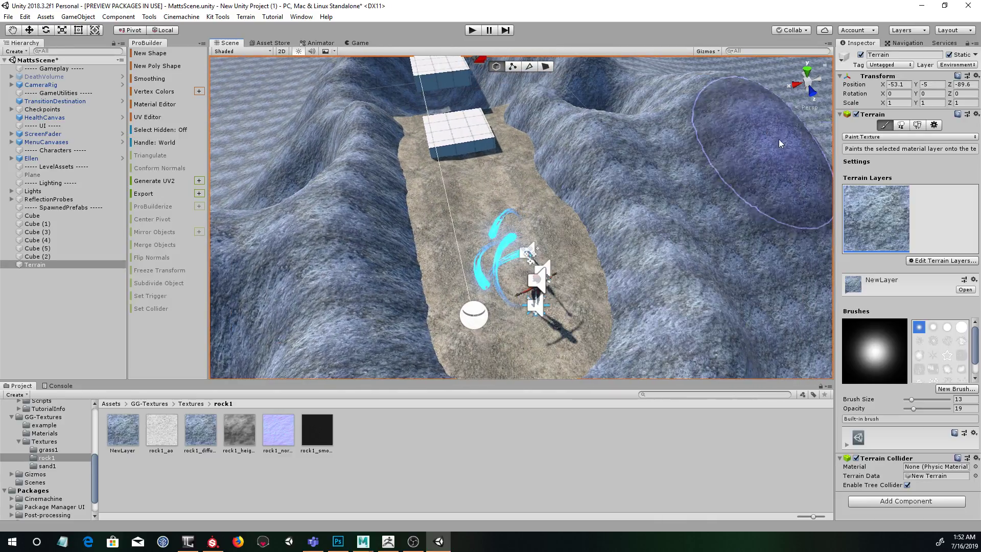
mouse_move(597, 240)
left_mouse_down("alt")
mouse_move(622, 253)
mouse_move(603, 188)
left_mouse_up("alt")
right_click_drag(603, 188, 626, 238, "alt")
mouse_move(626, 238)
left_mouse_down("alt")
mouse_move(565, 238)
mouse_move(615, 237)
mouse_move(601, 232)
left_mouse_up("alt")
scroll(592, 235, "up", 4)
right_click_drag(600, 232, 637, 221, "alt")
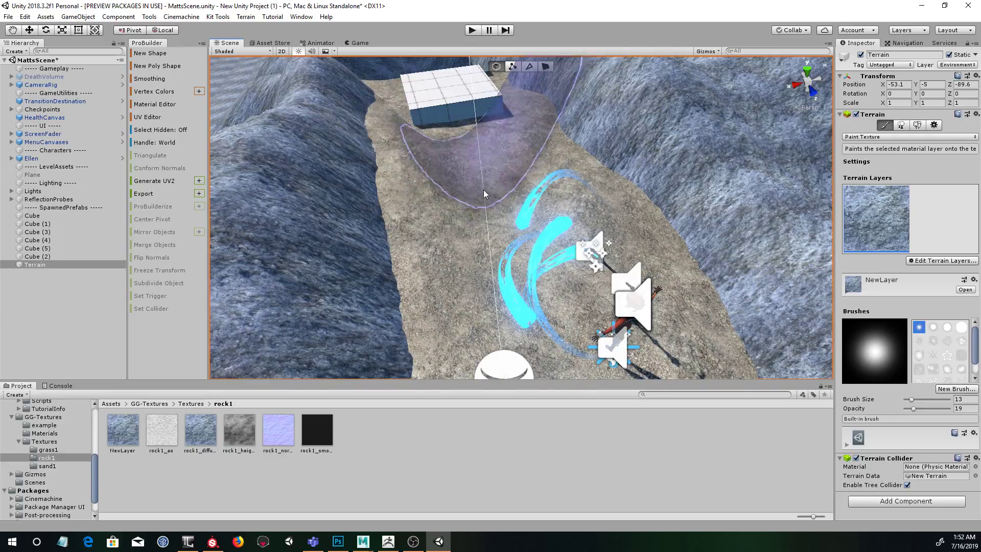
middle_click_drag(712, 258, 657, 221, "alt")
right_click_drag(702, 220, 666, 221, "alt")
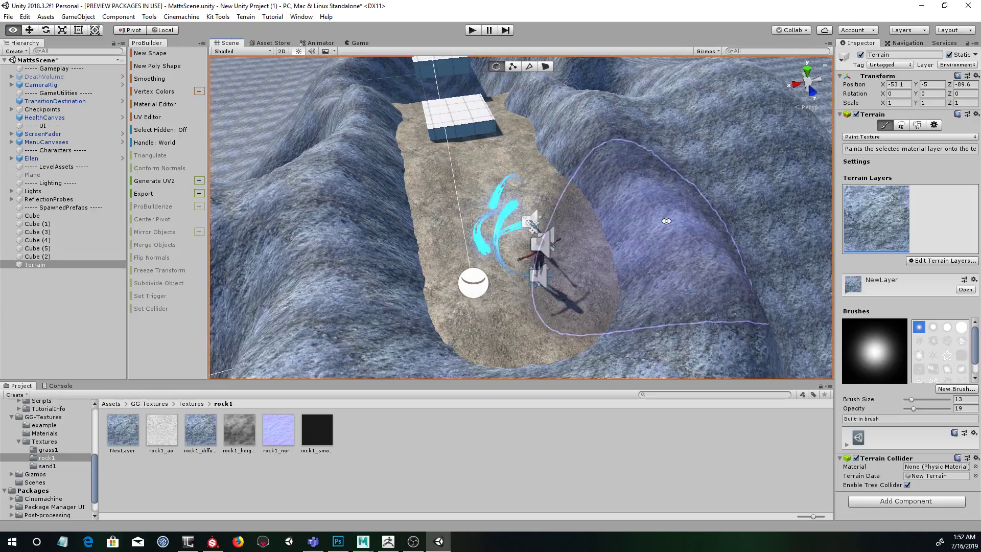
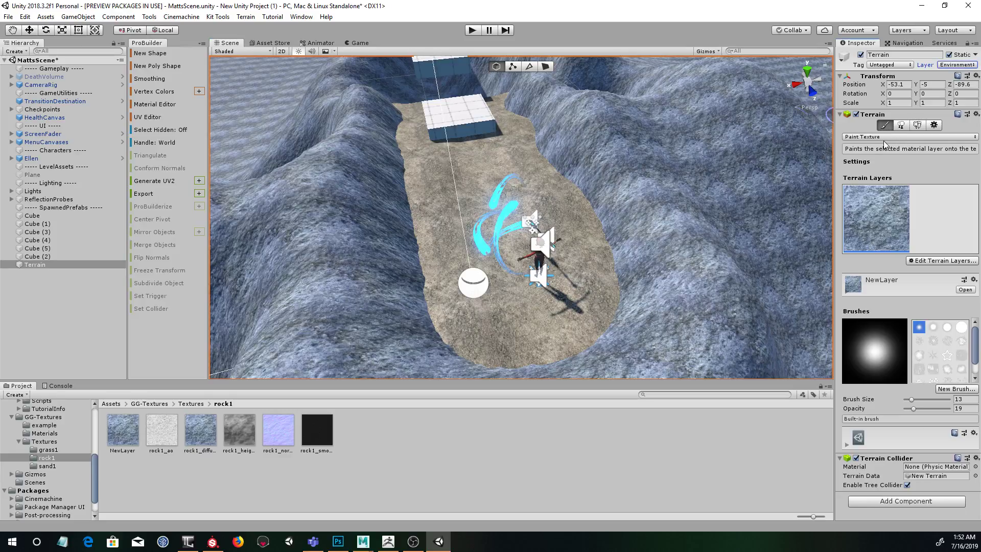
Step: Set the terrain paint brush size to 4 and its opacity to 6
left_click_drag(914, 400, 913, 403)
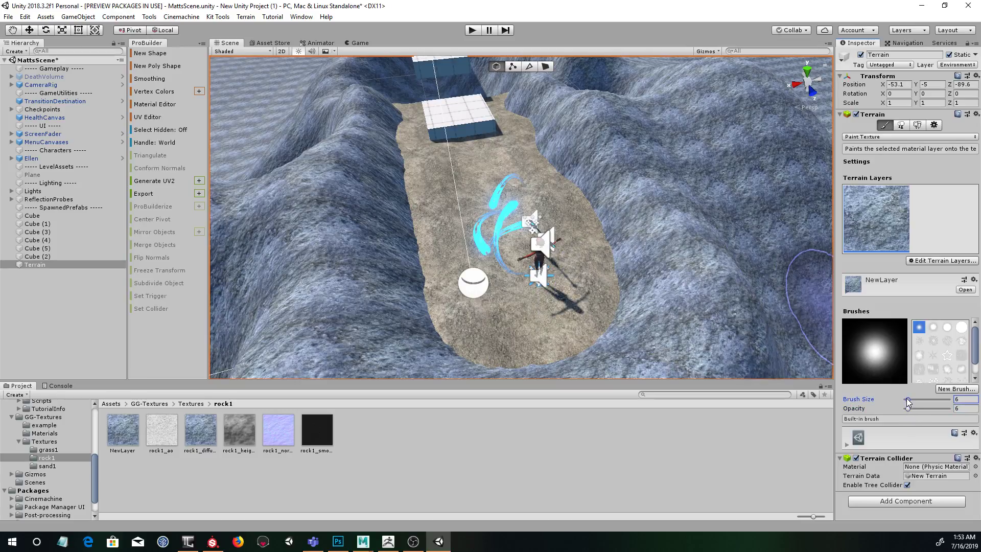
left_click_drag(907, 402, 906, 402)
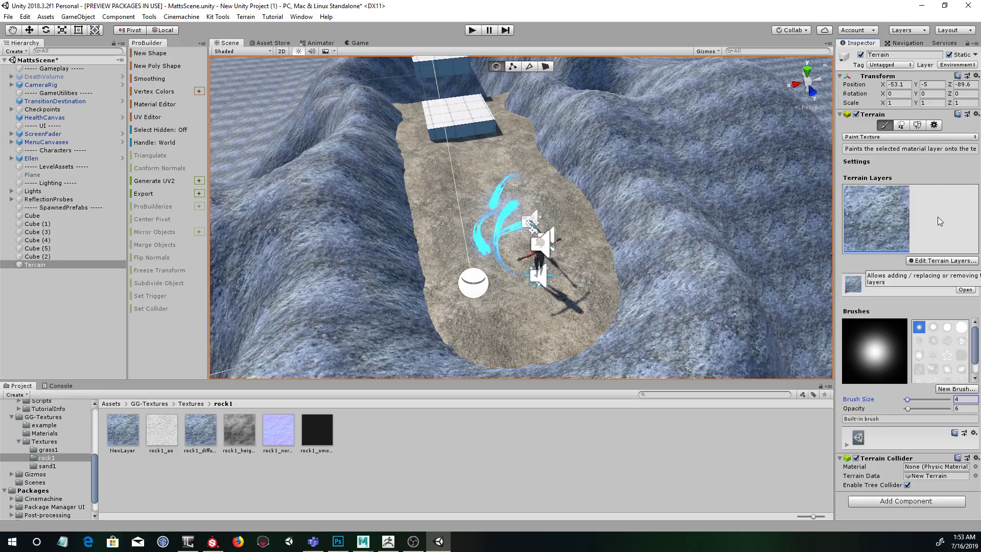
left_click(927, 262)
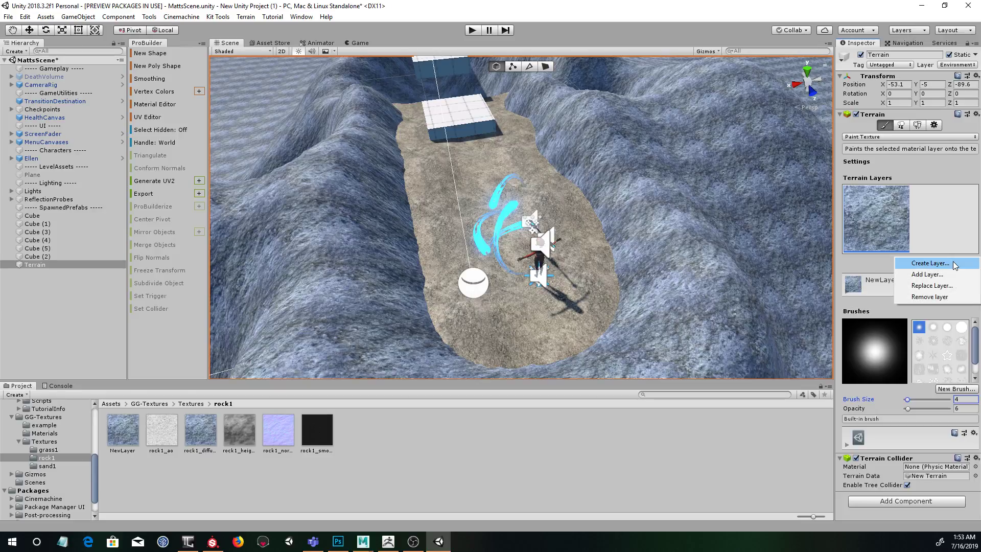
left_click(939, 275)
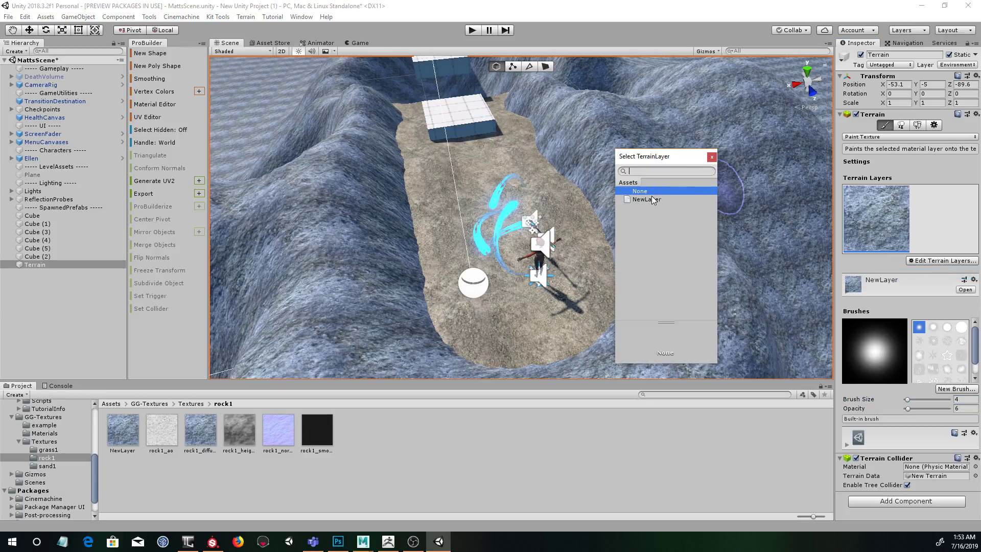
left_click(712, 157)
Step: Create a second terrain layer using the sand1_diffuseOriginal texture
left_click(929, 261)
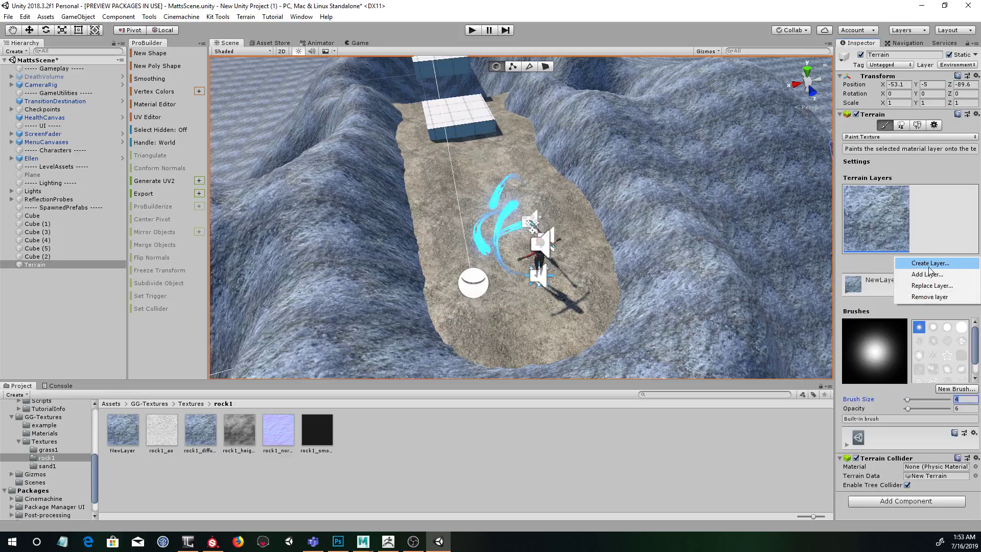
left_click(931, 263)
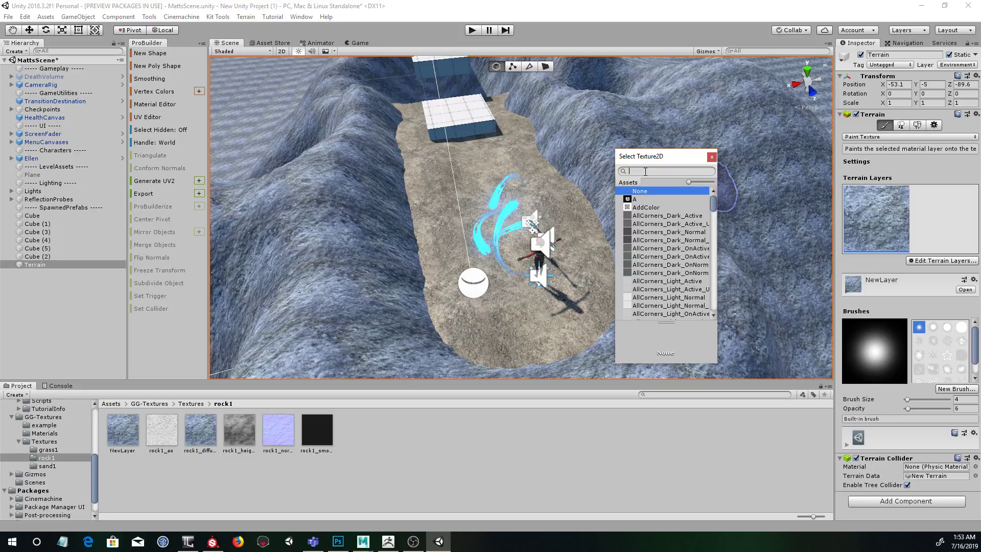
type("sand")
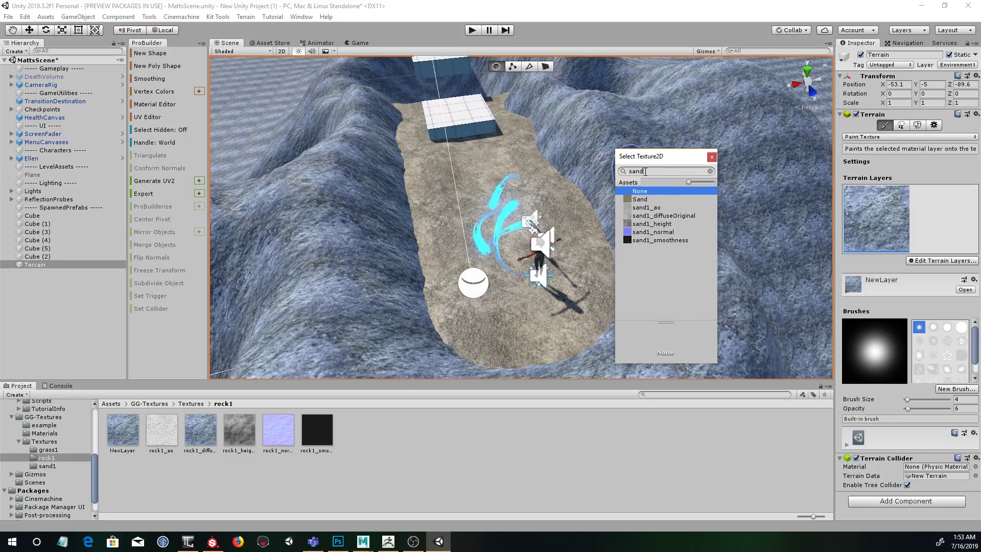
left_click(663, 218)
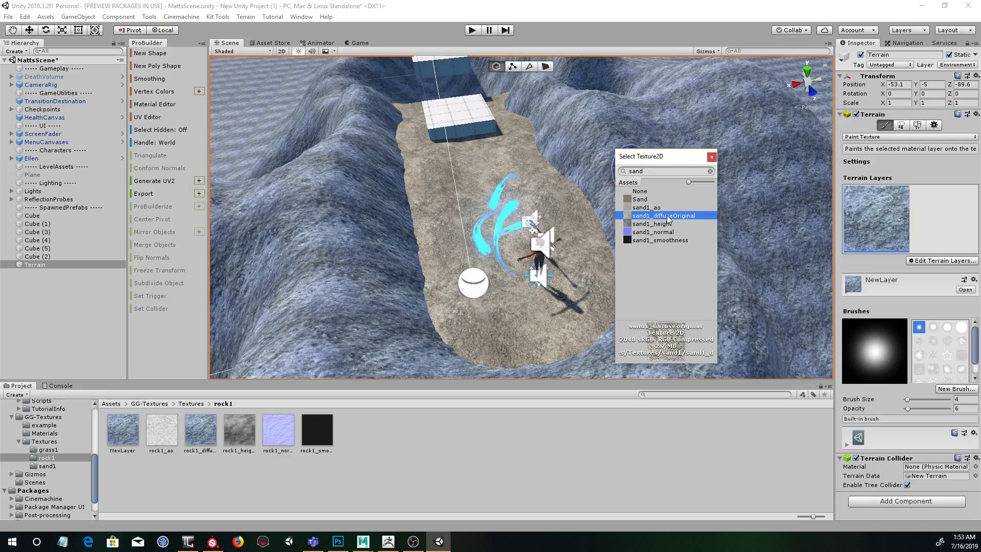
double_click(667, 215)
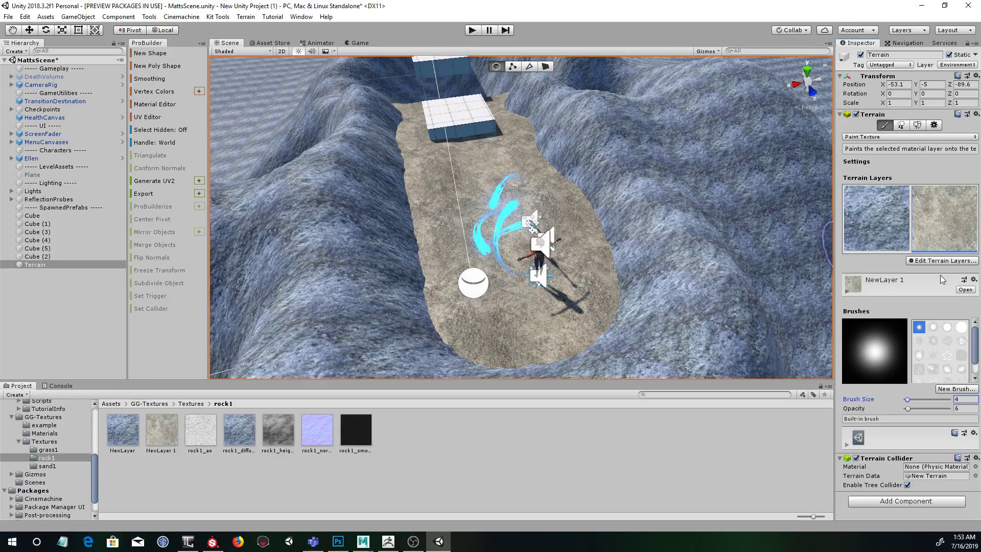
Step: Assign the sand1 normal texture as the new sand layer's normal map, and set Metallic to 0.1 and Smoothness to 0.16
left_click(964, 290)
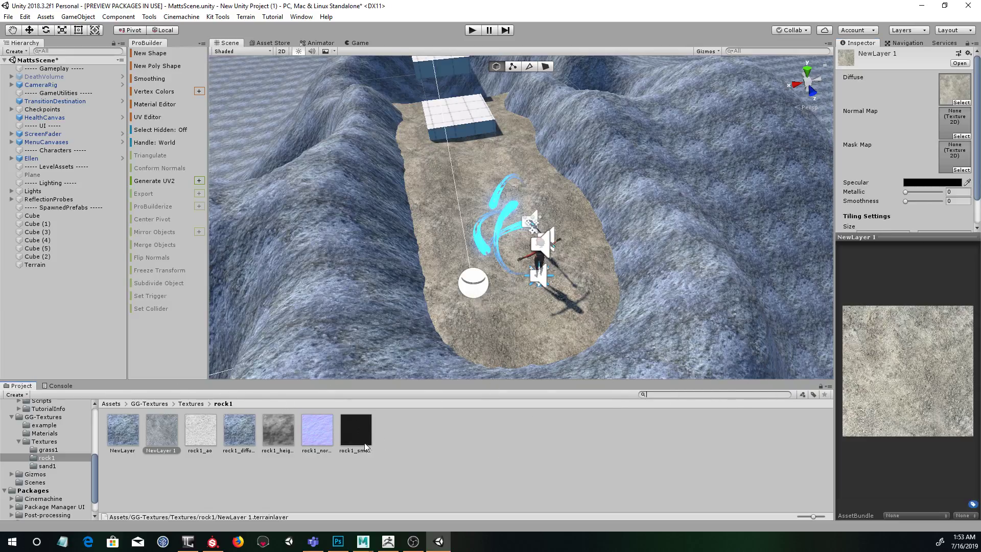
left_click(665, 393)
type("sand")
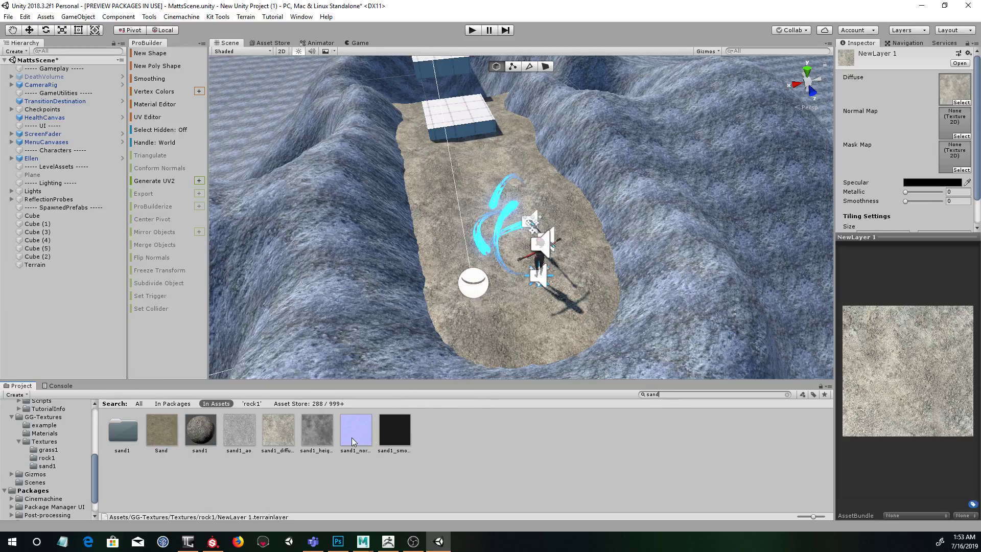
left_click_drag(354, 439, 879, 186)
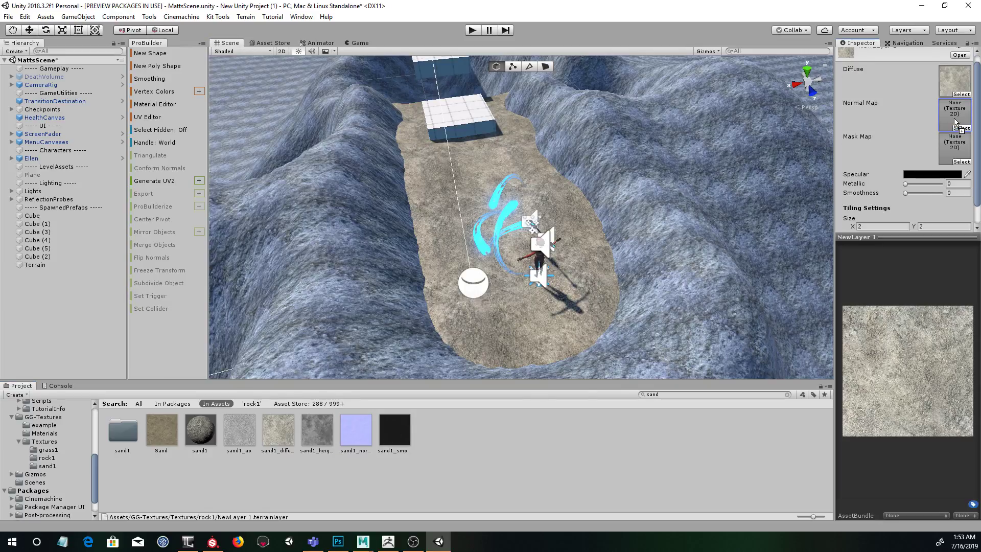
left_click_drag(954, 122, 955, 123)
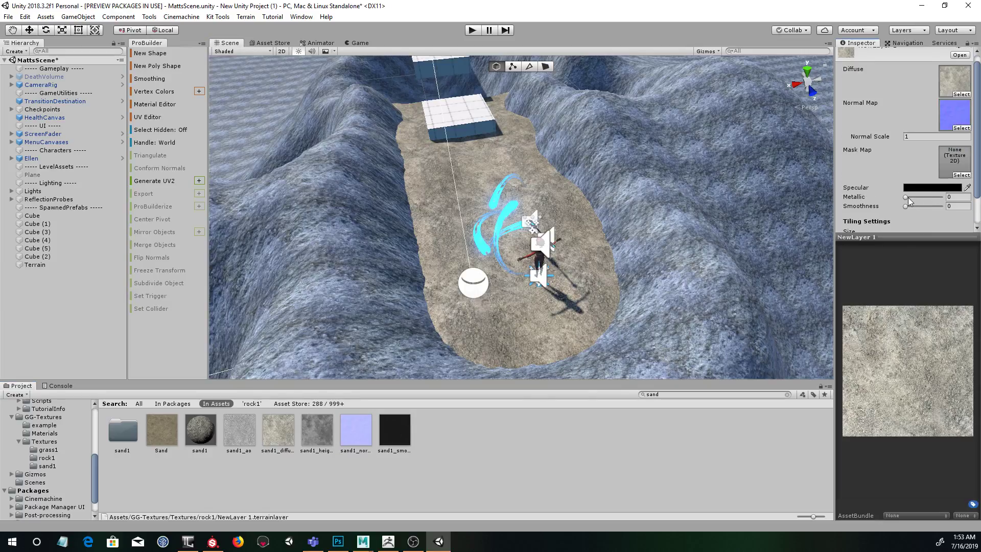
left_click_drag(908, 204, 908, 207)
Step: Paint the sand layer onto the terrain with a size 2 brush, covering the rock edge of the path beside the character
left_click(673, 169)
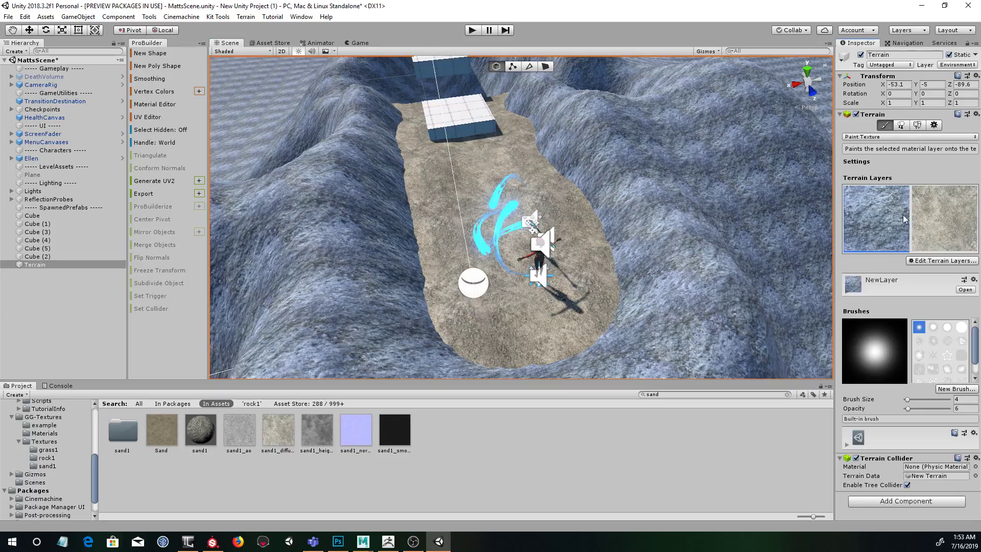
left_click(903, 228)
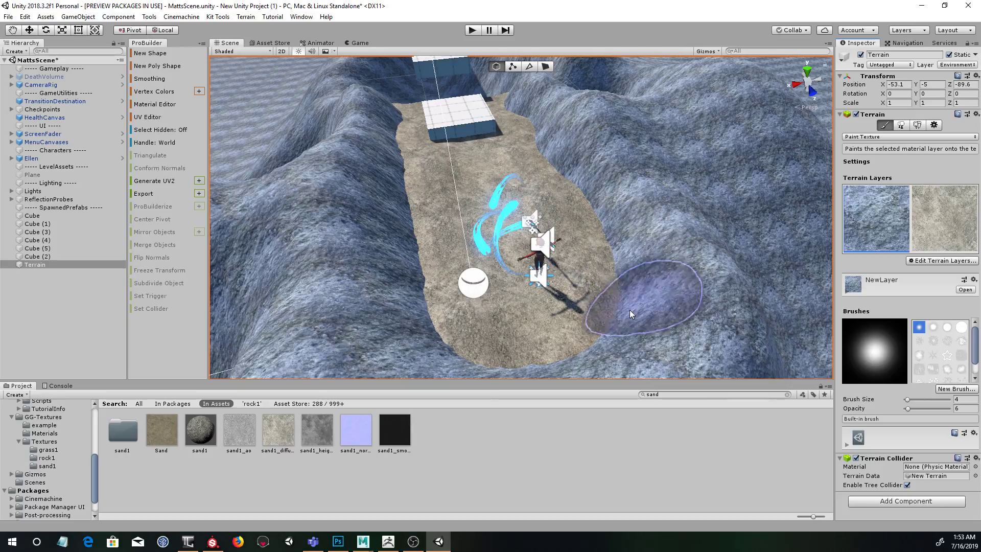
left_click(942, 234)
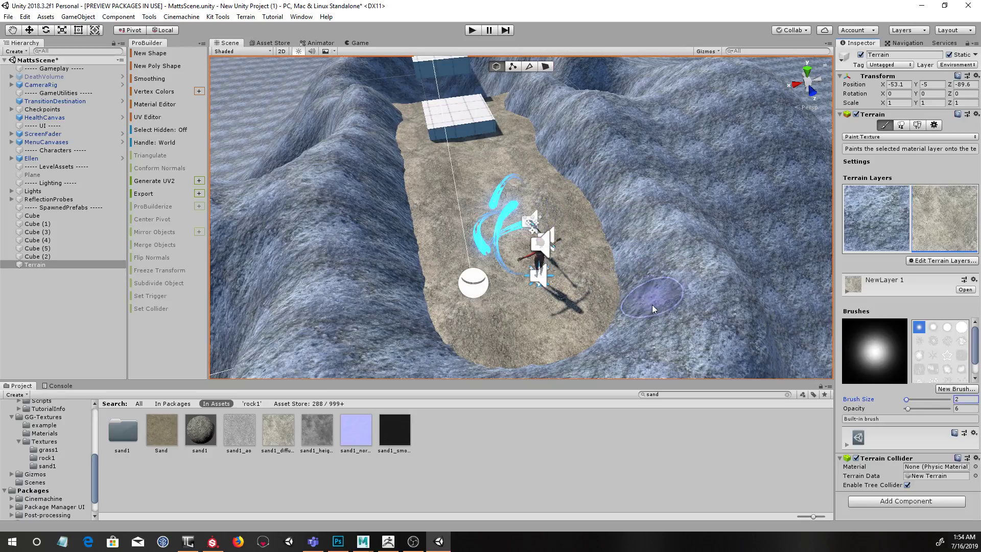
mouse_move(620, 274)
left_mouse_down()
mouse_move(626, 284)
mouse_move(608, 253)
left_mouse_up()
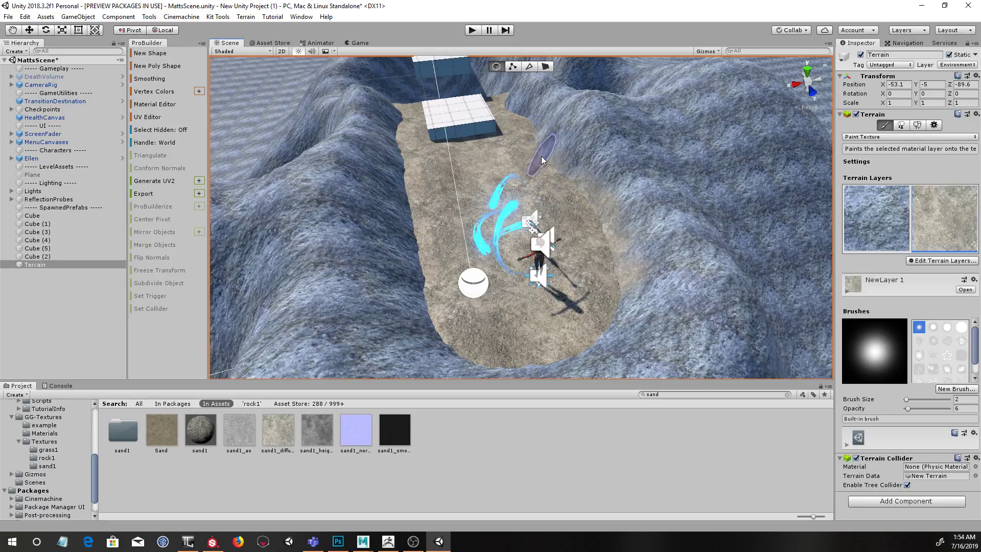
Step: Continue painting sand up the lower rock slope toward and alongside the first white block platform
left_click_drag(608, 153, 573, 170, "alt")
scroll(577, 171, "up", 3)
mouse_move(669, 183)
left_mouse_down()
mouse_move(708, 221)
mouse_move(696, 245)
mouse_move(697, 309)
mouse_move(685, 259)
left_mouse_up()
mouse_move(597, 230)
left_mouse_down()
mouse_move(603, 200)
mouse_move(519, 177)
mouse_move(569, 200)
mouse_move(498, 167)
mouse_move(479, 139)
mouse_move(532, 173)
left_mouse_up()
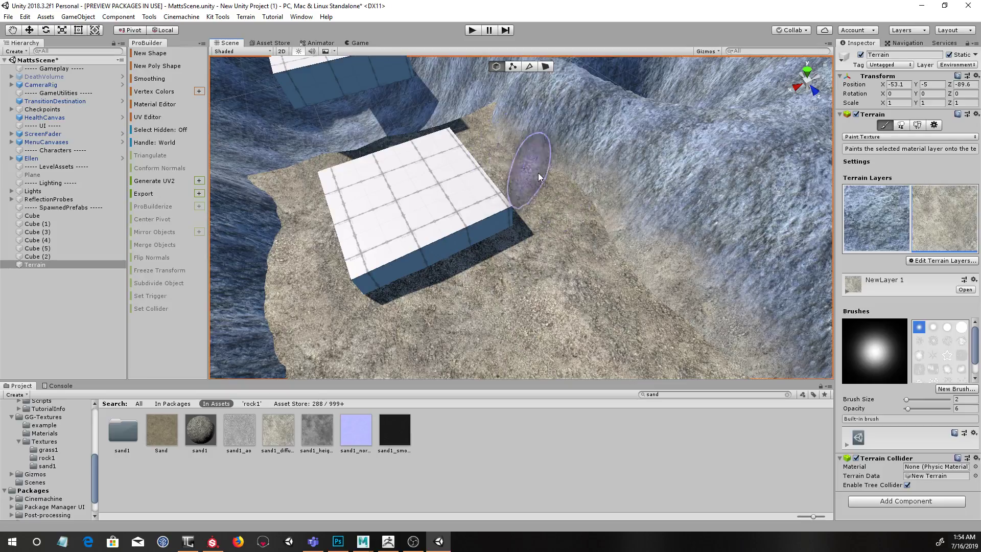
Step: Paint sand over the rock along the path's opposite edge and around its rounded starting end
mouse_move(587, 219)
left_mouse_down("alt")
mouse_move(565, 230)
mouse_move(565, 274)
mouse_move(590, 268)
mouse_move(516, 246)
left_mouse_up("alt")
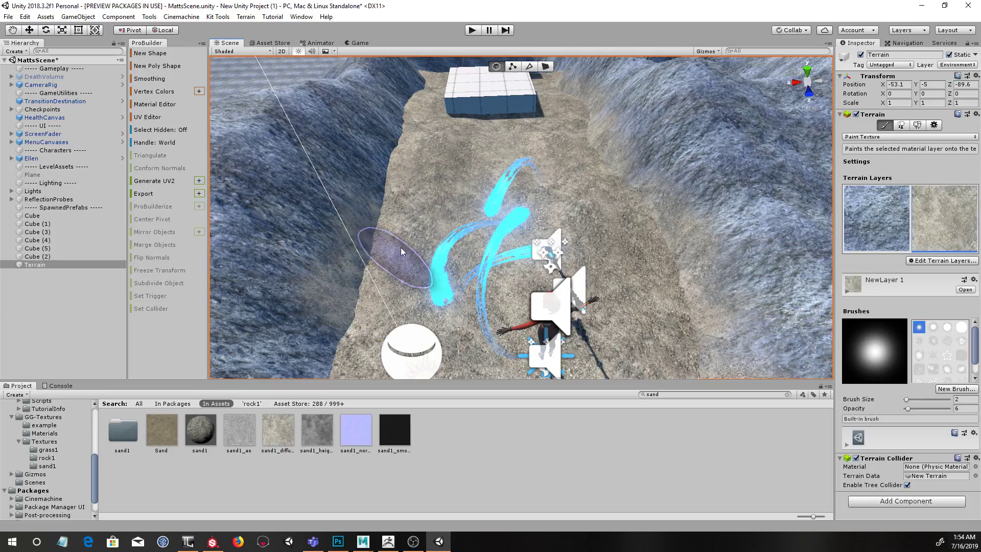
right_click_drag(403, 188, 400, 179, "alt")
middle_click_drag(400, 180, 512, 217, "alt")
left_click_drag(513, 217, 476, 246, "alt")
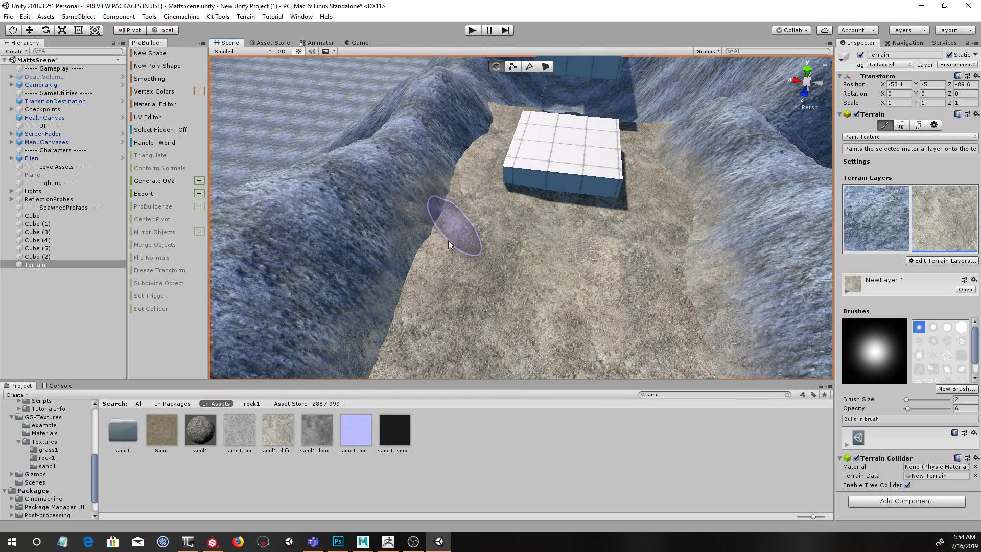
scroll(457, 235, "down", 6)
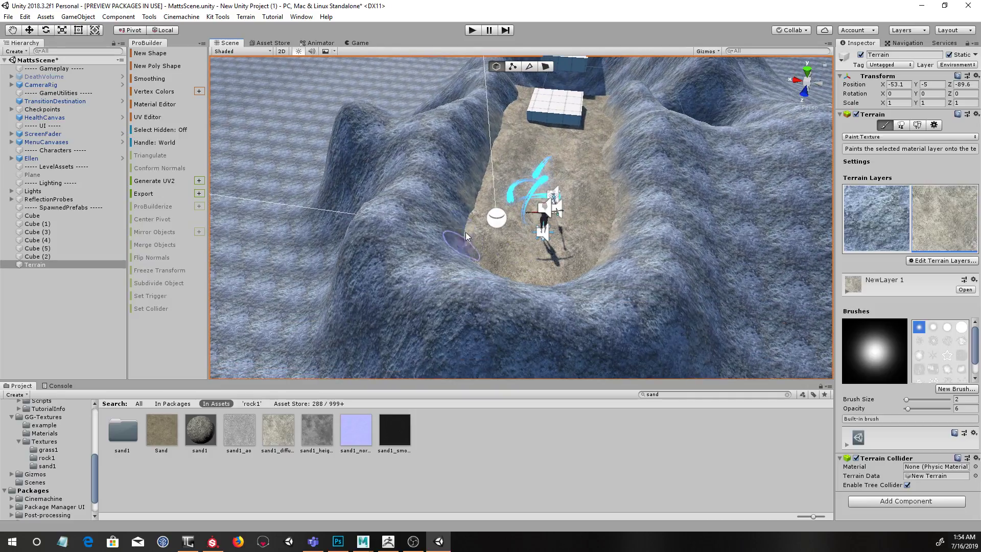
left_click_drag(466, 245, 601, 313, "alt")
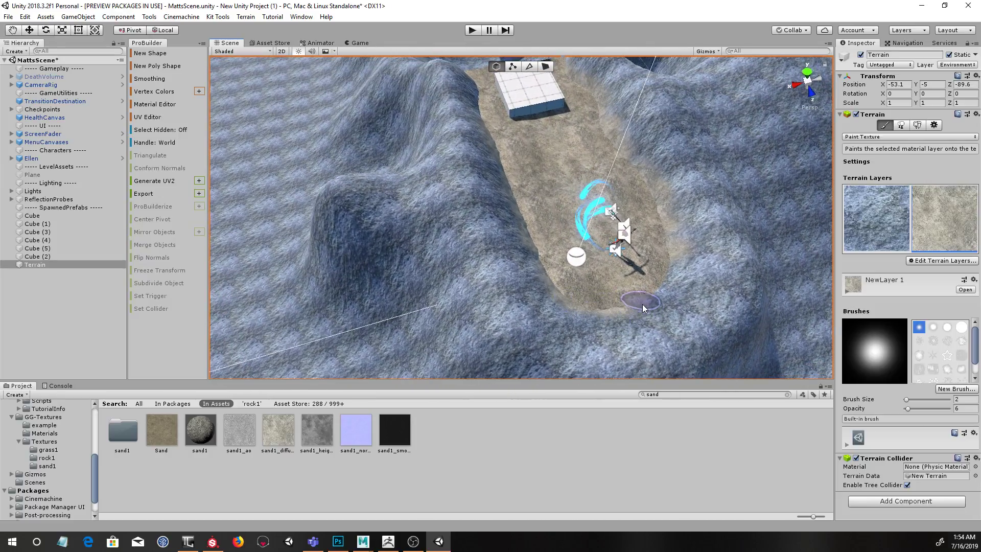
left_click_drag(685, 275, 701, 278, "alt")
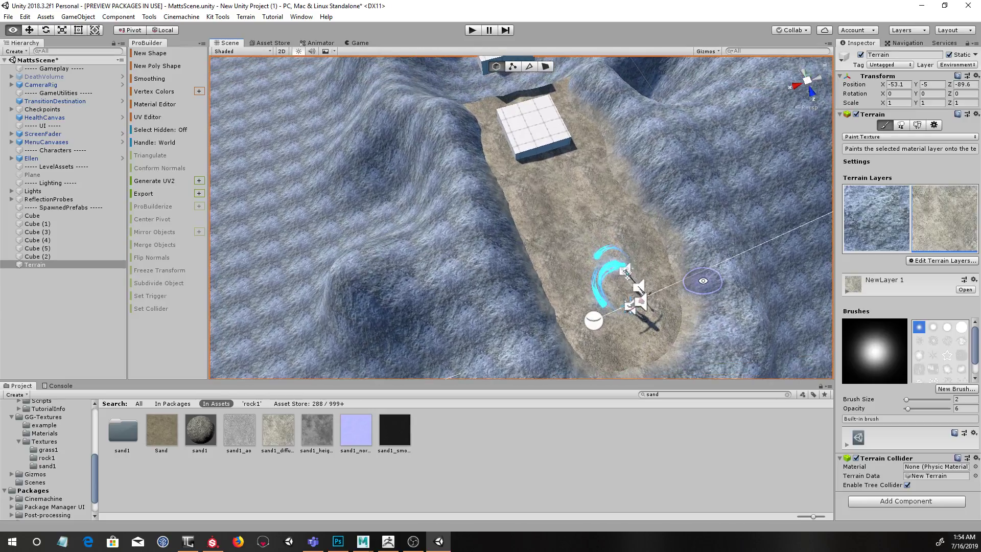
Step: Blend sand into the rock on both sides of the first white block platform, up to the gap before the second
mouse_move(673, 197)
left_mouse_down("alt")
mouse_move(689, 227)
mouse_move(716, 212)
left_mouse_up("alt")
scroll(621, 232, "up", 5)
mouse_move(622, 232)
left_mouse_down("alt")
mouse_move(450, 215)
mouse_move(456, 206)
left_mouse_up("alt")
middle_click_drag(455, 206, 551, 237)
left_click_drag(551, 237, 469, 253, "alt")
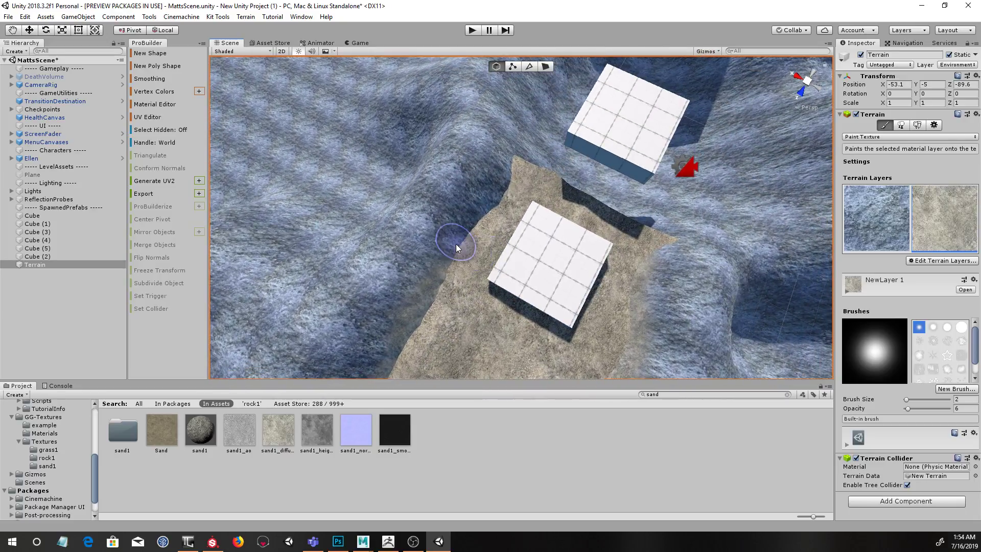
left_click_drag(528, 210, 573, 307, "alt")
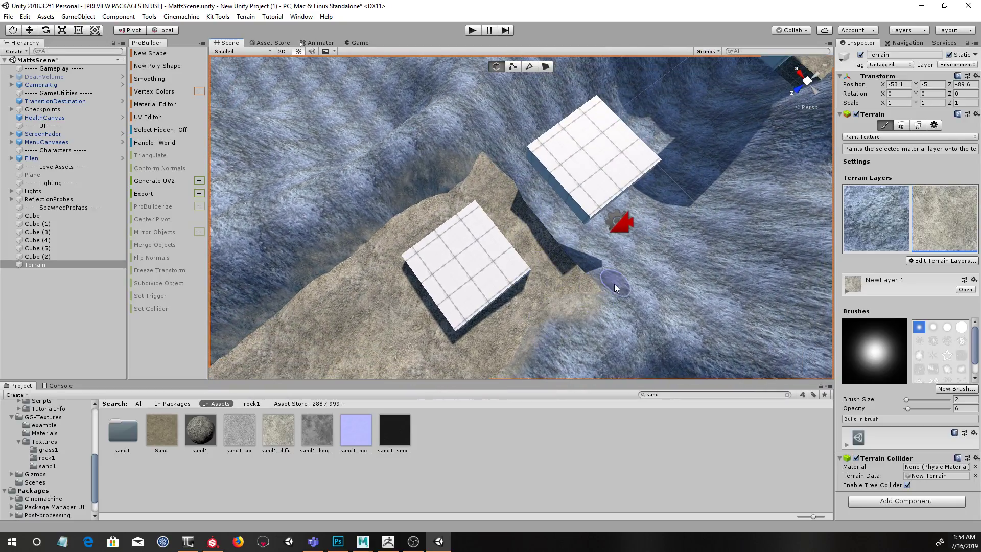
Step: Touch up the sand-to-rock transition on the slopes around the character's starting area
left_click_drag(548, 213, 653, 219, "alt")
right_click_drag(653, 220, 585, 235, "alt")
left_click_drag(584, 235, 450, 240, "alt")
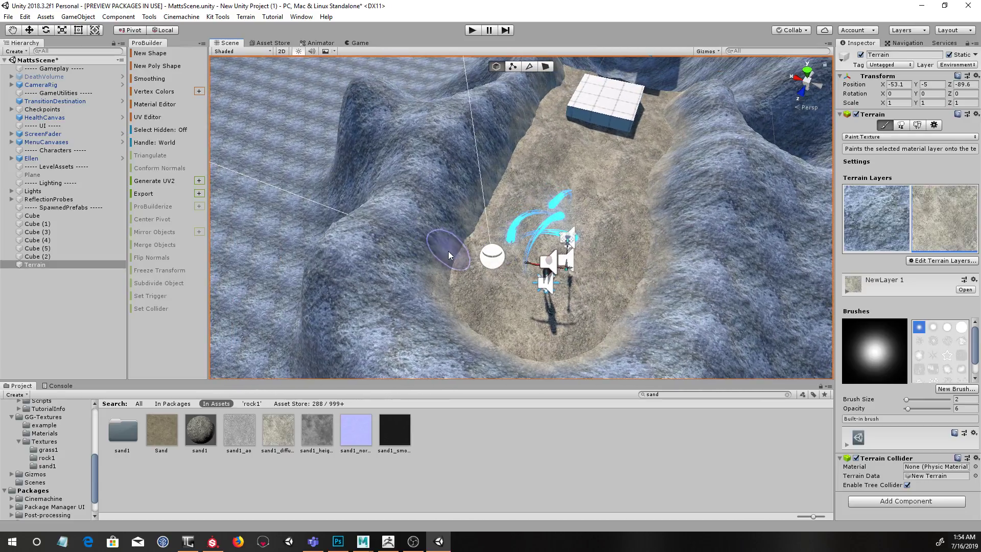
left_click_drag(567, 240, 533, 230, "alt")
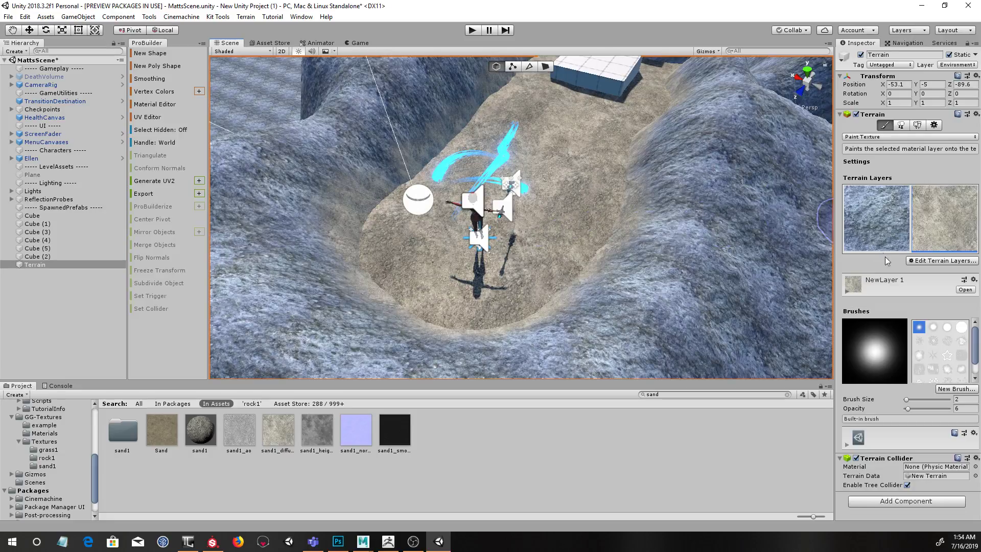
Step: Set the sand layer's Metallic to 0.46 and Smoothness to 0.23, and pick a lighter specular colour
left_click(939, 234)
left_click(939, 260)
left_click(897, 268)
left_click(965, 290)
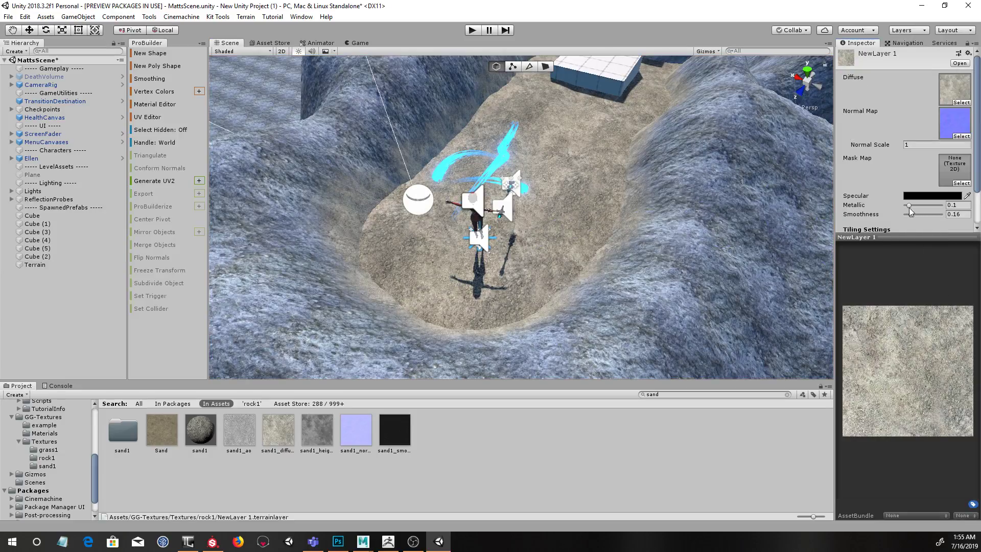
left_click_drag(928, 204, 925, 214)
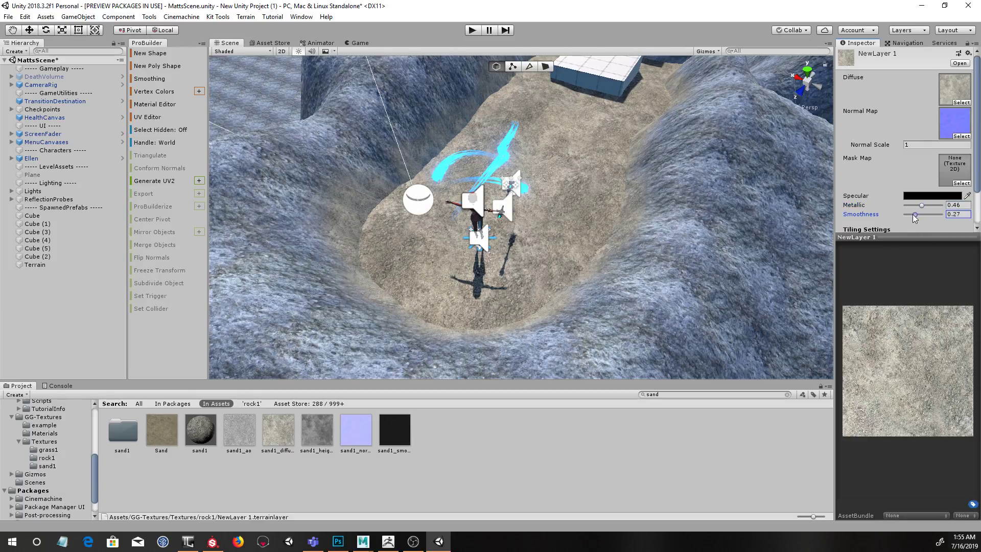
left_click(913, 198)
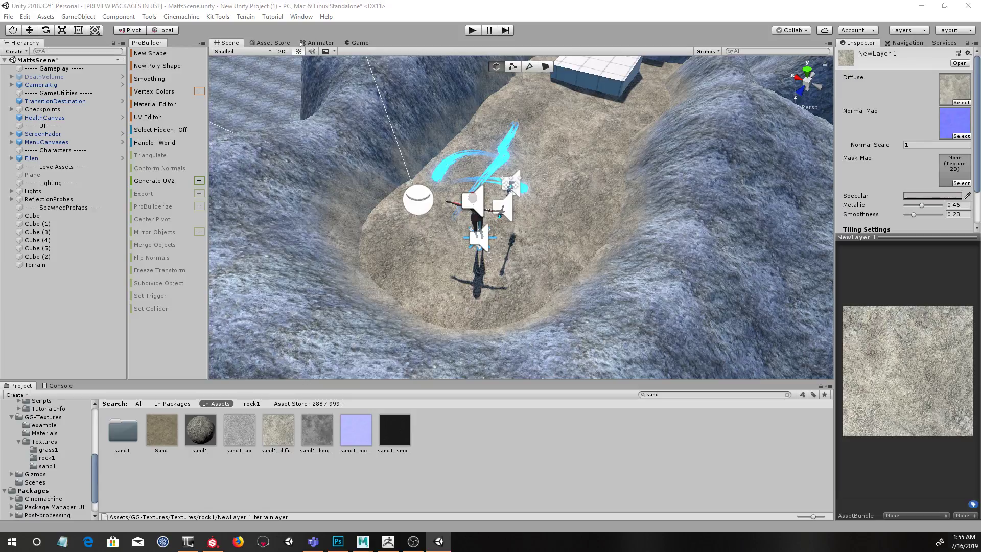
key("Escape")
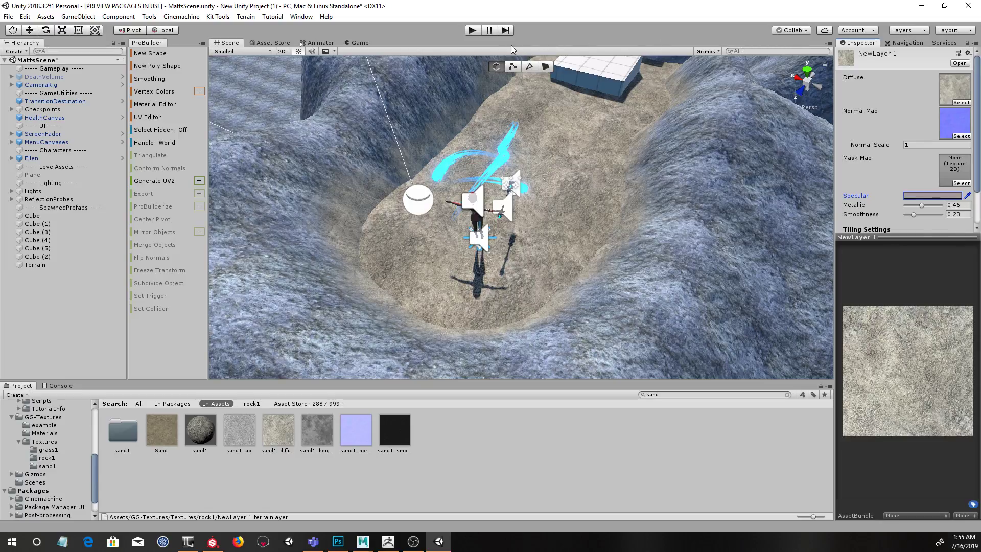
Step: Play the level and run the character around the sand path and onto the first blocks to inspect the terrain textures, ending play mode
left_click(471, 30)
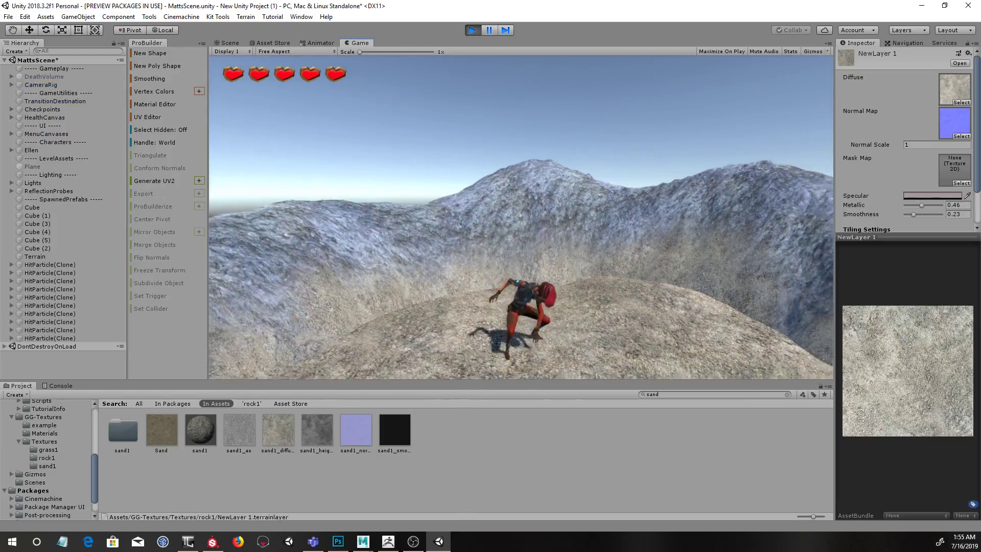
key("w")
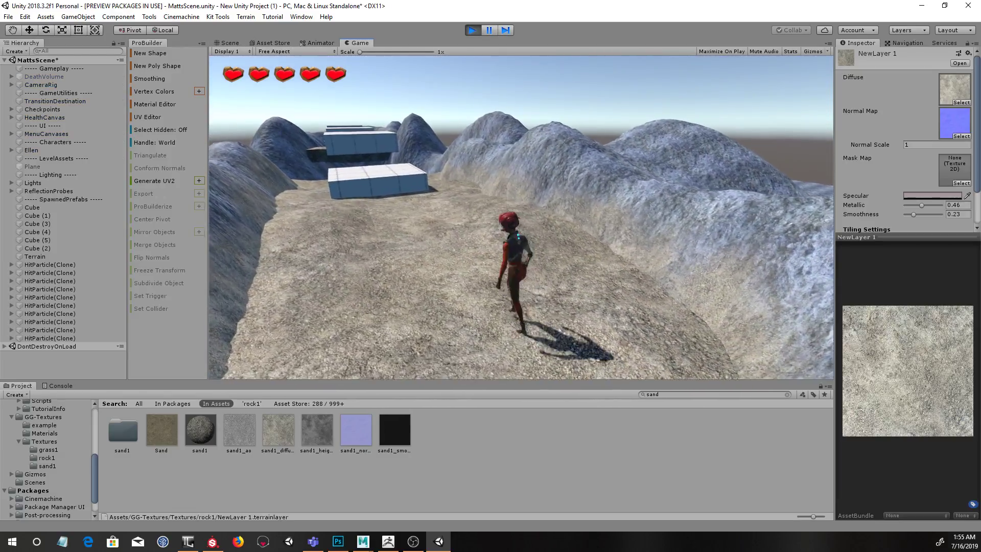
key("space")
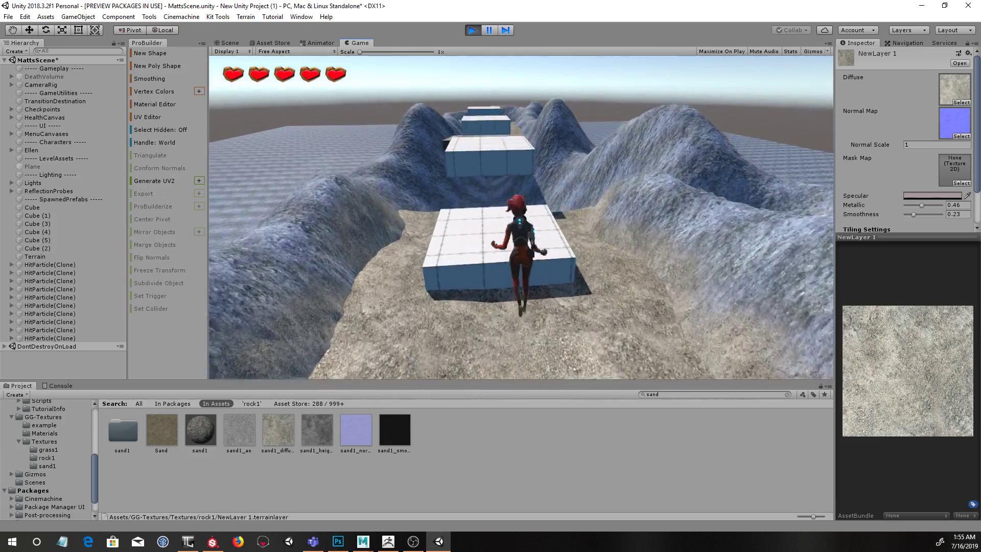
key("w")
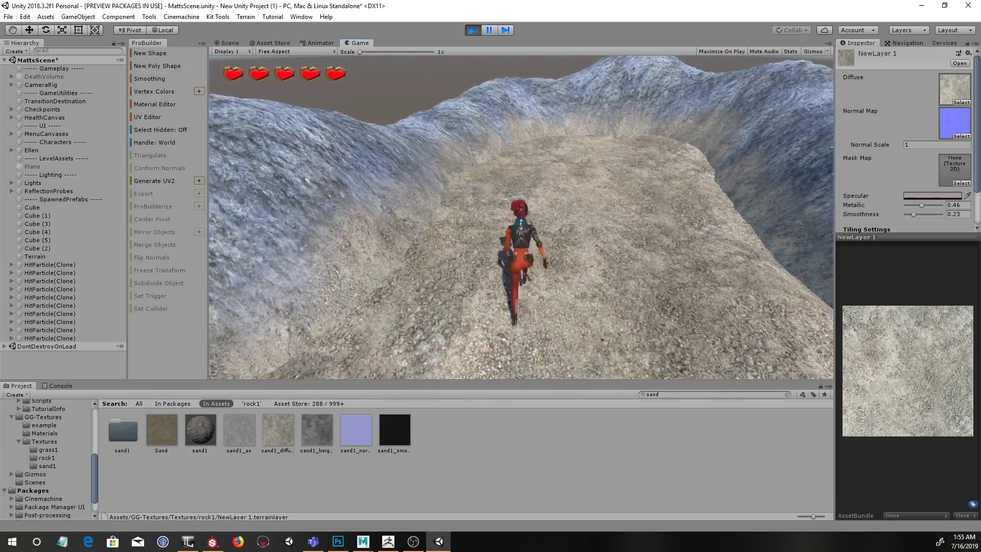
key("w")
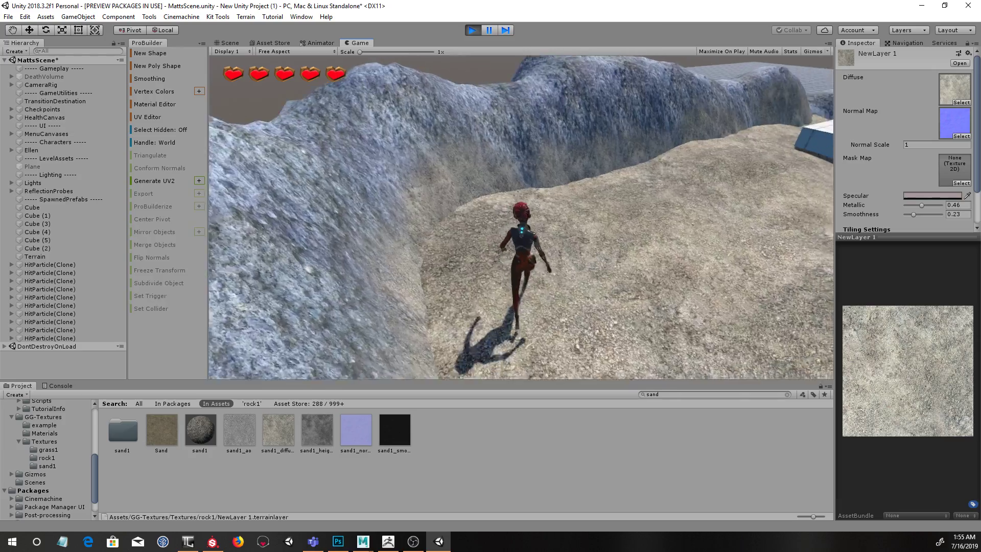
key("w")
key("space")
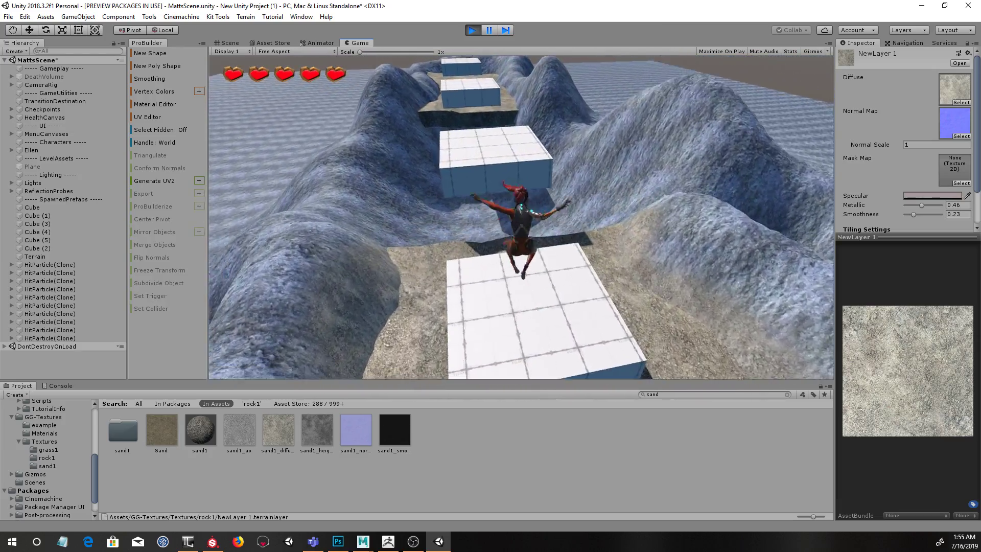
key("w")
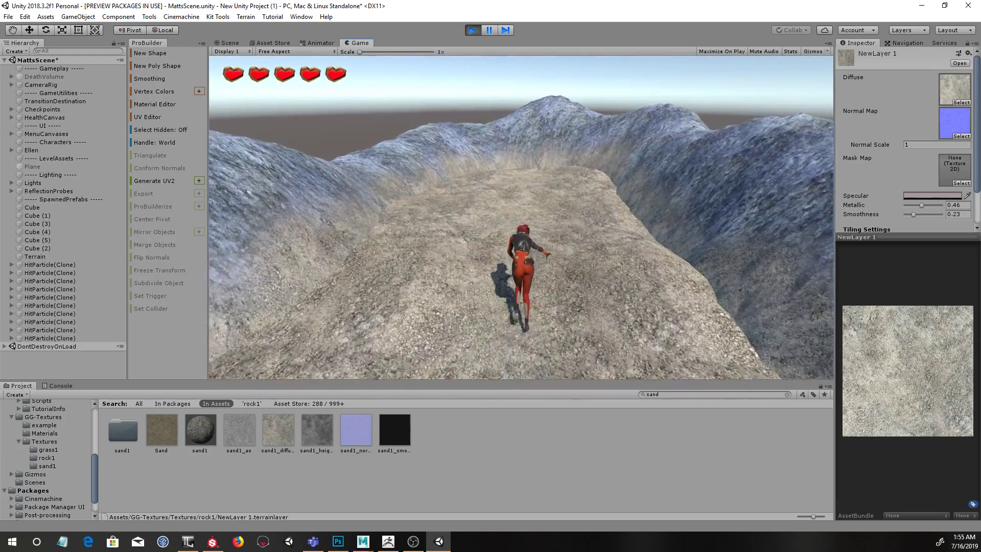
key("w")
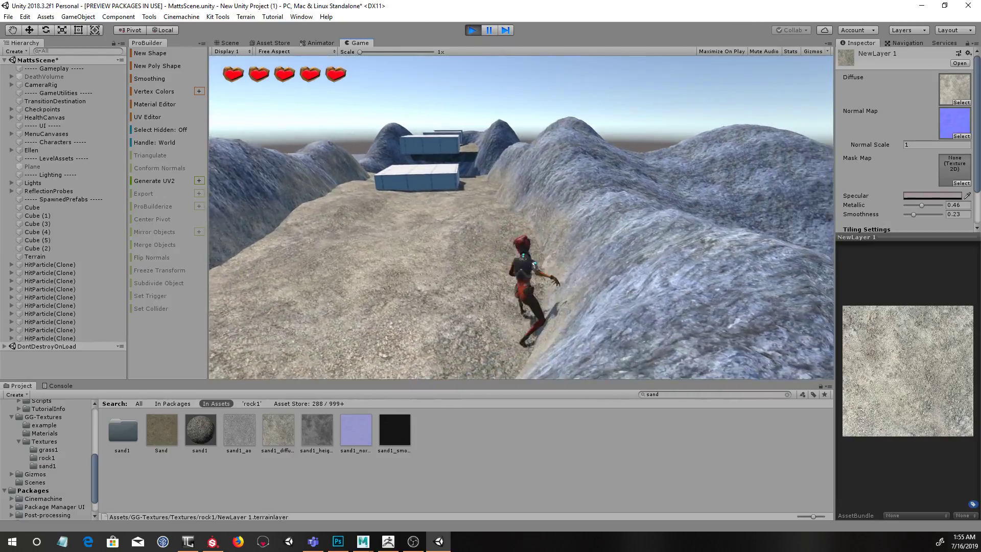
key("w")
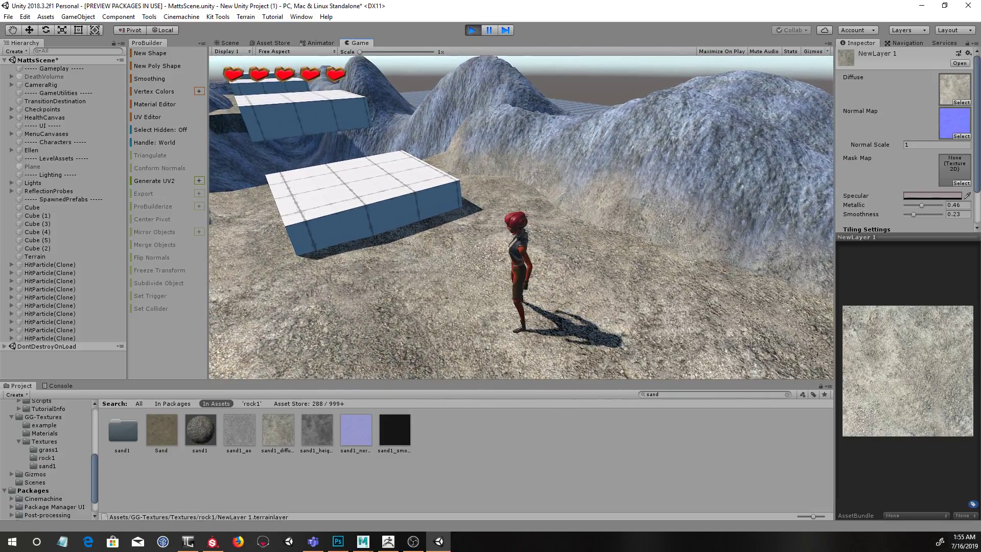
key("Escape")
left_click(477, 31)
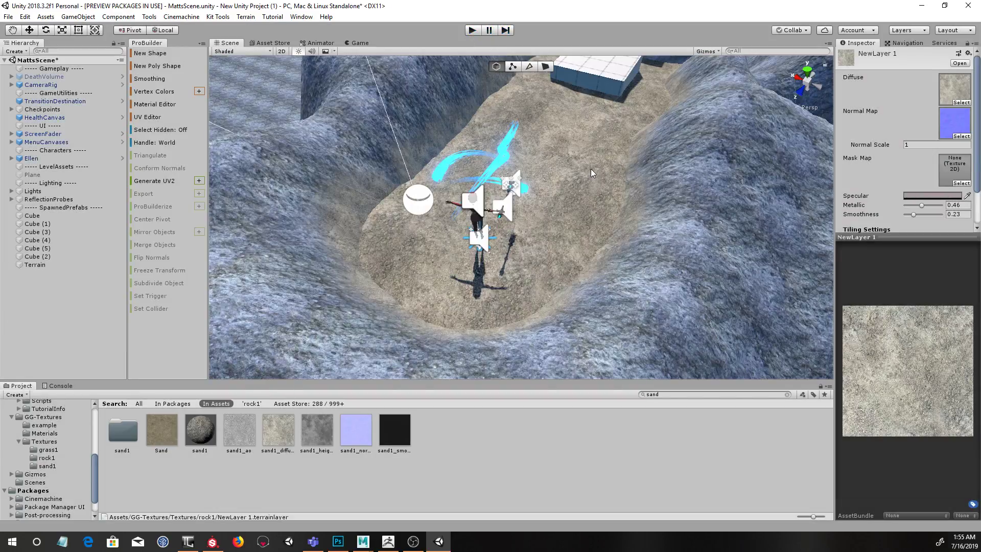
Step: Build a 1 × 1 × 1 ProBuilder cube above the sand path, between the character and the first white block platform
left_click_drag(682, 197, 656, 188, "alt")
right_click_drag(656, 188, 615, 183, "alt")
mouse_move(615, 184)
left_mouse_down("alt")
mouse_move(615, 197)
mouse_move(599, 195)
left_mouse_up("alt")
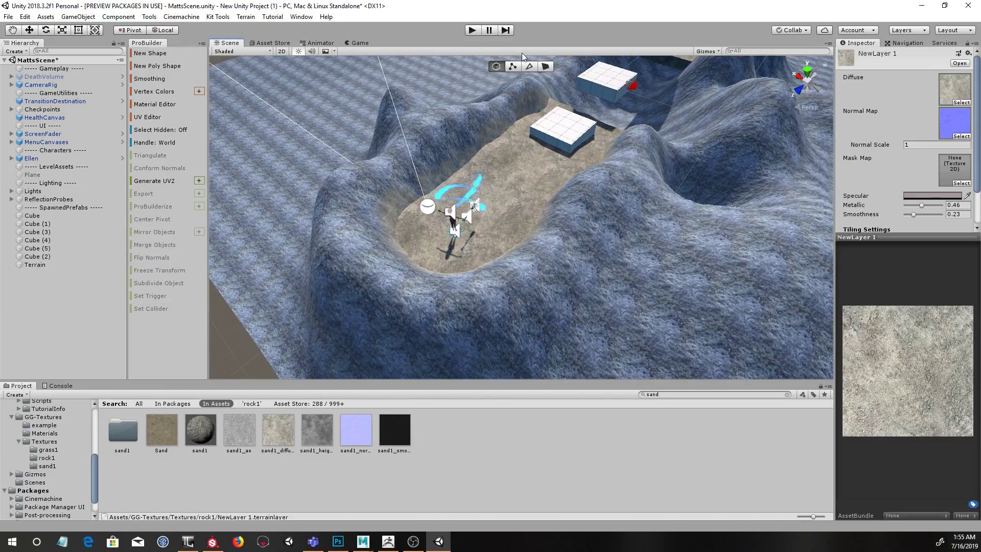
left_click(165, 54)
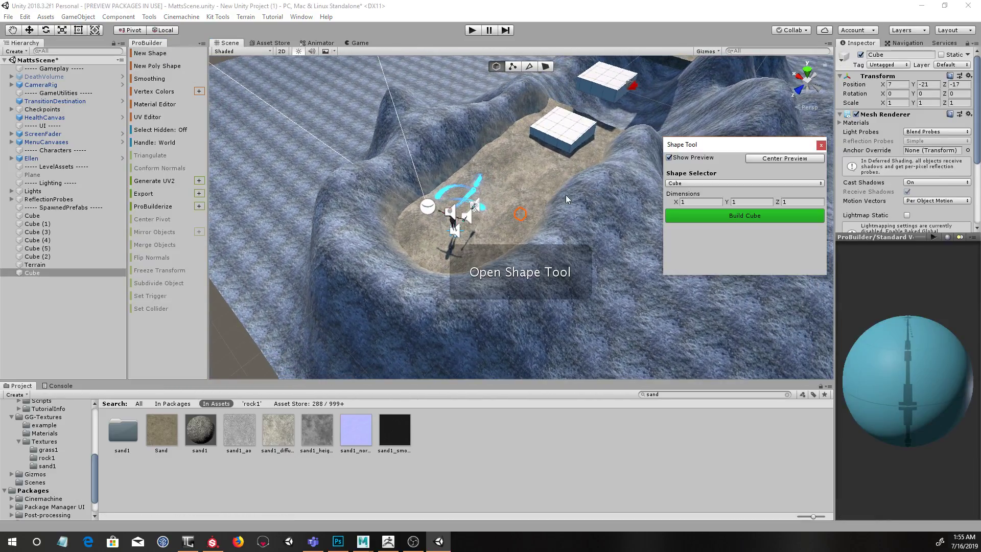
left_click(30, 32)
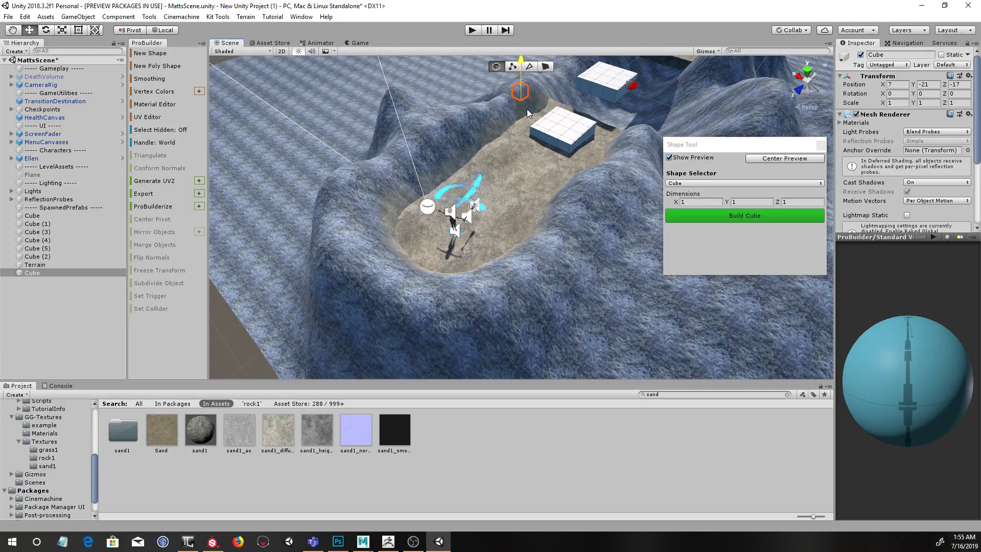
left_click_drag(555, 128, 527, 163, "alt")
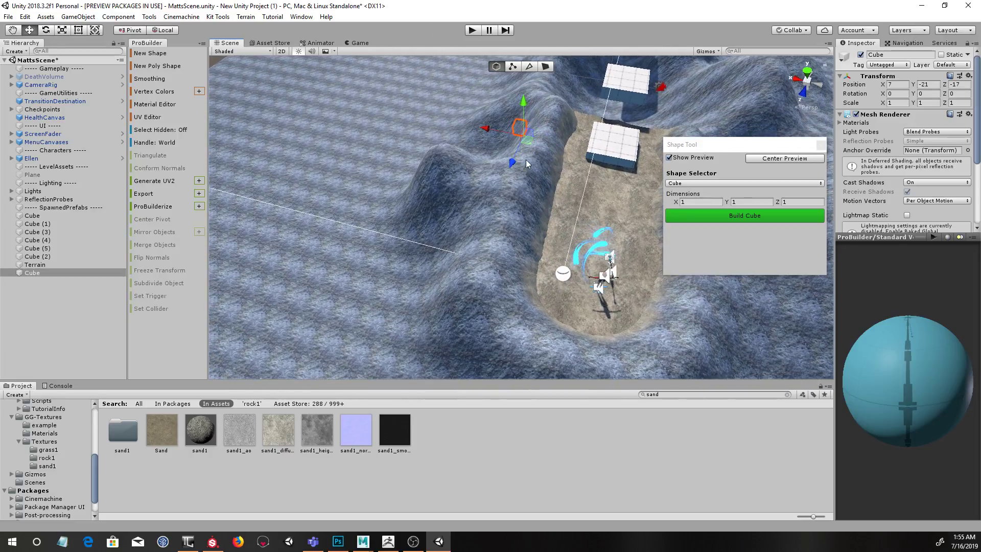
left_click_drag(492, 204, 516, 192)
left_click(752, 218)
right_click_drag(517, 192, 554, 205, "alt")
left_click_drag(555, 204, 552, 113, "alt")
Step: Enlarge the new cube to about 1.95 × 1.99 × 2.16 by moving its faces outward, and return to object selection
left_click(546, 67)
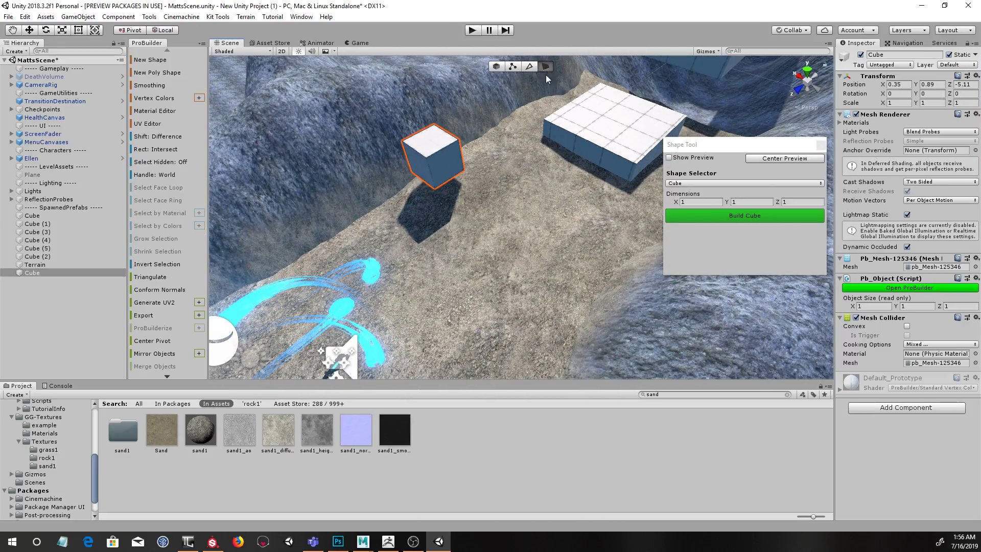
left_click(443, 173)
middle_click_drag(493, 158, 532, 189)
left_click_drag(458, 178, 415, 232)
left_click(476, 201)
left_click(434, 182)
left_click_drag(394, 157, 383, 121)
left_click(498, 70)
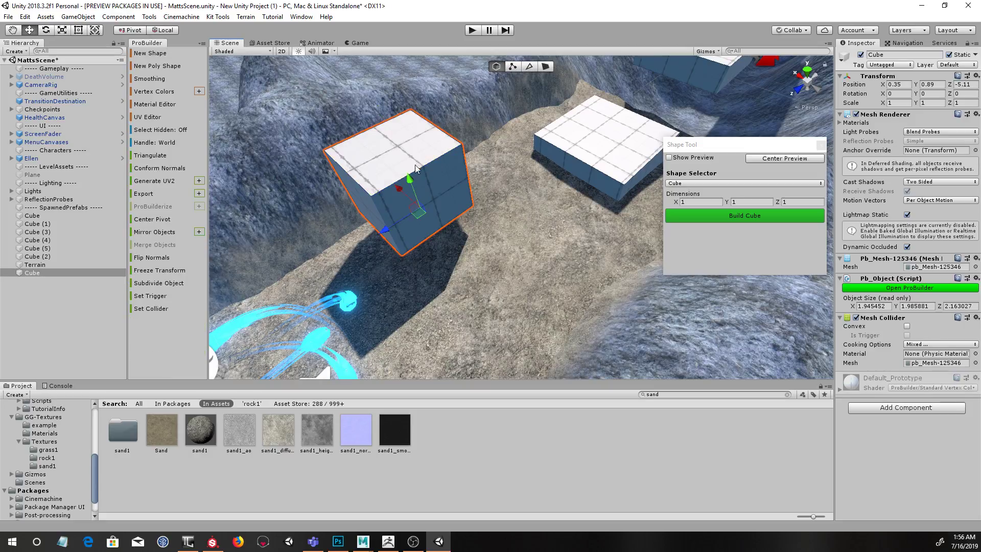
left_click_drag(451, 156, 461, 155, "alt")
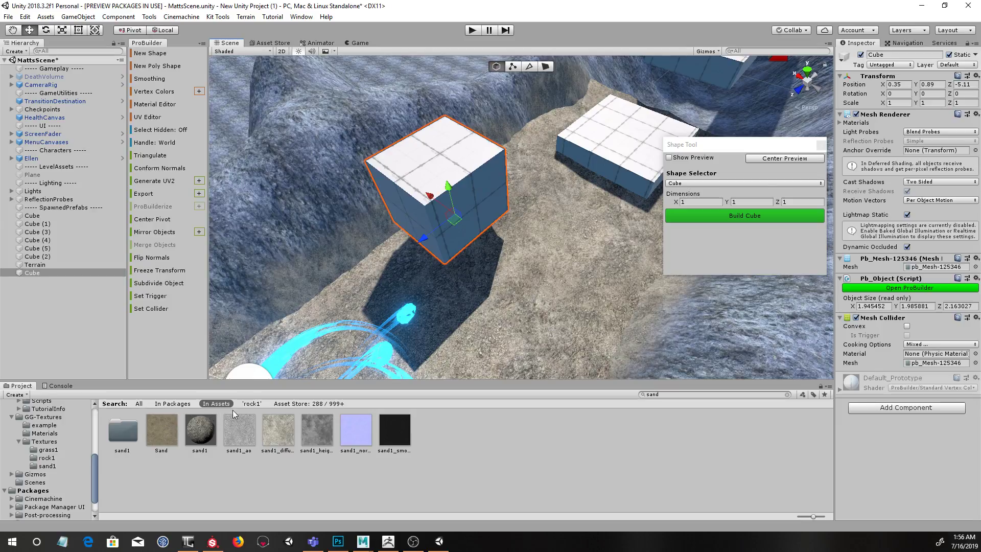
Step: Apply the rock1 material from the GG-Textures Materials folder to the enlarged cube
left_click(51, 442)
left_click(46, 419)
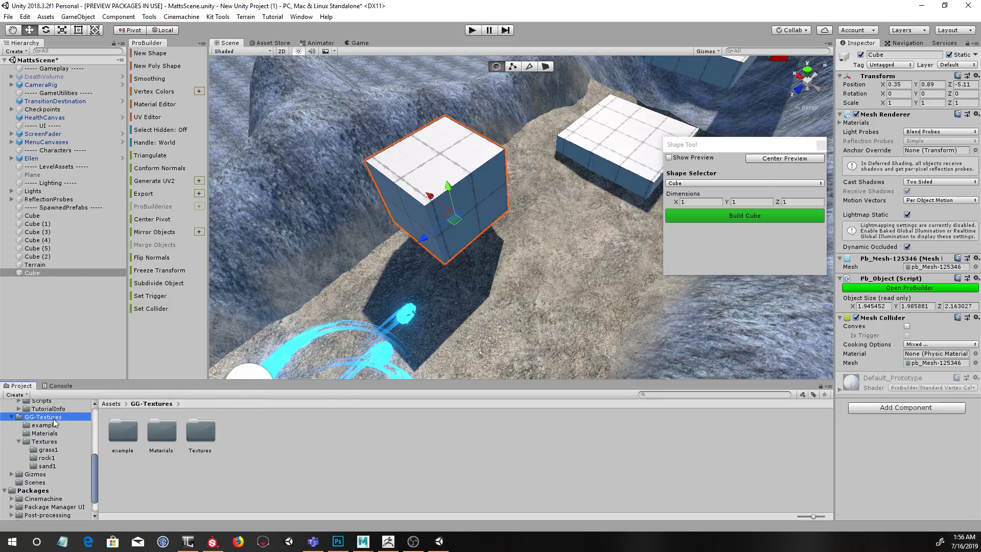
left_click(162, 435)
double_click(164, 433)
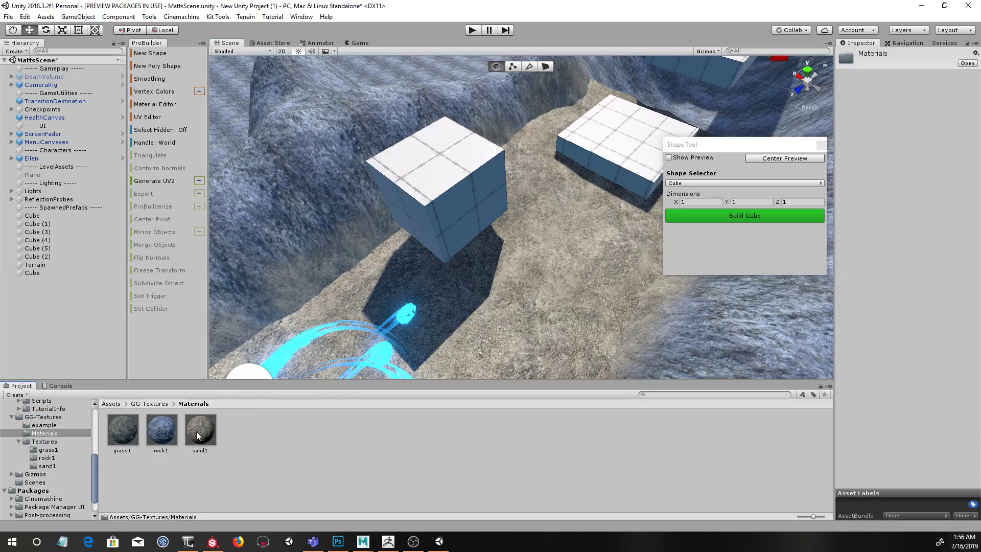
left_click_drag(167, 434, 415, 210)
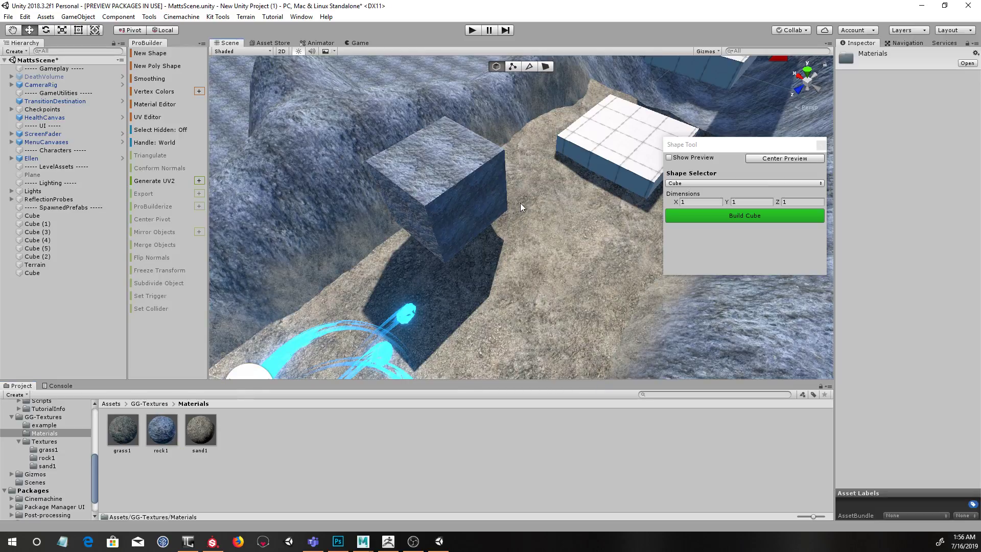
middle_click_drag(537, 212, 567, 230)
Step: Subdivide the rock-textured cube repeatedly to give it a dense mesh
left_click(478, 221)
middle_click_drag(424, 228, 411, 190)
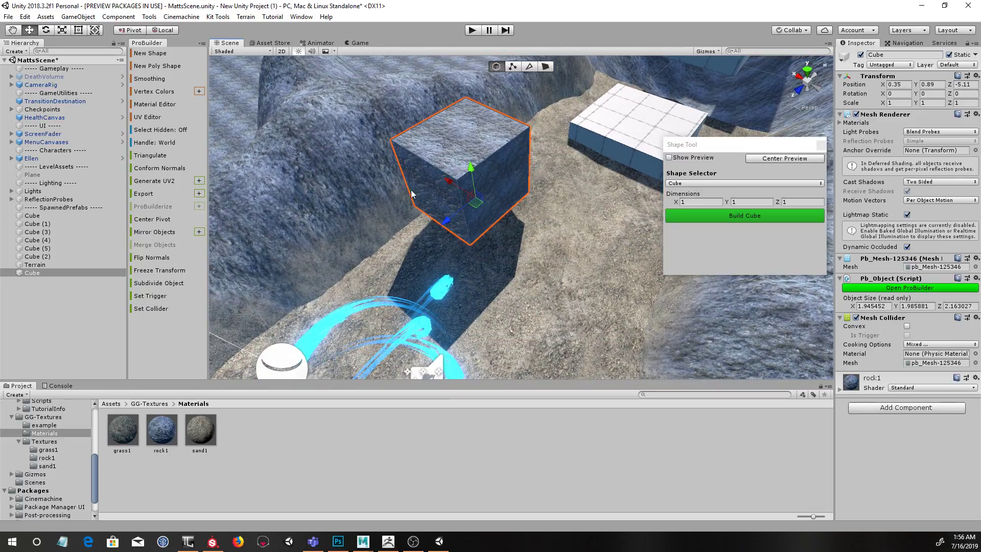
left_click(174, 284)
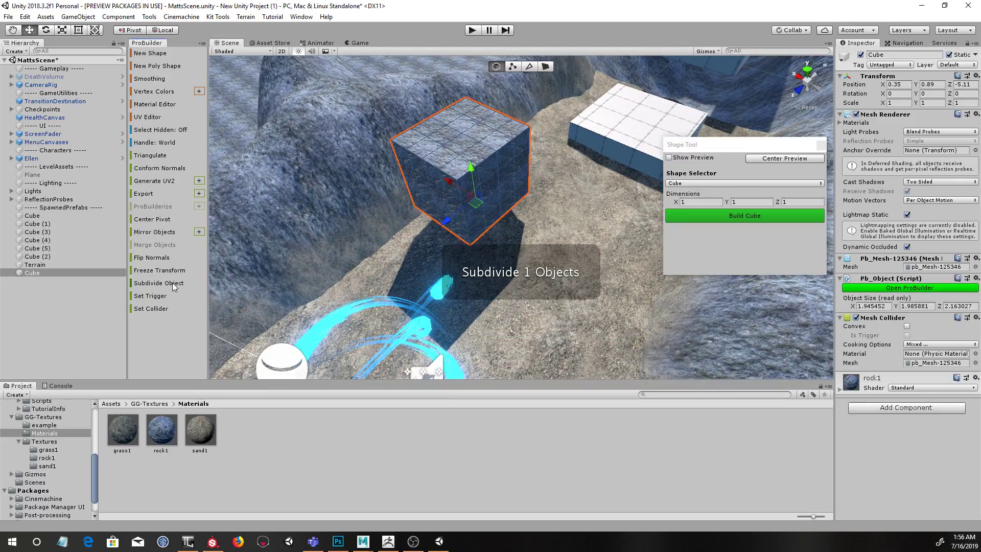
left_click(174, 284)
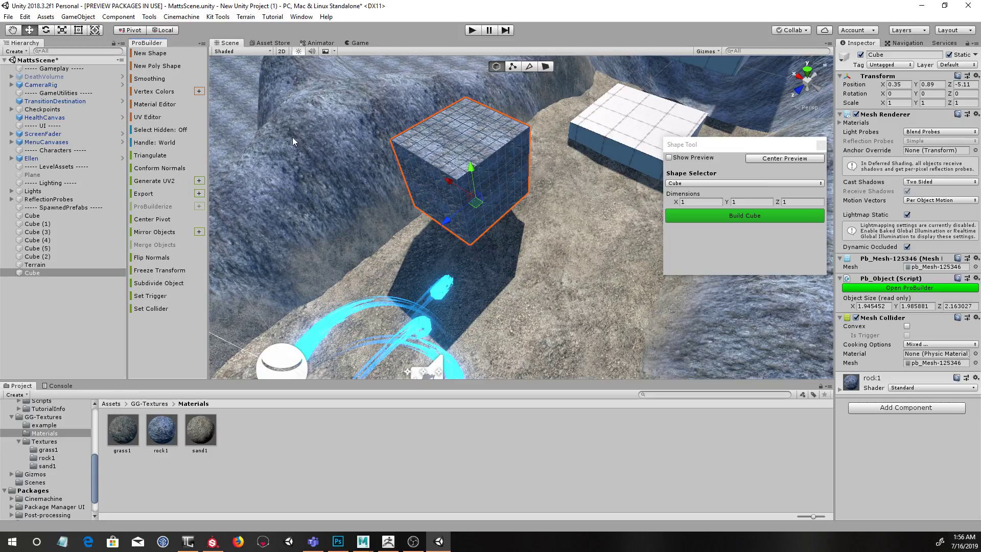
Step: Open the Polybrush sculpting window with the subdivided cube selected
left_click(121, 20)
left_click(146, 19)
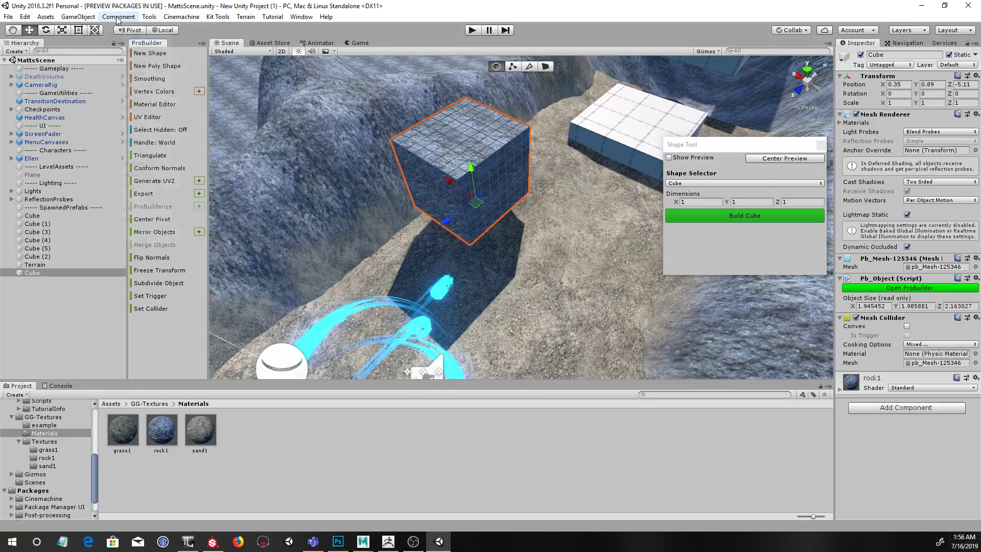
left_click(78, 16)
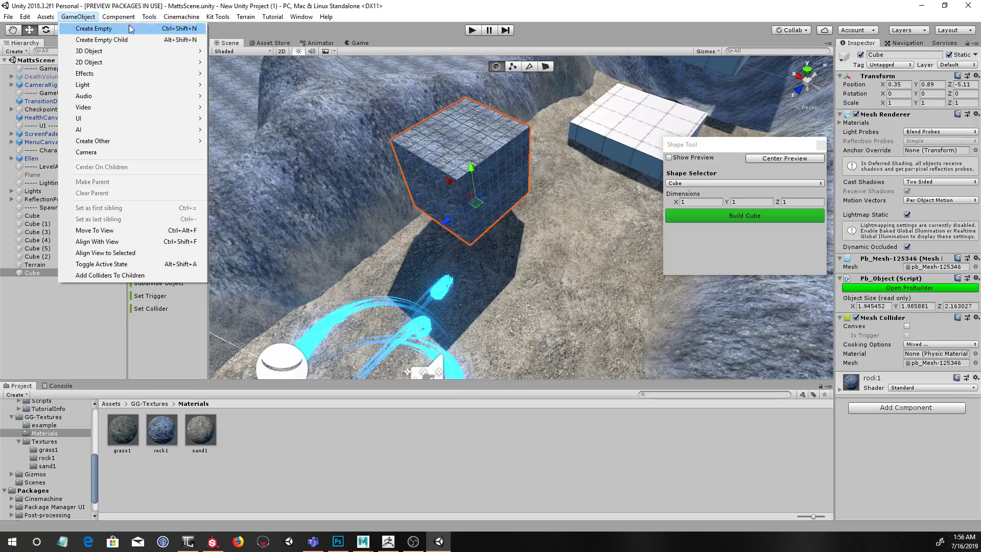
mouse_move(149, 17)
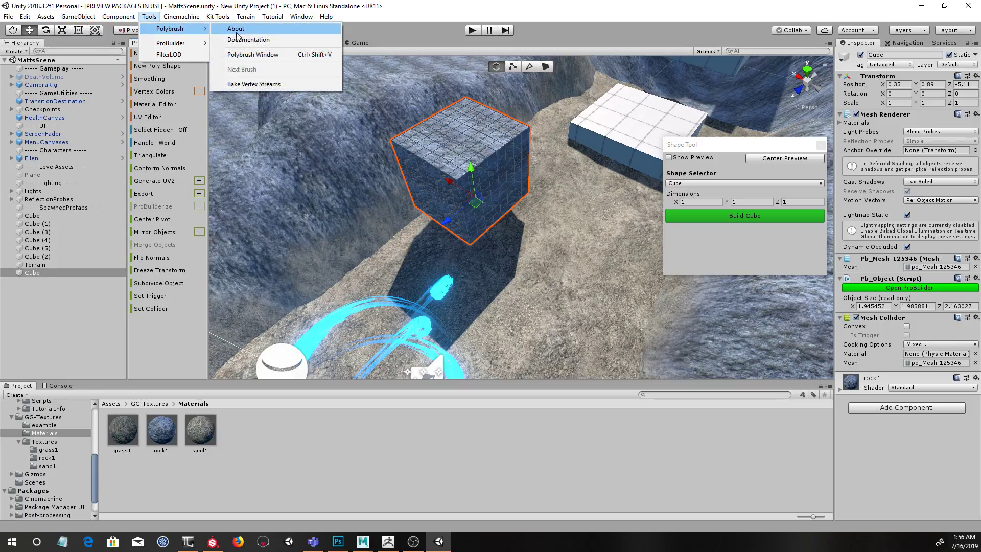
left_click(253, 55)
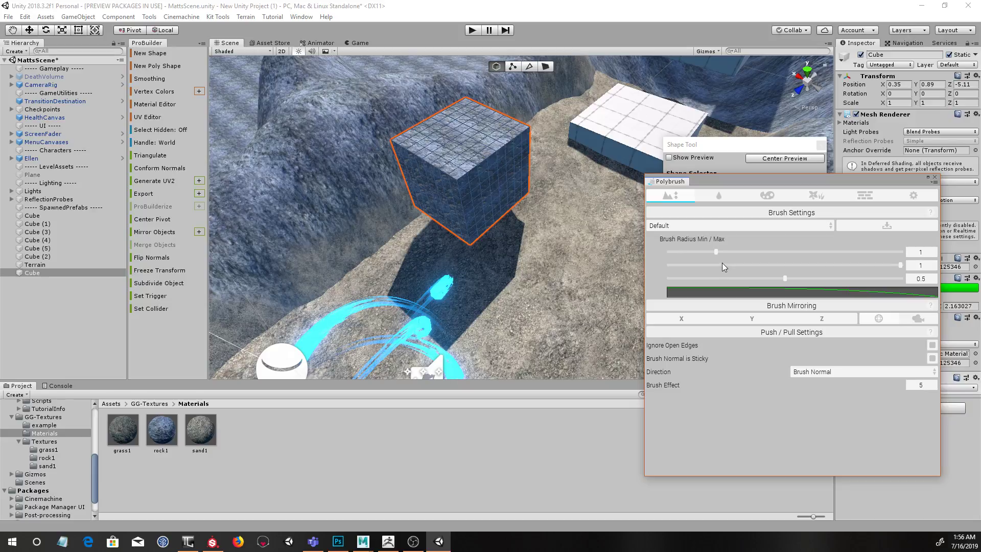
Step: Push the cube's top and sides outward with the default Polybrush push/pull brush to form a rough boulder
mouse_move(465, 182)
left_mouse_down()
mouse_move(462, 176)
mouse_move(490, 156)
mouse_move(460, 131)
mouse_move(475, 134)
left_mouse_up()
mouse_move(555, 135)
left_mouse_down("alt")
mouse_move(542, 196)
mouse_move(460, 97)
mouse_move(503, 158)
mouse_move(490, 161)
left_mouse_up("alt")
mouse_move(365, 194)
left_mouse_down()
mouse_move(335, 204)
mouse_move(348, 197)
left_mouse_up()
mouse_move(445, 206)
left_mouse_down("alt")
mouse_move(467, 192)
mouse_move(465, 156)
mouse_move(499, 170)
left_mouse_up("alt")
mouse_move(499, 171)
middle_mouse_down()
mouse_move(536, 188)
mouse_move(403, 173)
middle_mouse_up()
left_click_drag(404, 173, 367, 179, "alt")
middle_click_drag(368, 179, 476, 187)
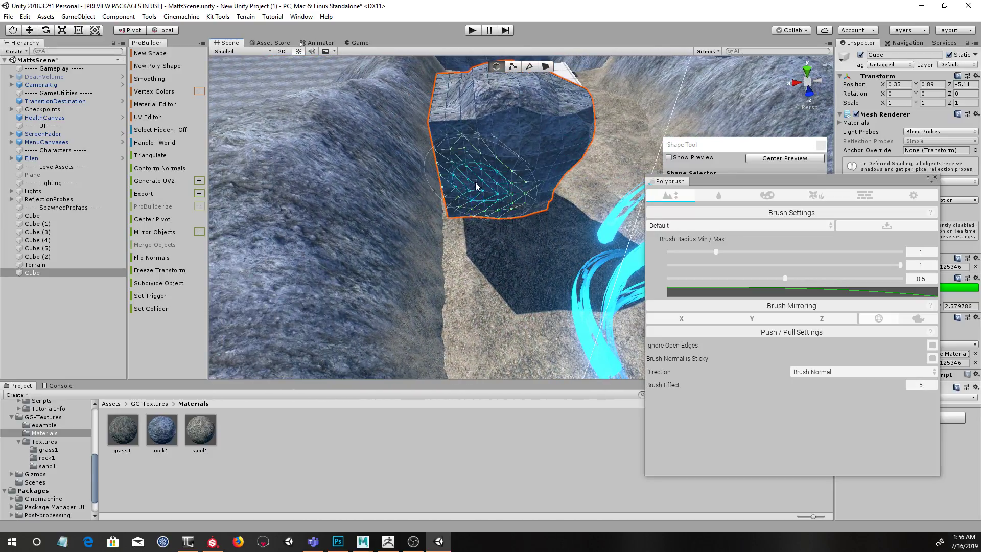
left_click(470, 181)
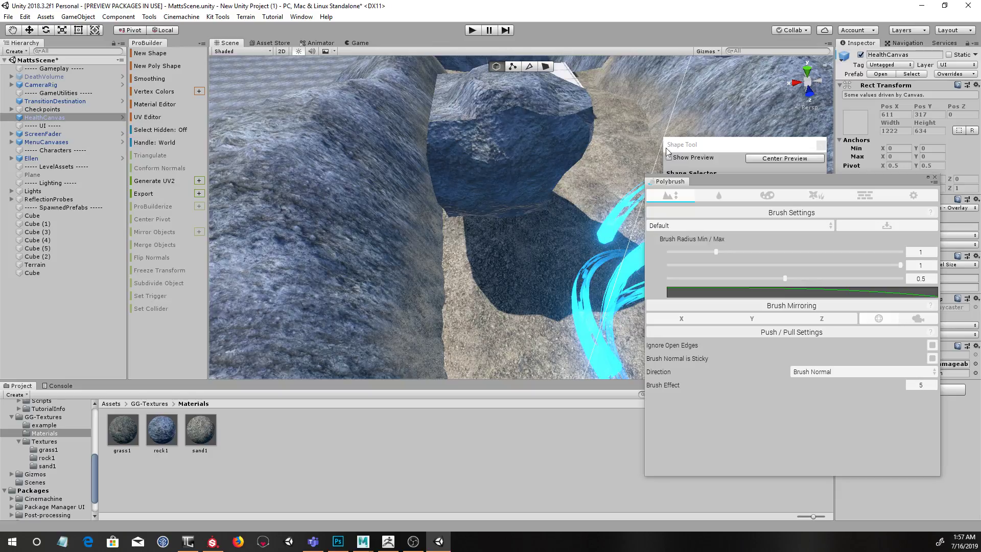
Step: Reselect the sculpted rock and close the Shape Tool and Polybrush windows
left_click_drag(669, 181, 722, 153)
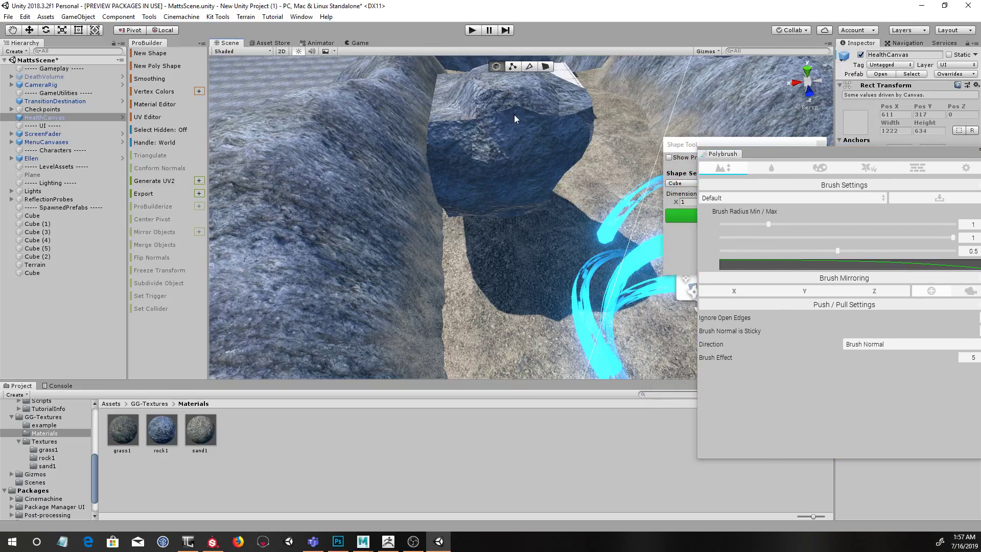
left_click_drag(484, 146, 609, 165, "alt")
left_click(652, 173)
left_click_drag(544, 165, 558, 185, "alt")
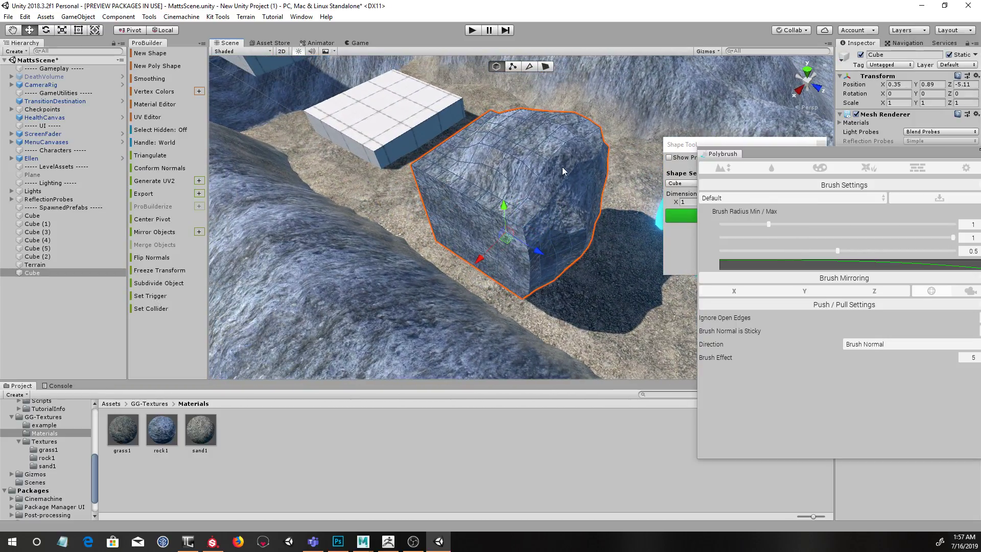
left_click(812, 155)
left_click(467, 206)
left_click(567, 169)
left_click(554, 152)
left_click_drag(852, 154, 435, 94)
left_click(783, 151)
left_click(821, 145)
Step: Reopen Polybrush and sculpt the rock's remaining flat sides and lower corners into a rounder boulder shape
left_click(148, 17)
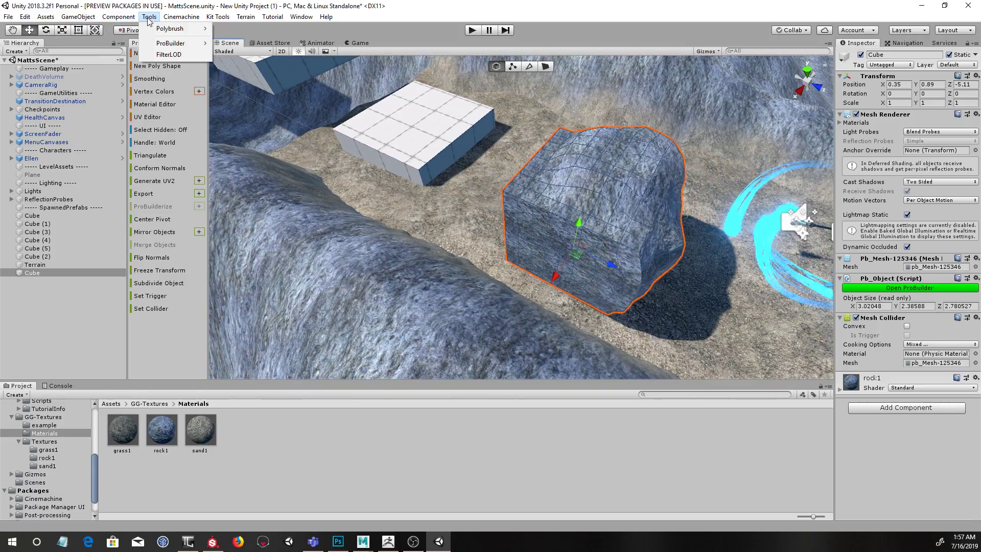
mouse_move(171, 28)
left_click(240, 54)
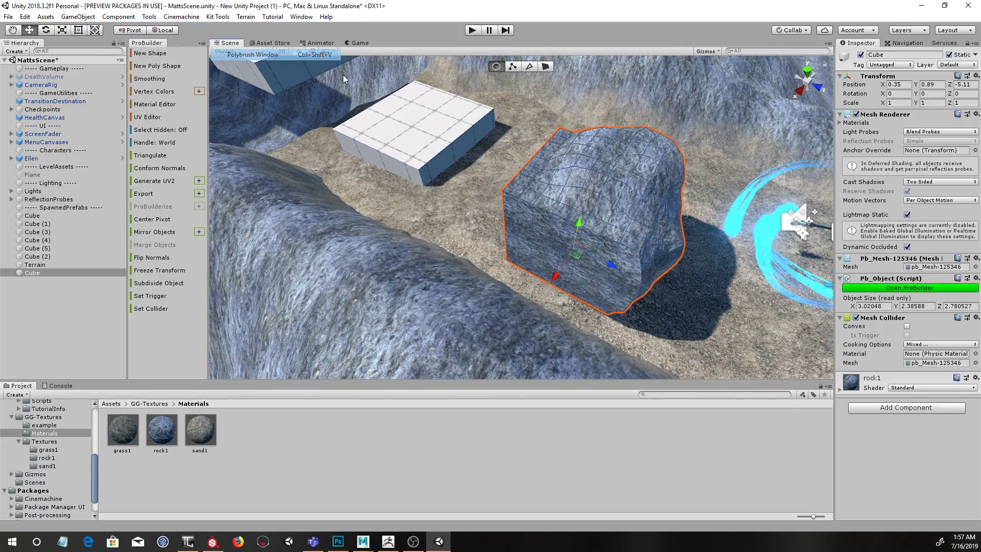
left_click_drag(588, 152, 783, 152)
mouse_move(542, 250)
left_mouse_down()
mouse_move(565, 266)
mouse_move(556, 265)
left_mouse_up()
right_click_drag(556, 265, 534, 249)
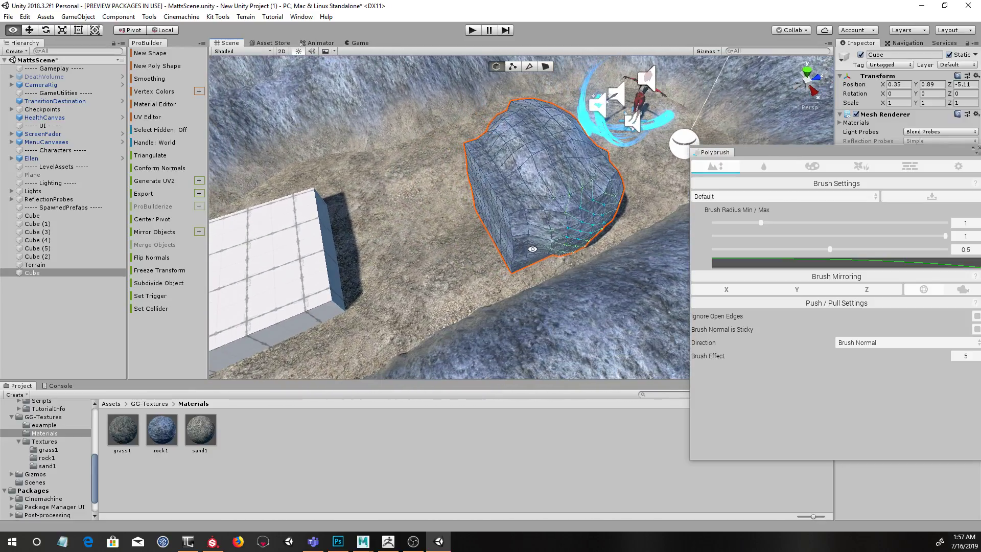
left_click_drag(528, 251, 487, 222)
mouse_move(487, 223)
right_mouse_down()
mouse_move(570, 233)
mouse_move(557, 262)
mouse_move(518, 275)
mouse_move(576, 271)
mouse_move(558, 278)
right_mouse_up()
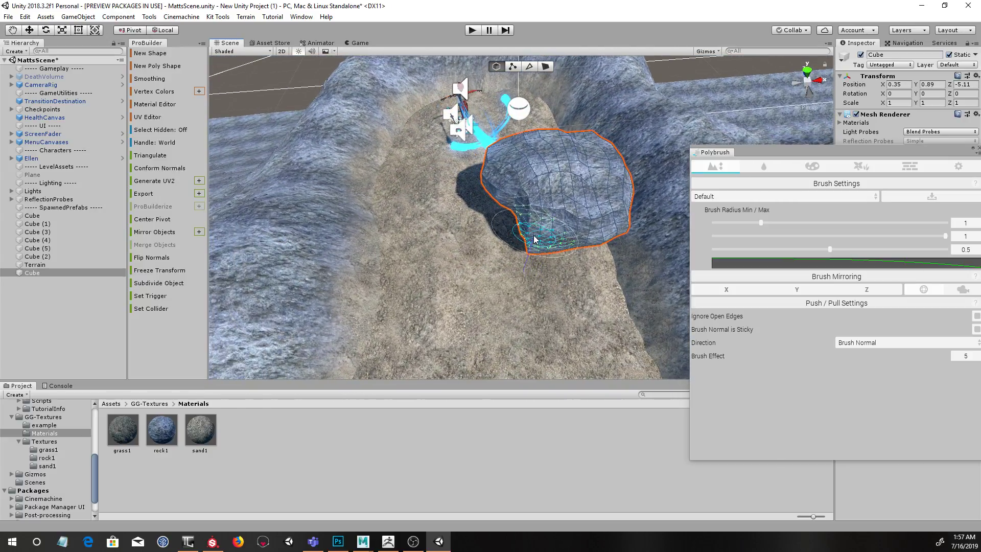
Step: Sculpt the rock's remaining side with the Polybrush push/pull brush
right_click_drag(520, 220, 549, 168)
mouse_move(515, 136)
right_mouse_down()
mouse_move(521, 158)
mouse_move(601, 180)
mouse_move(619, 239)
right_mouse_up()
left_click_drag(615, 265, 614, 255)
mouse_move(615, 255)
right_mouse_down()
mouse_move(605, 245)
mouse_move(620, 260)
right_mouse_up()
mouse_move(621, 260)
middle_mouse_down()
mouse_move(583, 292)
mouse_move(608, 306)
middle_mouse_up()
right_click_drag(608, 305, 617, 267)
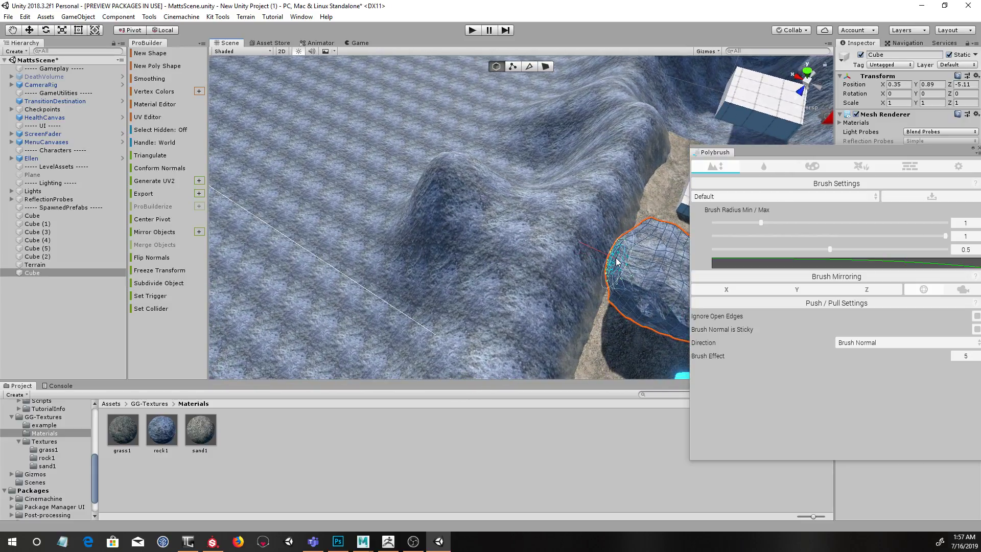
left_click(647, 240)
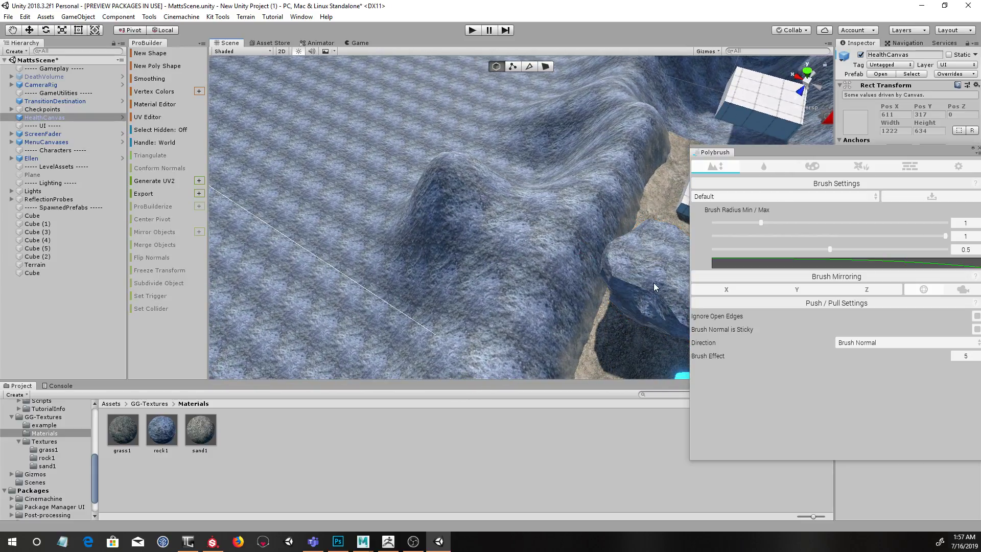
Step: Reselect the sculpted rock and close the Polybrush window
left_click_drag(655, 282, 511, 286, "alt")
middle_click_drag(511, 287, 546, 130, "alt")
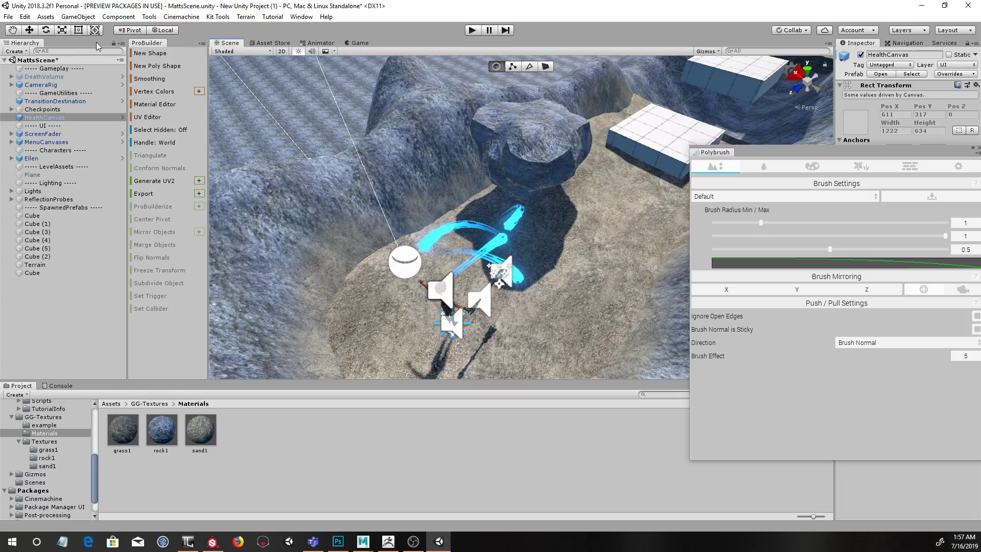
left_click(545, 143)
left_click_drag(545, 143, 654, 172, "alt")
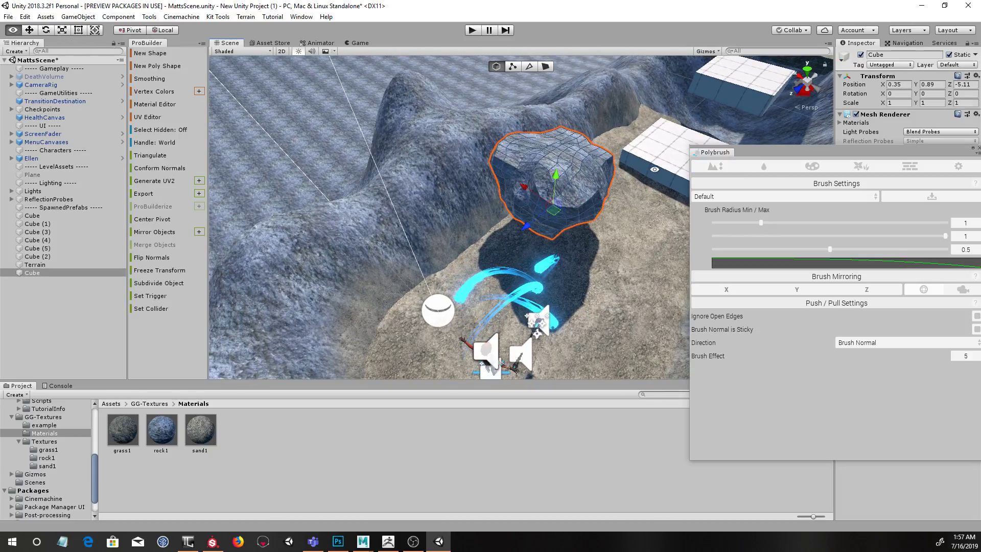
left_click(755, 152)
left_click(552, 168)
left_click(589, 172)
left_click_drag(915, 155, 820, 170)
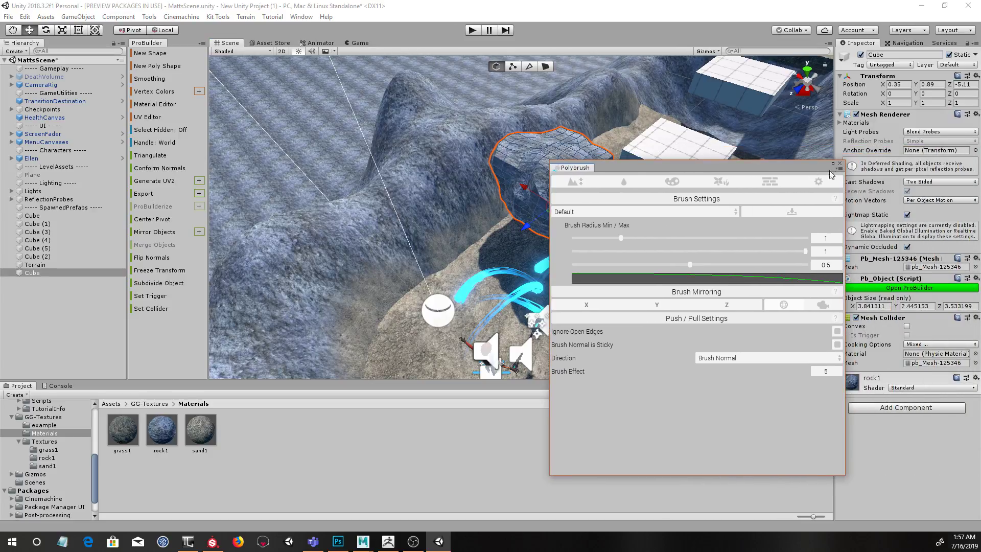
left_click(839, 164)
Step: Reopen Polybrush, pull the top of the rock upward with the push/pull brush, and close the window
left_click(149, 16)
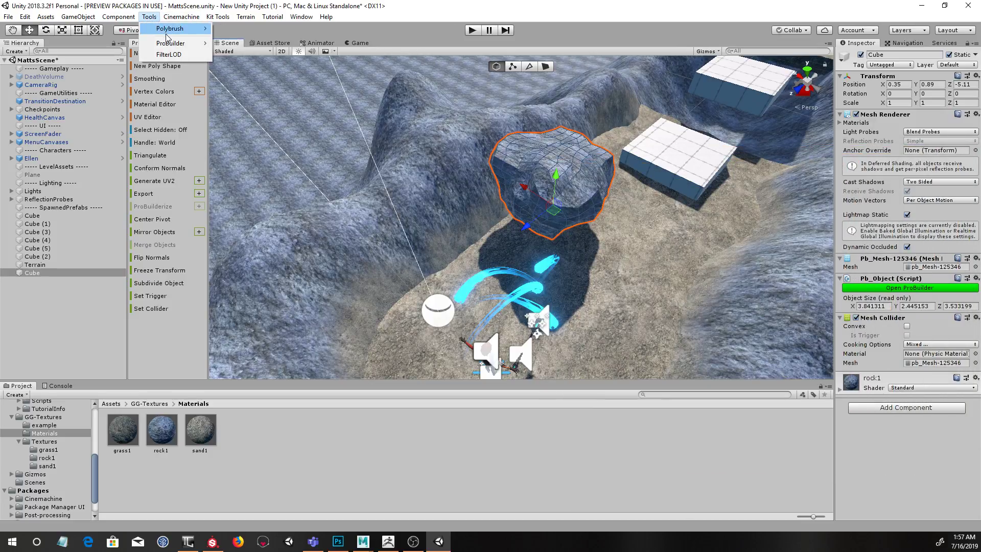
mouse_move(169, 26)
left_click(306, 55)
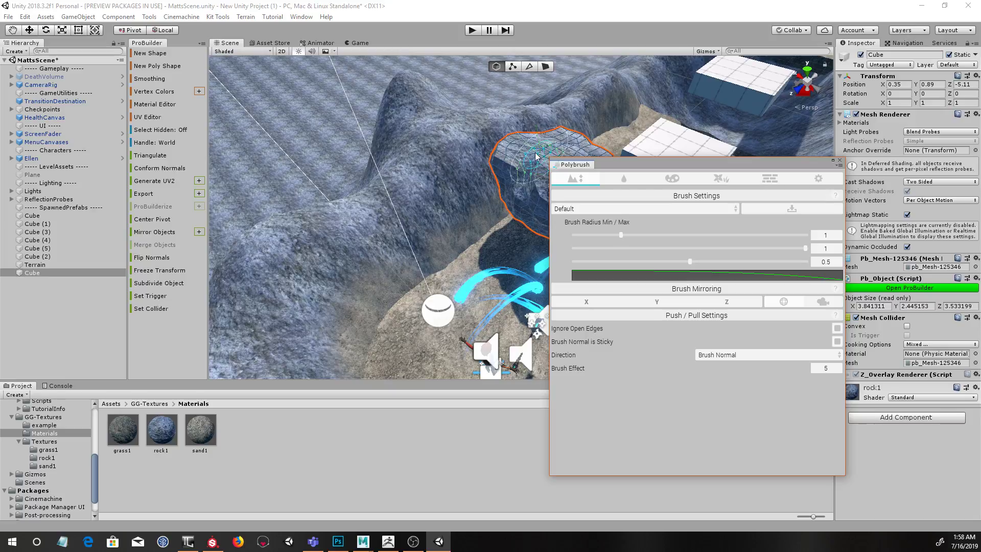
mouse_move(537, 152)
left_mouse_down()
mouse_move(573, 146)
mouse_move(522, 163)
mouse_move(517, 123)
left_mouse_up()
left_click(839, 162)
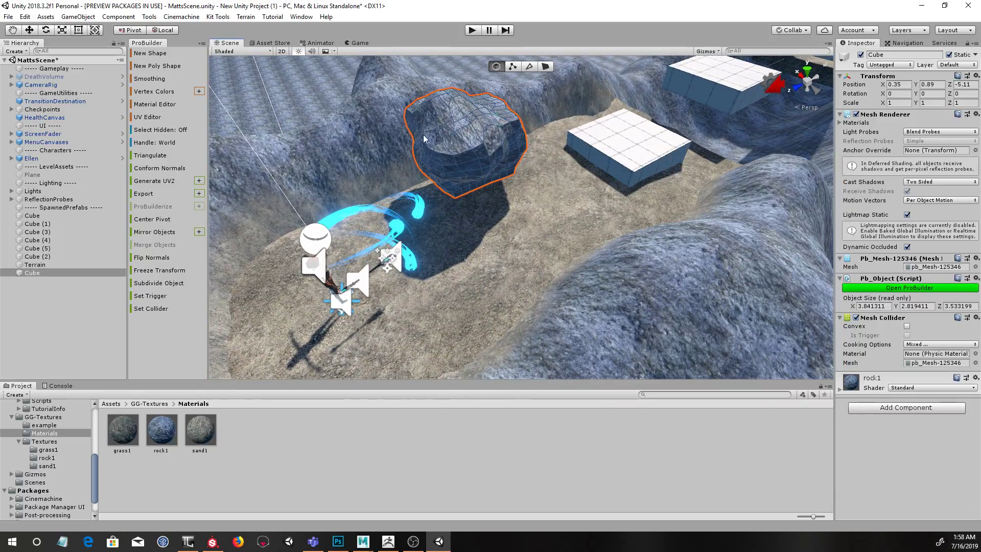
Step: Review the rock's groups in the Smooth Group Editor, close the editor and return to object selection mode
left_click(151, 79)
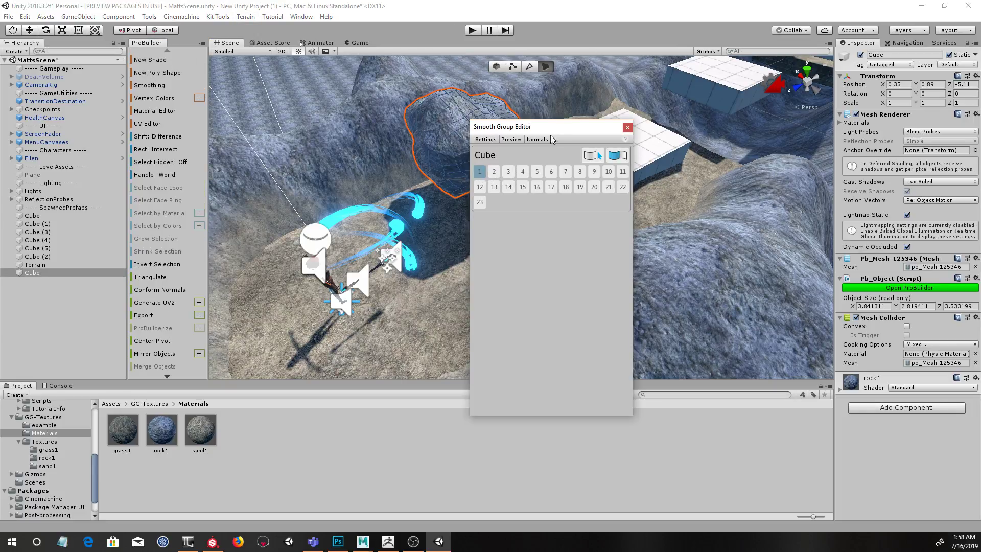
left_click(628, 127)
left_click_drag(613, 146, 557, 194, "alt")
left_click(494, 66)
Step: Duplicate the rock, move the copy across the path to X -5.7, Y -1.29, Z -9.1, and tilt it into the slope
left_click_drag(609, 217, 677, 274, "alt")
key("ctrl+d")
mouse_move(677, 274)
middle_mouse_down("alt")
mouse_move(645, 271)
mouse_move(665, 261)
middle_mouse_up("alt")
left_click_drag(658, 266, 661, 252)
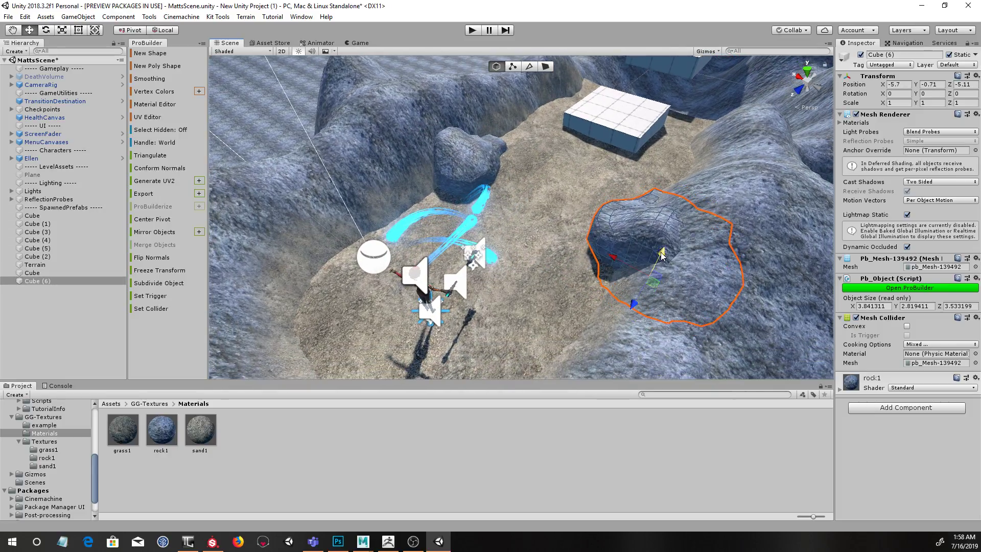
left_click_drag(632, 306, 726, 205)
left_click_drag(722, 170, 685, 171)
Step: Duplicate the original rock and place the copy behind the first platform at X 2.01, Y -1.97, Z -14.78
right_click_drag(686, 170, 580, 250, "alt")
left_click_drag(580, 250, 586, 237, "alt")
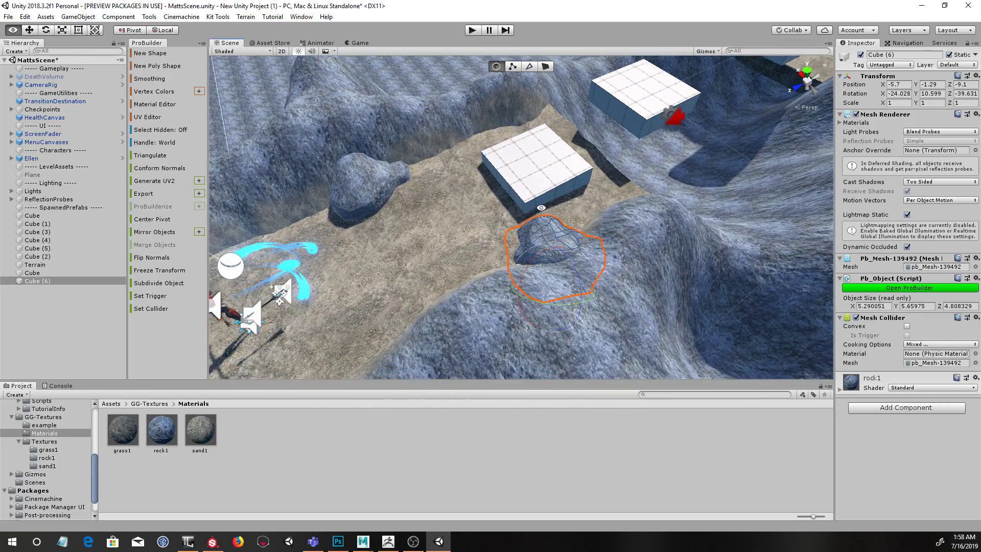
left_click(367, 215)
key("ctrl+d")
left_click_drag(343, 218, 585, 173)
mouse_move(558, 95)
left_mouse_down()
mouse_move(555, 113)
mouse_move(554, 104)
left_mouse_up()
Step: Duplicate that rock, move the copy to the opposite side of the path at X -5.7, and rotate it
left_click_drag(656, 195, 590, 159, "alt")
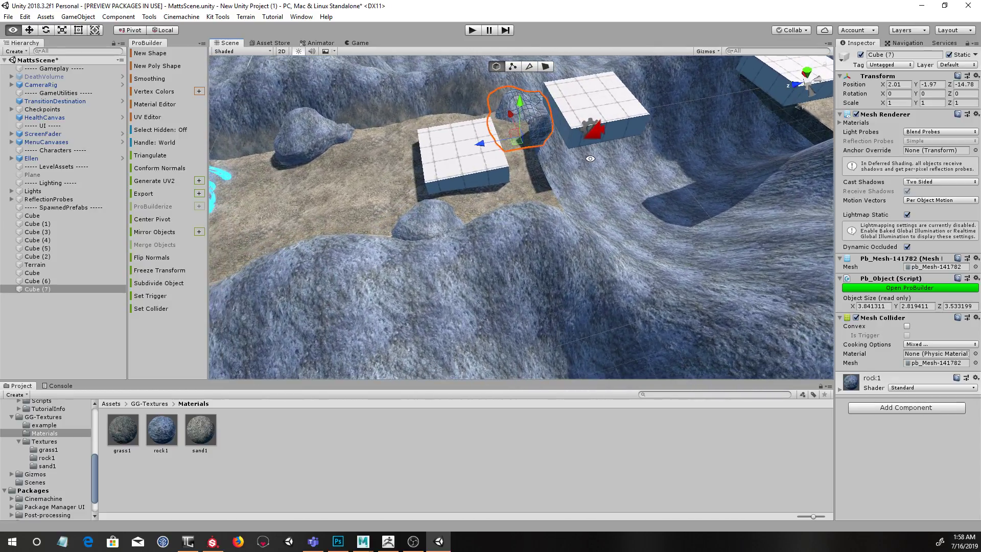
key("ctrl+d")
left_click_drag(510, 113, 734, 226)
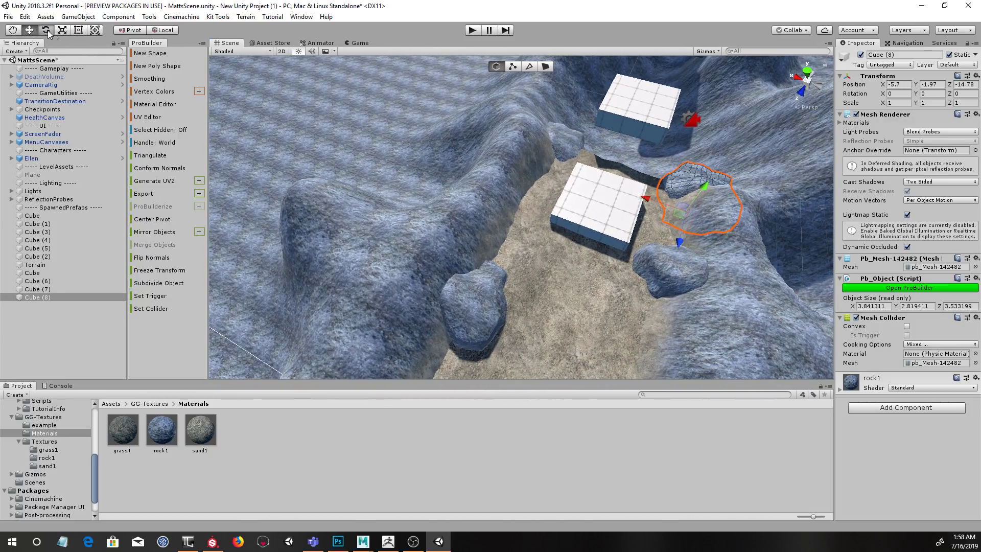
left_click_drag(666, 202, 637, 182)
Step: Select all four rocks along the near path section and duplicate them together
left_click(416, 84)
left_click_drag(552, 198, 509, 162, "alt")
right_click_drag(509, 162, 503, 69, "alt")
middle_click_drag(503, 69, 506, 111, "alt")
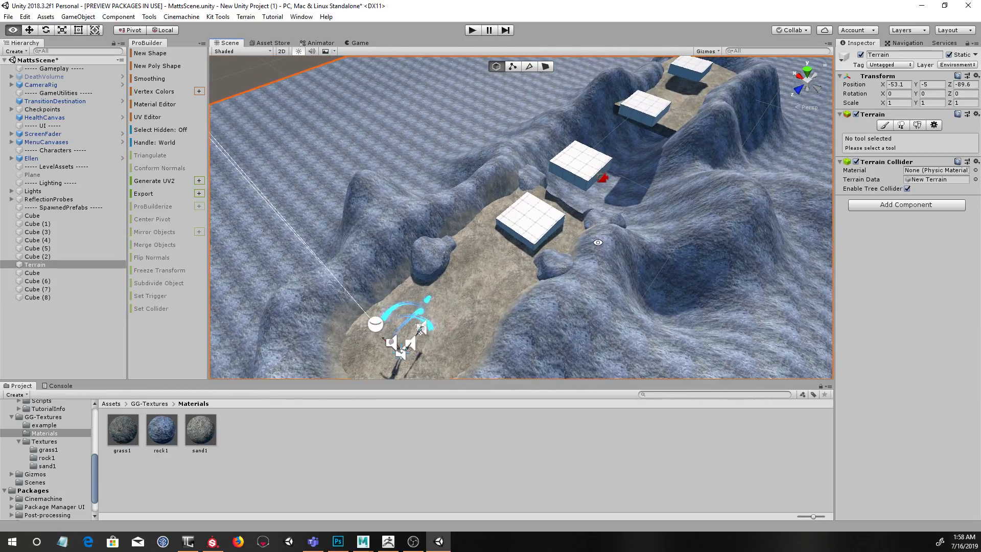
left_click_drag(506, 111, 493, 62, "alt")
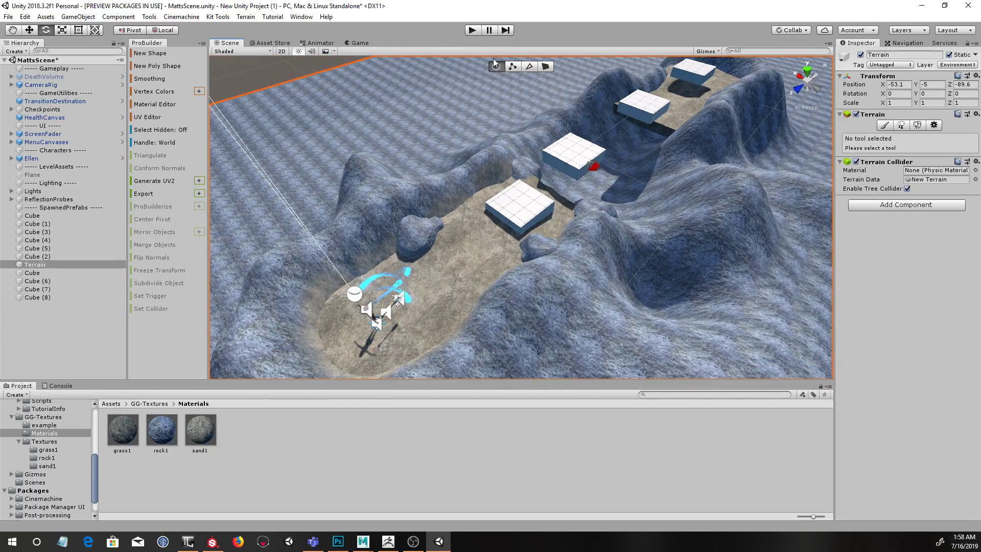
left_click(528, 167)
left_click(584, 222, "shift")
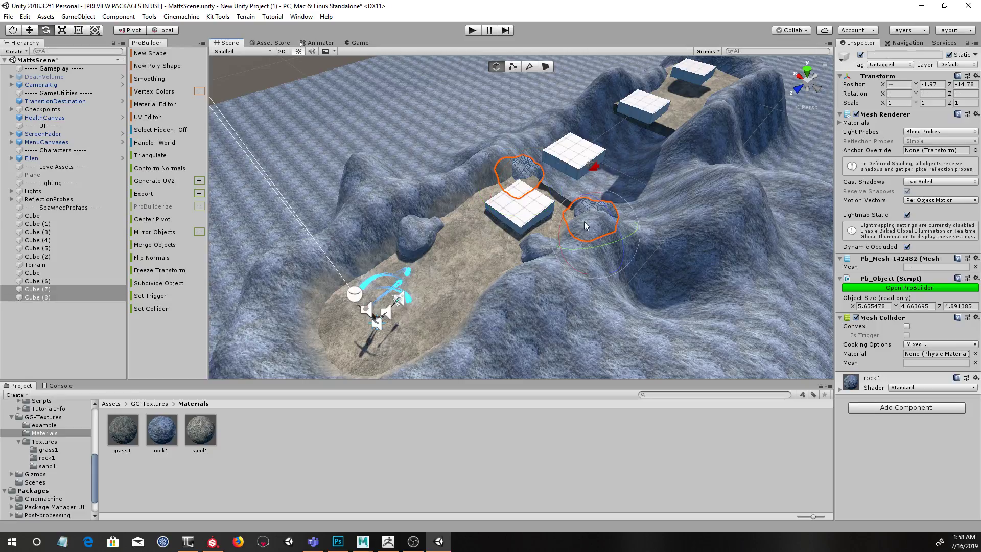
left_click(411, 234, "shift")
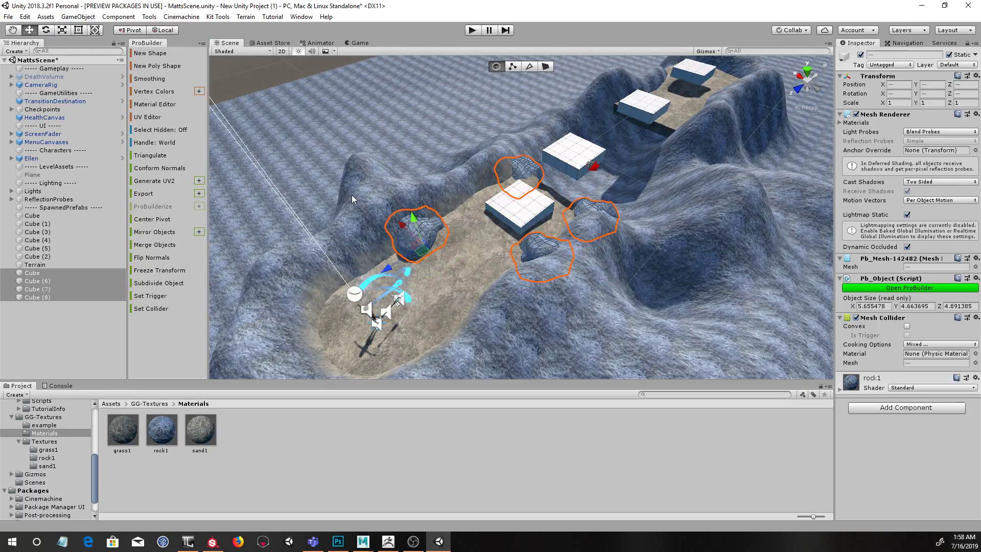
left_click_drag(388, 269, 429, 234)
key("ctrl+d")
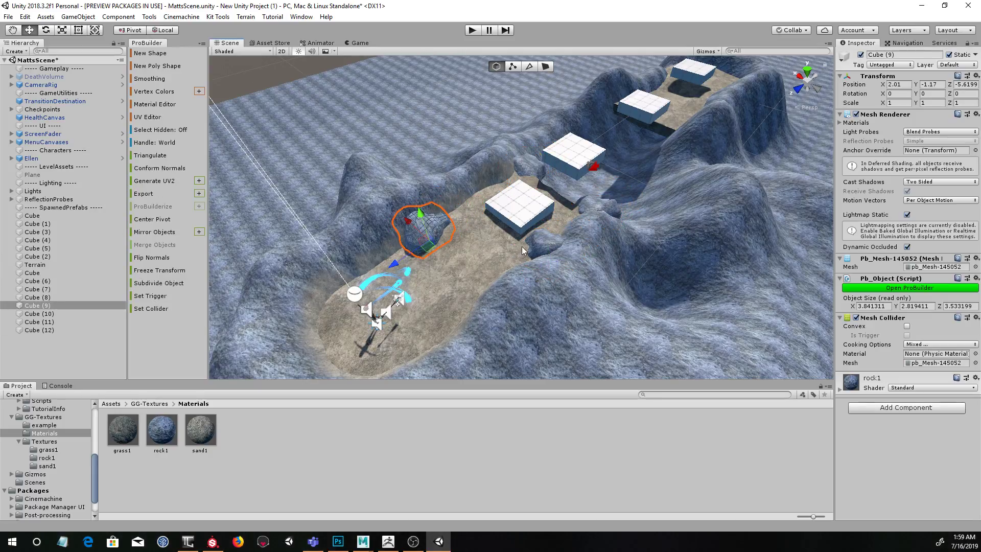
Step: Select the four rock duplicates and move them along the level to the far path section
left_click(58, 316, "ctrl")
left_click(58, 321, "ctrl")
left_click(60, 330, "ctrl")
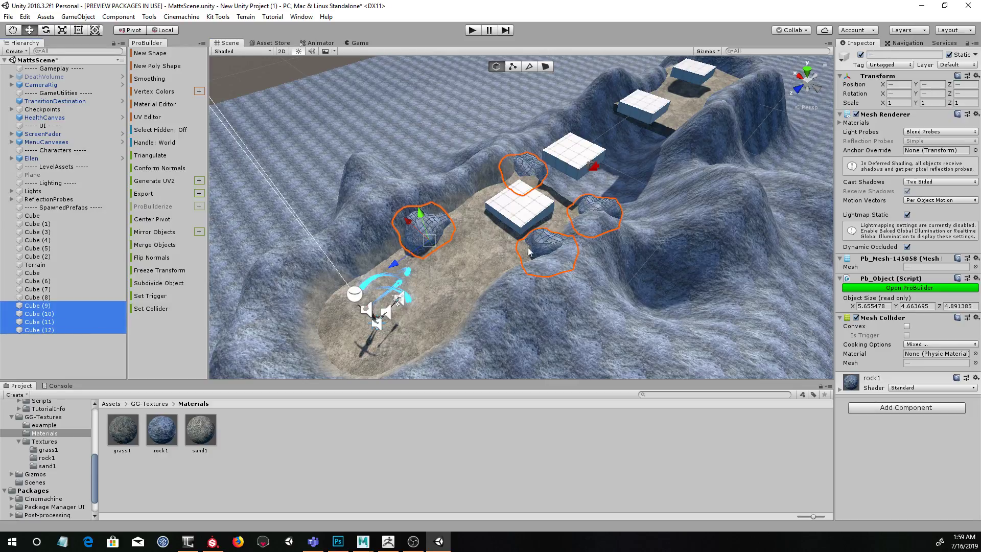
left_click_drag(393, 265, 659, 158)
Step: Scale the rock beside the far platform uniformly to about 1.44 and rotate it to vary its shape
middle_click_drag(659, 157, 578, 272, "alt")
left_click_drag(578, 271, 540, 245, "alt")
scroll(541, 248, "up", 5)
left_click(562, 152)
left_click(542, 169)
left_click_drag(544, 194, 716, 171, "alt")
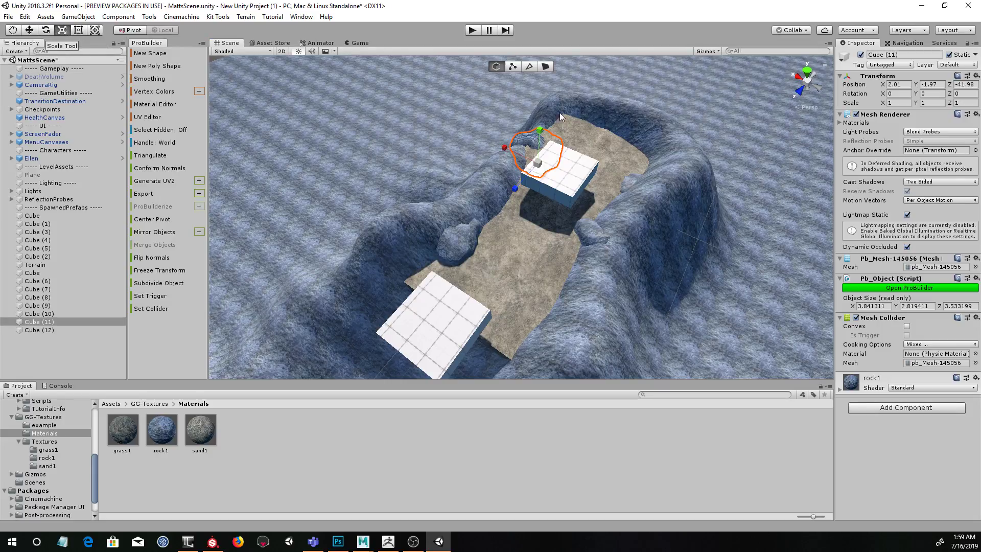
mouse_move(541, 163)
left_mouse_down()
mouse_move(572, 159)
mouse_move(534, 163)
mouse_move(530, 173)
left_mouse_up()
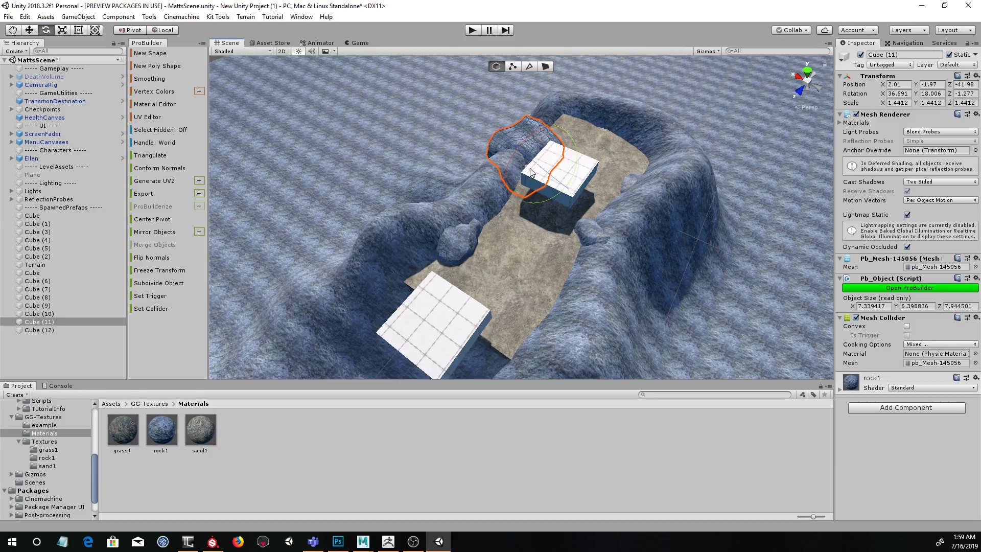
Step: Rotate the two rocks flanking the start of the far path section so their orientations differ
left_click(466, 239)
left_click_drag(466, 239, 482, 239, "alt")
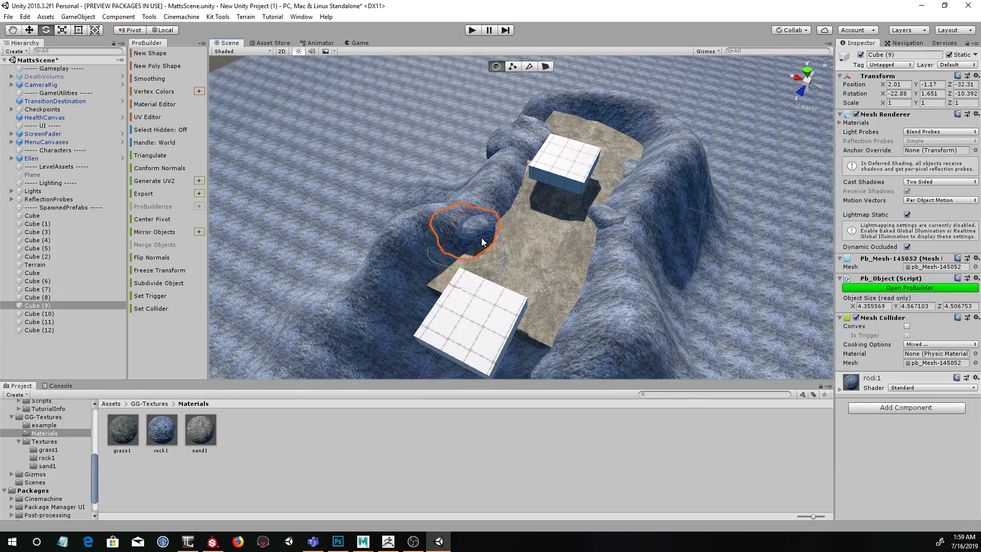
left_click(609, 219)
left_click_drag(609, 218, 616, 222, "alt")
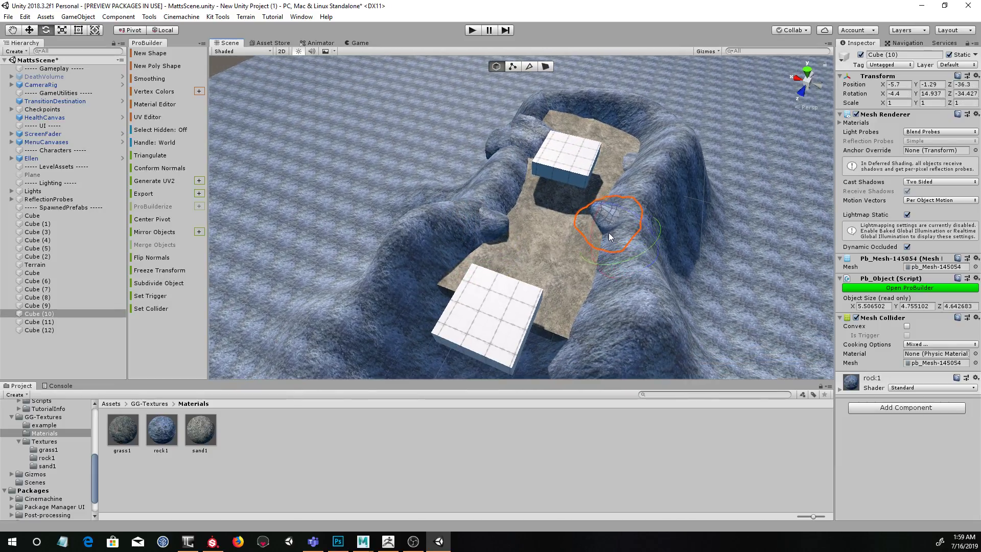
Step: Rotate the rock on the other side of the far platform and scale it uniformly to about 1.19
left_click(631, 161)
left_click_drag(649, 180, 626, 168)
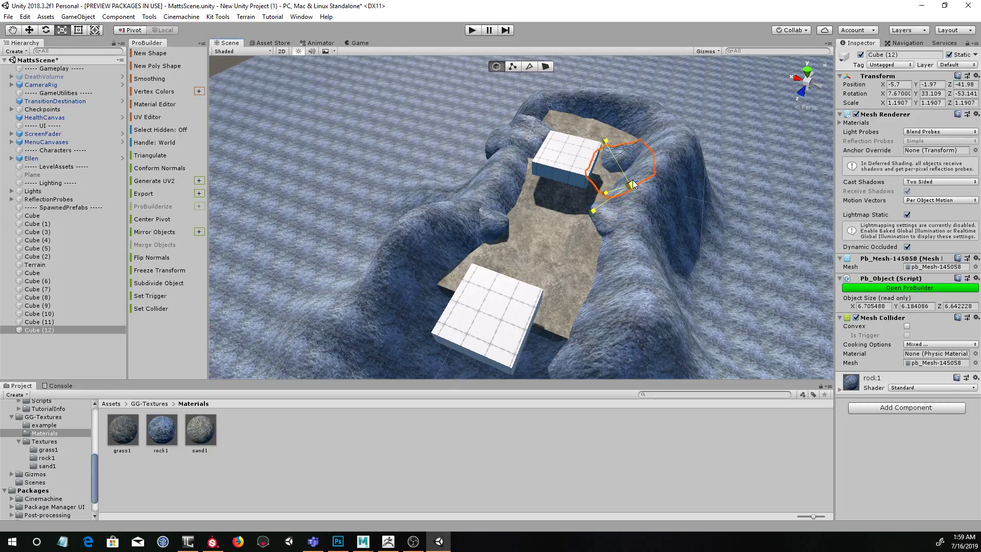
left_click_drag(638, 184, 634, 183)
Step: Duplicate the pair of rocks at the start of the far path section and reposition the copies individually near its front edge
left_click_drag(634, 183, 580, 183, "alt")
left_click(639, 200)
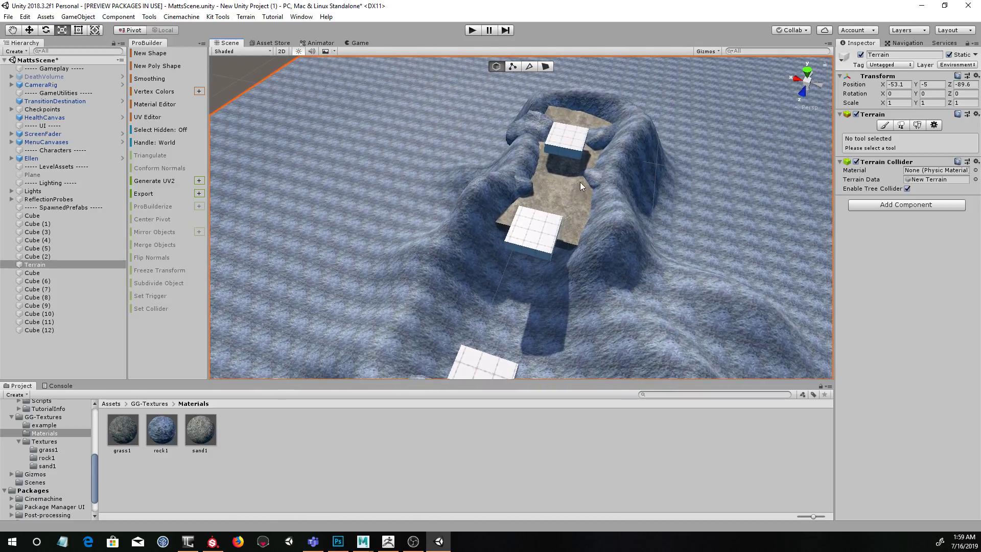
left_click(592, 184)
left_click(522, 187, "shift")
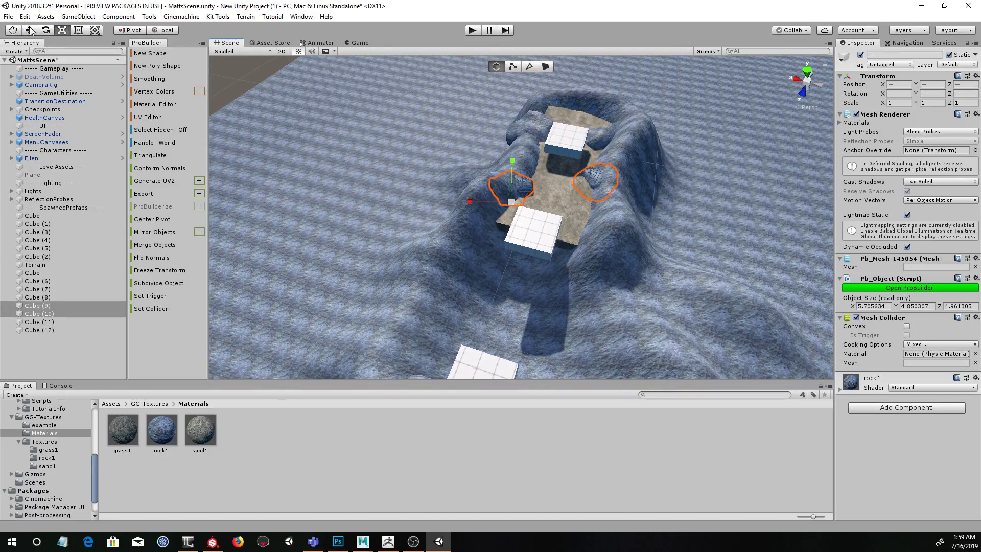
left_click_drag(542, 200, 608, 205, "alt")
scroll(608, 206, "up", 3)
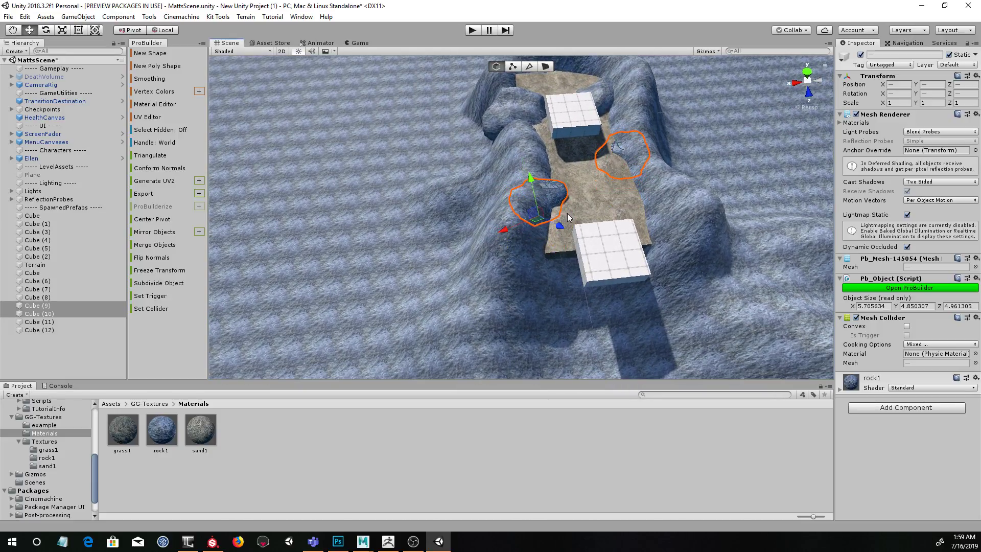
key("ctrl+d")
left_click_drag(622, 203, 628, 255)
mouse_move(589, 220)
left_mouse_down()
mouse_move(604, 219)
mouse_move(627, 250)
mouse_move(590, 200)
left_mouse_up()
left_click(632, 198)
left_click_drag(622, 208, 627, 220)
Step: Deselect the rocks and run the level in play mode
left_click(753, 173)
left_click_drag(753, 173, 611, 215, "alt")
right_click_drag(611, 215, 537, 208, "alt")
left_click_drag(537, 208, 632, 177, "alt")
middle_click_drag(610, 215, 640, 222, "alt")
left_click(728, 88)
left_click_drag(728, 88, 683, 143, "alt")
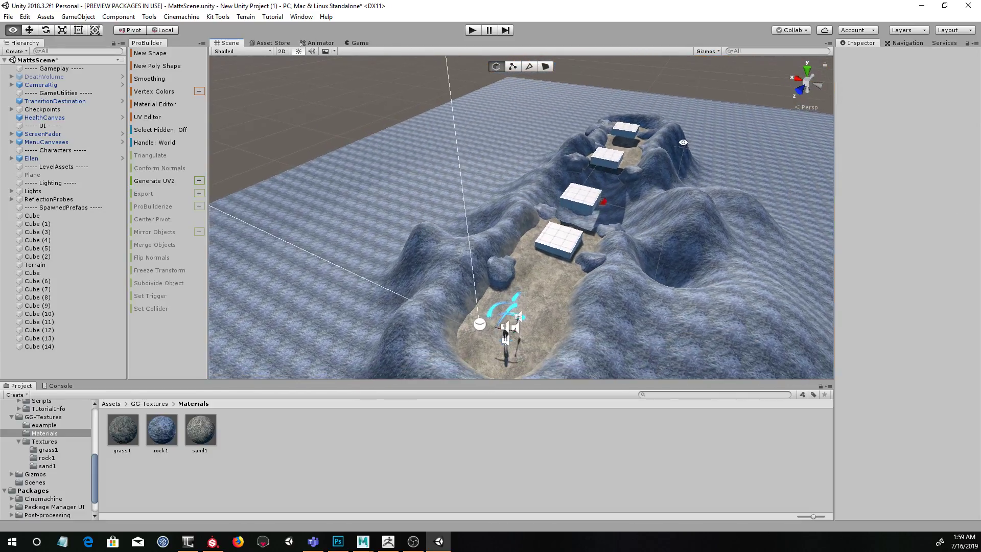
left_click(472, 30)
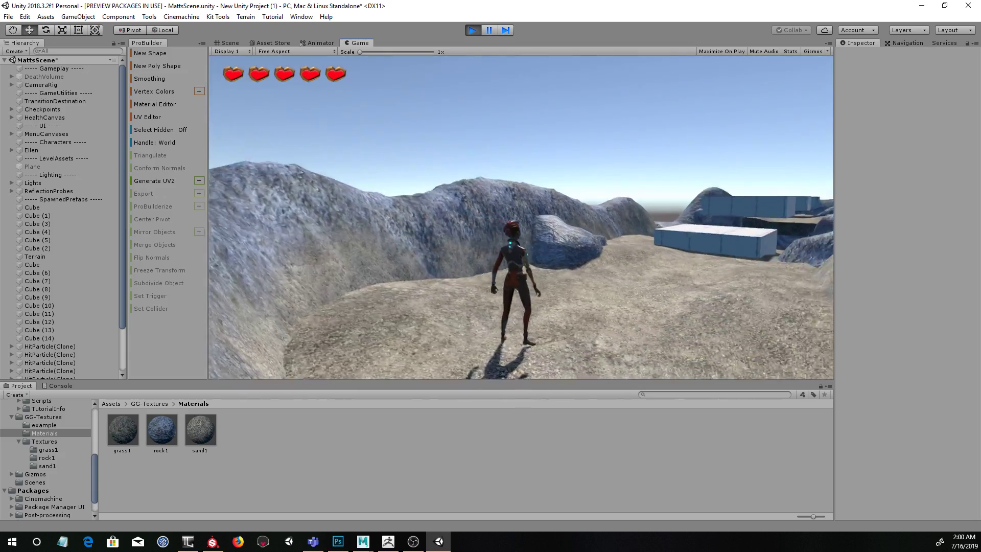
Step: Run the character past the rocks along the sand path and jump across the first gap toward the second platform
key("w")
key("d")
key("a")
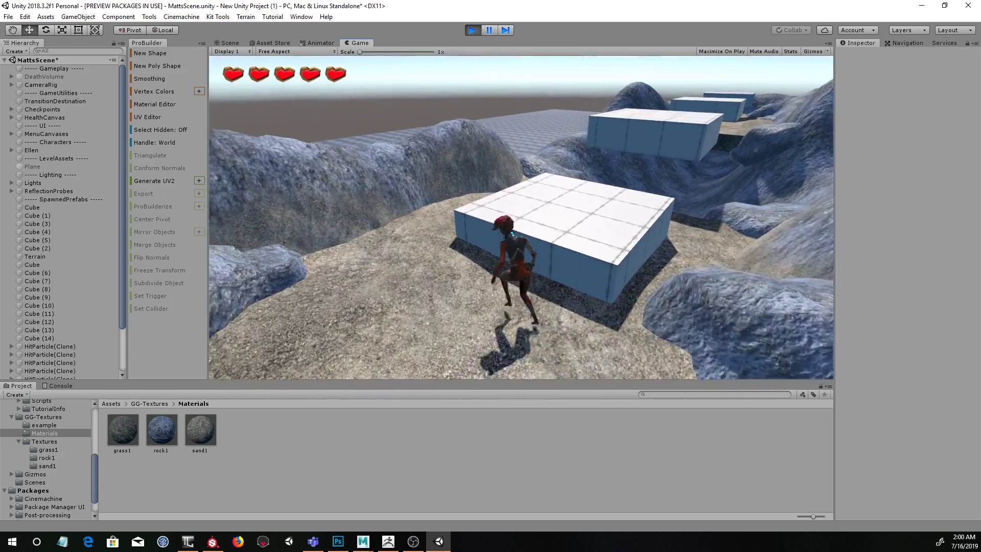
key("s")
key("a")
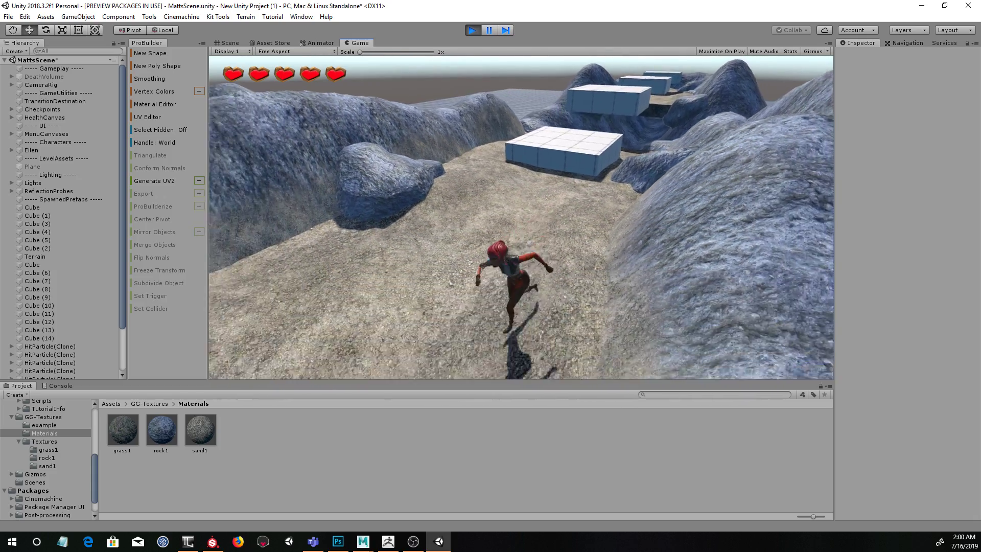
key("w")
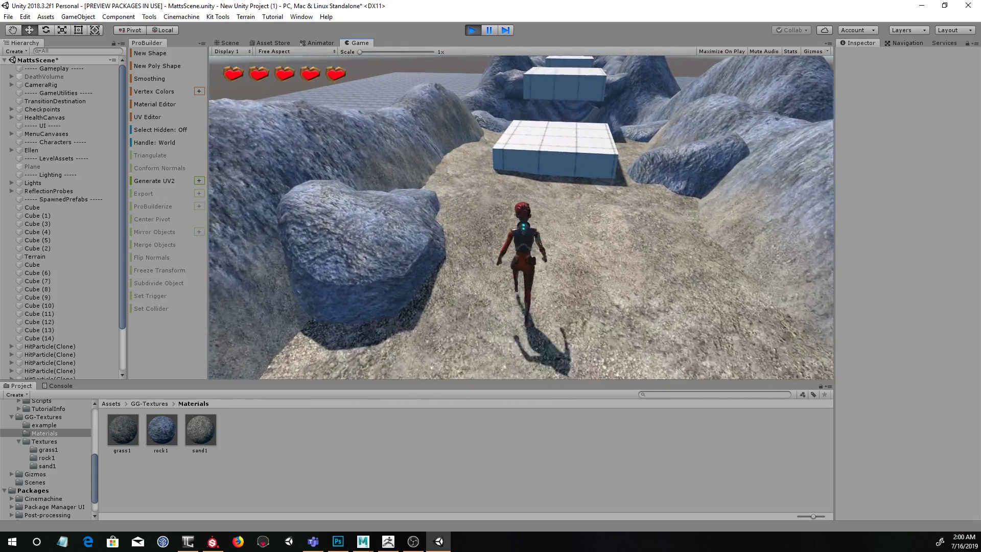
key("space")
key("space")
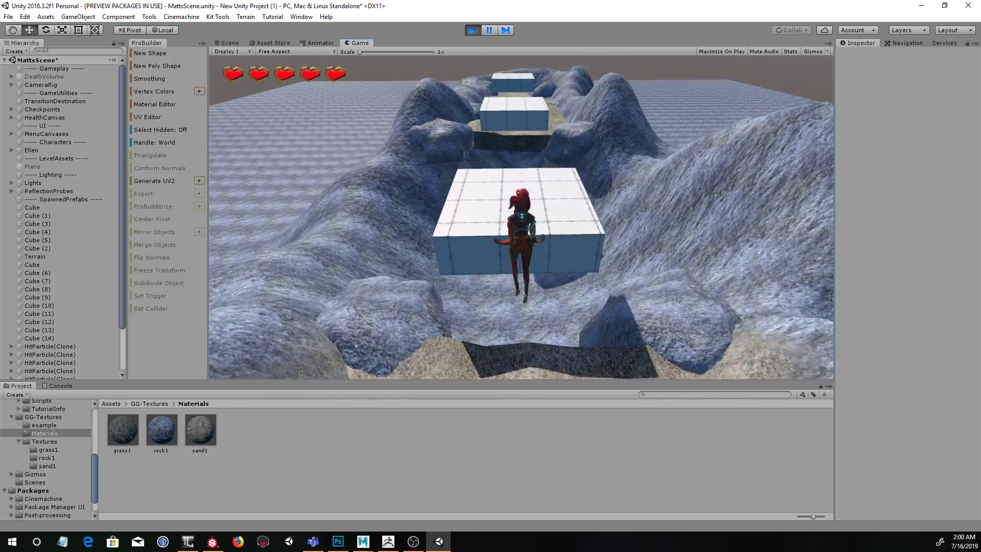
Step: Test jumping the character around the level and onto the first rock, and exit play mode
key("w")
key("space")
key("a")
key("d")
key("a")
key("space")
key("w")
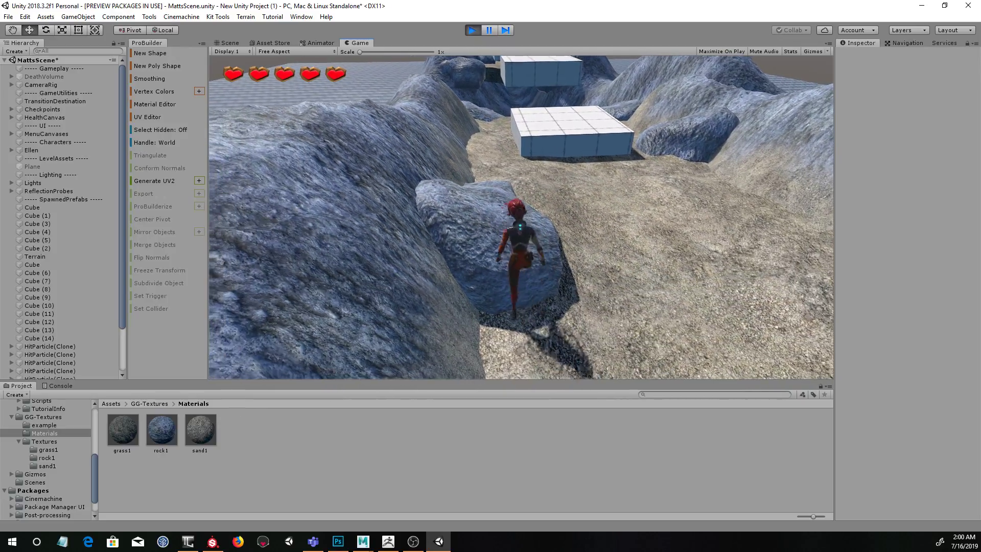
key("space")
key("w")
key("s")
key("a")
key("w")
key("d")
key("Escape")
left_click(475, 30)
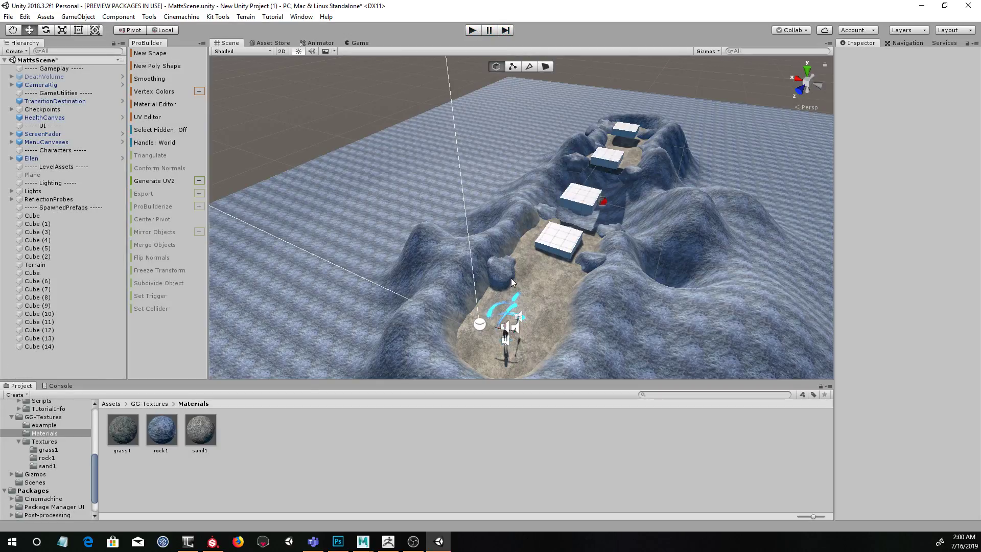
Step: Assign the four rocks around the first platform and the two at the far path's front edge to the Environment layer
left_click(511, 282)
key("f")
left_click(623, 285, "shift")
left_click_drag(623, 285, 650, 315, "alt")
left_click(620, 273, "shift")
left_click(538, 245, "shift")
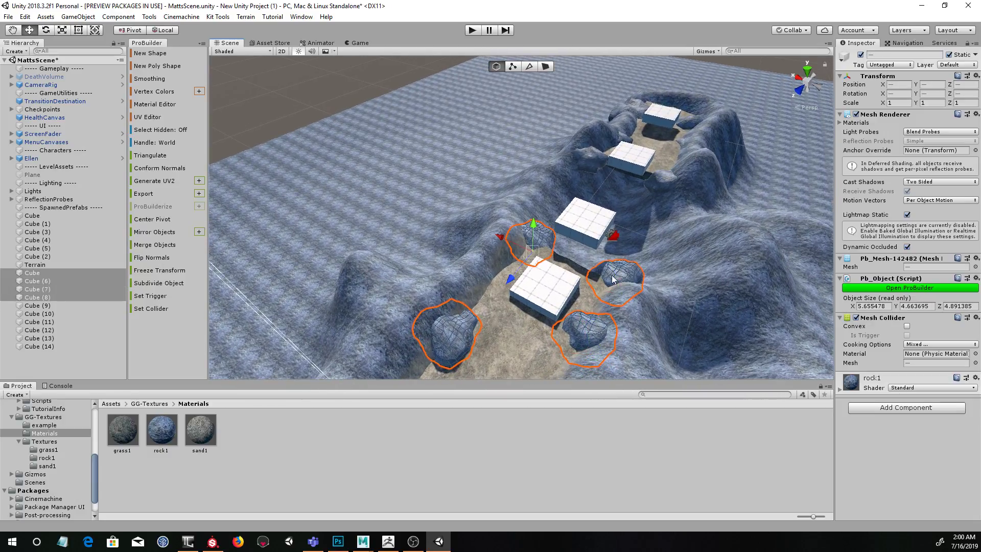
left_click_drag(539, 248, 579, 293, "alt")
left_click(643, 219, "shift")
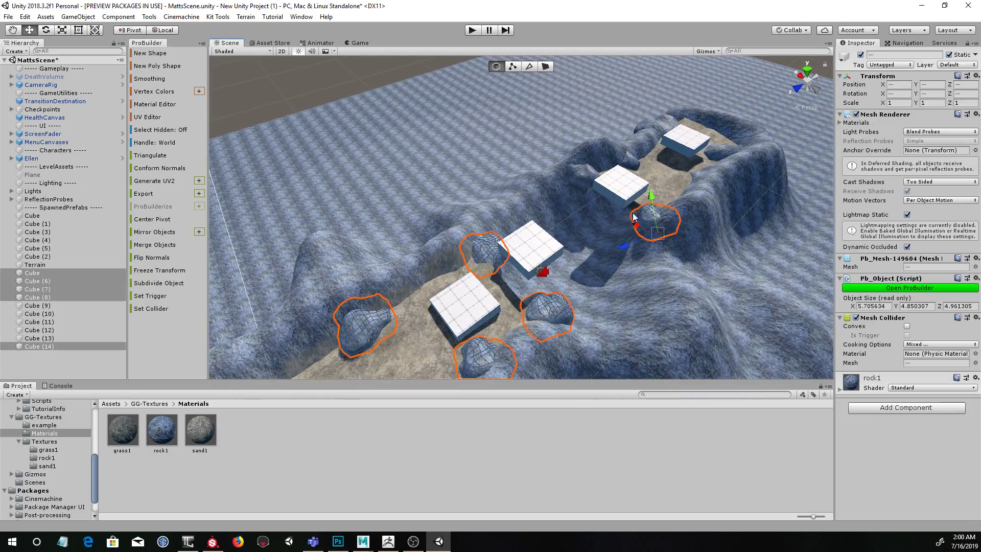
left_click(579, 175, "shift")
left_click(956, 65)
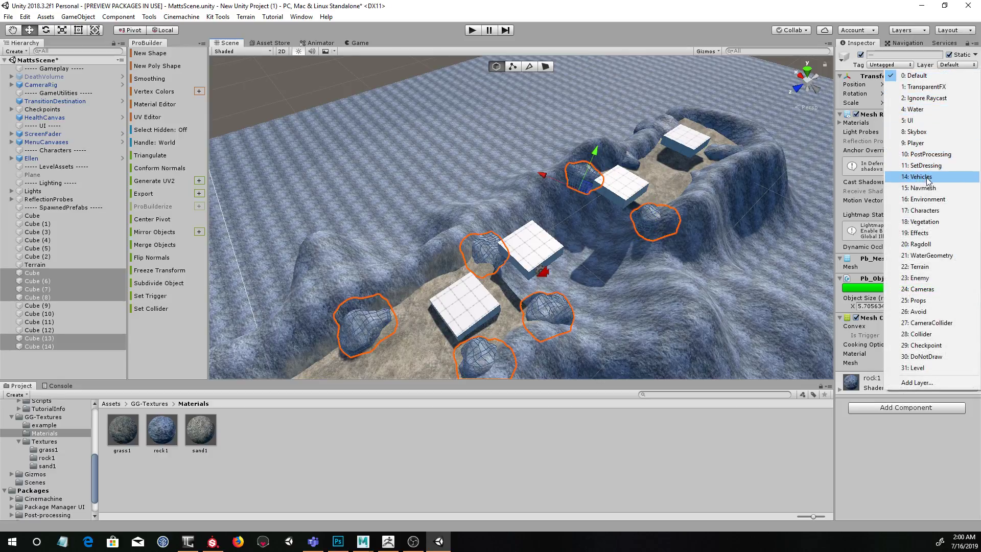
left_click(920, 200)
Step: Select the four remaining rocks along the far path section and assign them to the Environment layer
left_click_drag(754, 215, 689, 239, "alt")
left_click(683, 228)
left_click(689, 239, "shift")
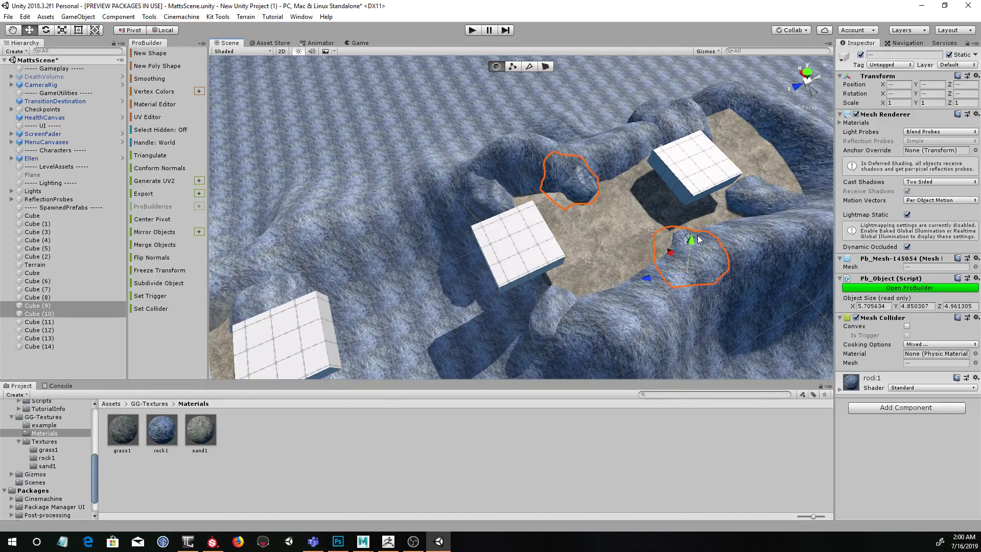
left_click(760, 195, "shift")
left_click(687, 112, "shift")
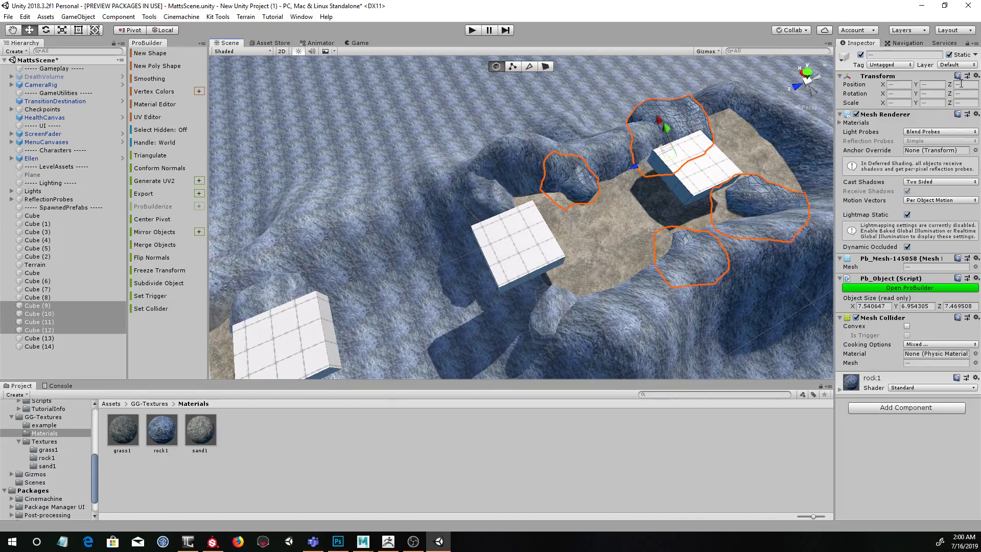
left_click(953, 66)
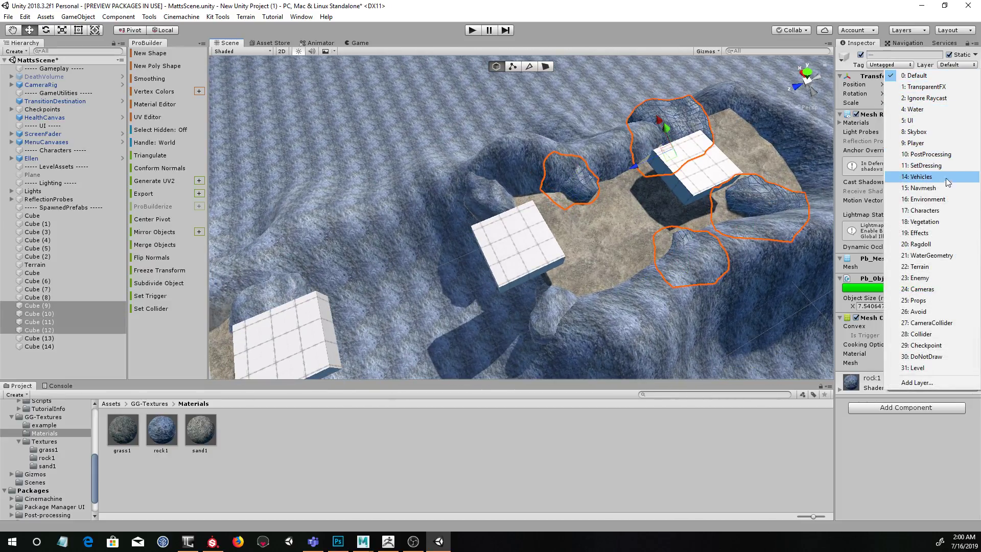
left_click(925, 200)
Step: Run the level in play mode and jump the character onto the first rock beside the sand path
left_click_drag(562, 230, 623, 204, "alt")
left_click(593, 233)
left_click(467, 30)
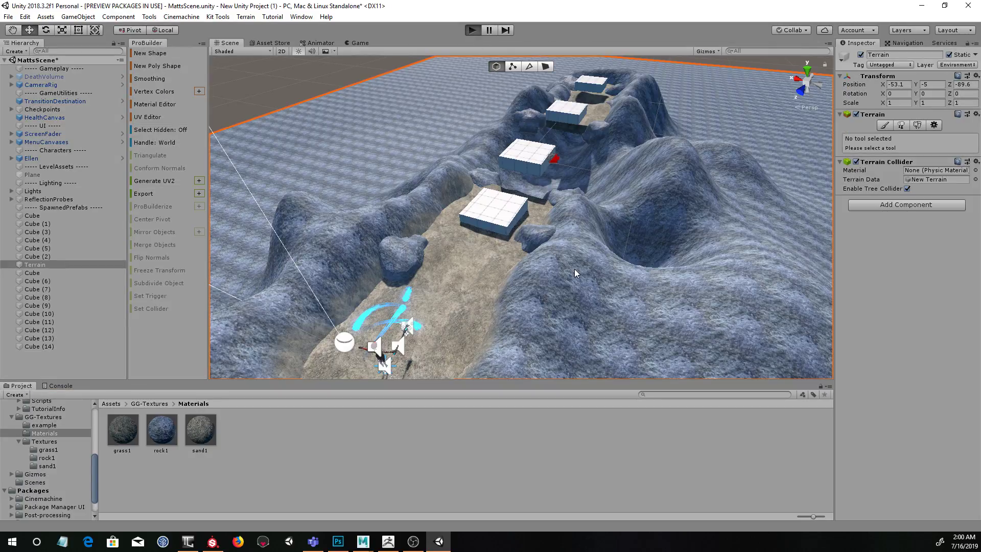
key("w")
key("space")
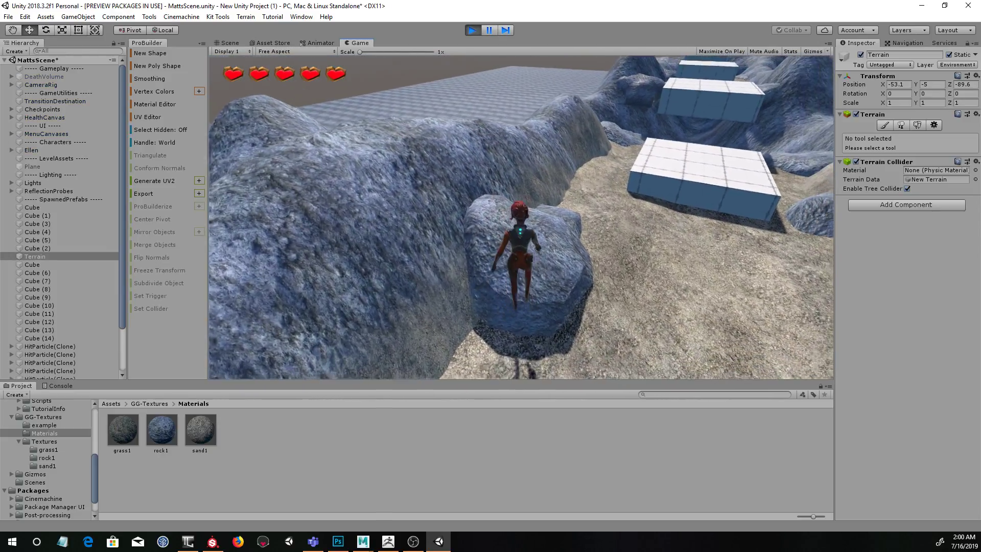
key("w")
Step: Jump the character off the rock, run along the sand path, and leap over the first platform toward the second
key("space")
key("w")
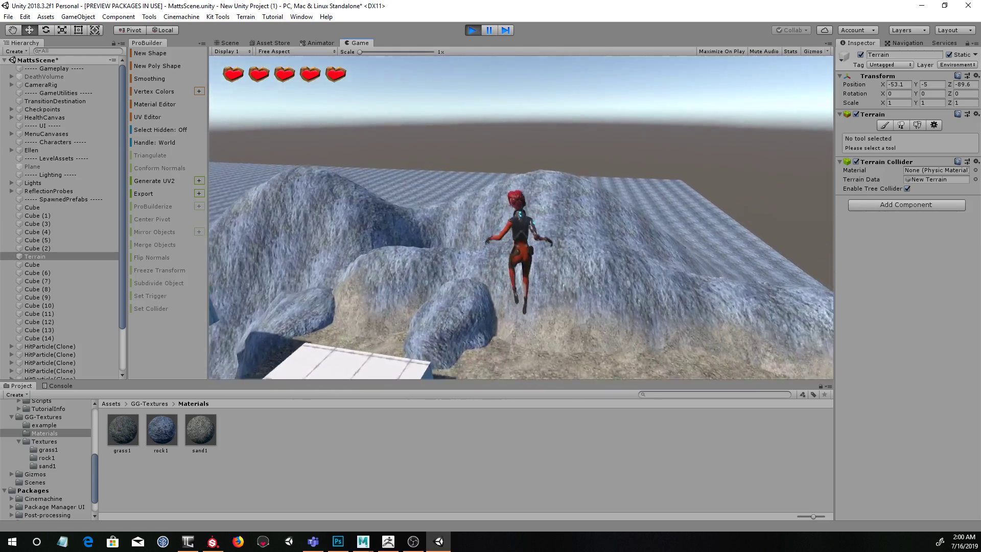
key("d")
key("w")
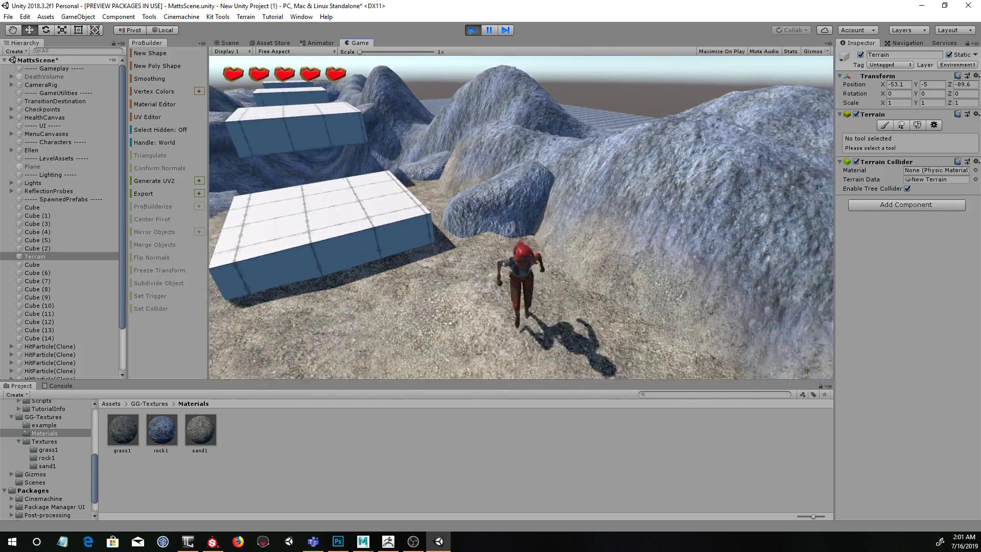
key("space")
key("a")
key("w")
key("space")
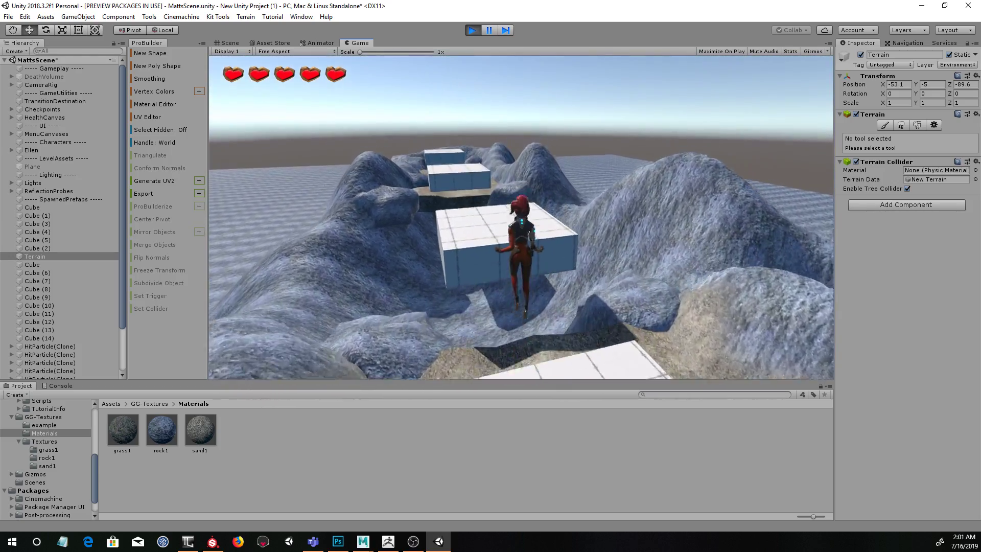
Step: Test running and jumping between the first two platforms, then jump back toward the starting area
key("s")
key("w")
key("space")
key("d")
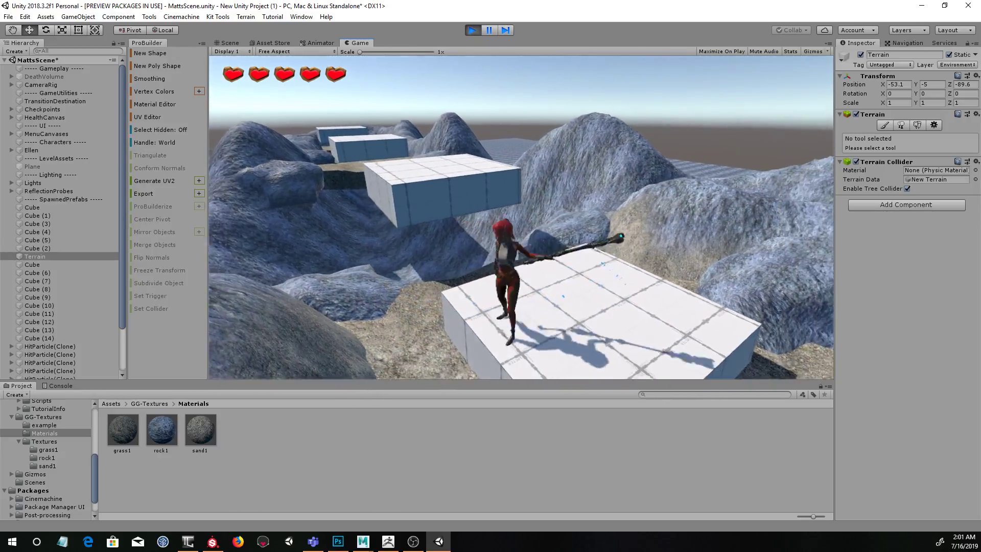
key("w")
key("d")
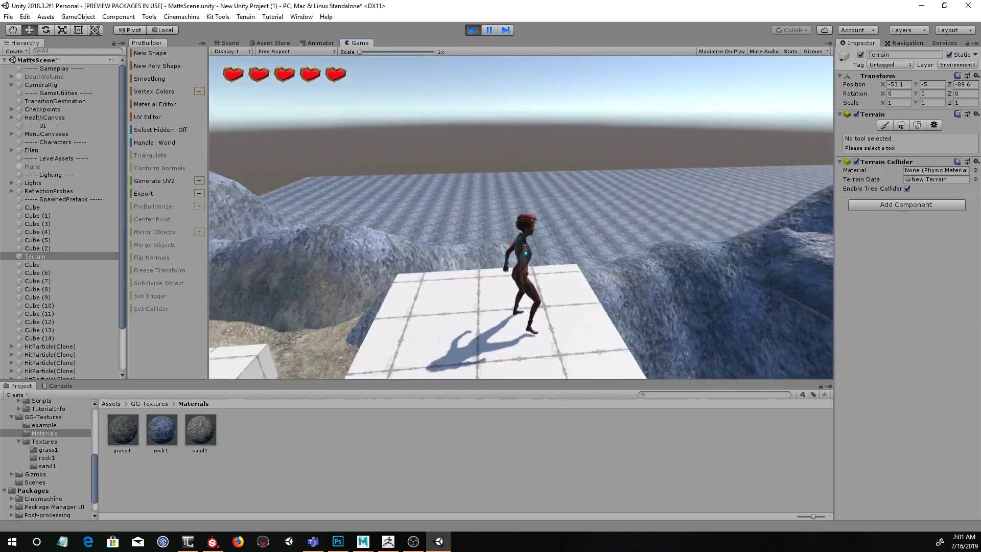
key("w")
key("space")
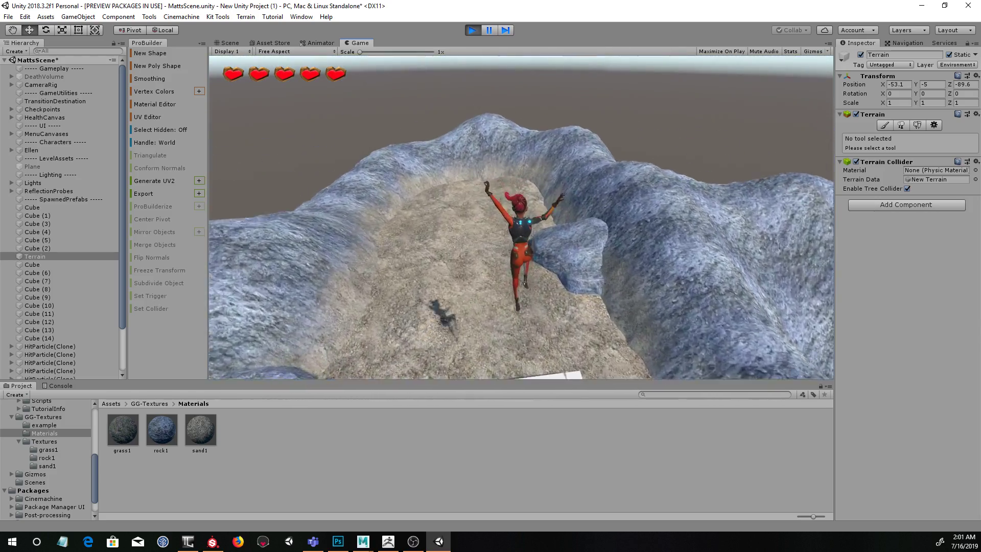
Step: Run the character past the first rock again and jump onto and around the first platform
key("a")
key("w")
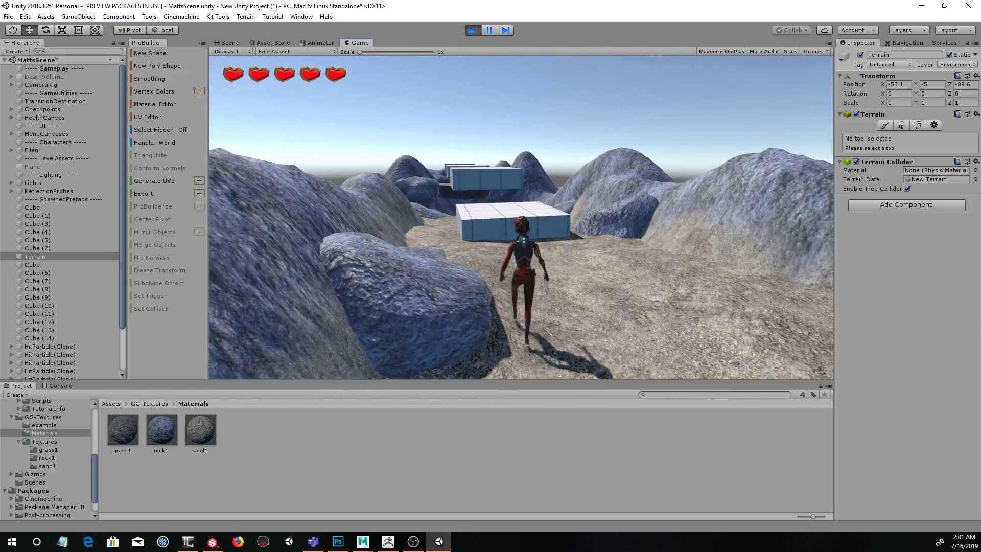
key("w")
key("space")
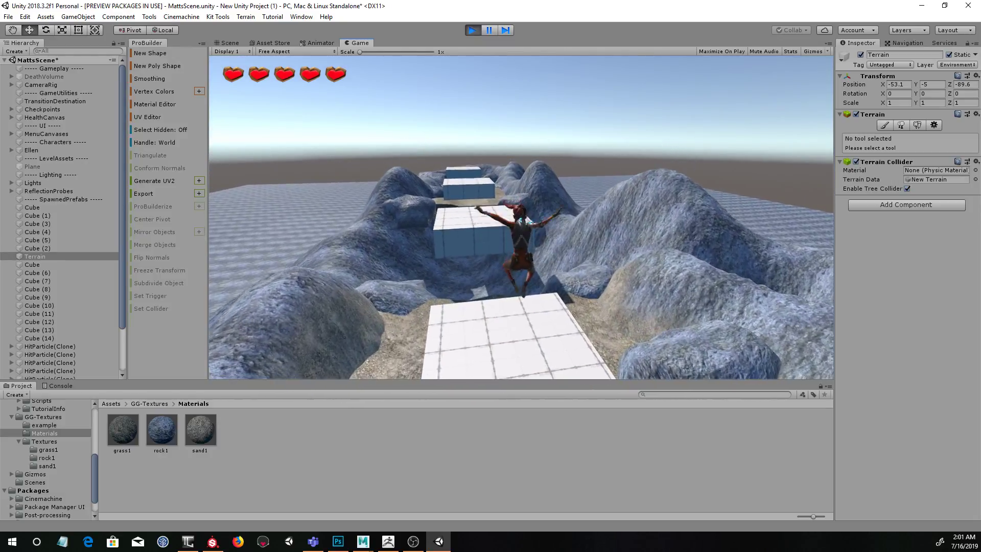
key("w")
key("space")
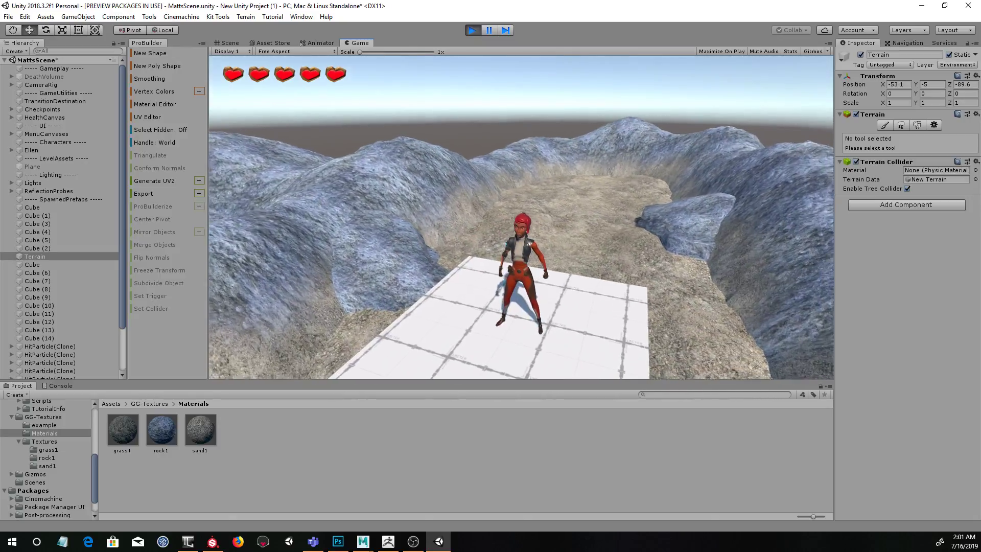
Step: Run the character around the starting sand area, pause the game, and exit play mode
key("w")
key("w")
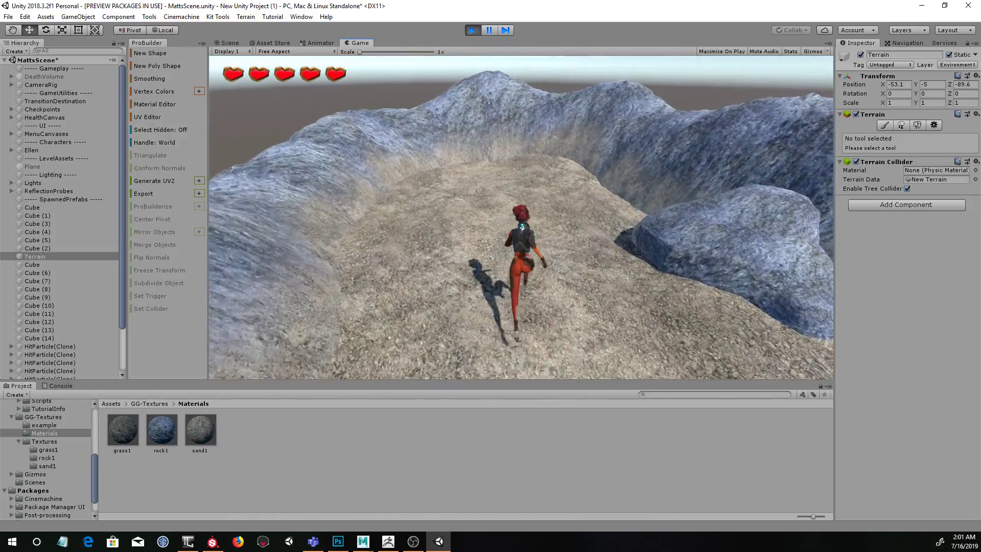
key("w")
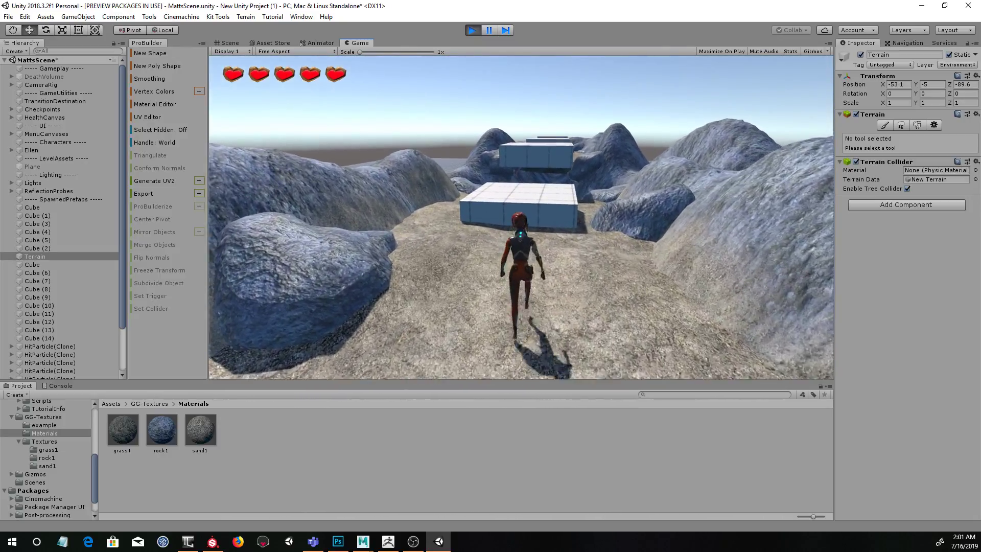
key("Escape")
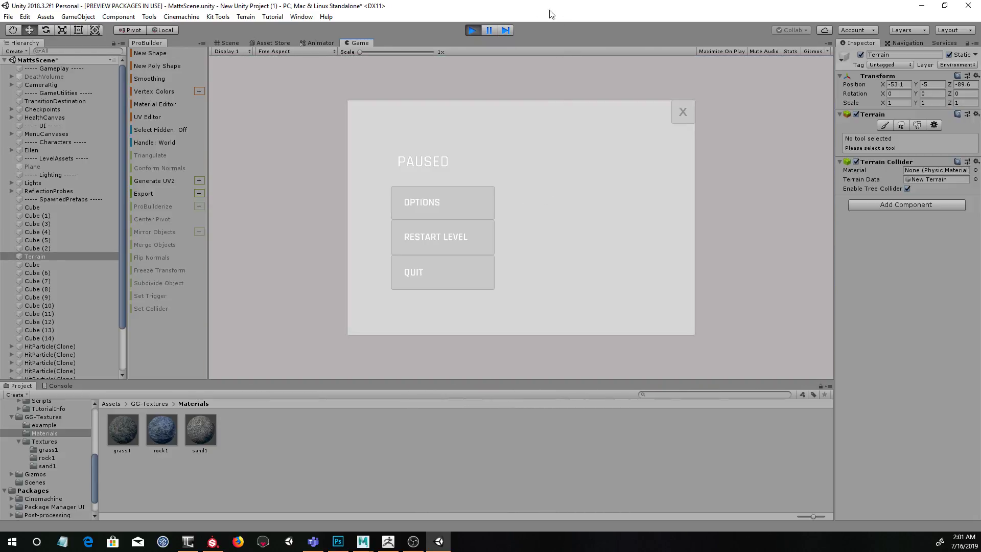
left_click(471, 31)
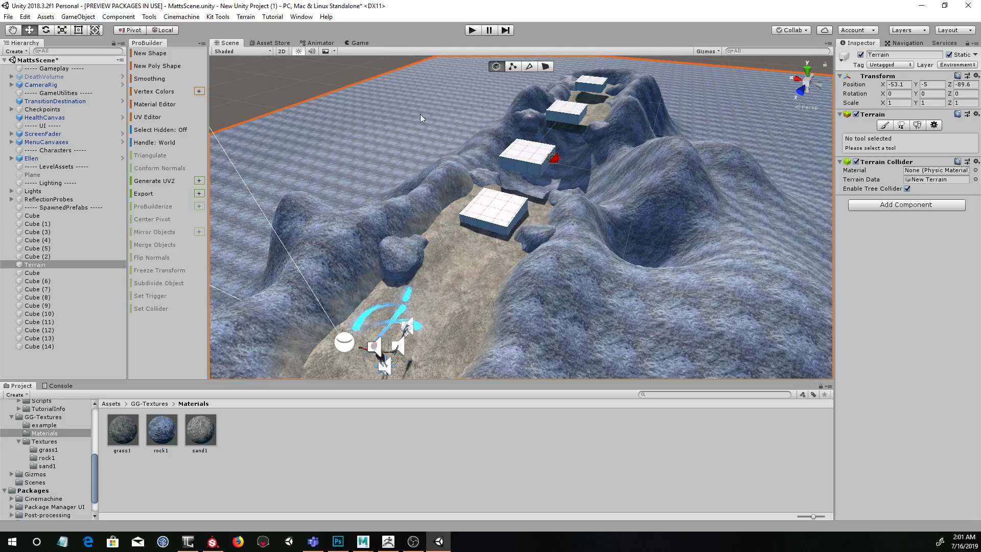
Step: Build a 1 × 1 × 1 ProBuilder cube in the pit near the second platform
left_click_drag(587, 214, 606, 198, "alt")
right_click_drag(606, 198, 608, 210, "alt")
left_click_drag(608, 210, 605, 250, "alt")
left_click_drag(652, 172, 491, 163, "alt")
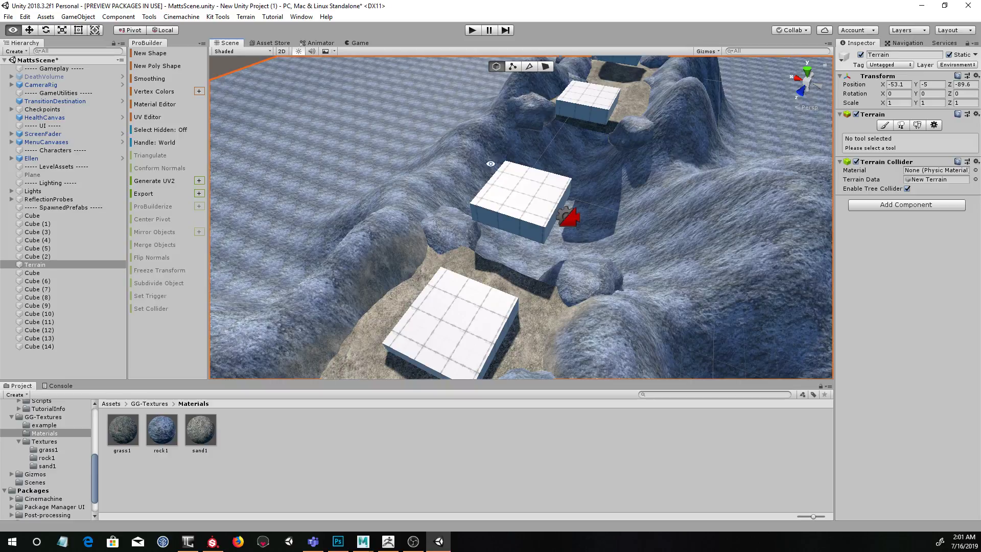
left_click(159, 53)
left_click_drag(574, 207, 551, 185, "alt")
left_click_drag(532, 103, 572, 153, "alt")
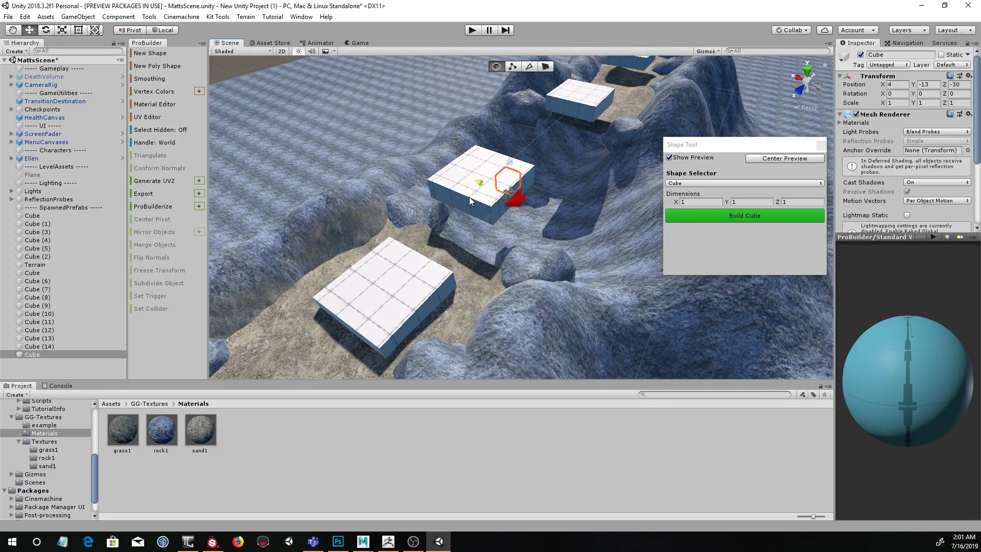
left_click_drag(499, 216, 578, 225, "alt")
left_click(754, 217)
Step: Stretch the new cube's side faces across the pit into a slab about 5.9 by 20.4 units
left_click(546, 67)
left_click(504, 177)
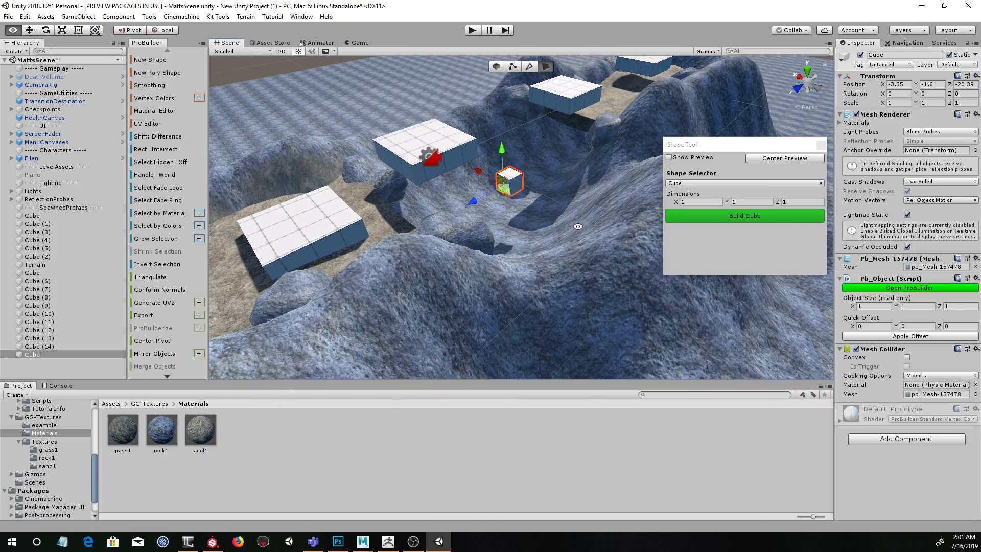
left_click_drag(469, 206, 326, 280)
left_click_drag(521, 230, 414, 223, "alt")
left_click(390, 184)
mouse_move(434, 192)
left_mouse_down("alt")
mouse_move(485, 202)
mouse_move(439, 199)
left_mouse_up("alt")
left_click(394, 191)
left_click_drag(346, 182, 581, 206)
left_click(523, 188)
left_click_drag(524, 188, 685, 243, "alt")
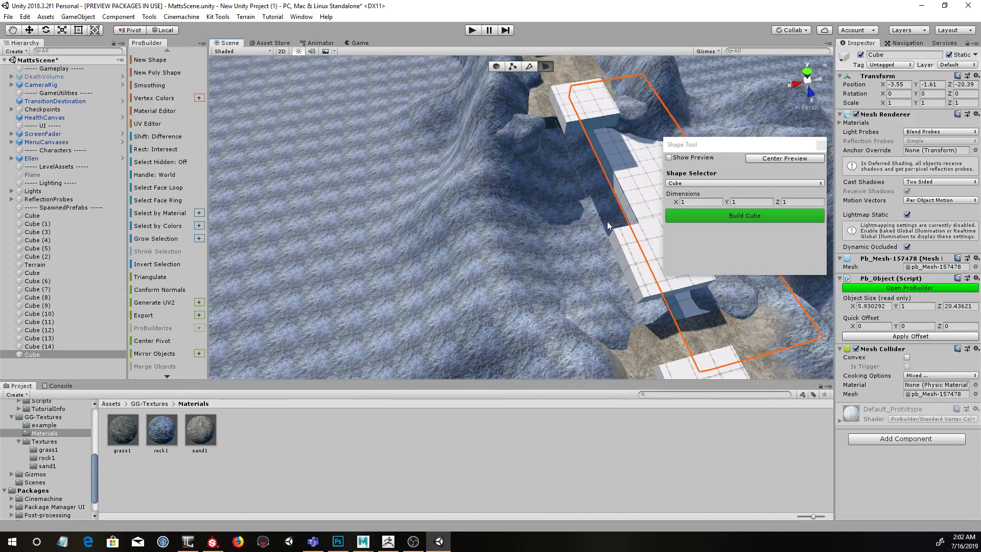
Step: Pull the slab's remaining long side face outward so the slab fills the full width of the pit
left_click(623, 202)
middle_click_drag(622, 201, 578, 203)
left_click_drag(544, 203, 427, 207)
left_click_drag(549, 189, 491, 143, "alt")
Step: Raise a terrain mound through the slab behind the second platform using Raise or Lower Terrain with brush size 9
left_click(473, 150)
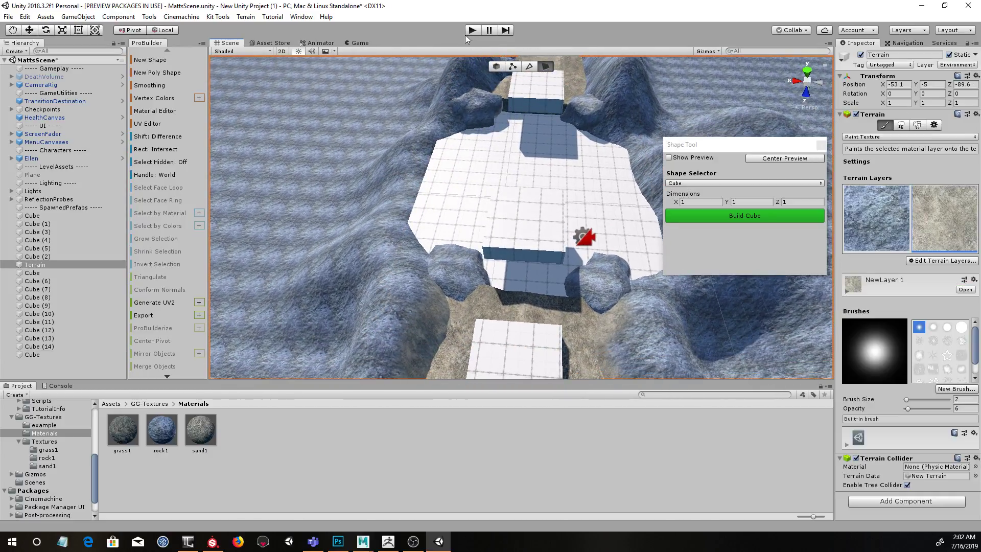
left_click(32, 33)
left_click_drag(335, 169, 424, 184, "alt")
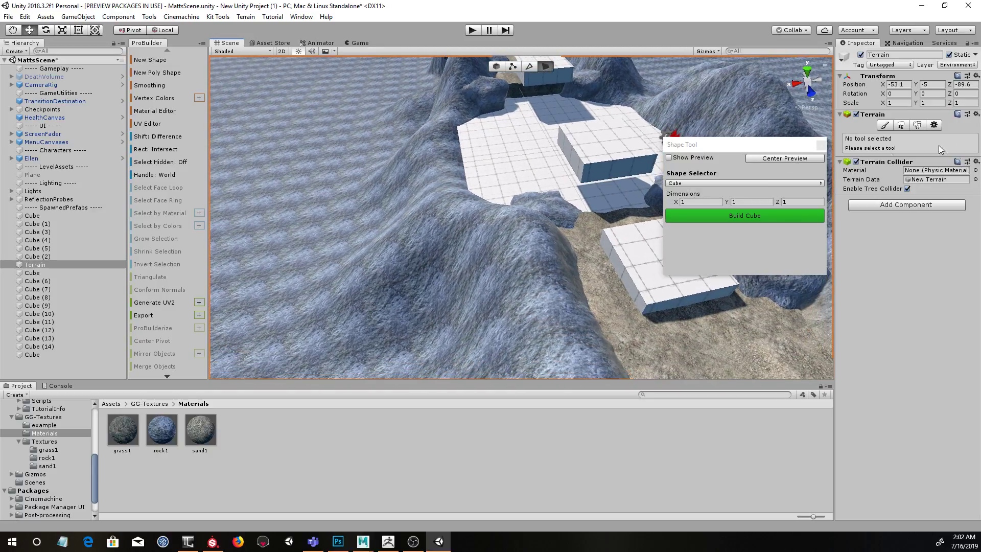
left_click(885, 126)
left_click(910, 137)
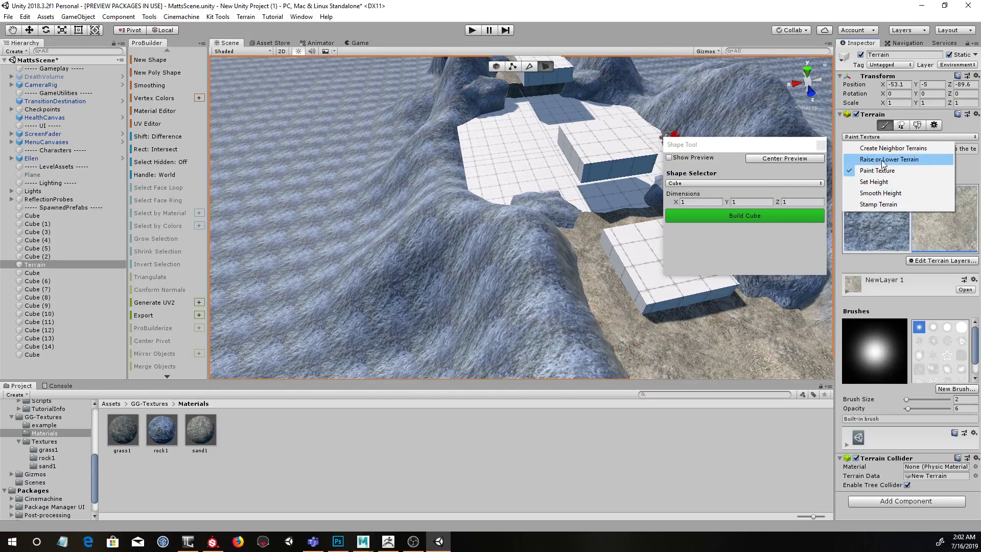
left_click(874, 158)
left_click_drag(918, 269, 925, 269)
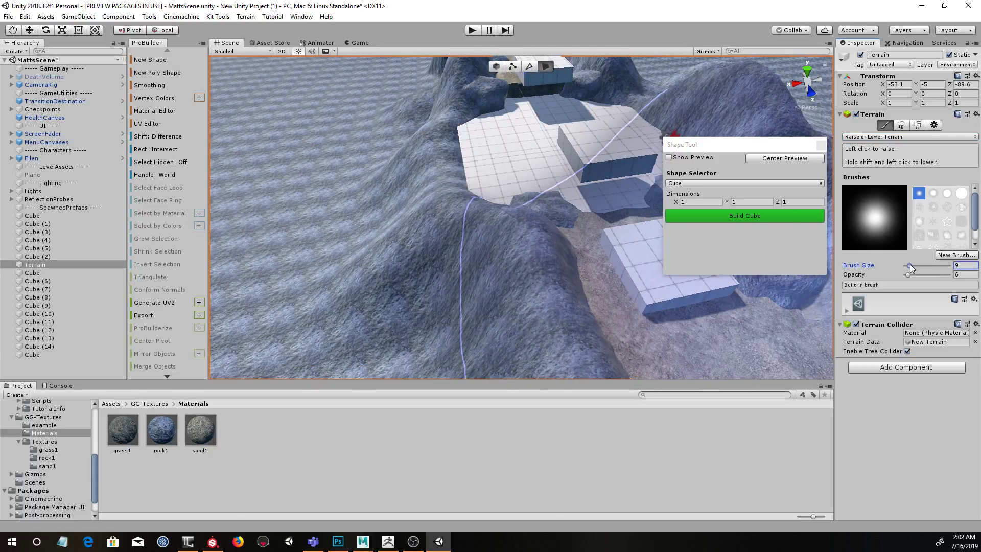
mouse_move(475, 137)
left_mouse_down("alt")
mouse_move(449, 179)
mouse_move(558, 246)
mouse_move(571, 228)
mouse_move(508, 219)
mouse_move(524, 215)
mouse_move(439, 166)
left_mouse_up("alt")
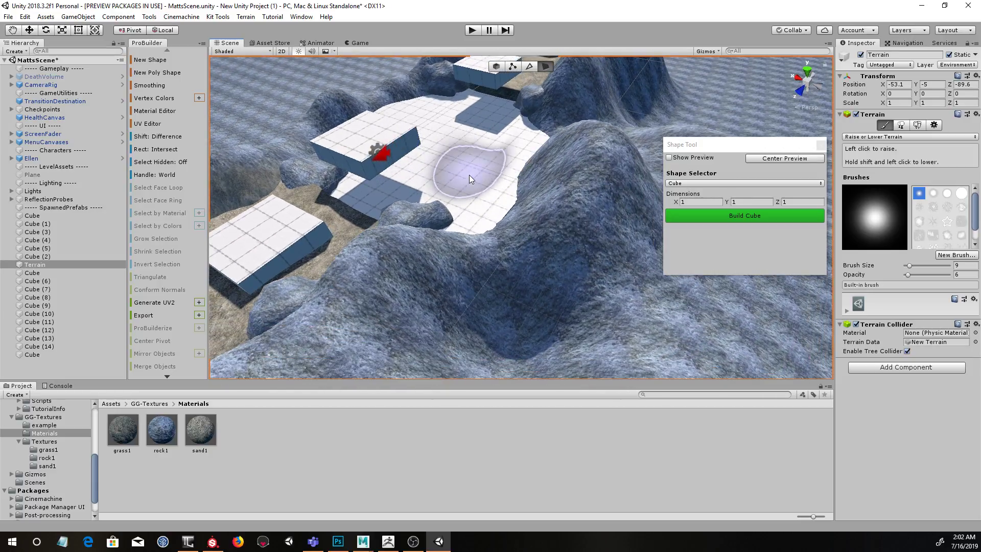
mouse_move(458, 170)
left_mouse_down()
mouse_move(432, 179)
mouse_move(464, 182)
mouse_move(430, 180)
mouse_move(493, 205)
mouse_move(499, 220)
left_mouse_up()
mouse_move(437, 191)
left_mouse_down()
mouse_move(450, 193)
mouse_move(432, 202)
mouse_move(495, 213)
mouse_move(509, 228)
mouse_move(531, 224)
left_mouse_up()
mouse_move(561, 174)
left_mouse_down("alt")
mouse_move(470, 179)
mouse_move(419, 200)
mouse_move(428, 176)
mouse_move(549, 196)
left_mouse_up("alt")
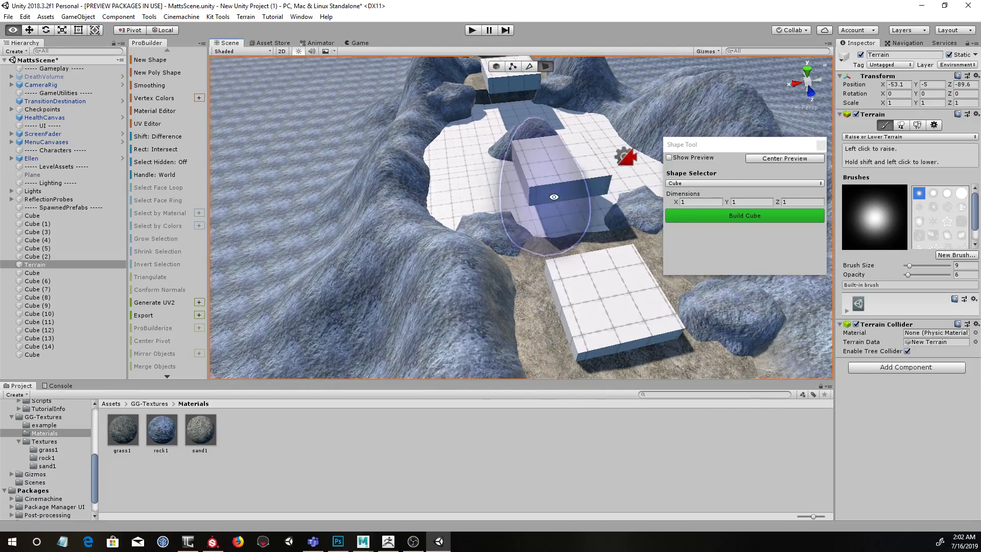
right_click_drag(549, 197, 513, 202, "alt")
left_click(23, 31)
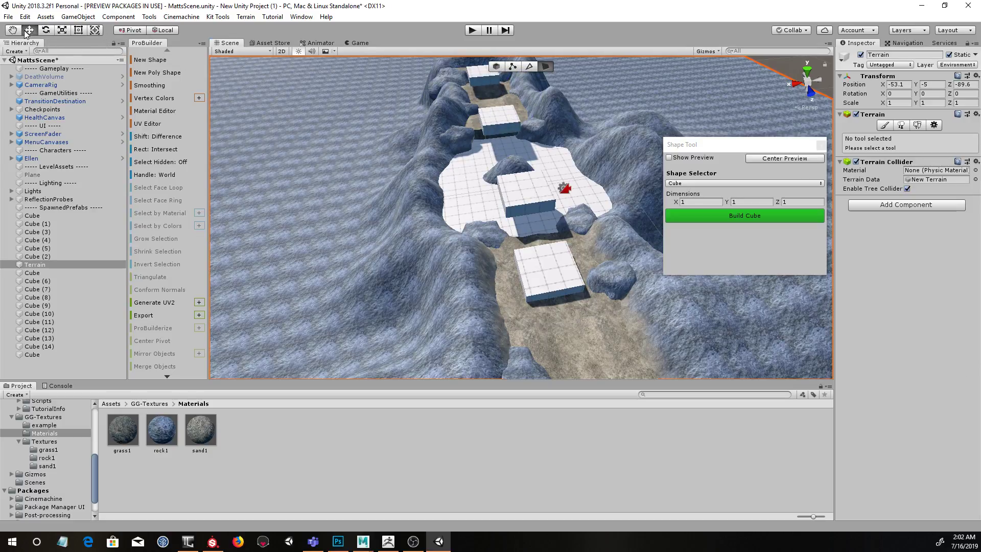
Step: Duplicate the rock beside the first gap twice and place the copies at opposite side edges of the white slab
left_click_drag(547, 216, 489, 227, "alt")
left_click(420, 238)
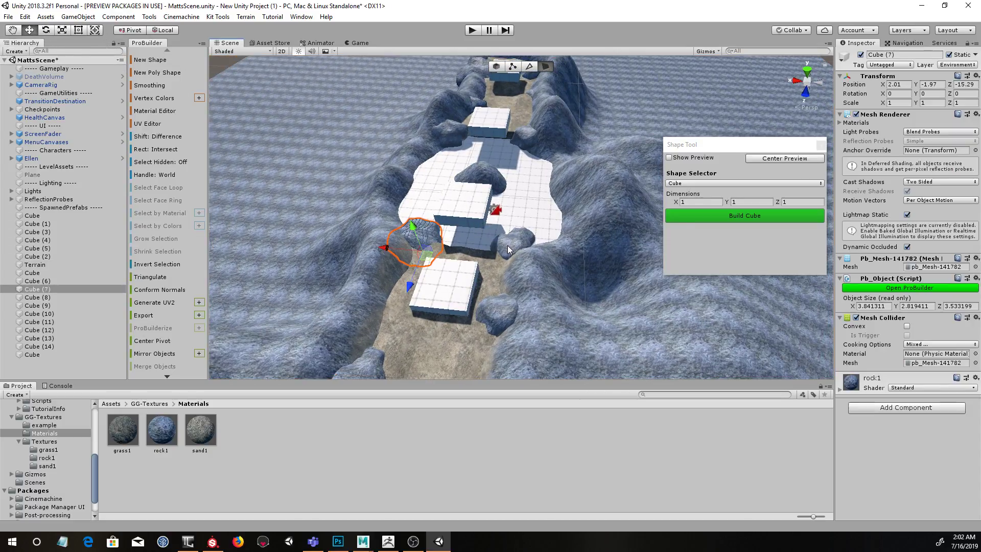
key("ctrl+d")
left_click_drag(458, 249, 430, 273, "alt")
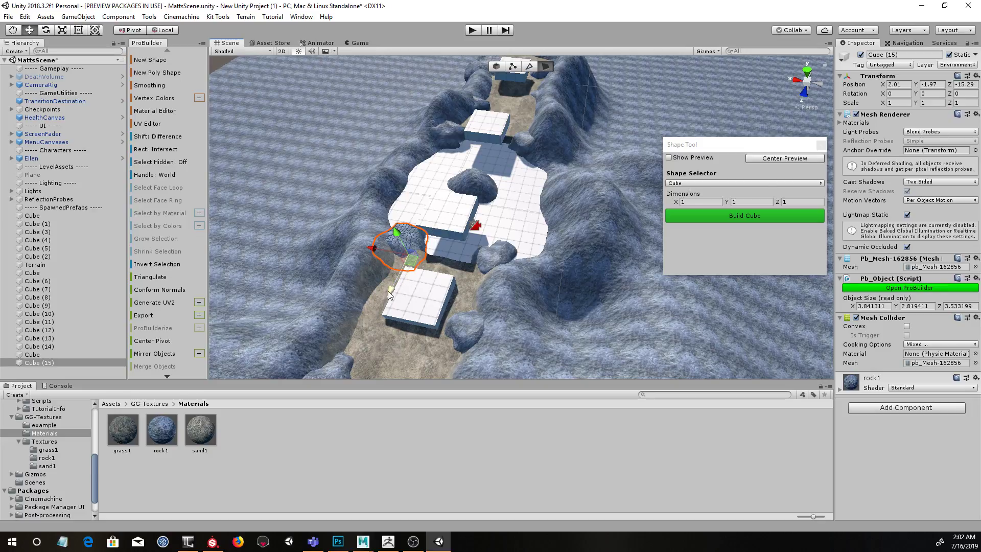
key("g")
left_click_drag(389, 293, 541, 219)
left_click_drag(440, 212, 412, 210)
left_click_drag(452, 239, 571, 213)
key("ctrl+d")
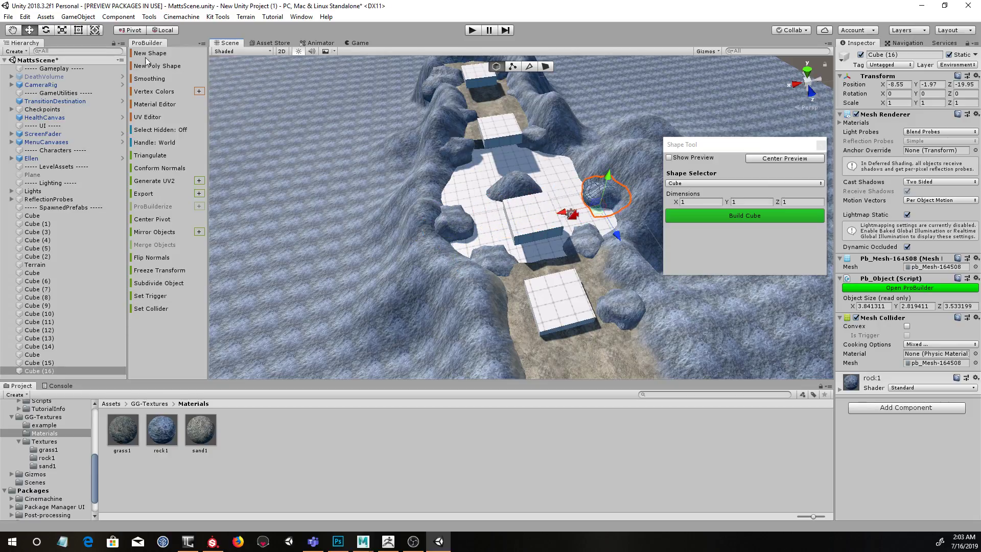
Step: Rotate the rock copy at the far edge of the white slab to vary its orientation
left_click(46, 30)
left_click_drag(609, 197, 576, 208)
left_click(625, 110)
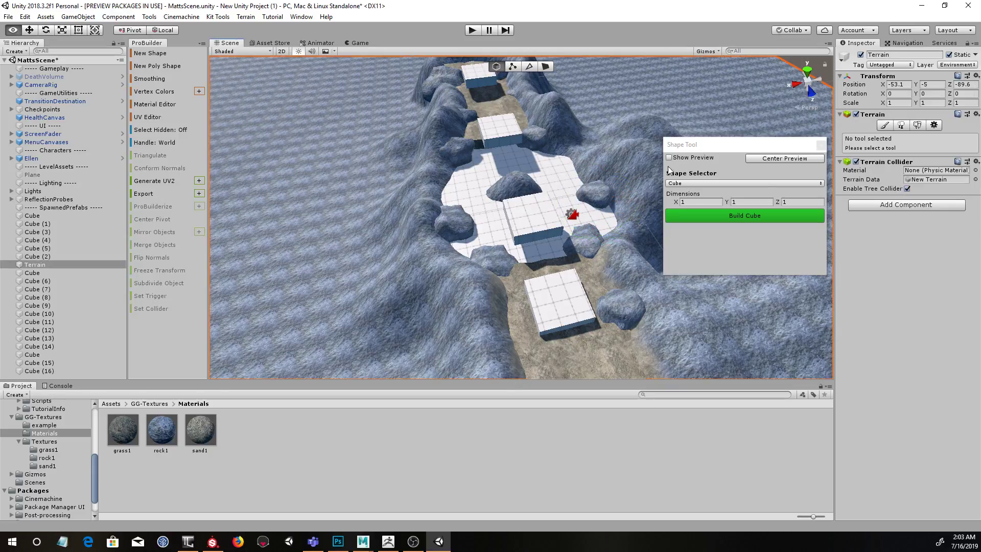
left_click_drag(624, 110, 456, 142, "alt")
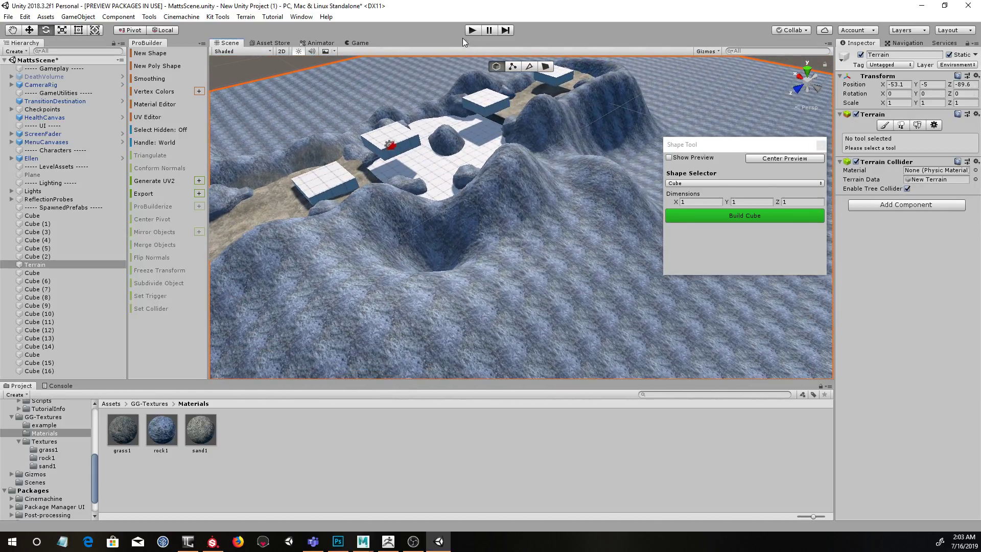
Step: Playtest the level by running and jumping the character across the platforms over the slab, and end play mode
left_click(471, 31)
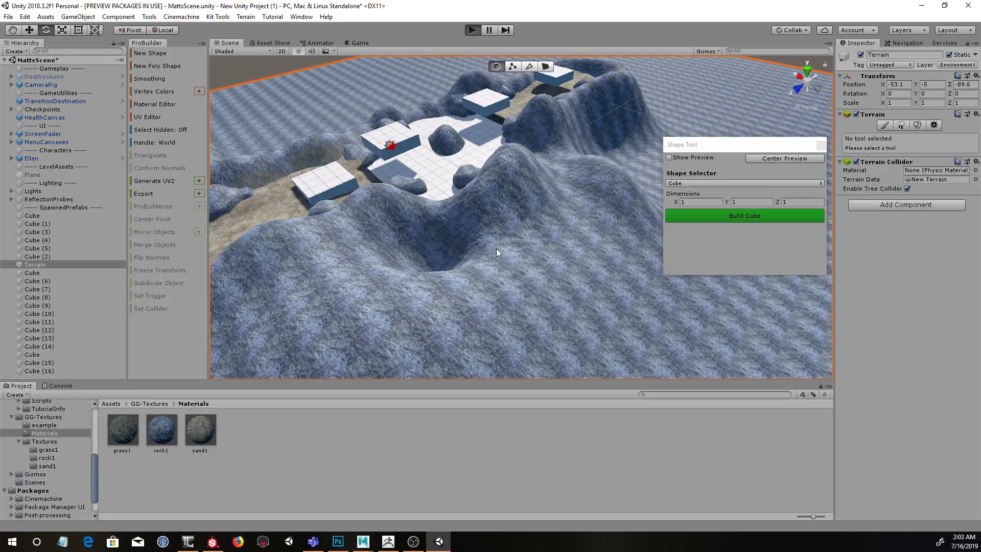
key("w")
key("space")
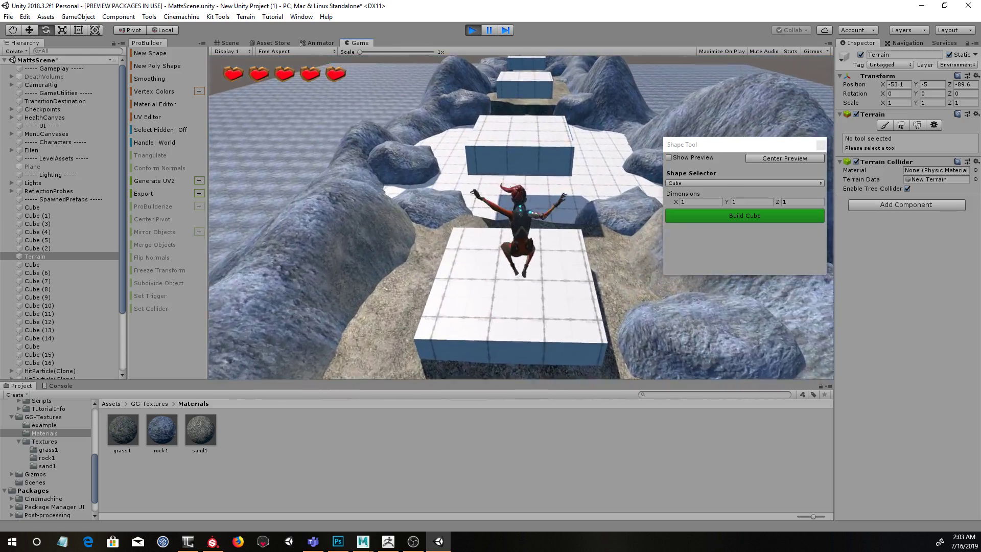
key("w")
key("space")
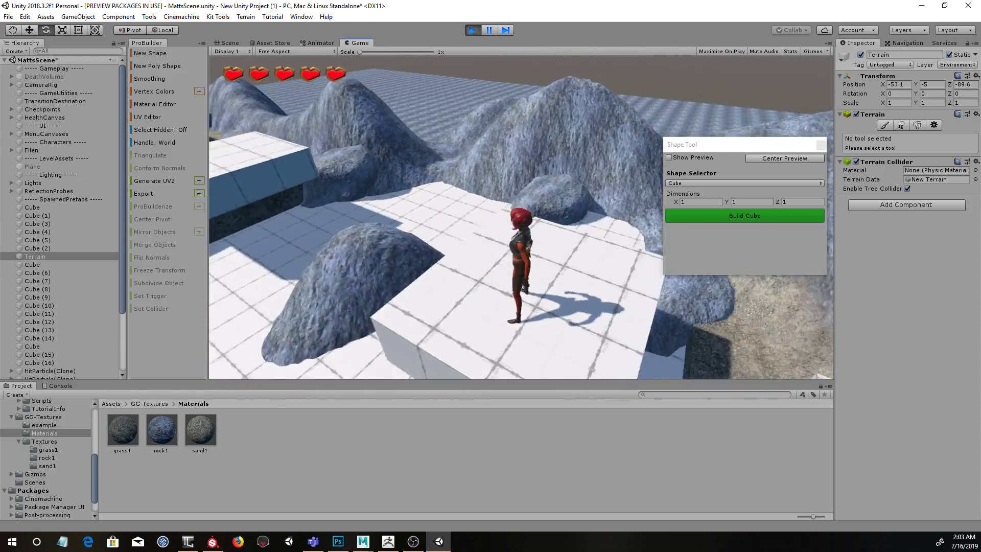
key("w")
key("space")
key("w")
key("Escape")
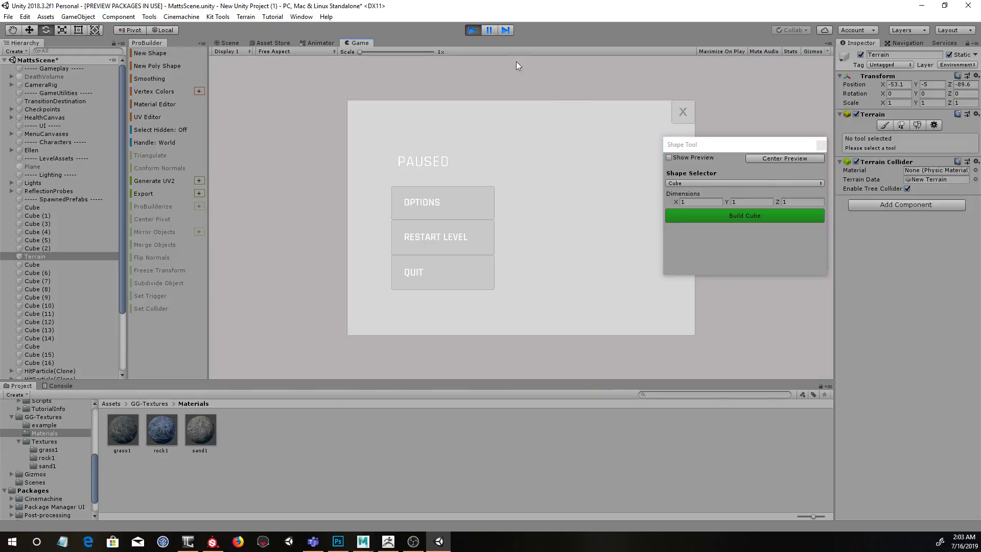
left_click(472, 31)
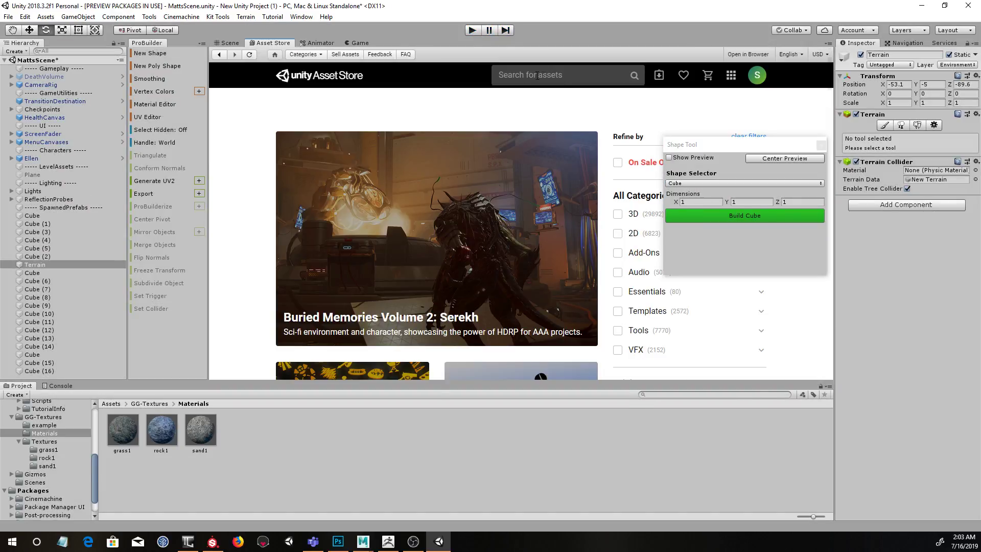
Step: Search the Asset Store for "lava texture", close the Shape Tool window and limit the results to free assets
left_click(537, 76)
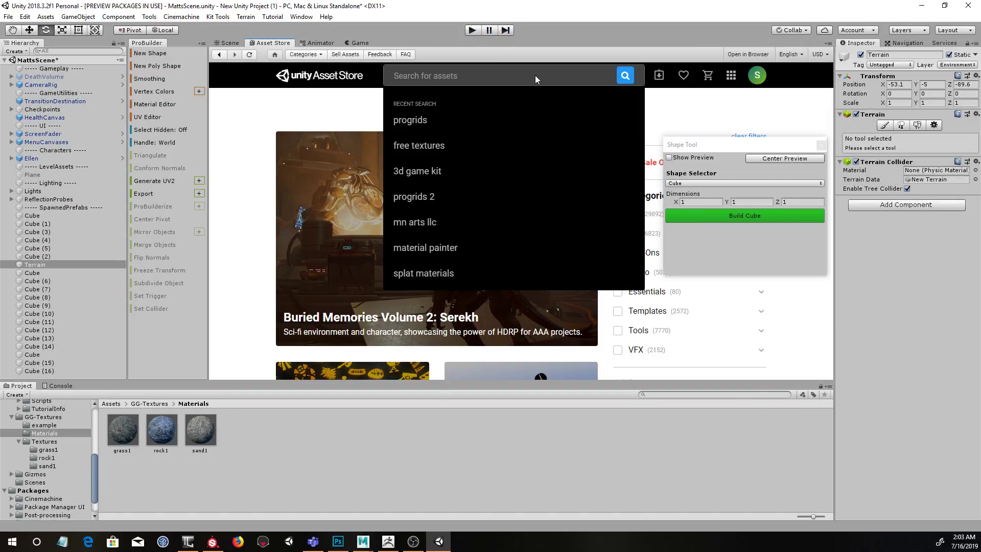
type("lava ")
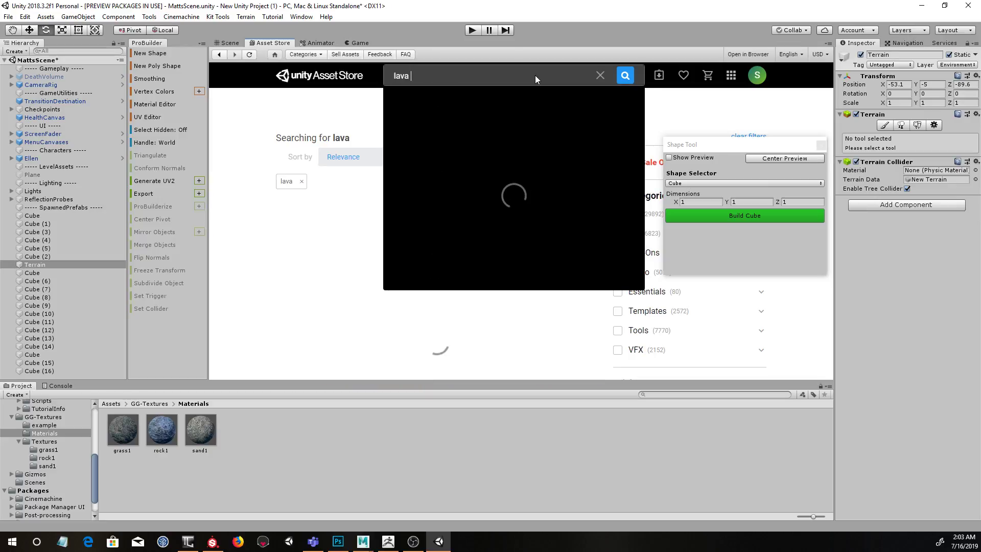
type("texture")
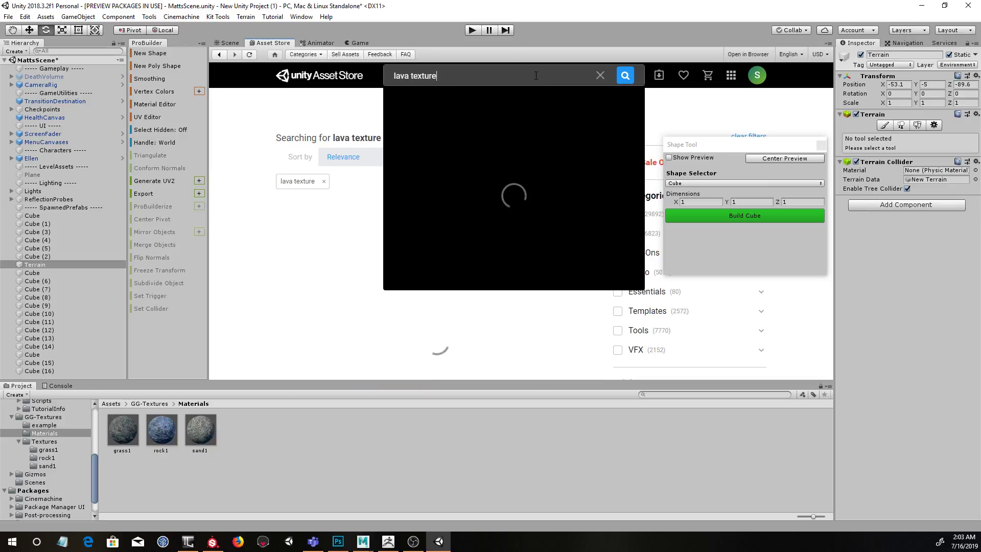
key("Return")
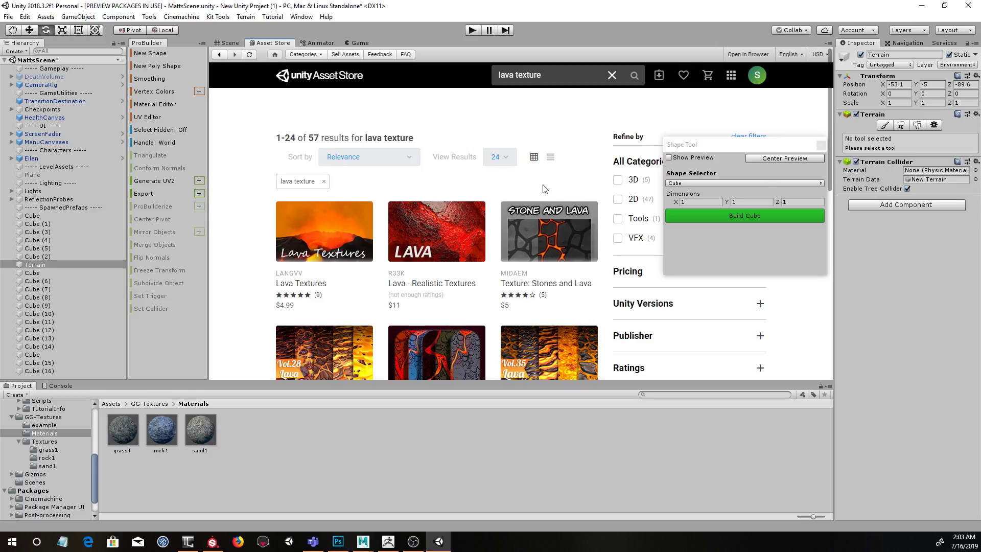
left_click(821, 146)
left_click(681, 273)
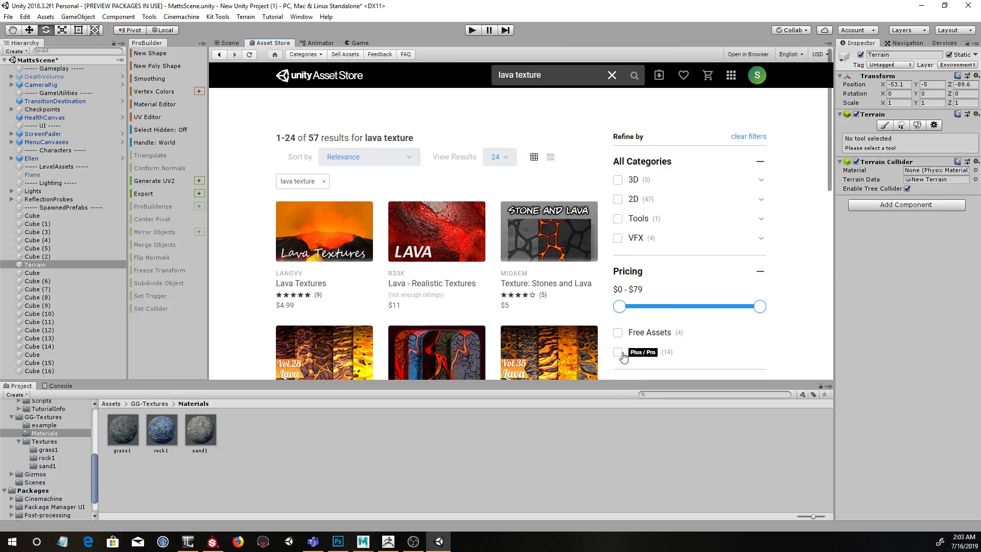
left_click(618, 333)
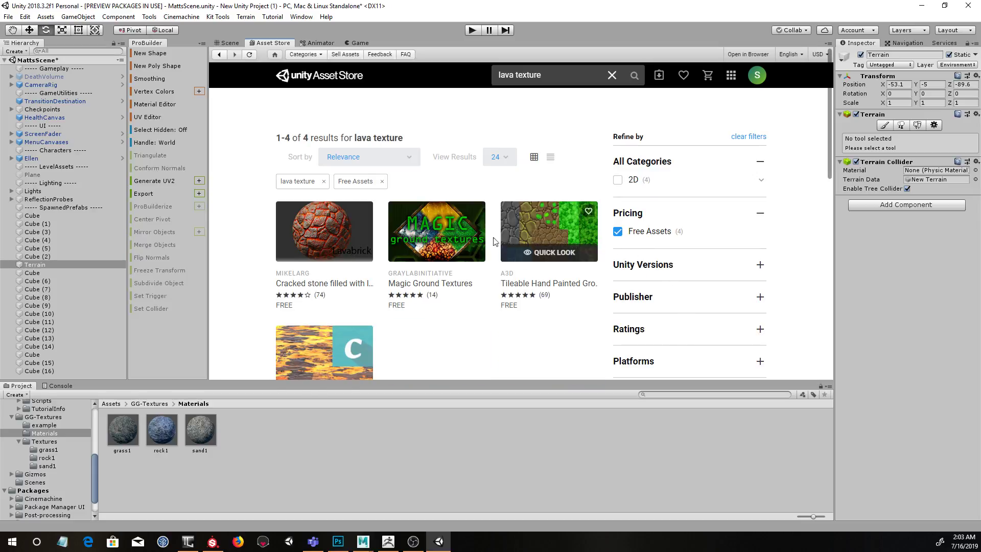
Step: Download the free Molten Road Material asset and import its complete package into the project
scroll(352, 241, "down", 1)
scroll(377, 285, "down", 2)
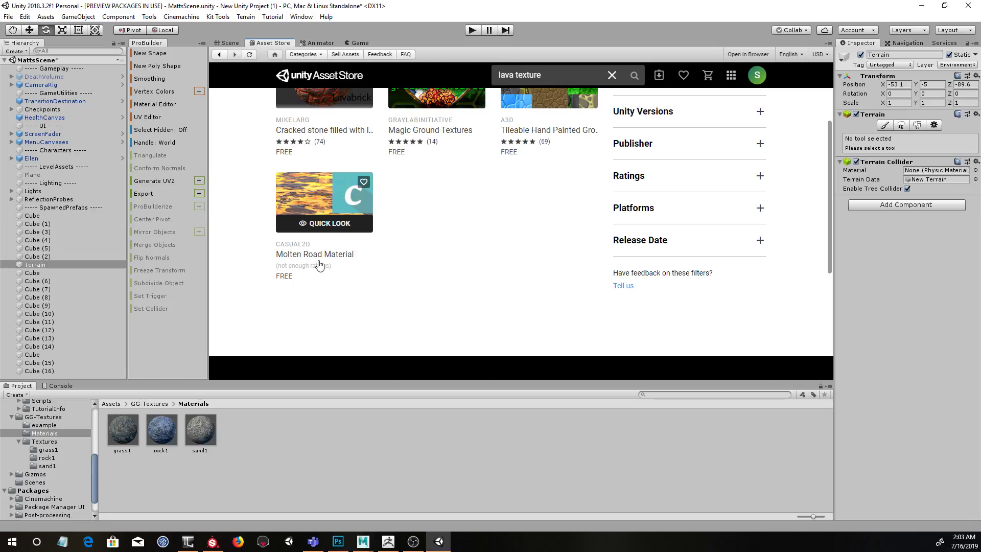
scroll(435, 254, "up", 1)
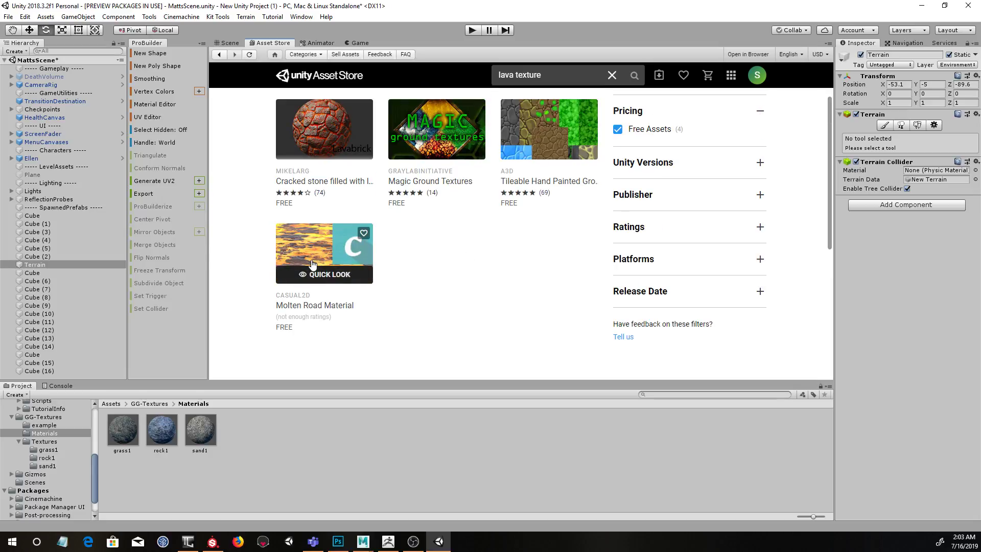
left_click(308, 245)
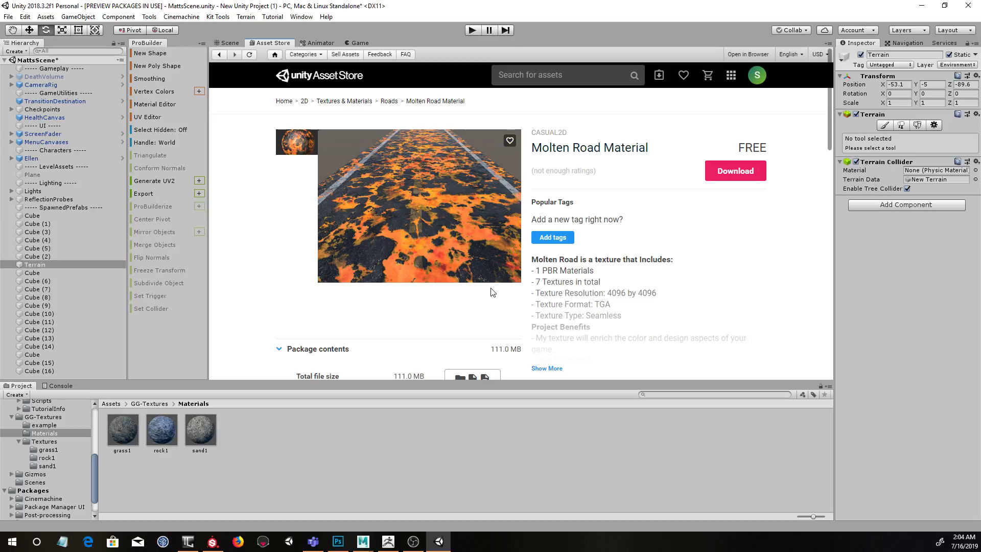
left_click(736, 172)
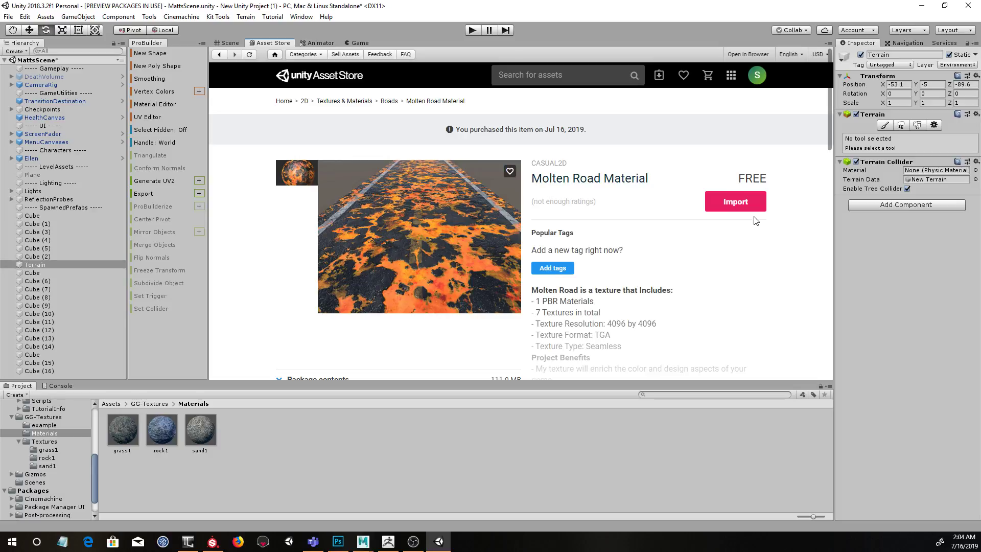
left_click(730, 203)
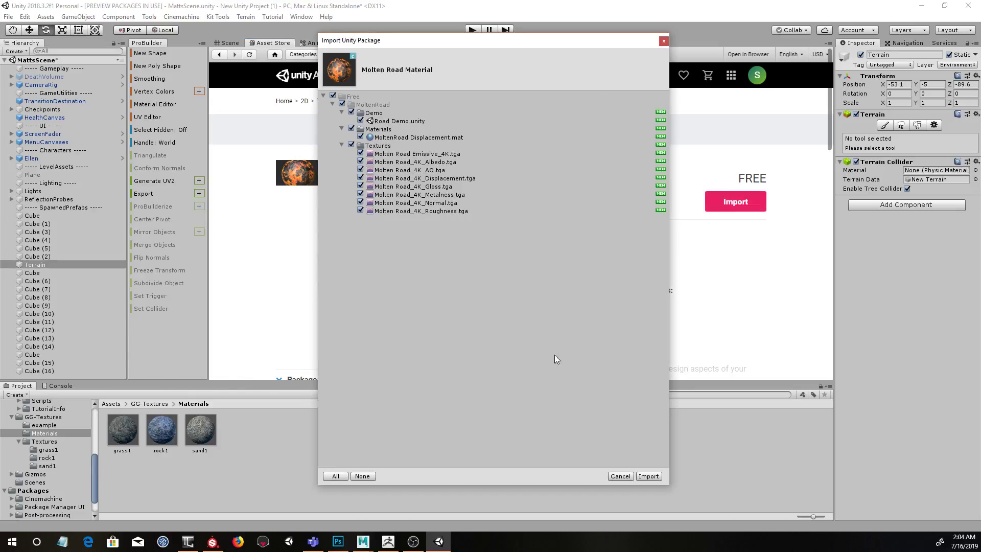
left_click(649, 476)
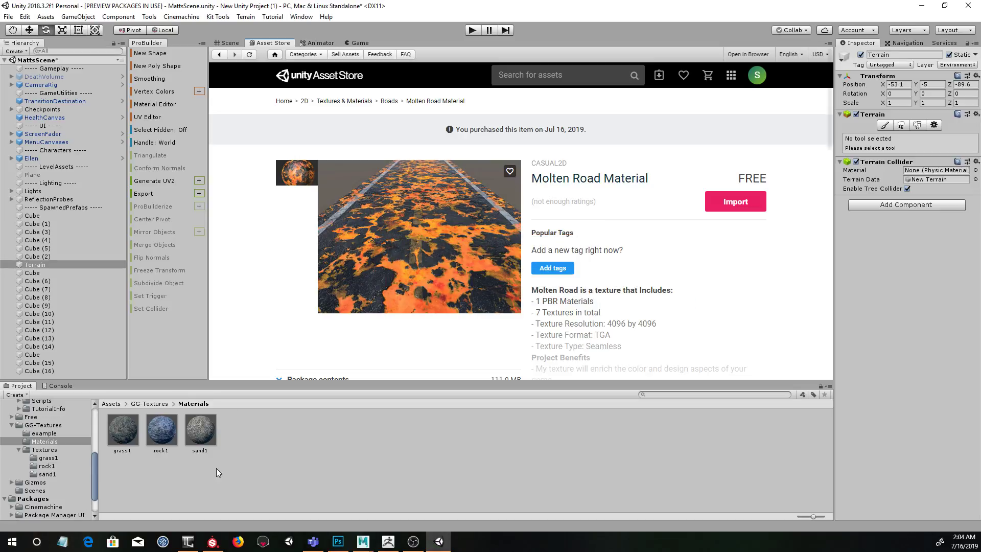
Step: Apply the MoltenRoad Displacement material from the Free/MoltenRoad/Materials folder to the slab in the pit
scroll(65, 487, "up", 5)
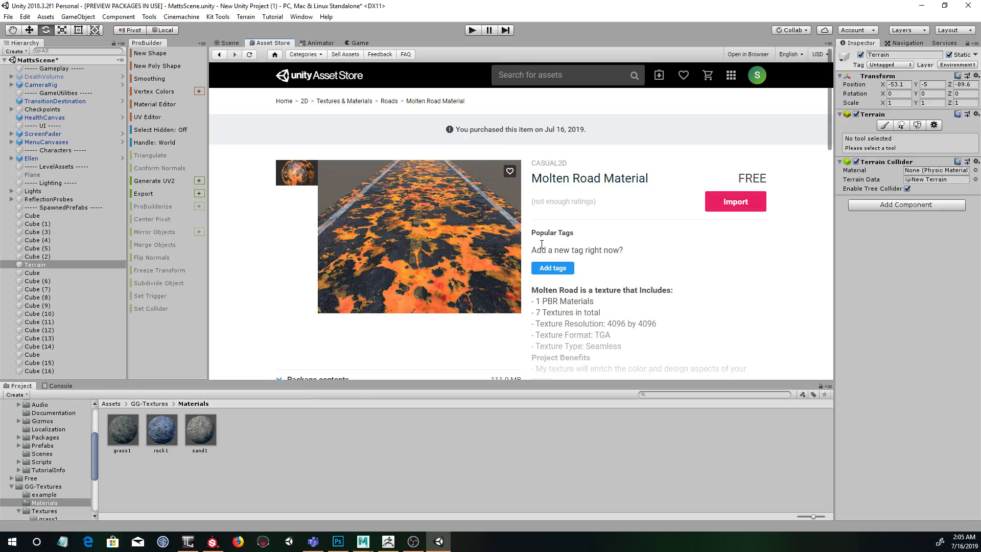
scroll(91, 457, "up", 5)
left_click(9, 460)
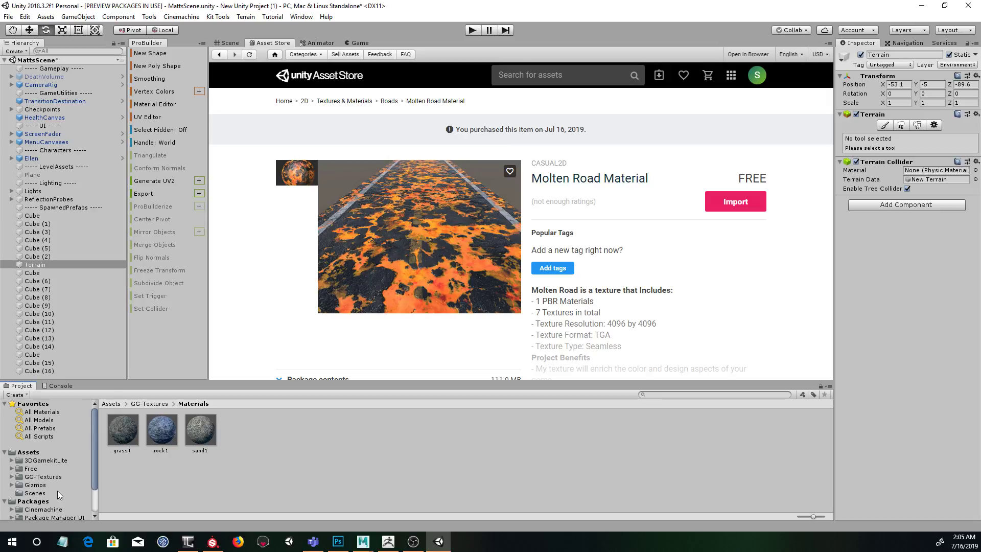
left_click(29, 468)
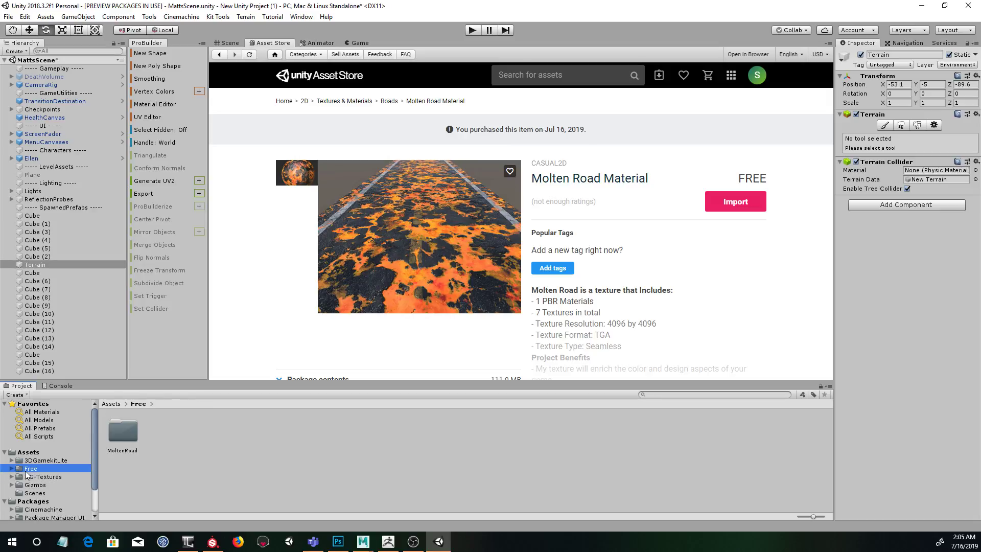
double_click(124, 434)
double_click(157, 431)
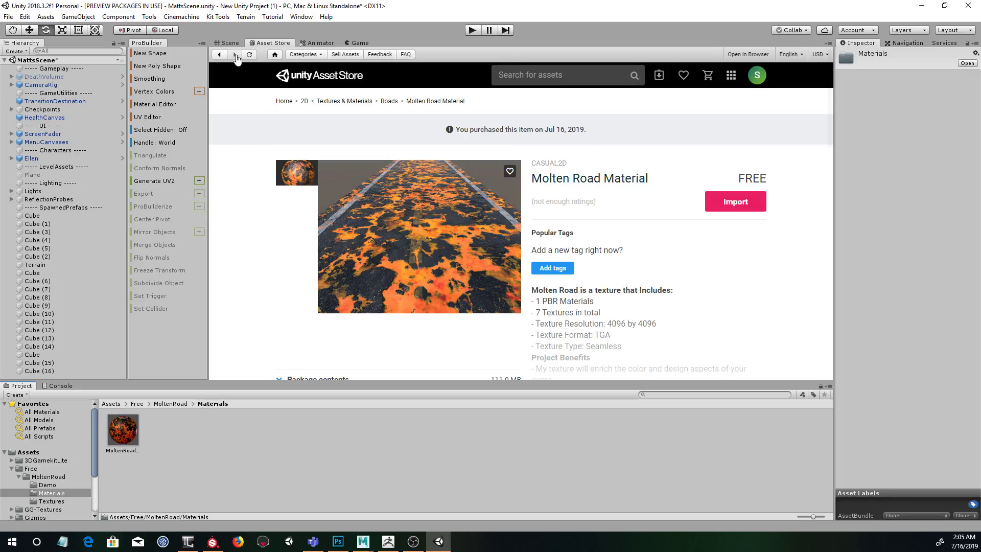
left_click(227, 43)
left_click_drag(122, 432, 431, 167)
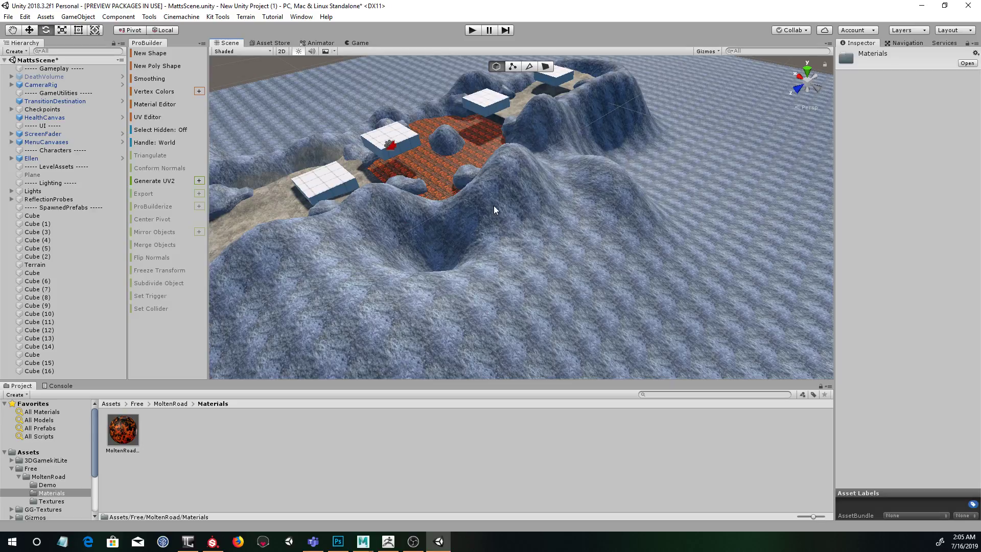
Step: Set the MoltenRoad Displacement material's tiling to 0.25 in X and Y
left_click(139, 447)
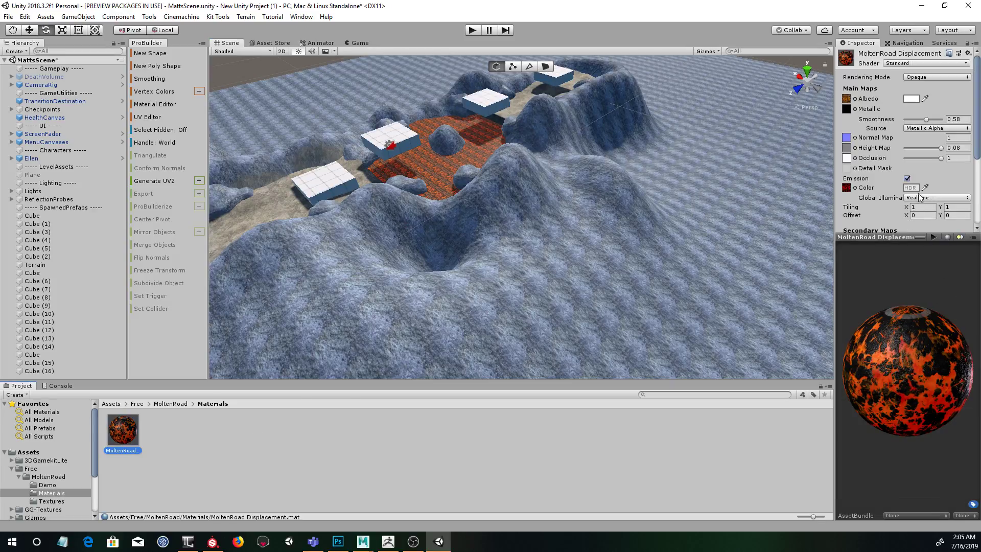
left_click(929, 207)
type(".25")
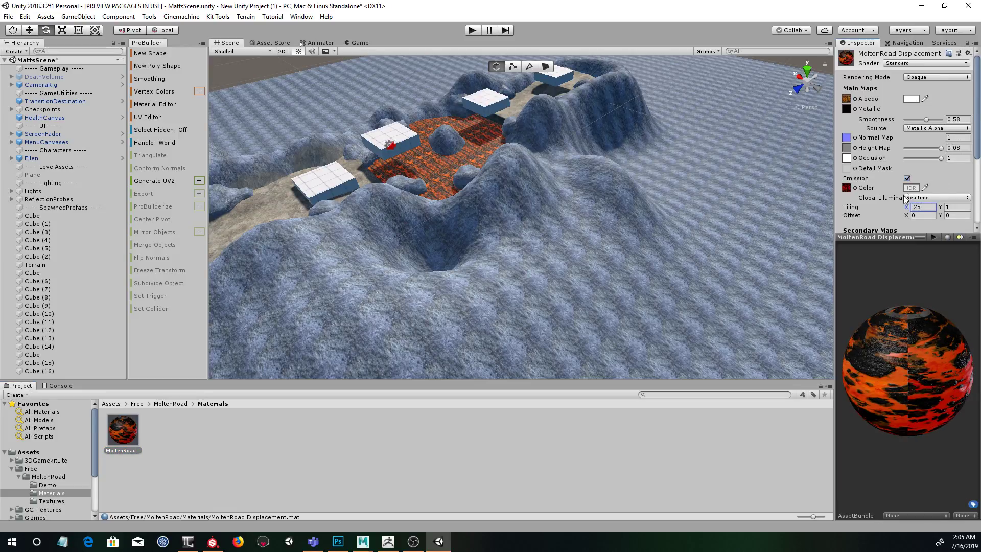
left_click(952, 208)
type(".25")
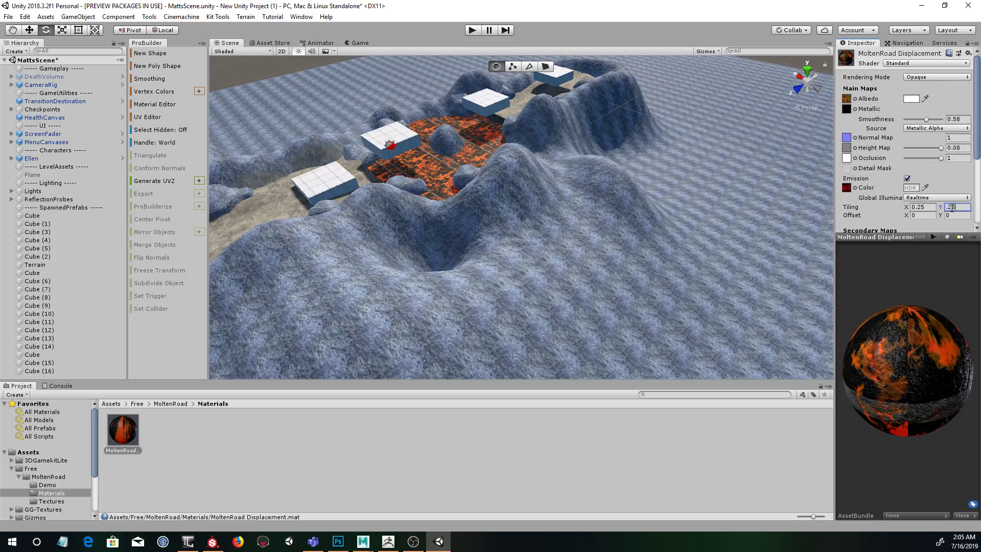
Step: Inspect the lava surface around the mound up close and set the material's tiling to 0.1 in X and Y
left_click_drag(528, 235, 524, 226, "alt")
right_click_drag(524, 226, 572, 233, "alt")
left_click_drag(573, 233, 557, 234, "alt")
right_click_drag(542, 235, 555, 238, "alt")
left_click_drag(555, 238, 535, 245, "alt")
right_click_drag(534, 245, 497, 247, "alt")
left_click_drag(497, 247, 592, 240, "alt")
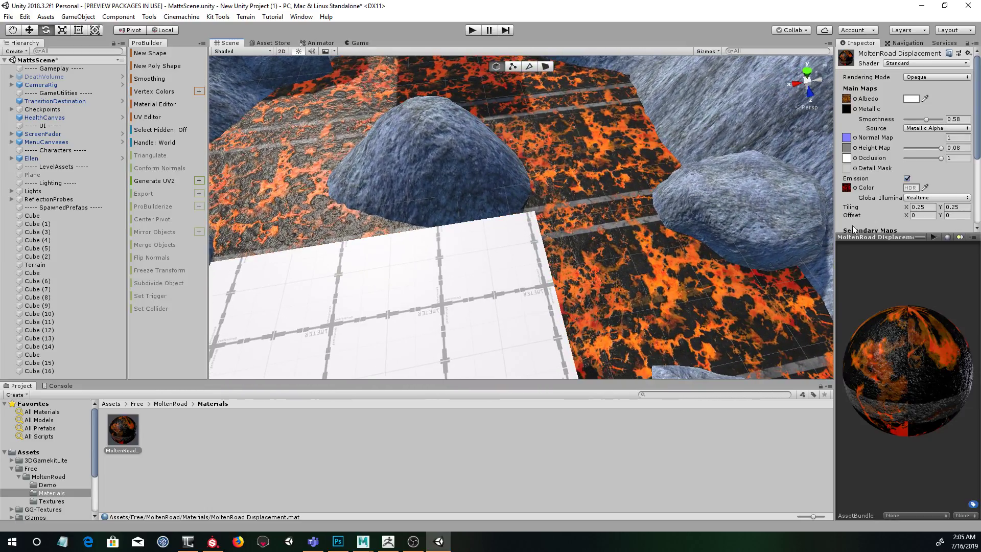
left_click(922, 208)
left_click_drag(921, 209, 919, 208)
type("1")
left_click(950, 208)
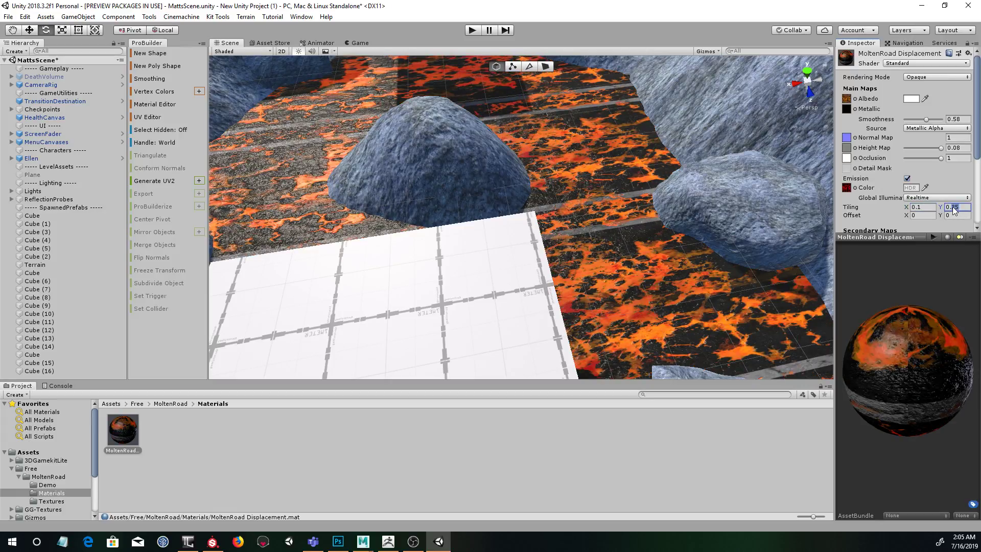
type("0.1")
Step: Shift the lava material's offset to 0.49 in X and 0.66 in Y to reposition the road lines
left_click_drag(623, 188, 665, 184, "alt")
right_click_drag(665, 185, 669, 199, "alt")
left_click_drag(669, 199, 607, 204, "alt")
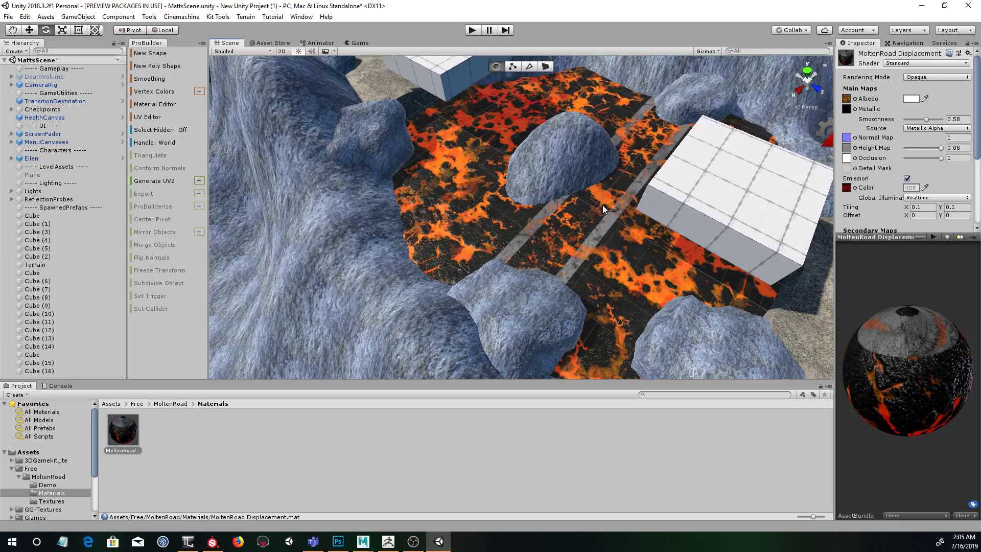
left_click_drag(905, 219, 957, 219)
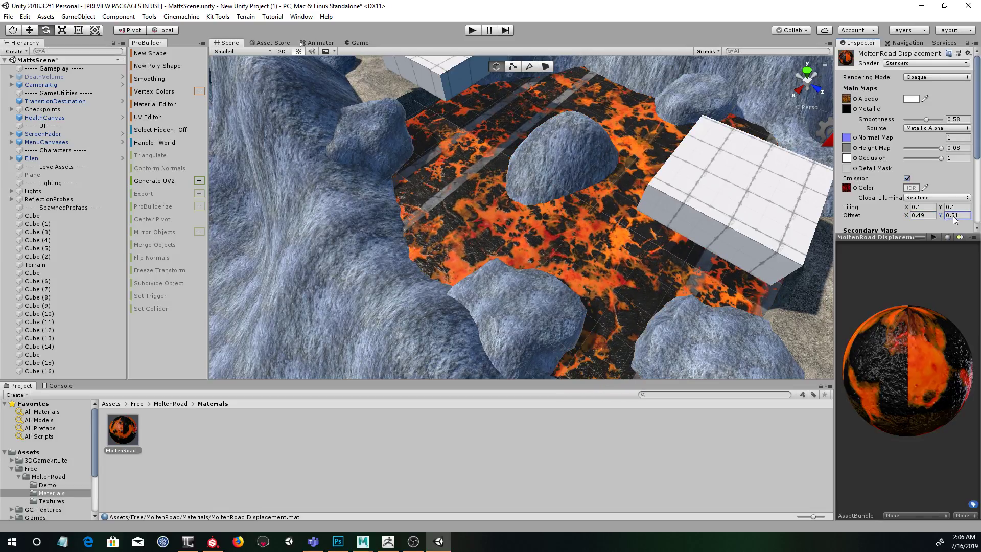
Step: Set the lava material's tiling to 0.05 in X and Y
left_click_drag(718, 283, 695, 278, "alt")
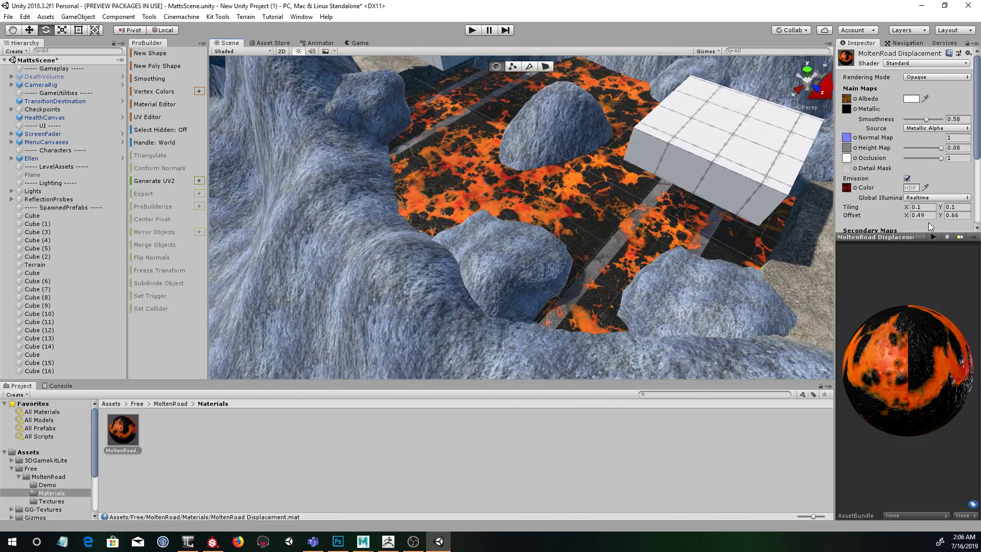
left_click(919, 208)
type("05")
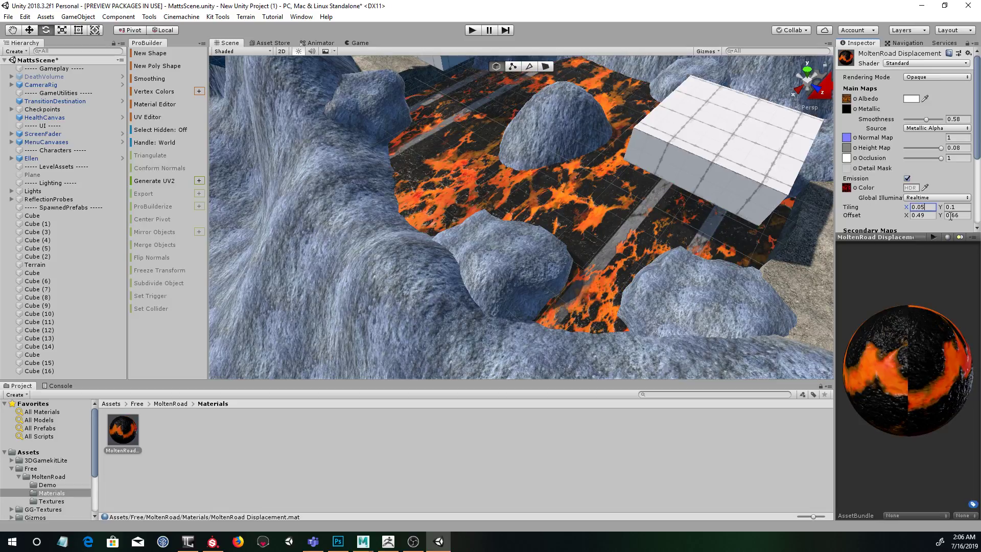
left_click(953, 207)
key("BackSpace")
type("05")
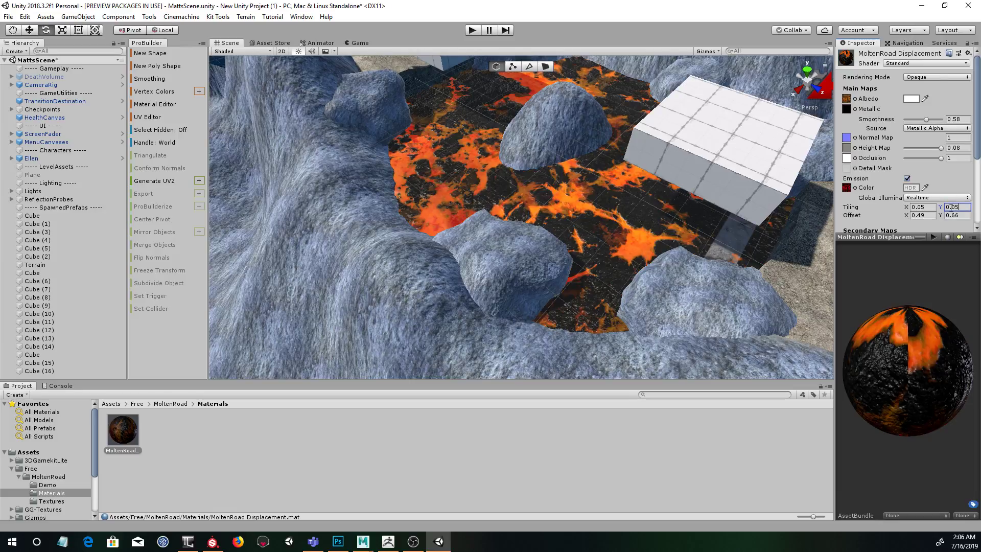
left_click_drag(671, 222, 803, 234, "alt")
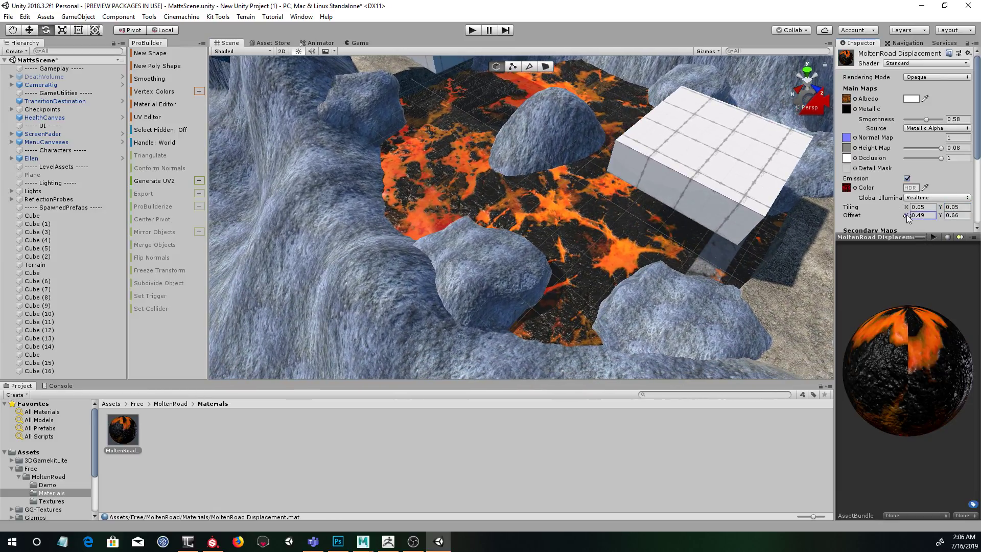
Step: Shift the lava material's offset to 0.64 in X and 0.57 in Y and set its X tiling to 0.06
left_click_drag(908, 213, 940, 210)
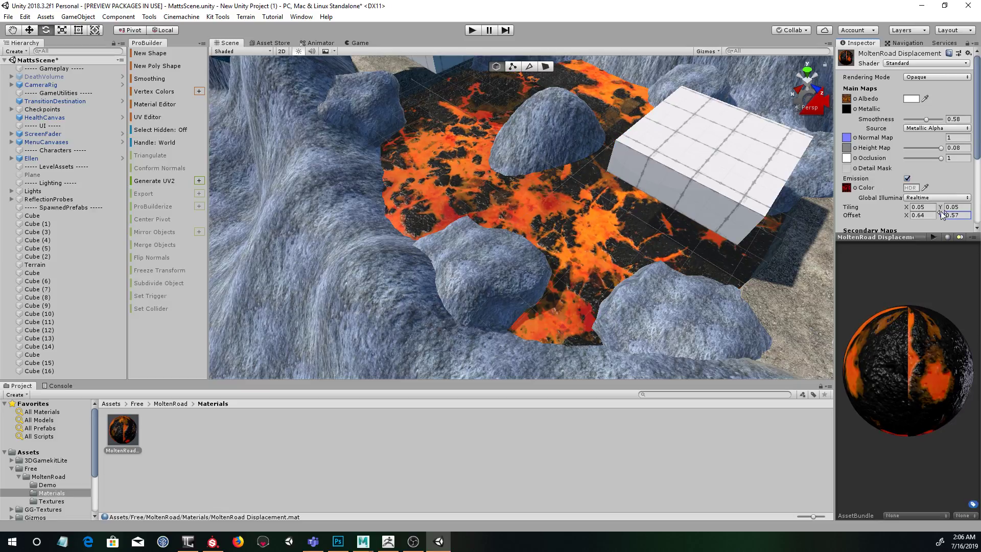
left_click_drag(756, 271, 692, 289, "alt")
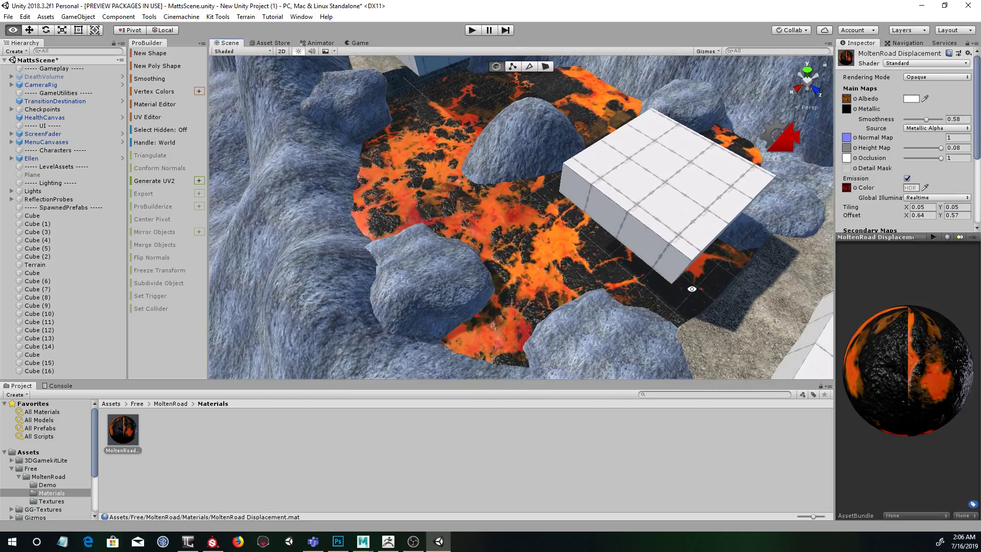
left_click(922, 207)
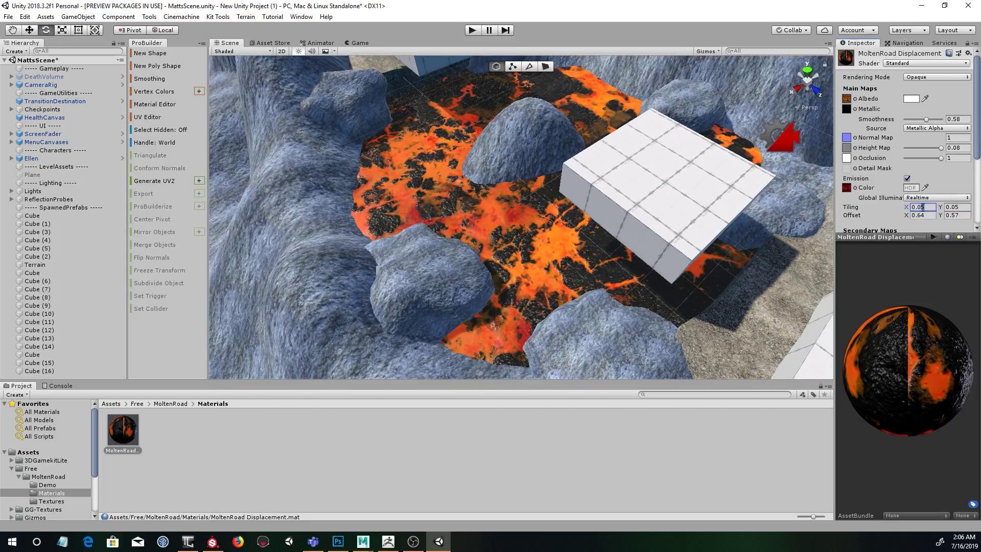
key("BackSpace")
type("6")
Step: Try Y tiling values of 0.06 and 0.07 on the lava material and return it to 0.05
left_click(957, 207)
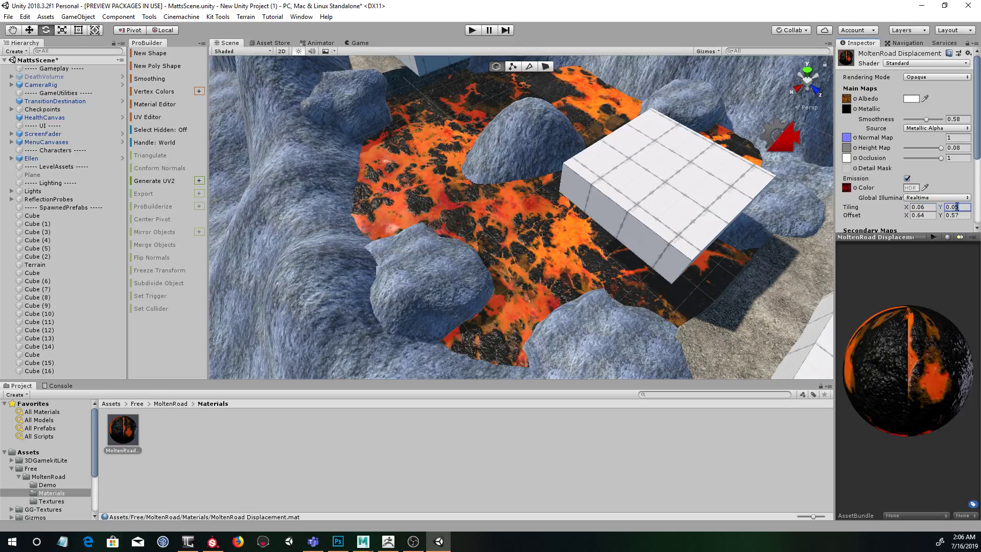
key("BackSpace")
type("6")
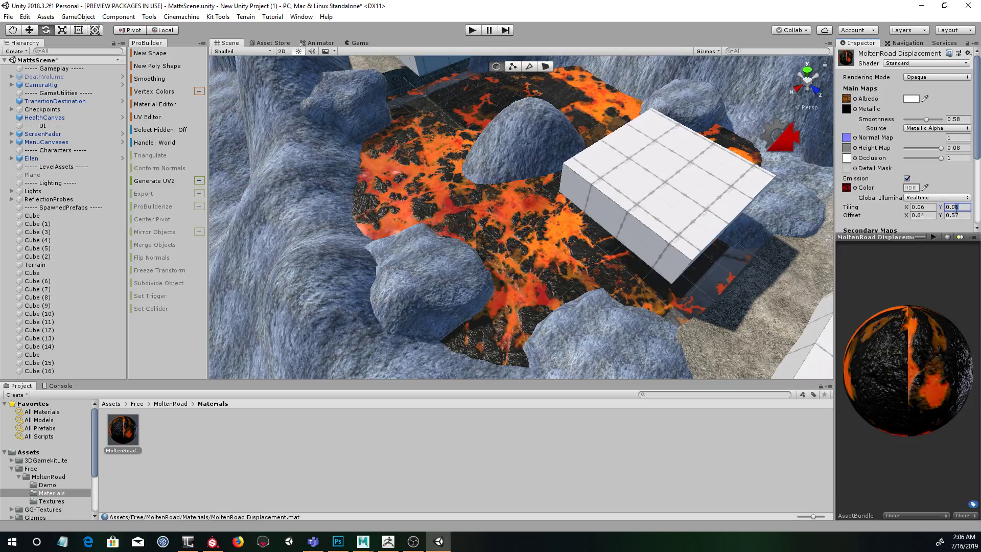
key("BackSpace")
type("7")
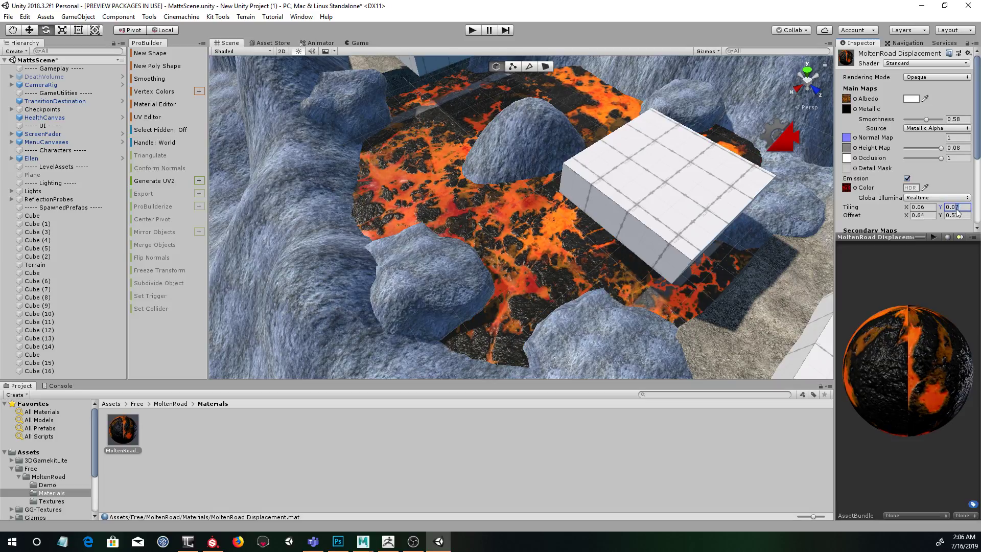
key("BackSpace")
type("5")
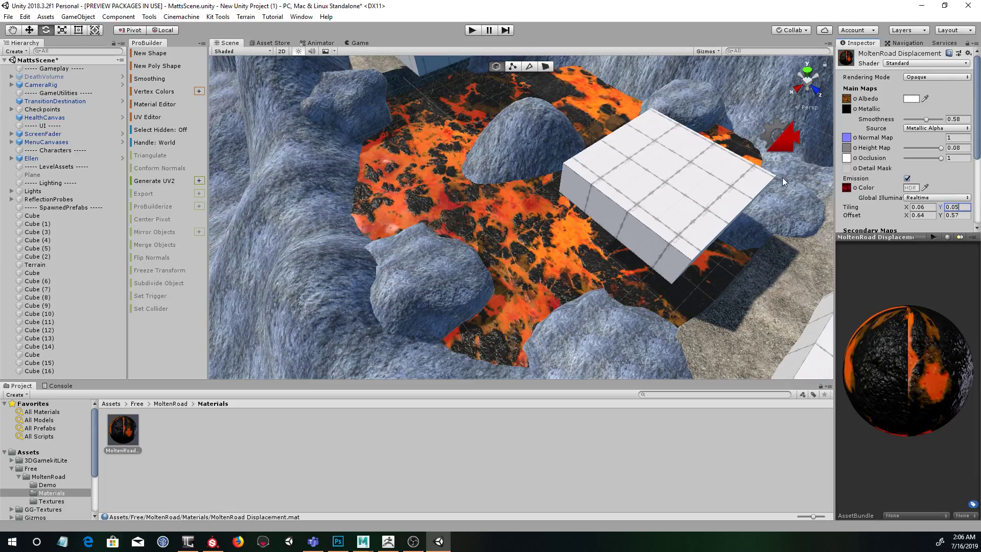
Step: Playtest the level by running and jumping across the platforms over the lava, and stop the game
left_click(705, 121)
left_click_drag(730, 177, 584, 62, "alt")
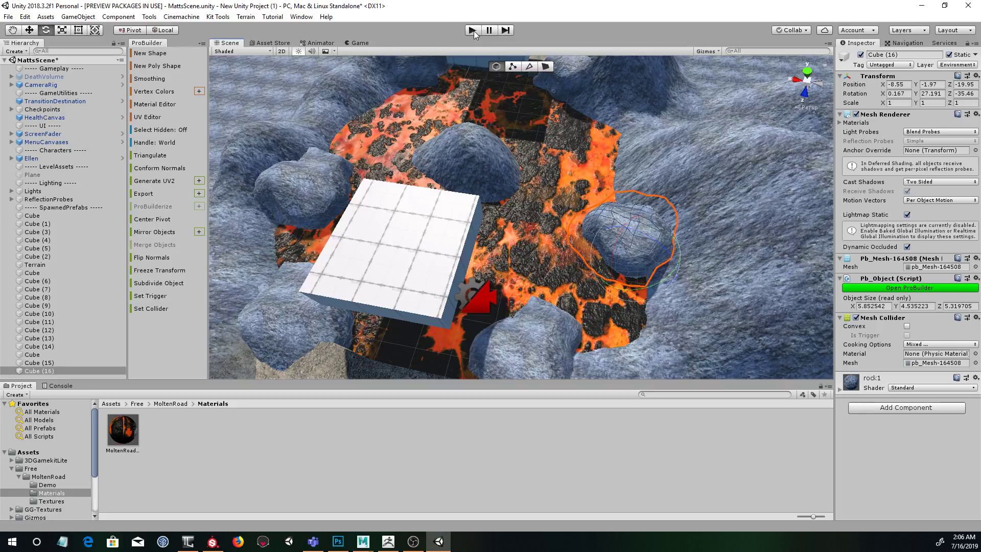
left_click(473, 30)
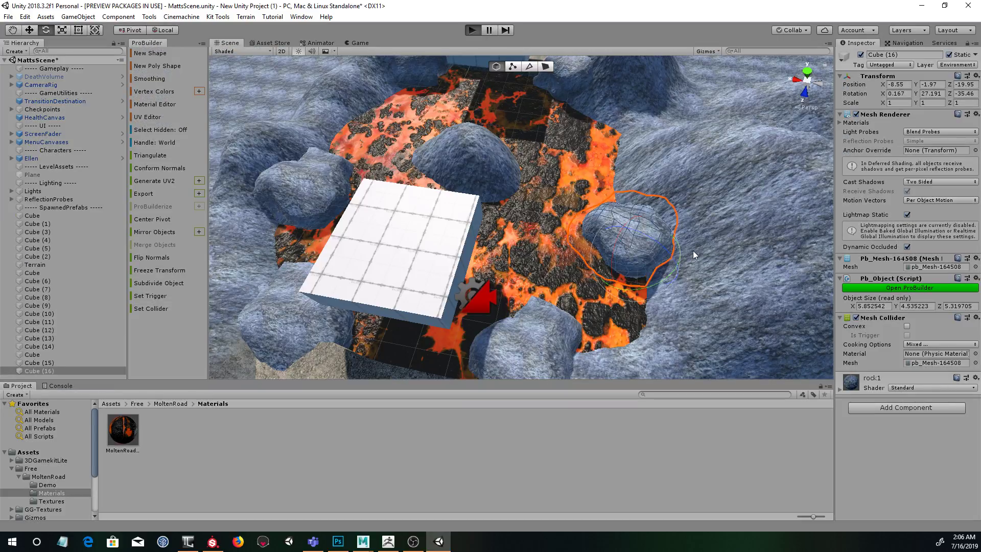
key("w")
key("space")
key("w")
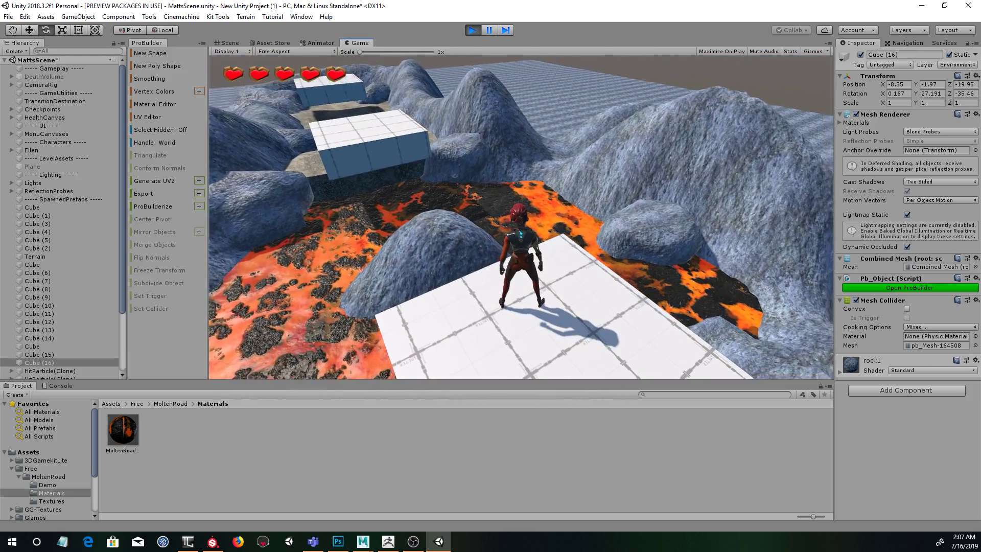
key("w")
key("space")
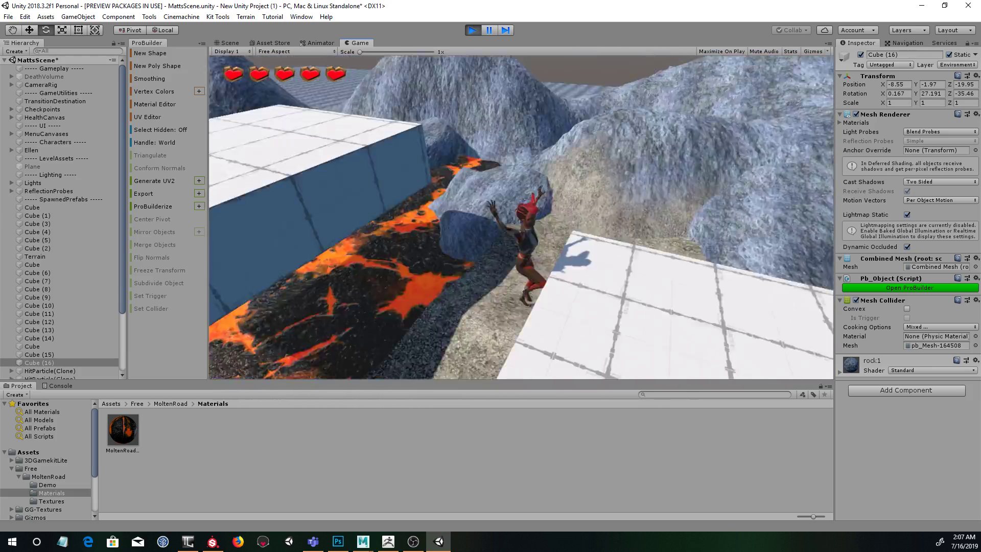
key("space")
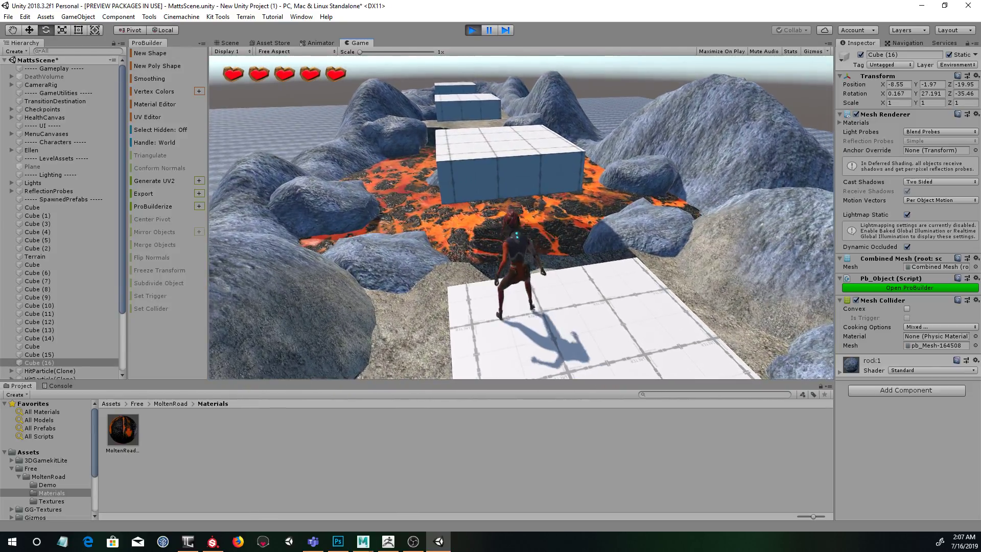
key("Escape")
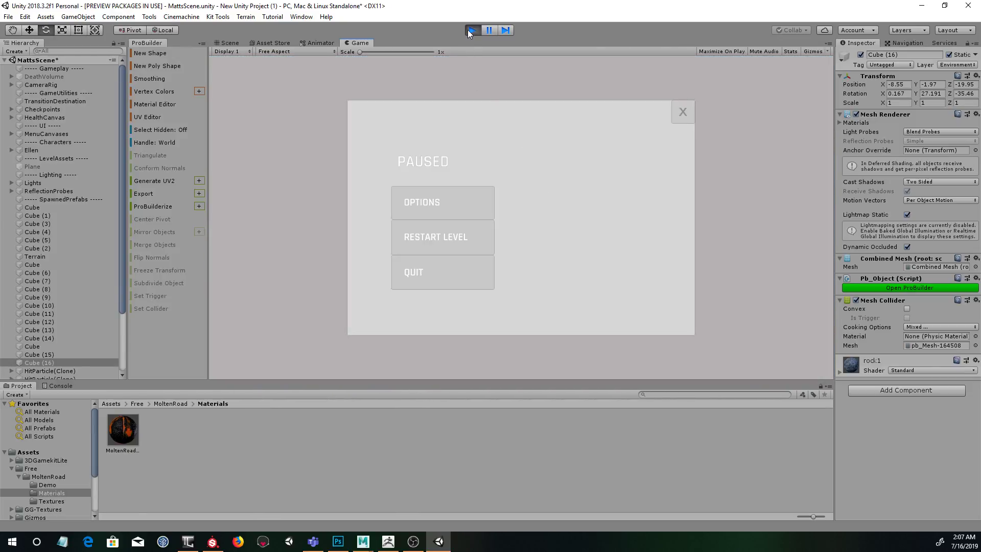
left_click(471, 30)
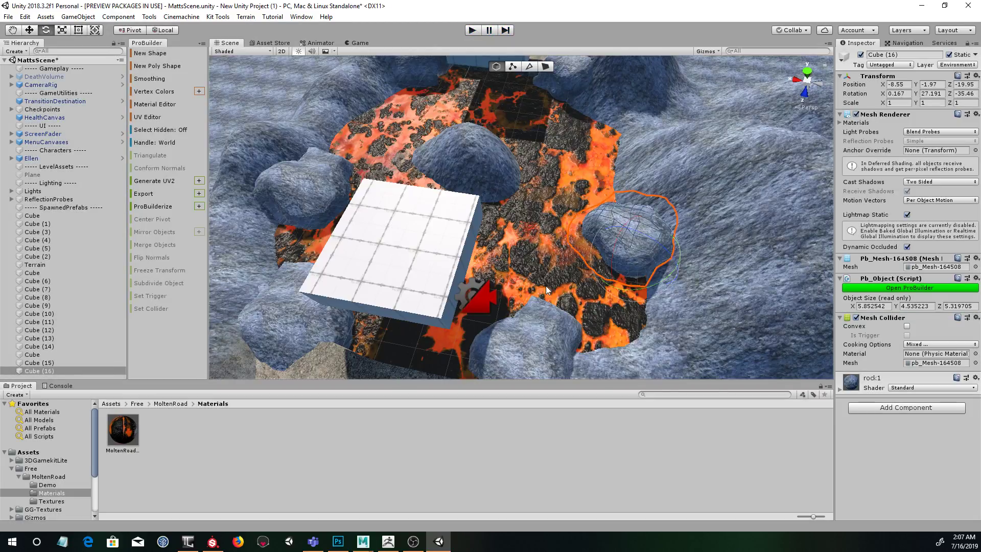
Step: Add a point light and position it just above the lava's far end, at about X 1.11, Y -0.16, Z -25.51
left_click_drag(530, 217, 535, 169, "alt")
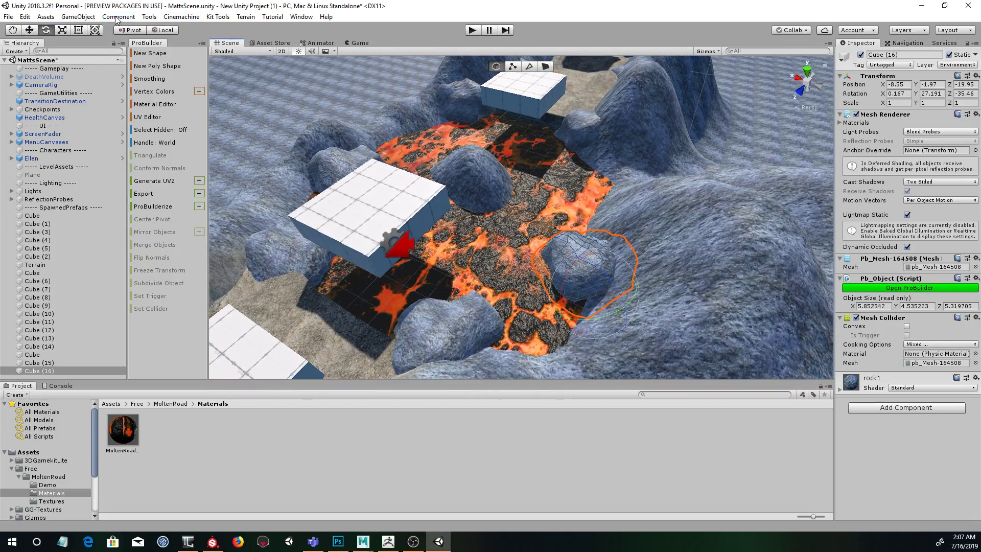
left_click(78, 16)
mouse_move(135, 84)
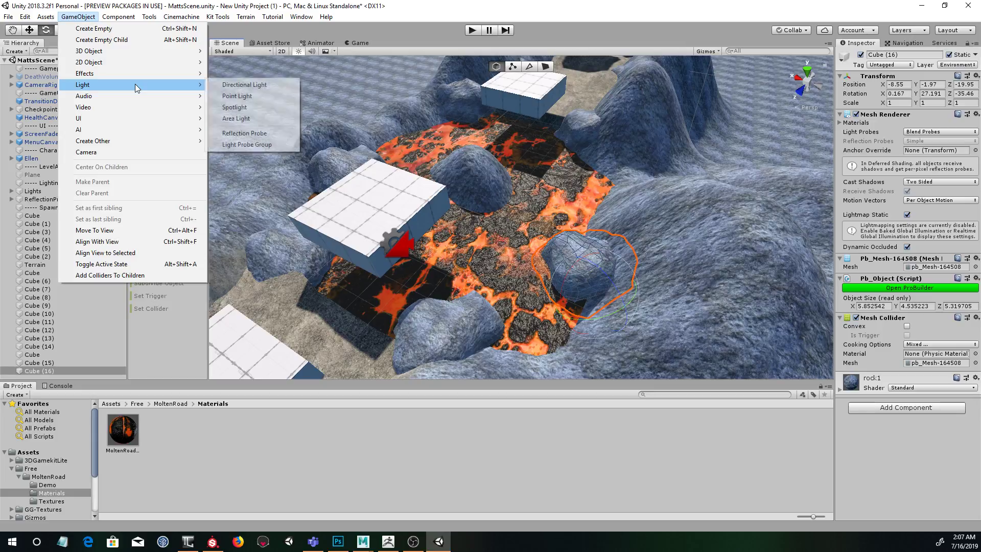
left_click(245, 95)
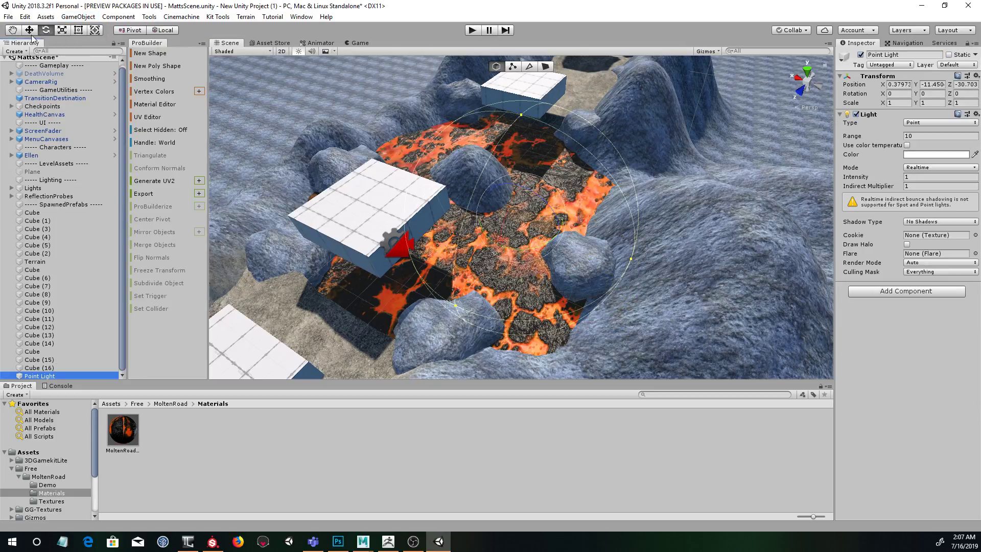
left_click_drag(525, 188, 525, 98)
left_click_drag(532, 139, 448, 159, "alt")
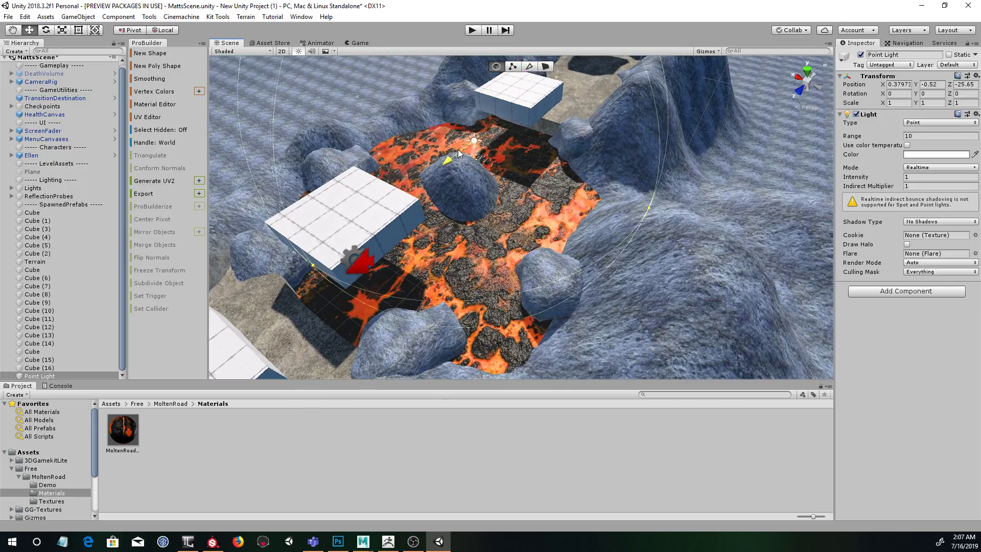
left_click_drag(469, 104, 468, 98)
left_click_drag(465, 133, 528, 135, "alt")
left_click_drag(491, 179, 459, 152)
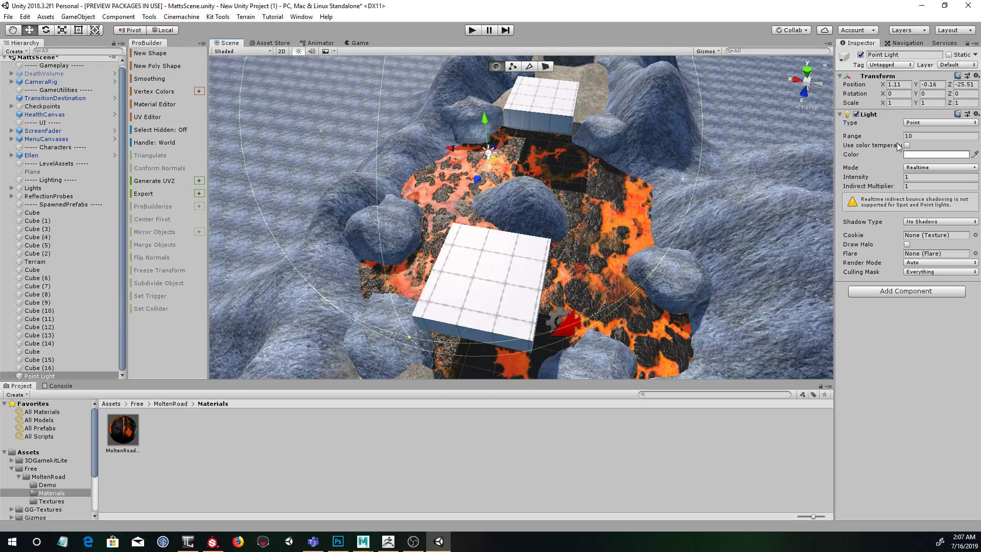
Step: Make the point light orange, raise its intensity to 9.33 and lift it to Y 0.4
left_click(915, 155)
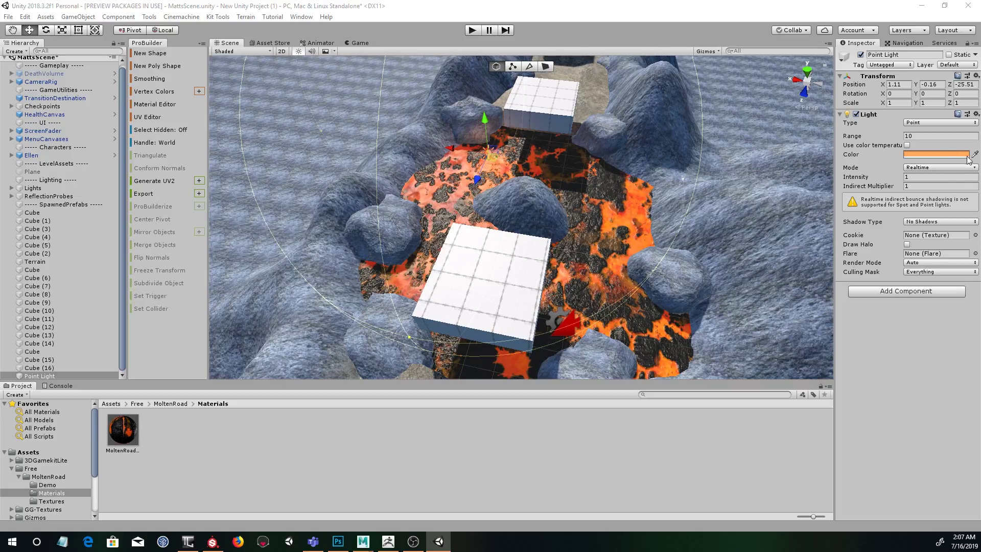
left_click(925, 177)
type("2.25")
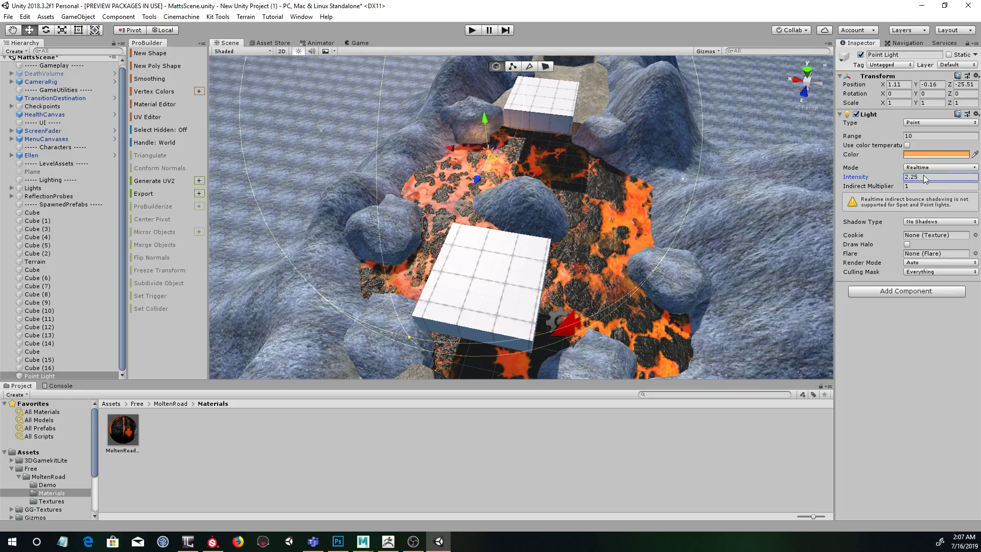
left_click_drag(923, 175, 71, 182)
left_click_drag(486, 121, 483, 113)
left_click_drag(484, 145, 578, 164, "alt")
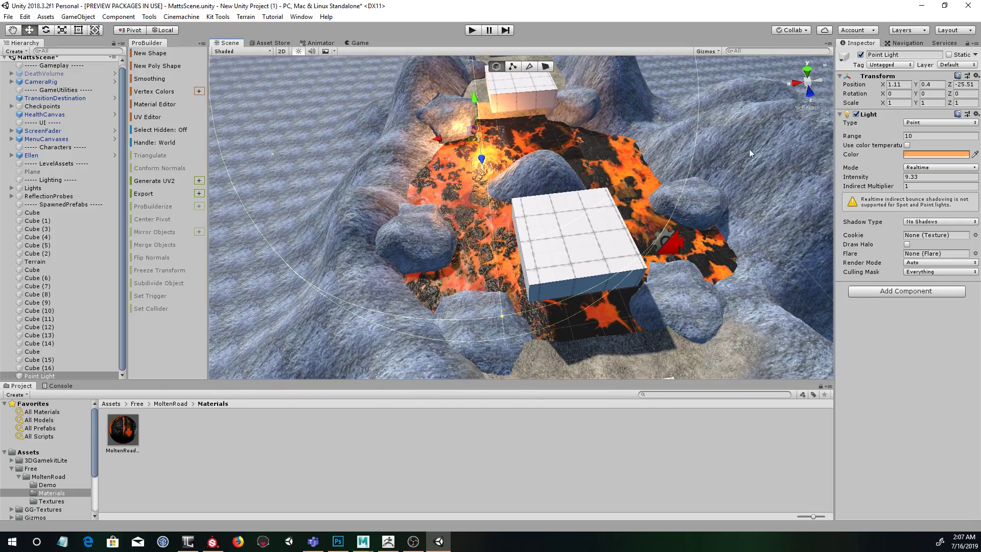
Step: Set the point light's shadow type to Hard Shadows
left_click(929, 171)
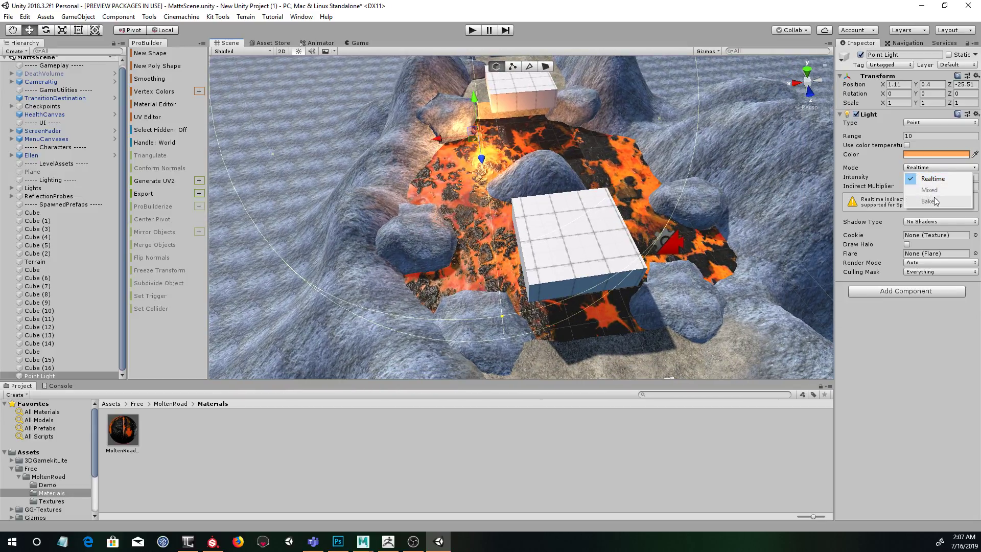
left_click(942, 170)
left_click(942, 221)
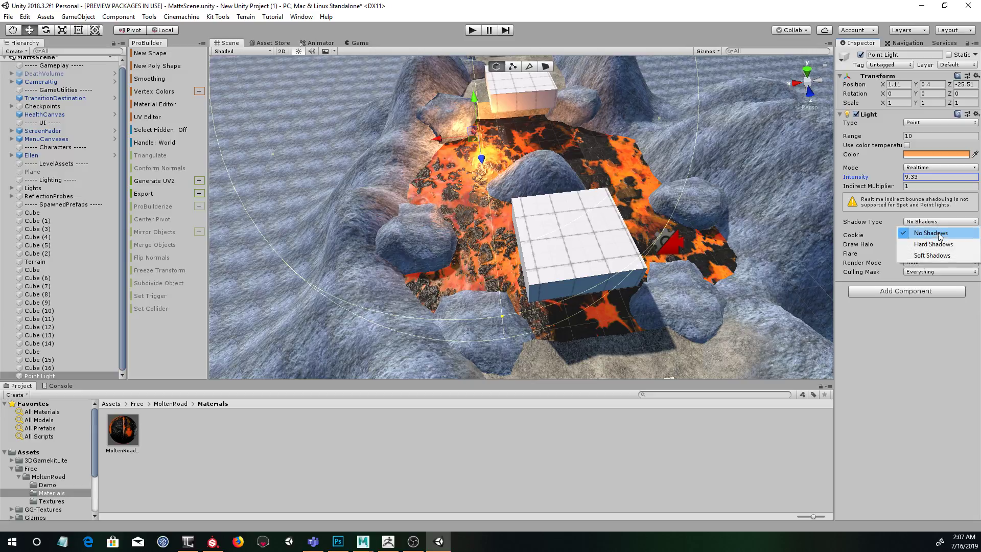
left_click(927, 239)
Step: Duplicate the point light and move the copy to the lava's opposite end, at about X -2.43, Y 0.59, Z -15.53
left_click_drag(612, 199, 628, 306, "alt")
key("ctrl+d")
middle_click_drag(623, 305, 586, 279, "alt")
left_click_drag(559, 277, 650, 255)
left_click_drag(537, 199, 476, 203)
left_click_drag(521, 231, 627, 212)
left_click_drag(611, 167, 612, 163)
middle_click_drag(613, 164, 635, 184, "alt")
right_click_drag(635, 183, 643, 209, "alt")
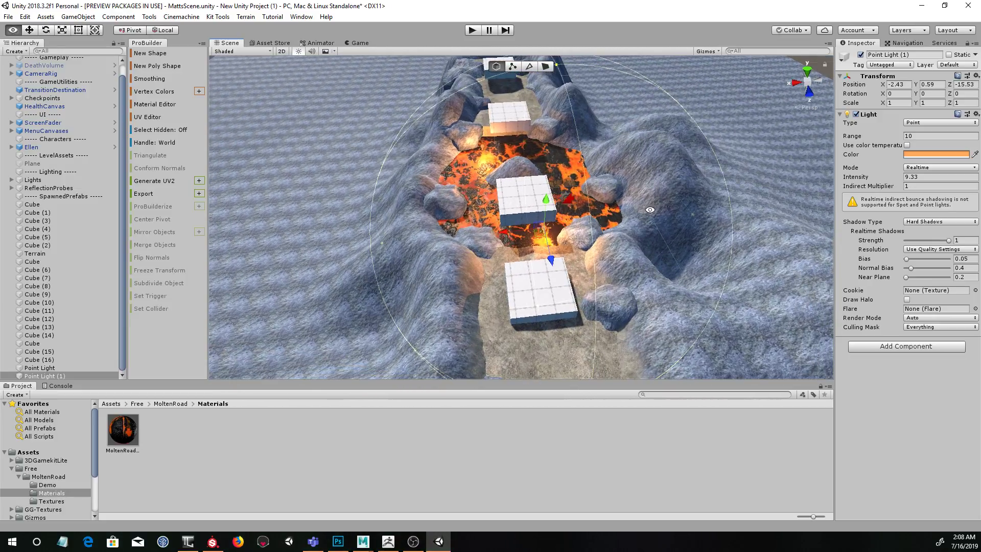
Step: Change the MoltenRoad Displacement material's emission colour to light orange, FFC173
left_click(734, 124)
left_click_drag(734, 125, 559, 181, "alt")
left_click(561, 179)
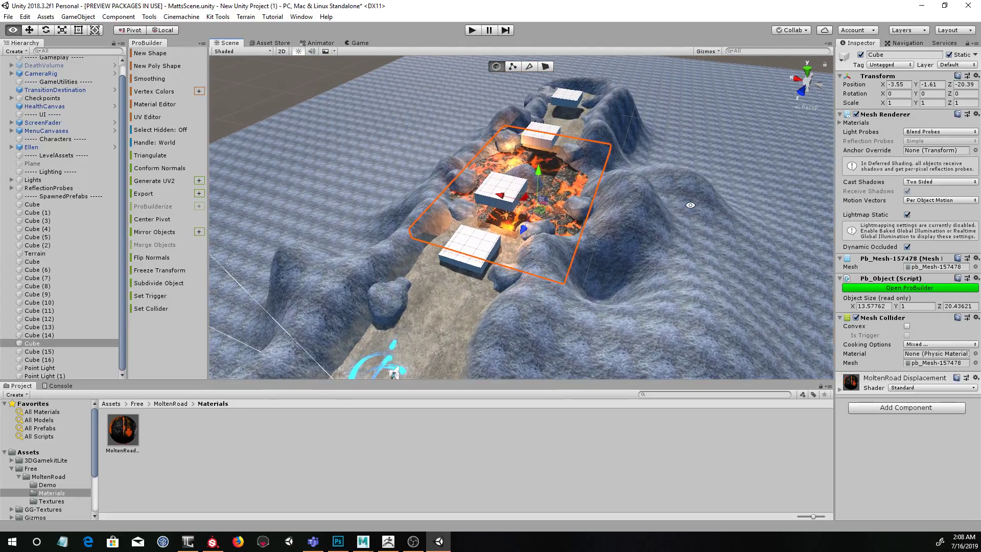
left_click(119, 443)
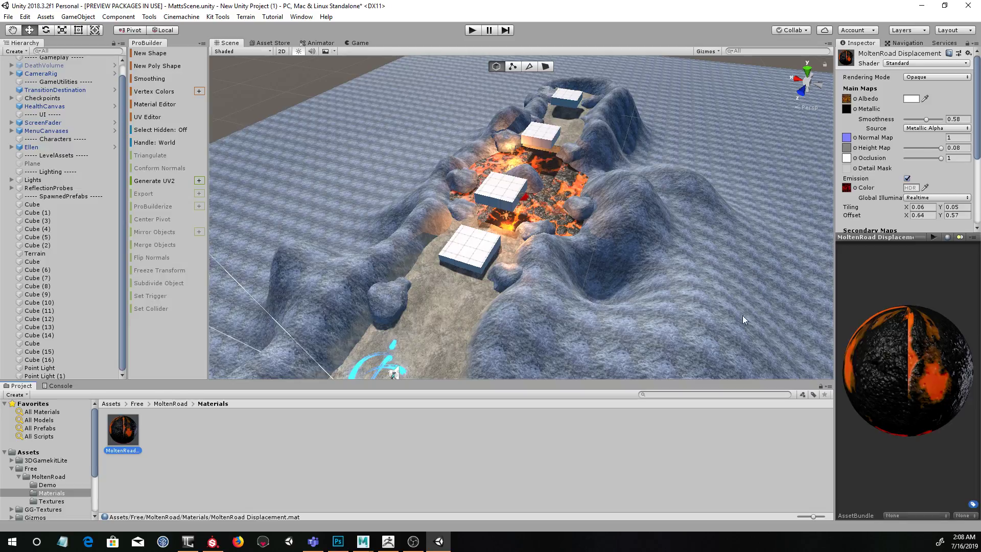
left_click(905, 188)
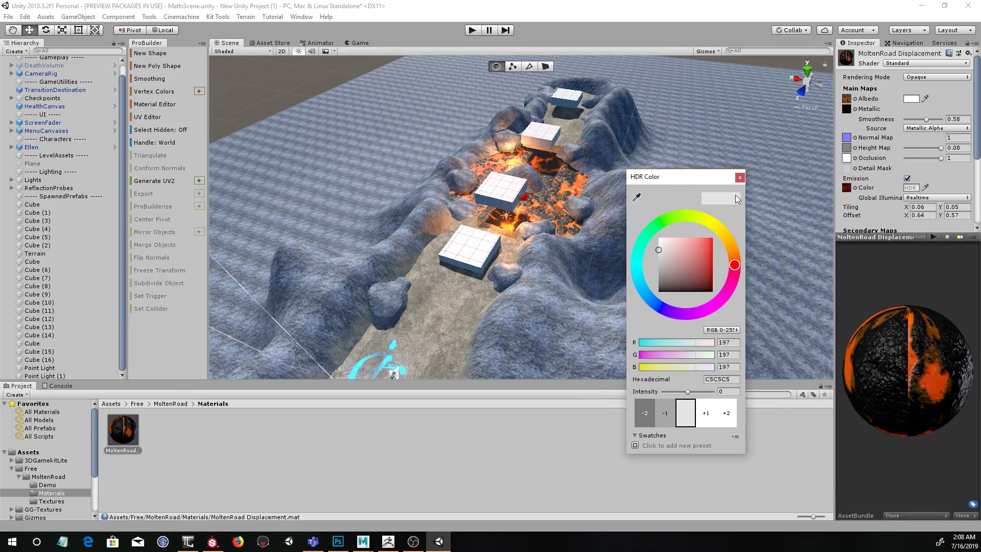
left_click_drag(735, 267, 727, 238)
left_click_drag(669, 248, 689, 230)
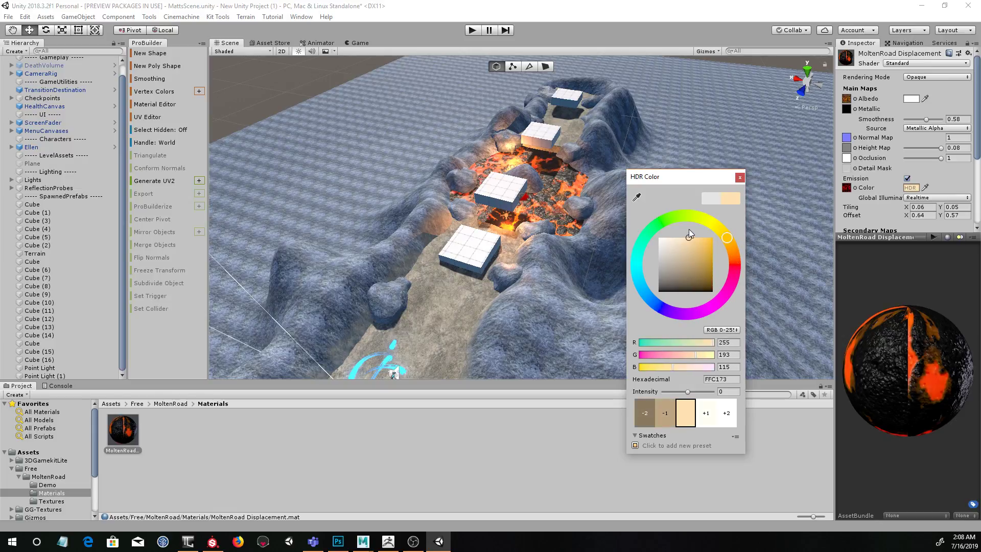
left_click(740, 177)
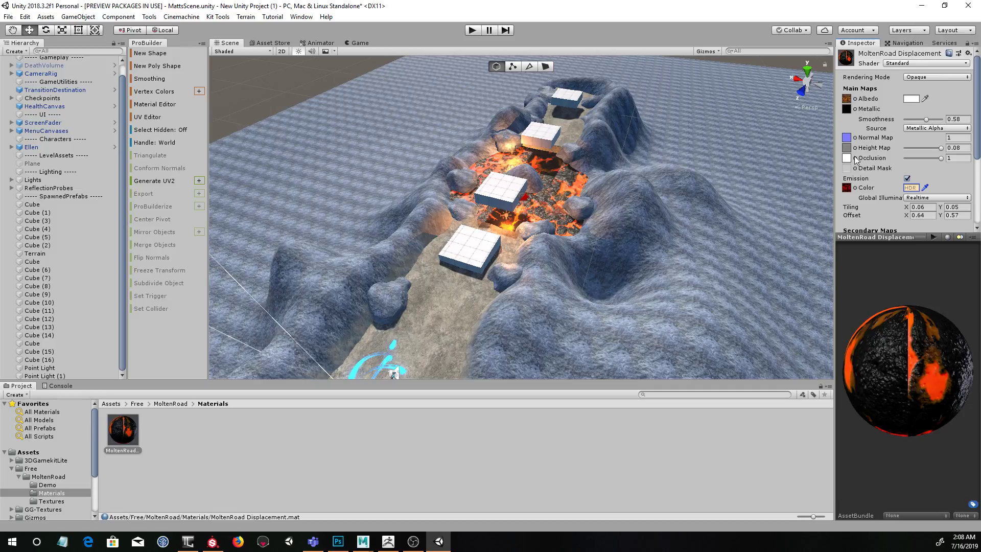
scroll(879, 163, "down", 5)
scroll(883, 177, "up", 3)
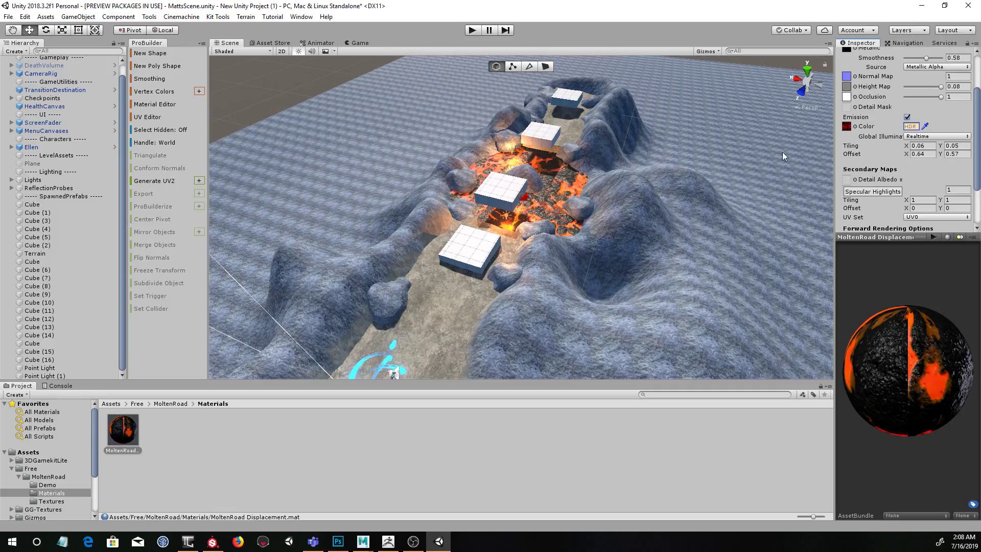
Step: Start a playtest and run and jump the character from the starting area onto the first platforms and back
left_click(724, 135)
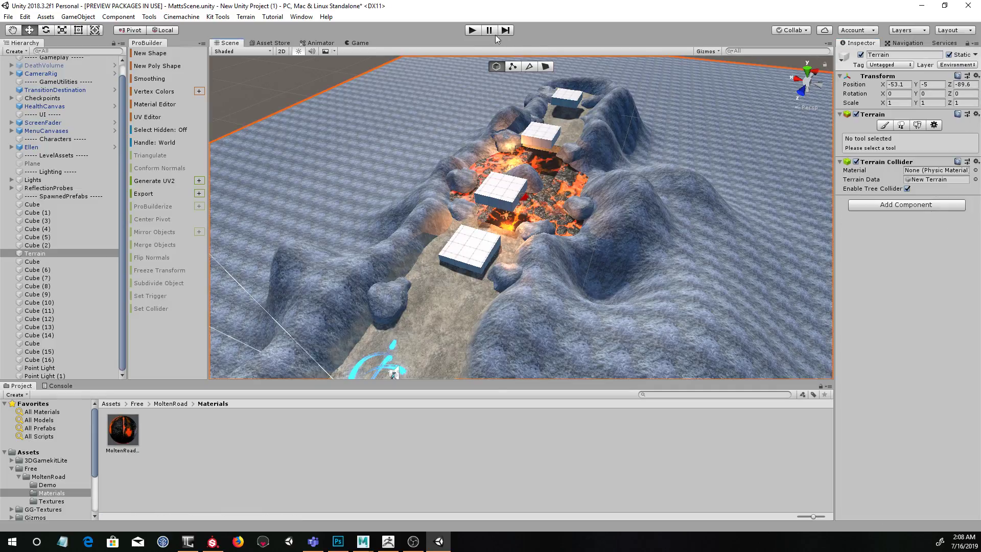
left_click(474, 31)
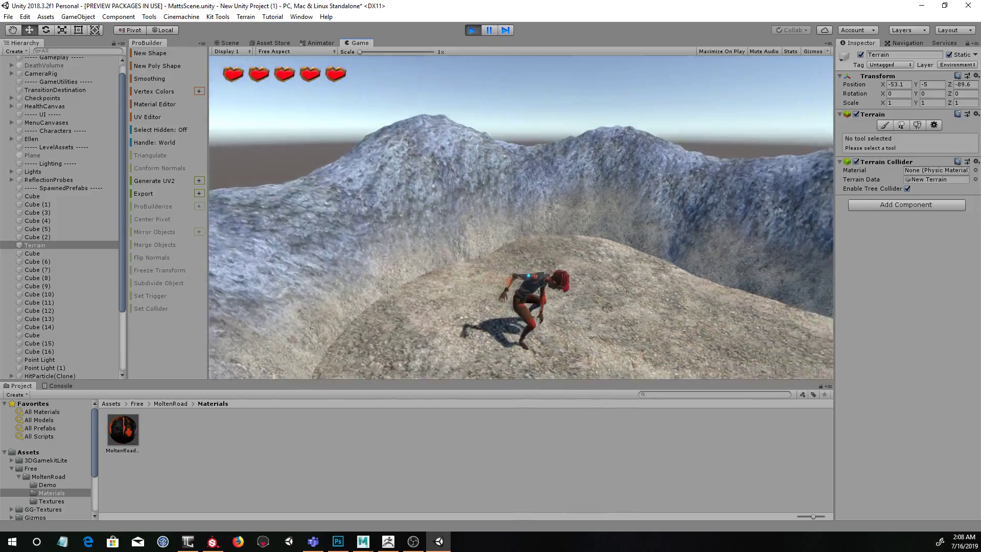
key("w")
key("space")
key("w")
key("space")
key("s")
key("w")
key("space")
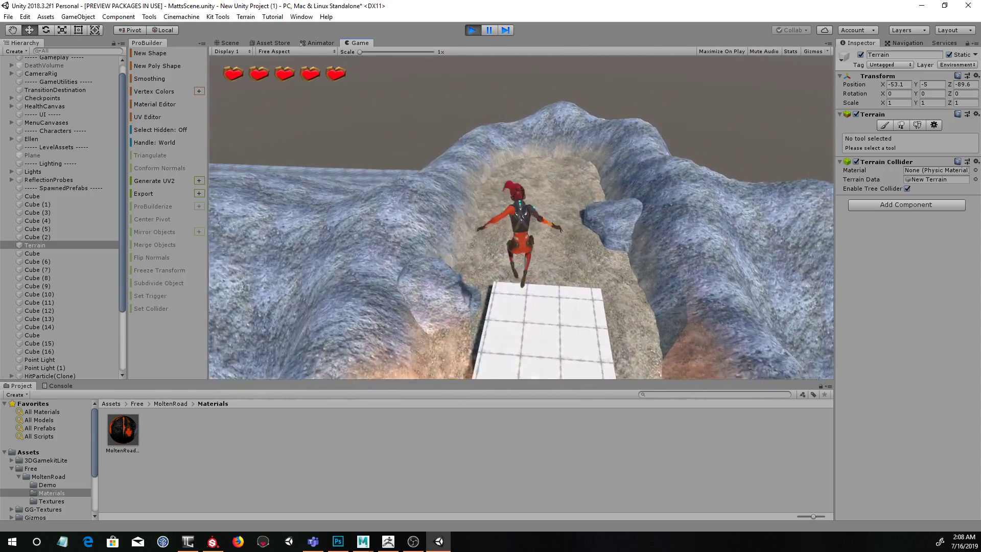
Step: Run the character back to the platforms and jump across the lava to the platform on its far side
key("w")
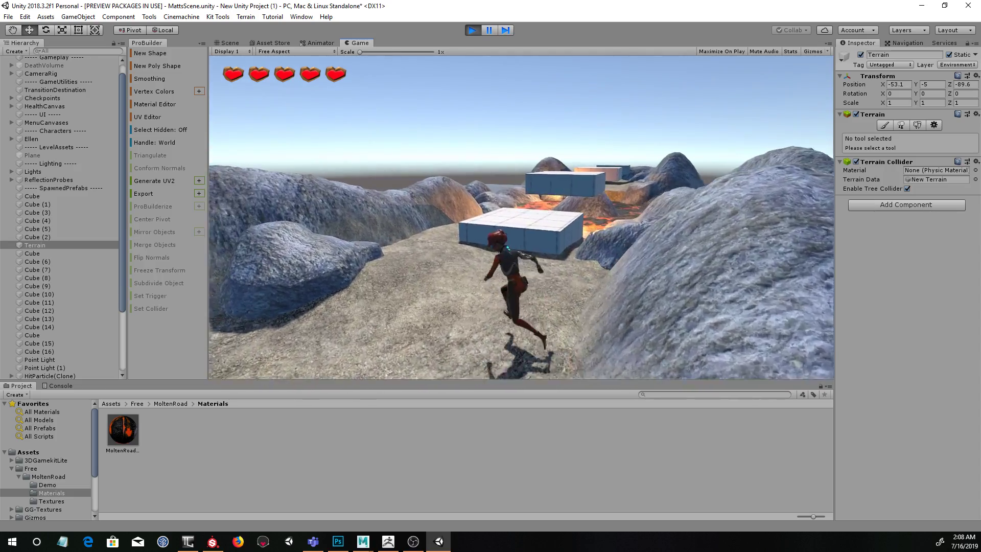
key("space")
key("w")
key("space")
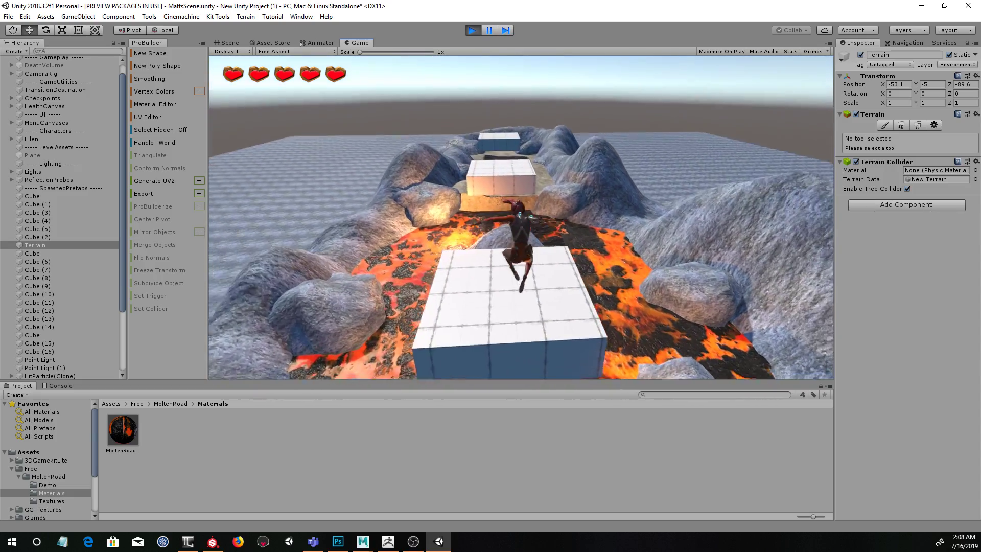
key("w")
key("space")
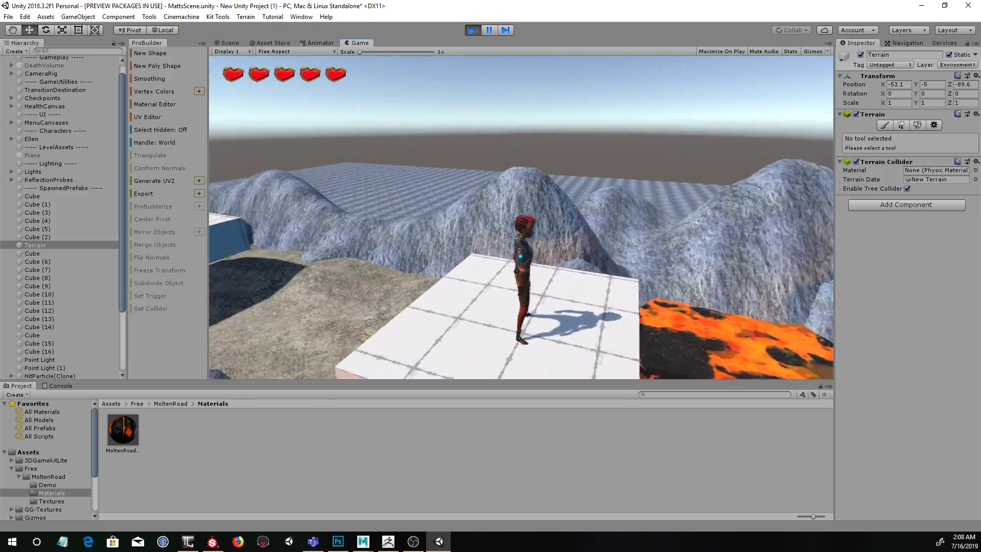
Step: Jump the character back over the lava, run around the ground near the starting area, and end the playtest
key("w")
key("space")
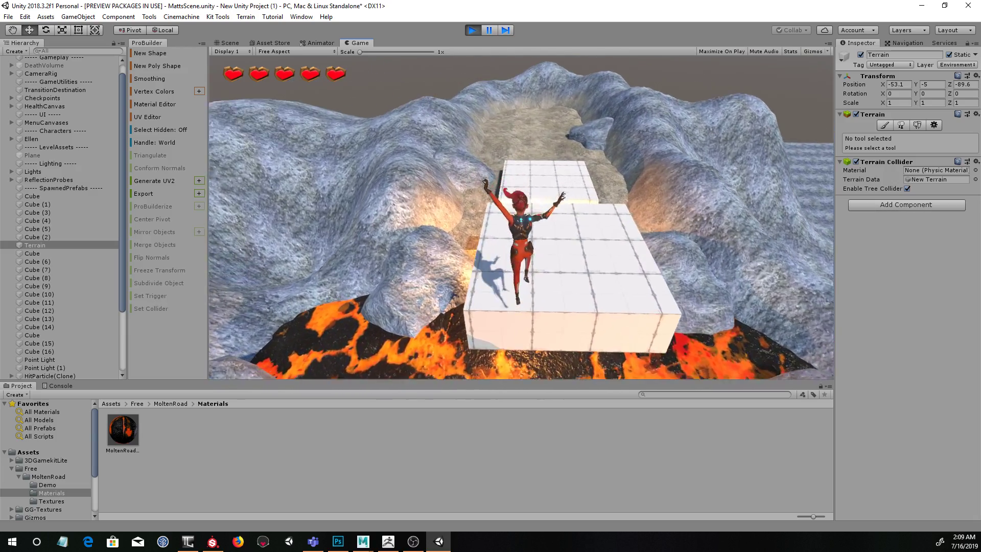
key("space")
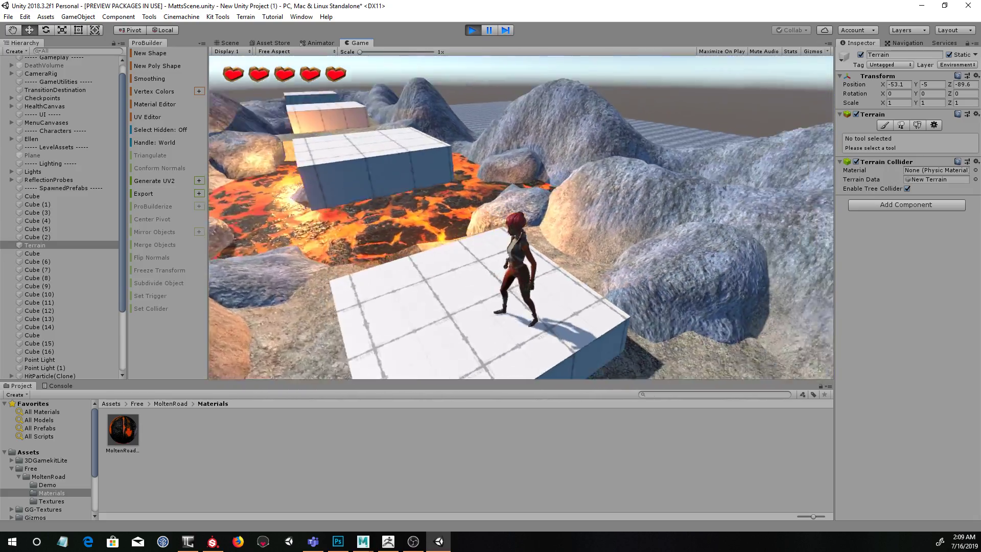
key("w")
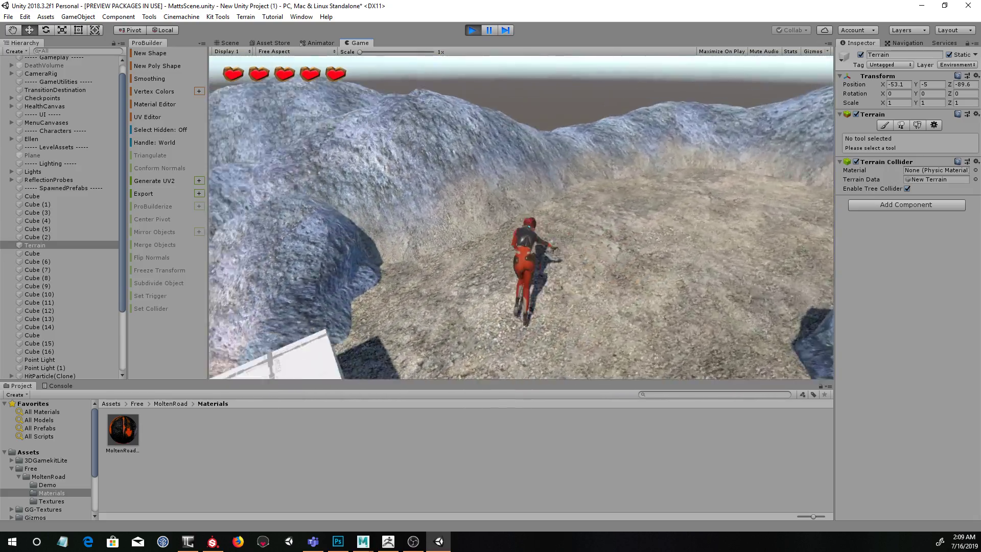
key("w")
key("space")
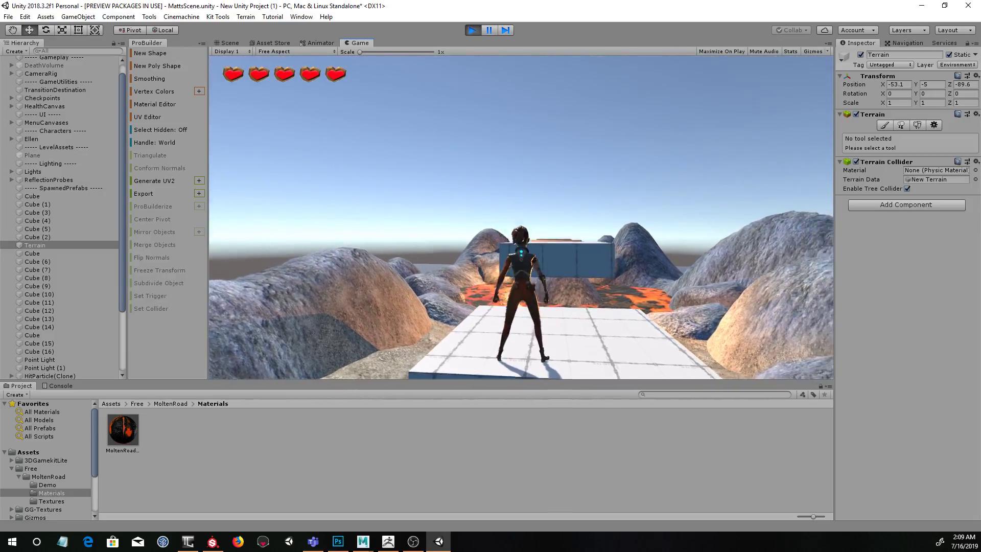
key("Escape")
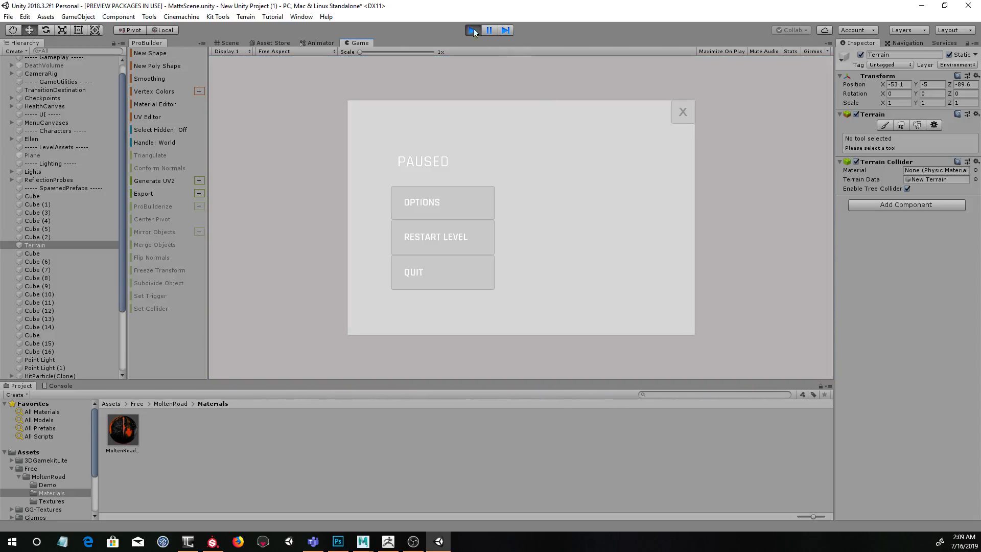
left_click(471, 30)
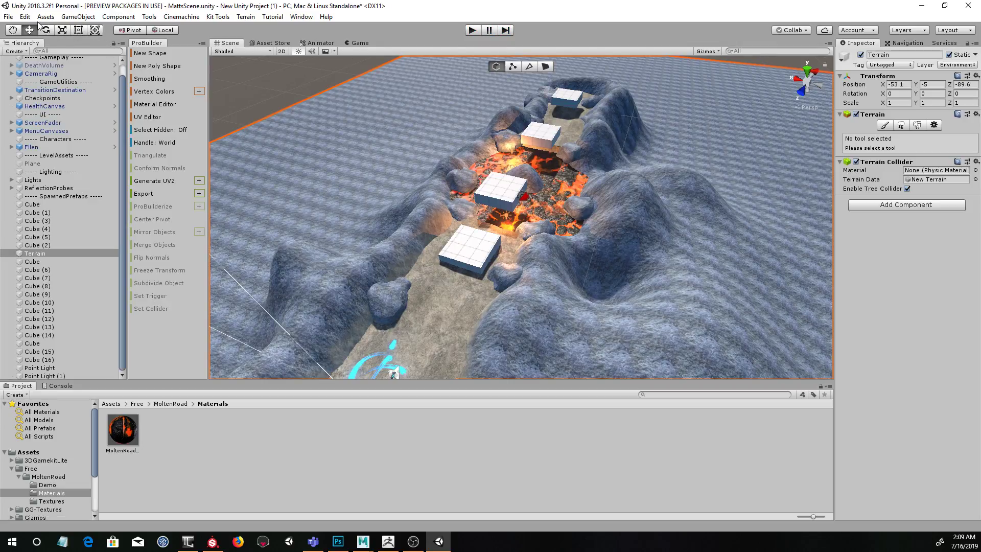
Step: Add the open scene to the scenes in the Build Settings and close them
left_click(9, 20)
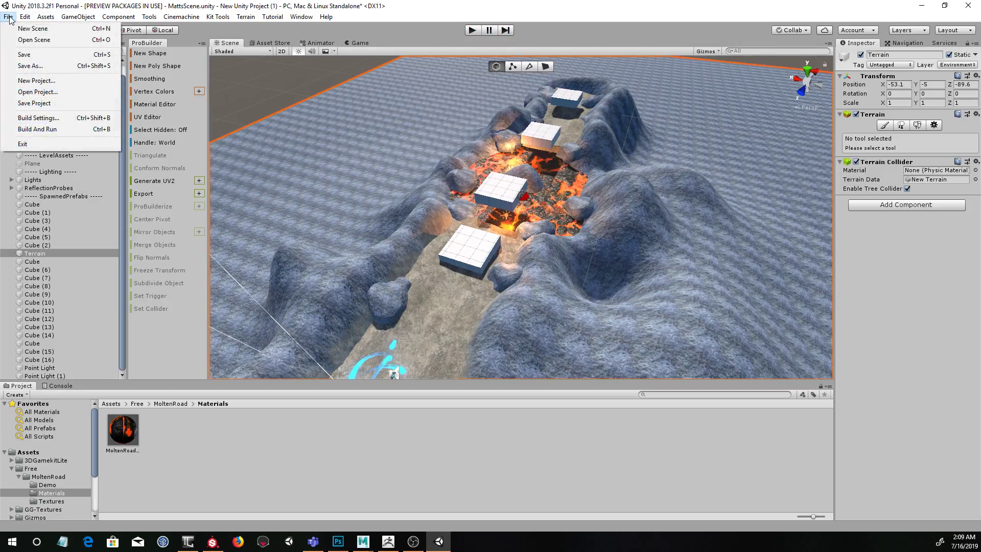
left_click(66, 121)
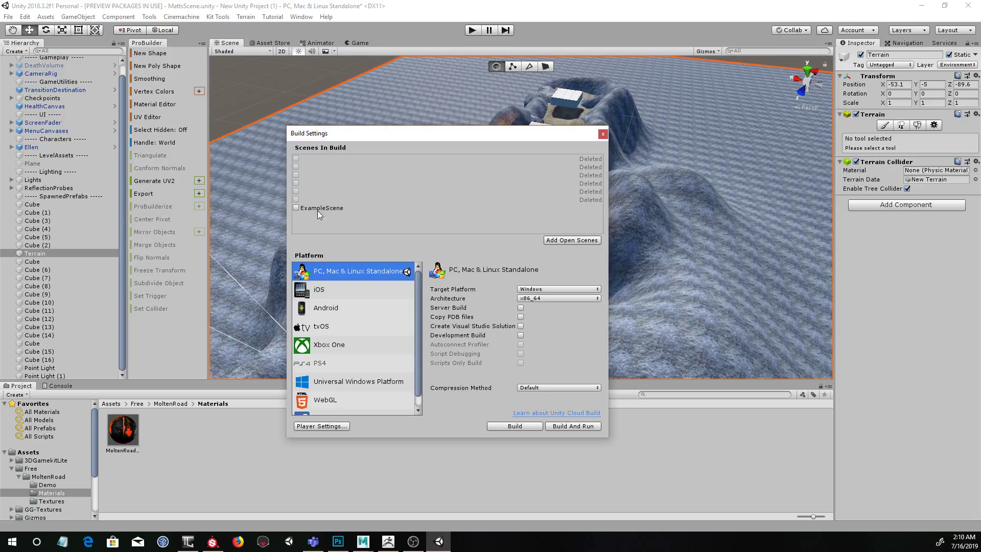
left_click(568, 241)
left_click(602, 134)
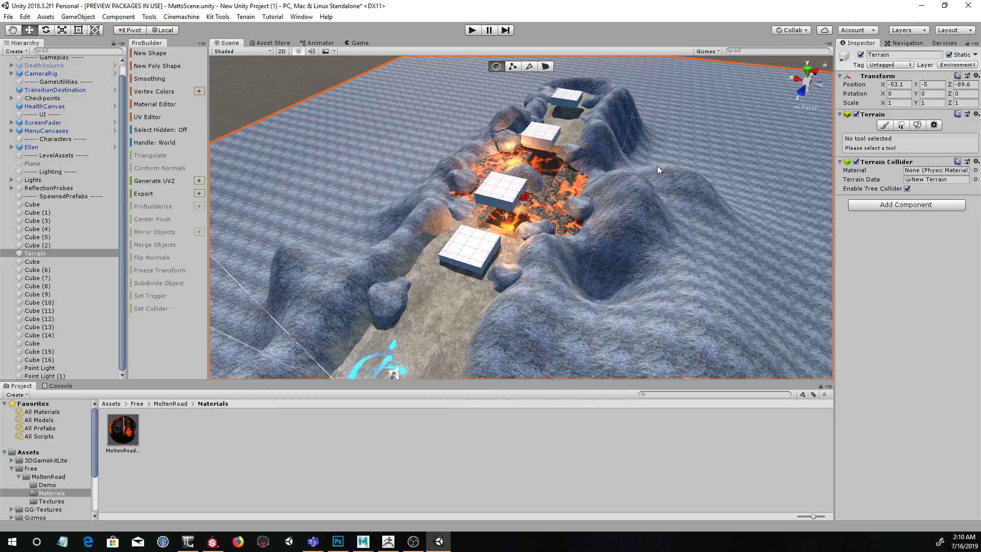
Step: Playtest the level again, running and jumping the character along the canyon floor up to the first platform, and stop the playtest
left_click_drag(657, 166, 593, 185, "alt")
left_click_drag(485, 214, 593, 173, "alt")
left_click(471, 31)
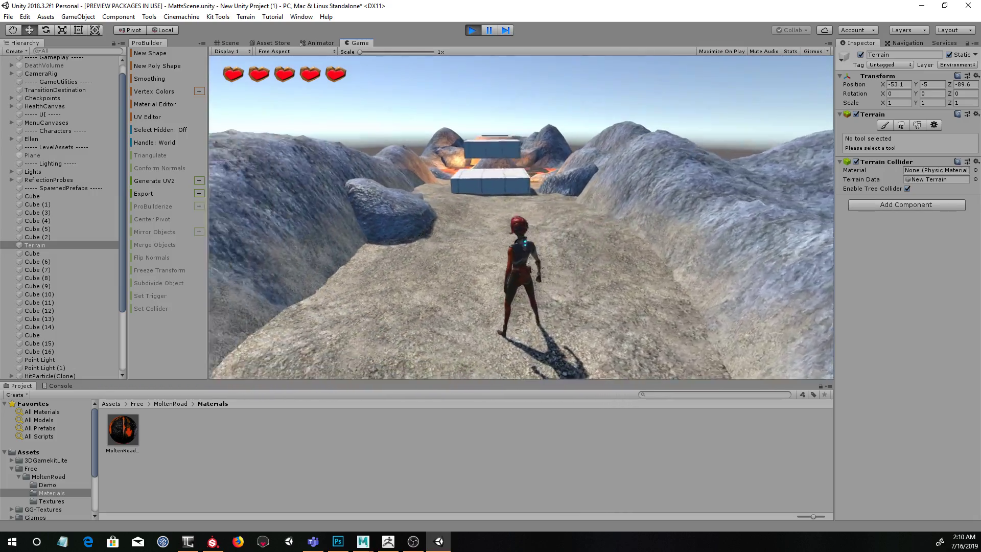
key("w")
key("space")
key("space")
key("space")
key("space")
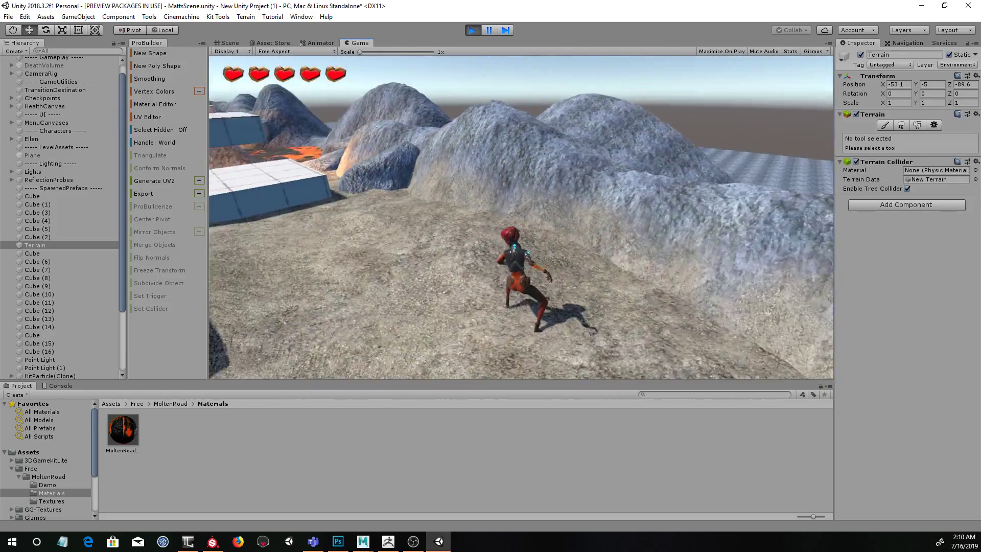
key("space")
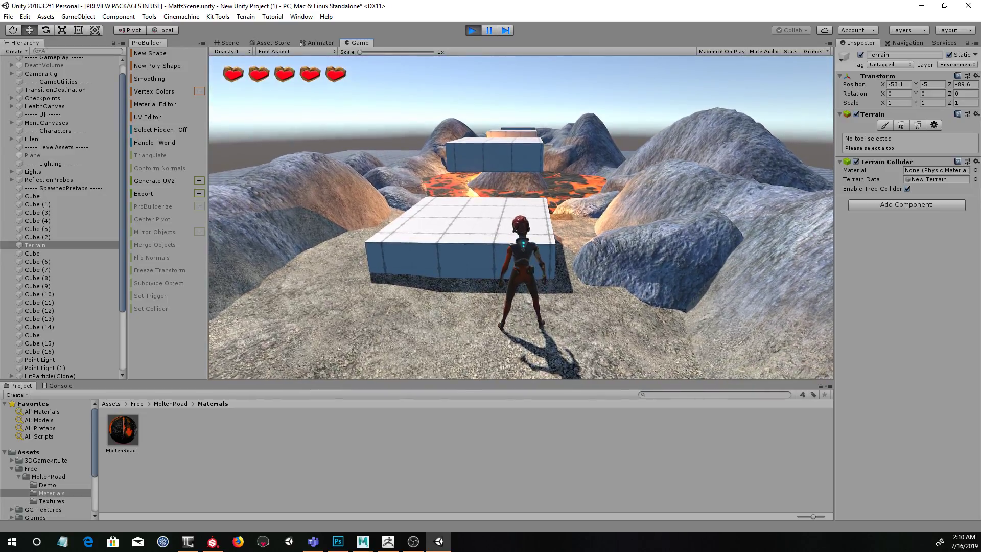
key("Escape")
left_click(469, 30)
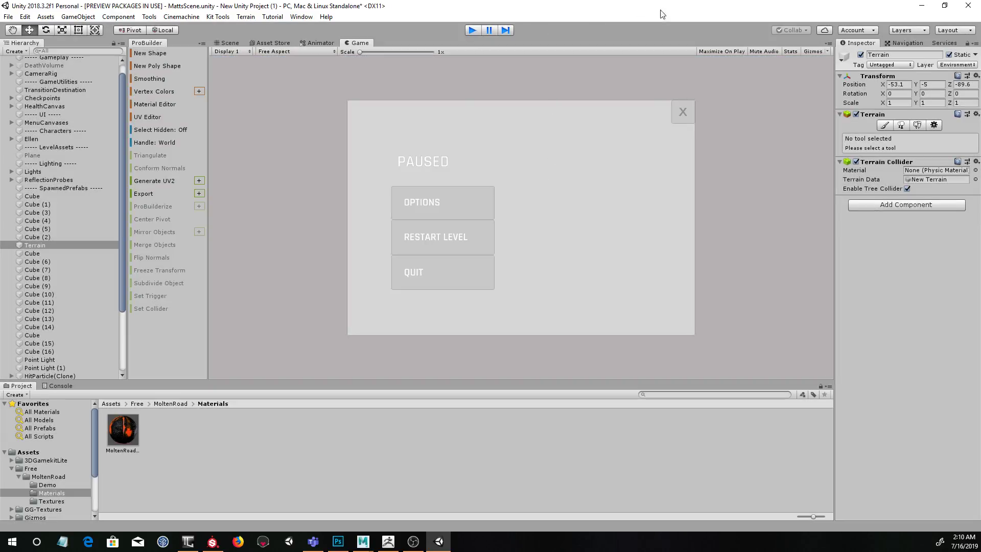